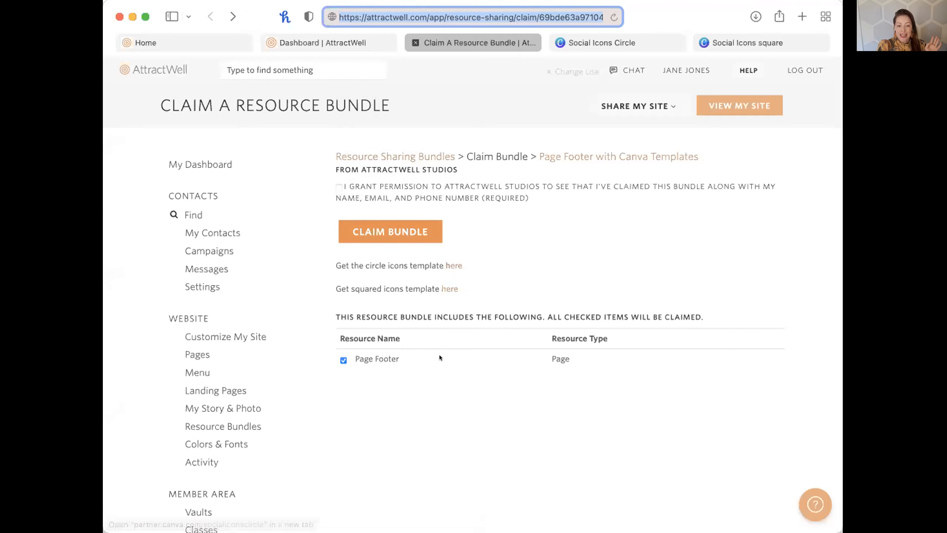
Grant the share-details permission, then scroll the live homepage down and highlight its copyright footer line.
left_click(338, 188)
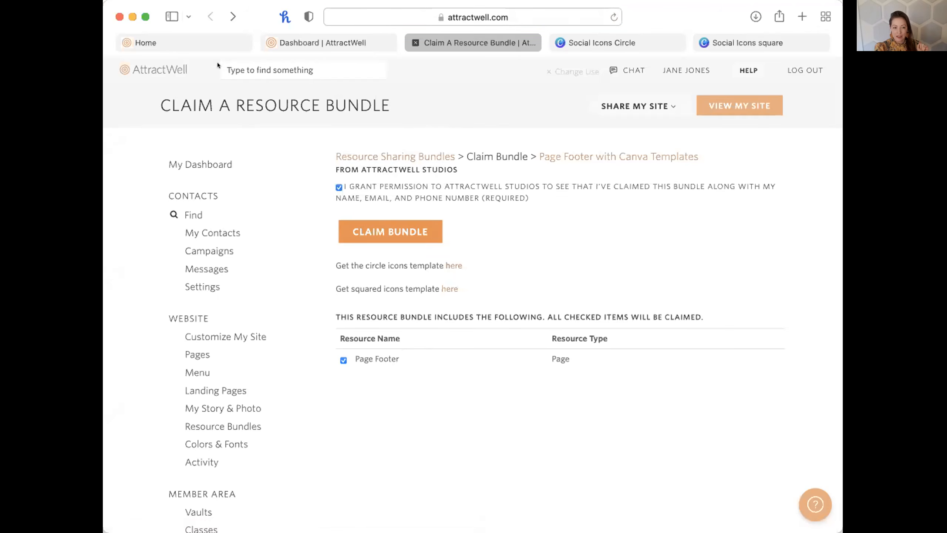
left_click(201, 42)
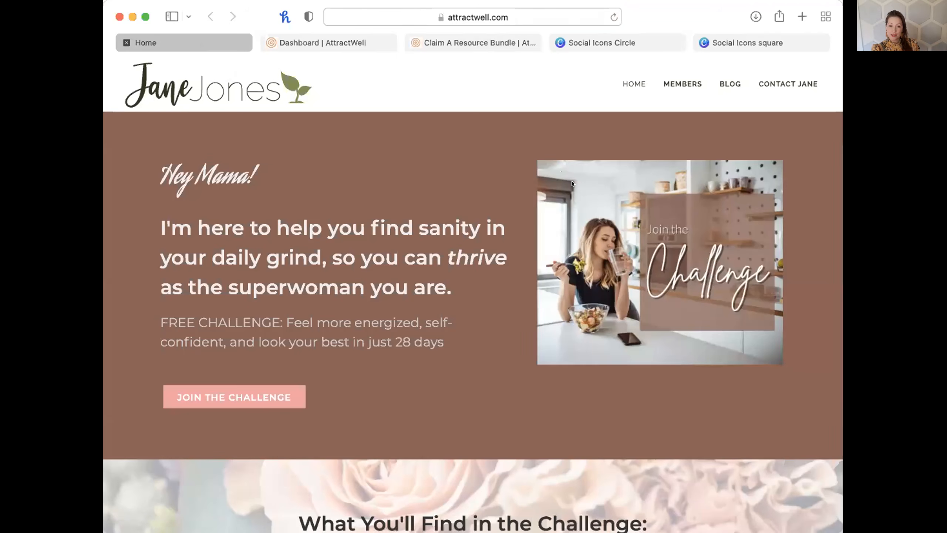
scroll(572, 183, "down", 3)
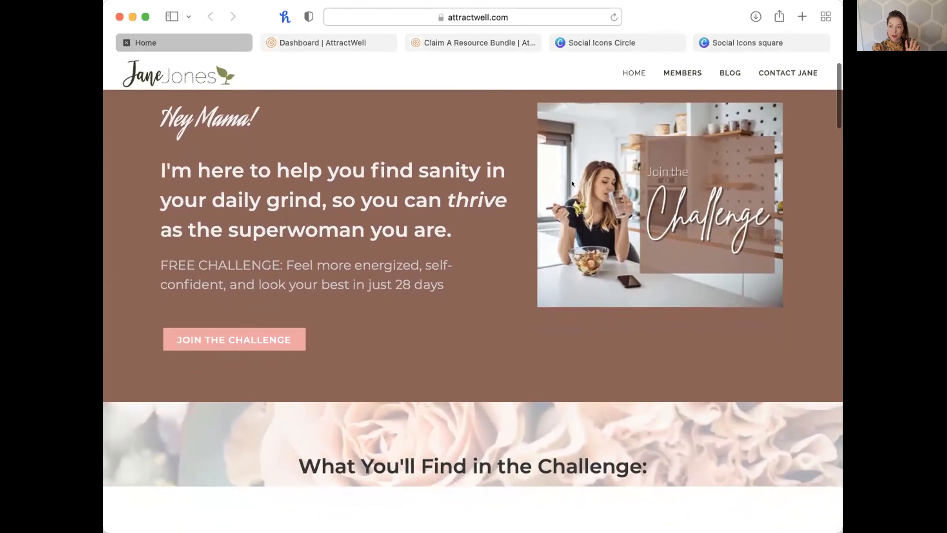
scroll(572, 183, "down", 5)
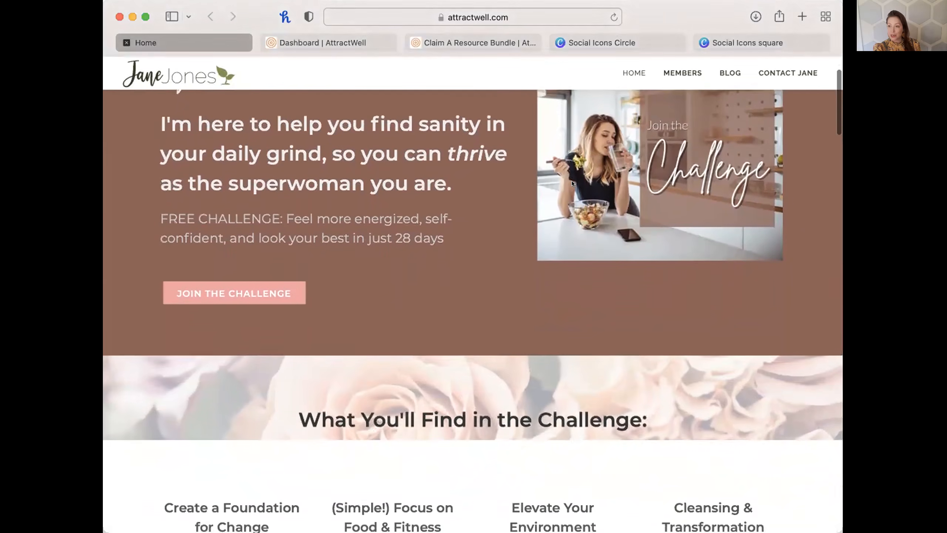
scroll(572, 183, "down", 5)
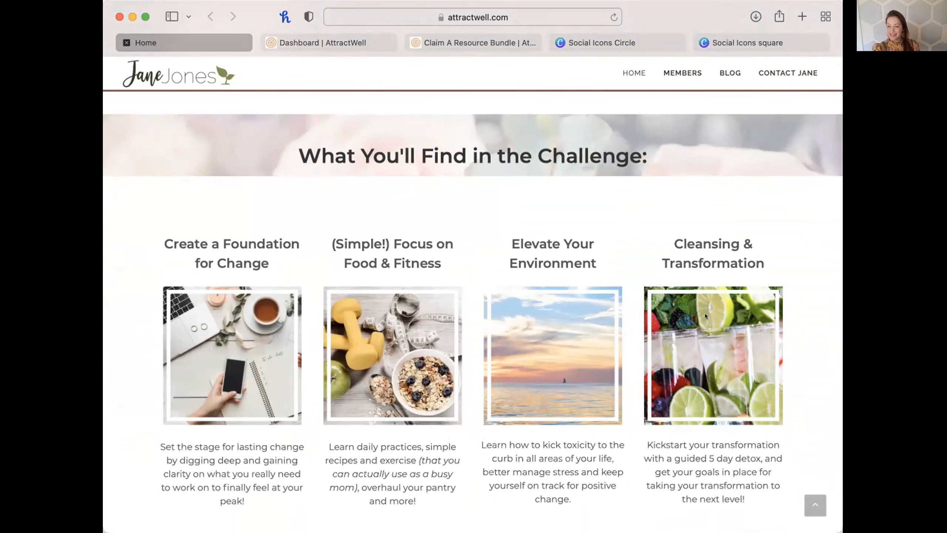
scroll(644, 303, "up", 10)
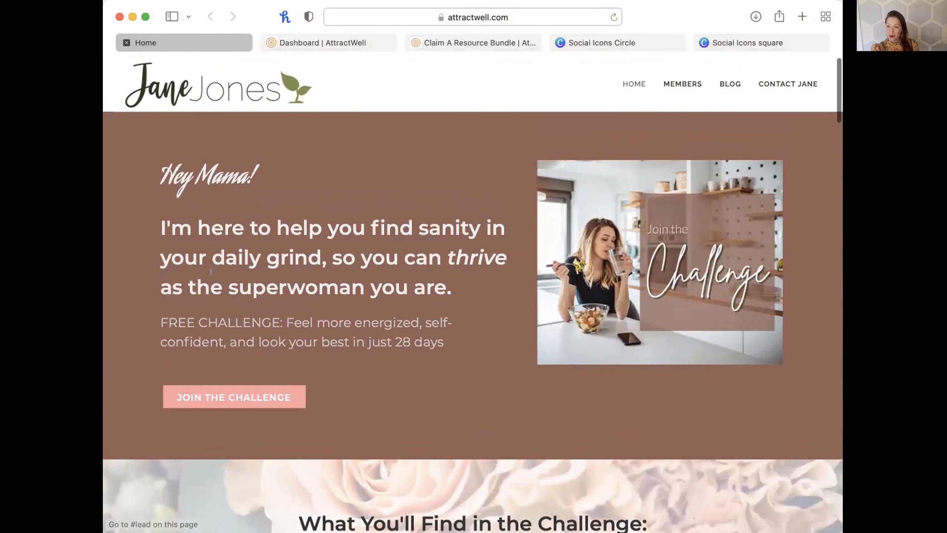
scroll(429, 395, "down", 3)
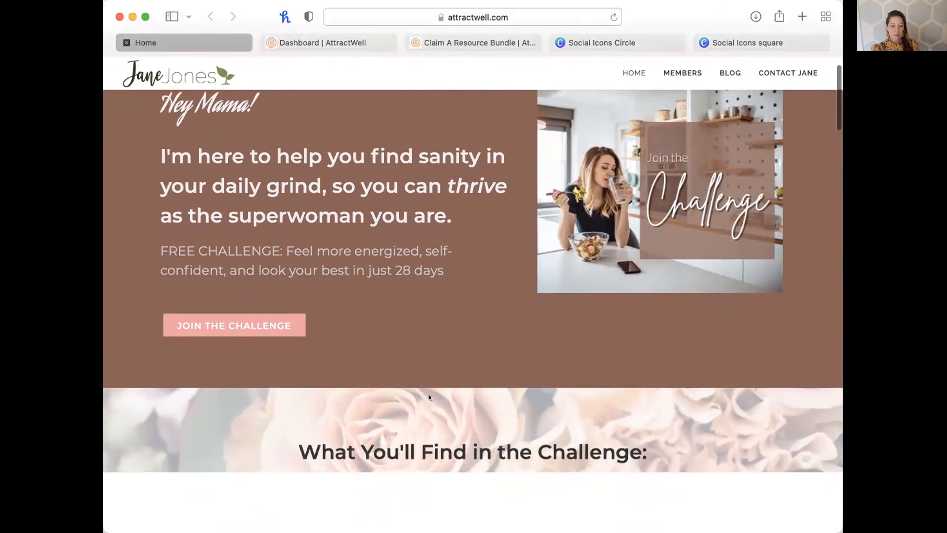
scroll(430, 397, "down", 15)
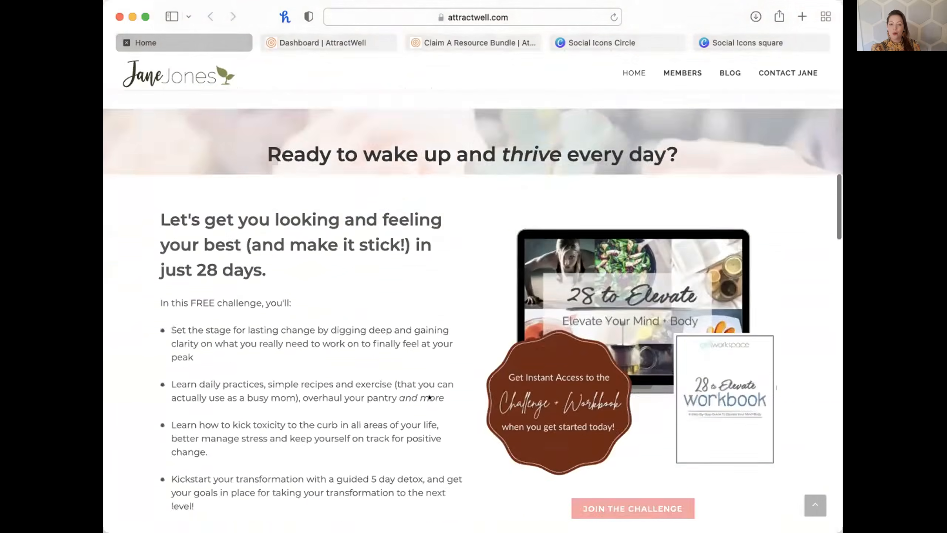
scroll(429, 398, "down", 20)
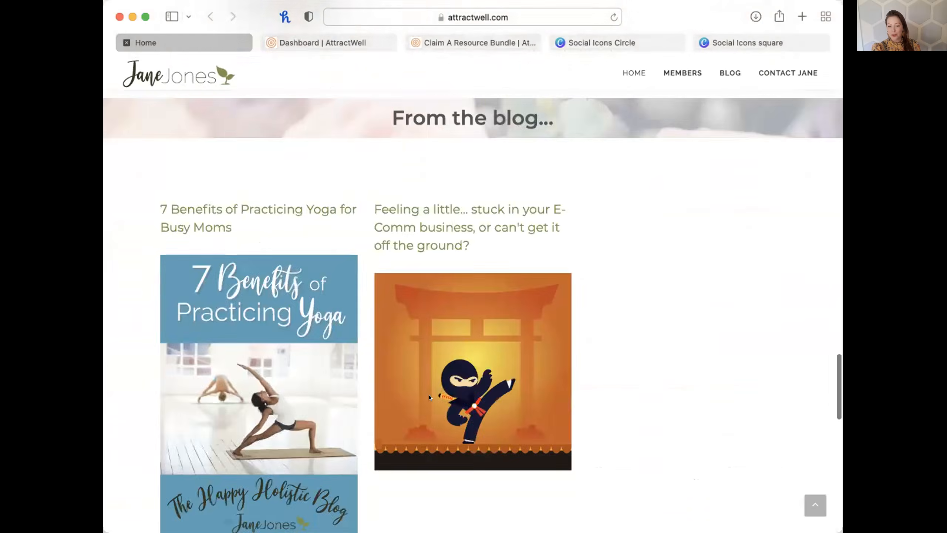
scroll(429, 395, "down", 15)
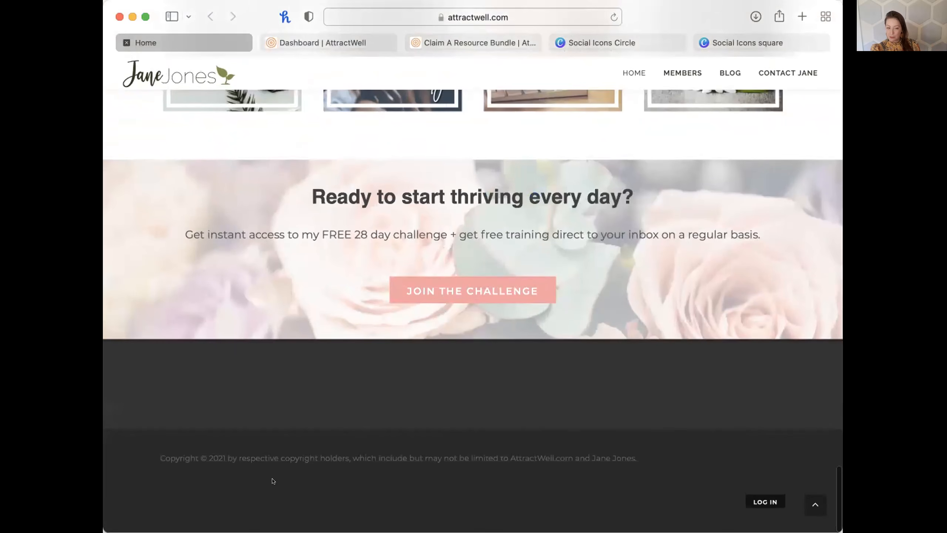
left_click_drag(157, 459, 664, 461)
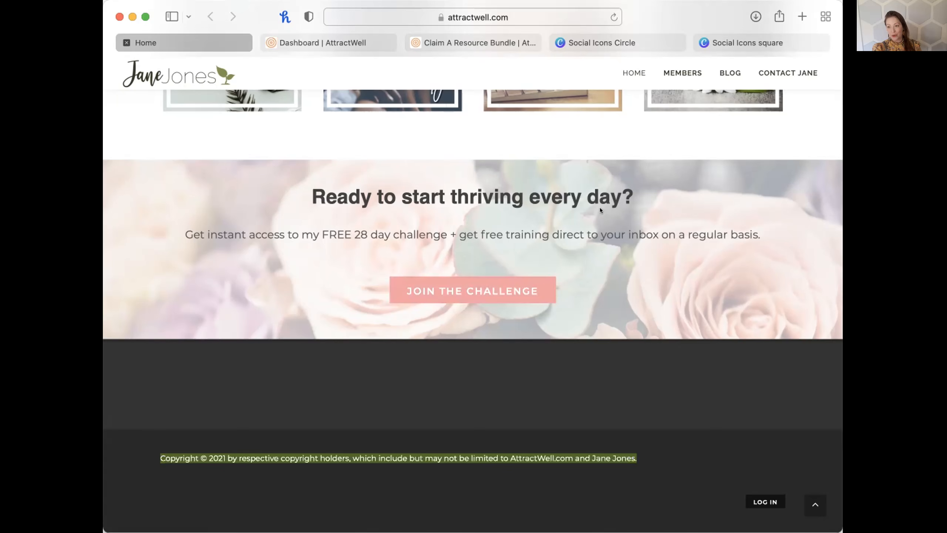
Claim the Page Footer with Canva Templates bundle and open its Page Footer page for editing.
left_click(340, 42)
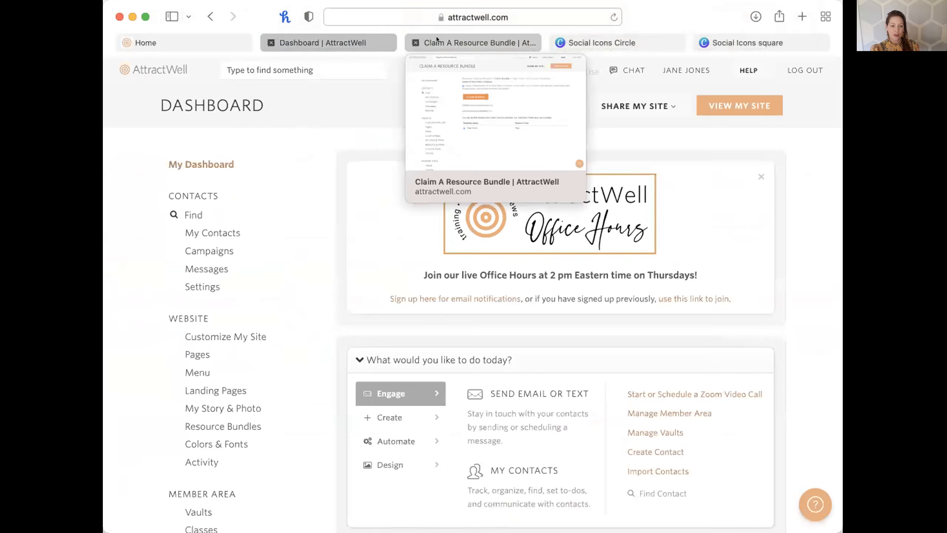
left_click(436, 40)
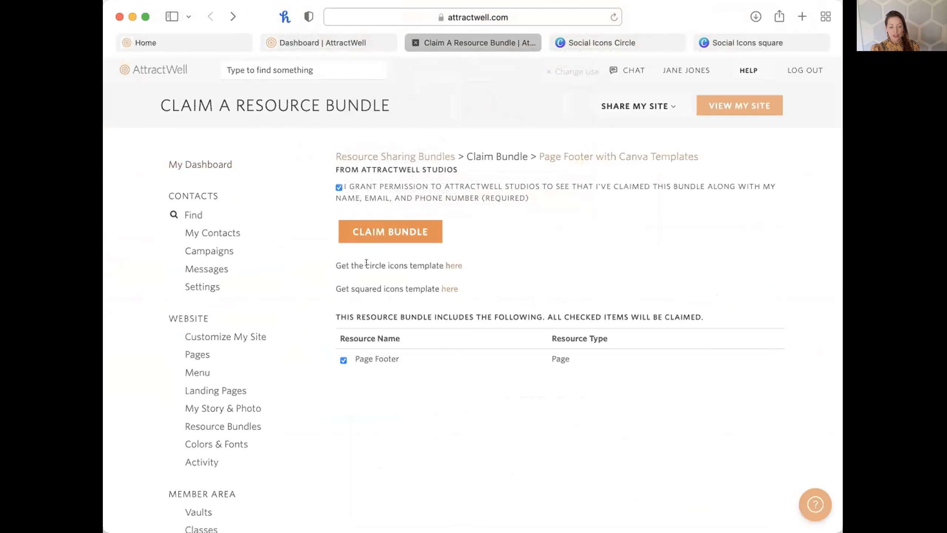
left_click(384, 233)
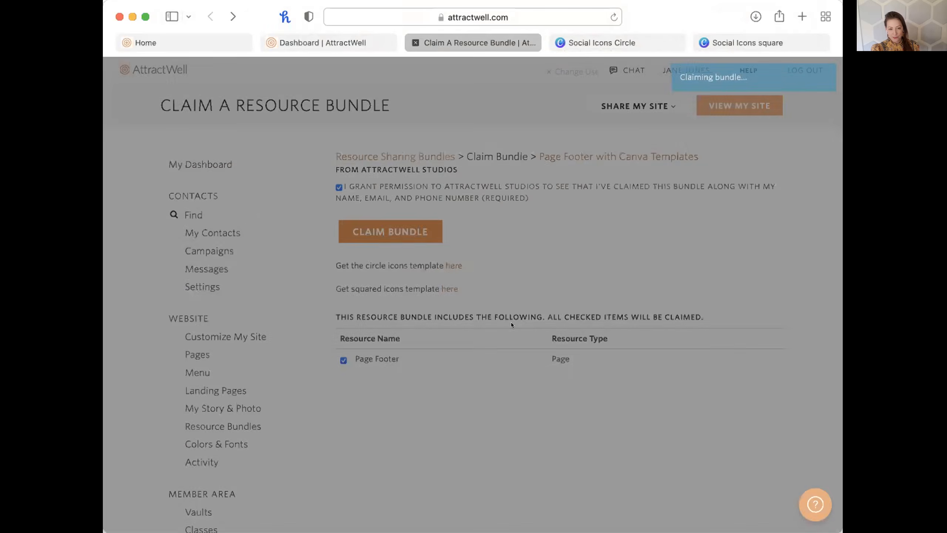
left_click(378, 182)
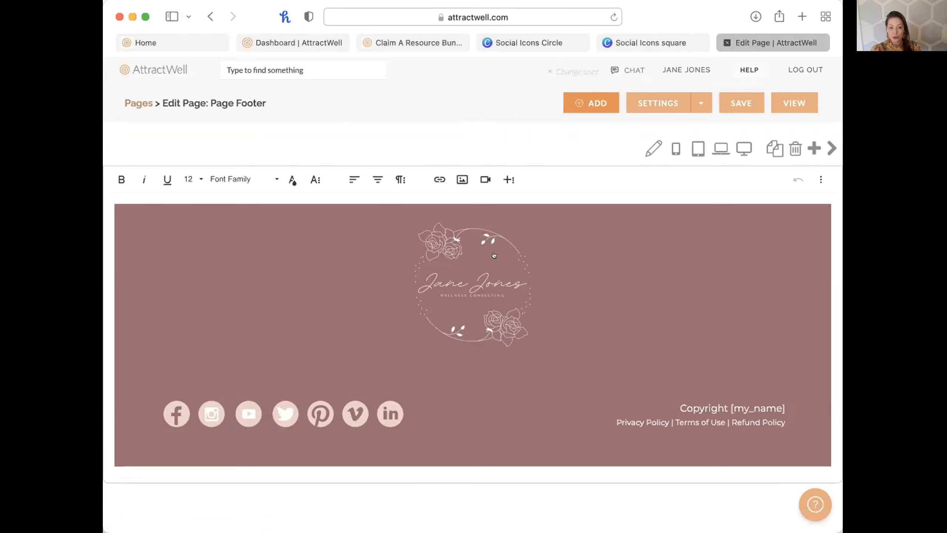
Check the Site Page Footer choices in Customize My Site, then return to the Bundle Claimed confirmation.
left_click(283, 39)
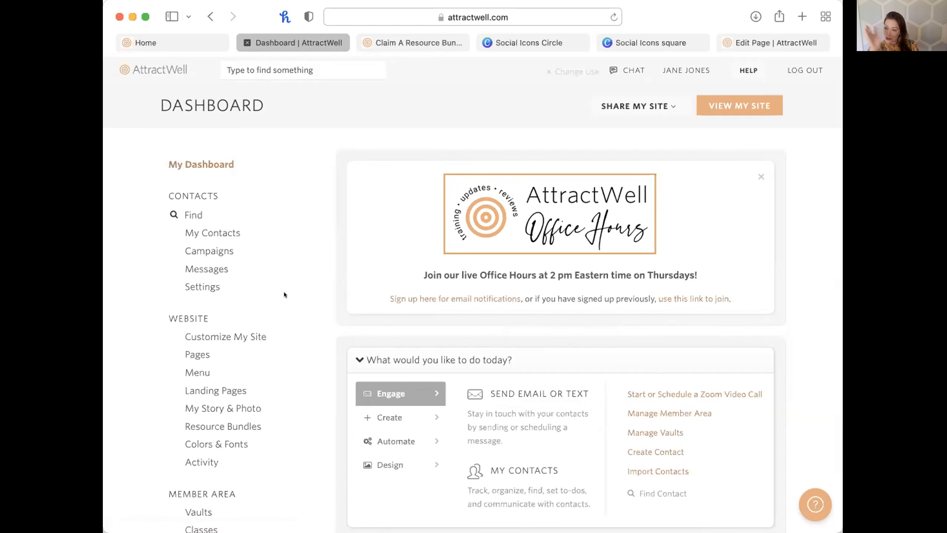
left_click(252, 335)
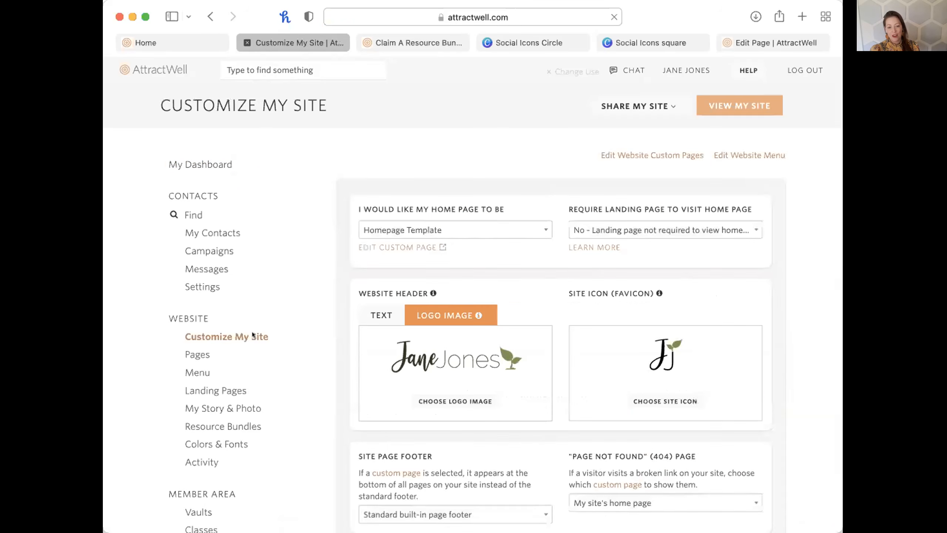
scroll(342, 414, "down", 5)
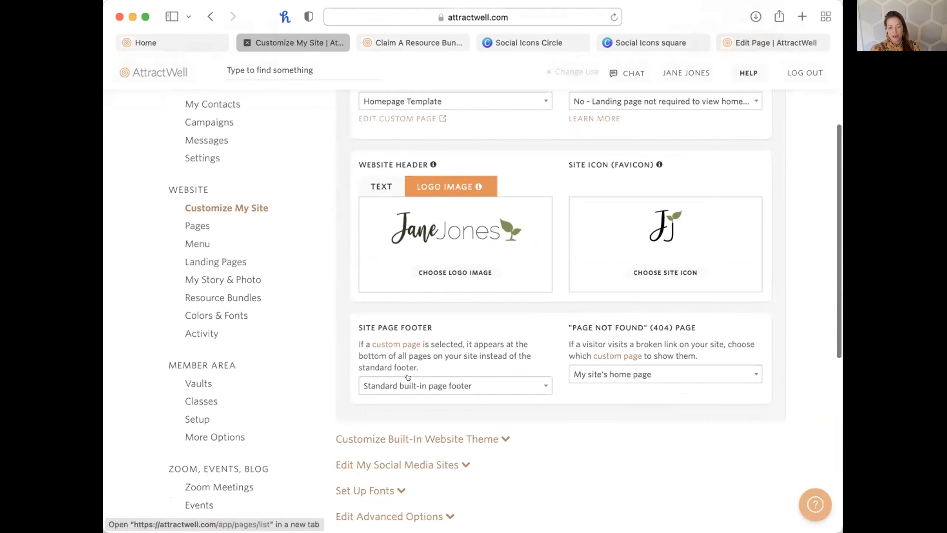
left_click(413, 385)
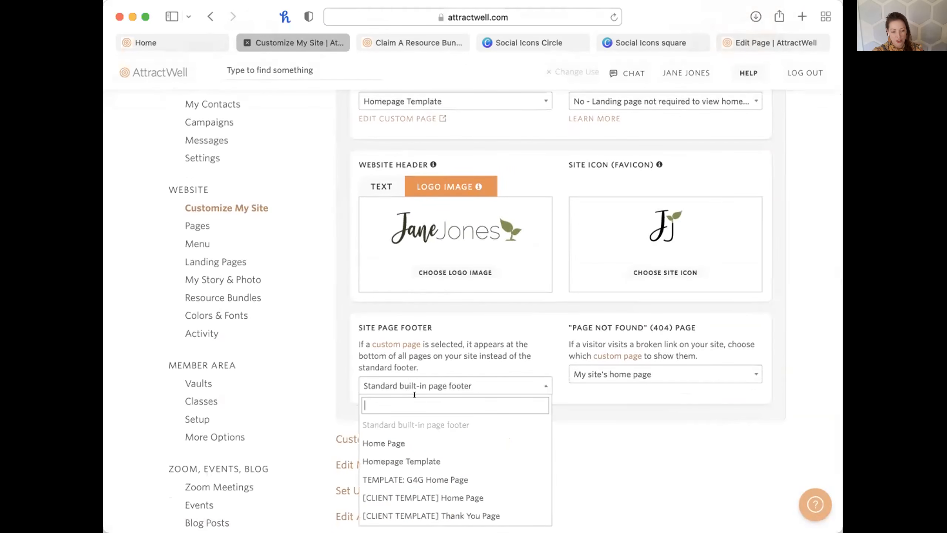
type("footer")
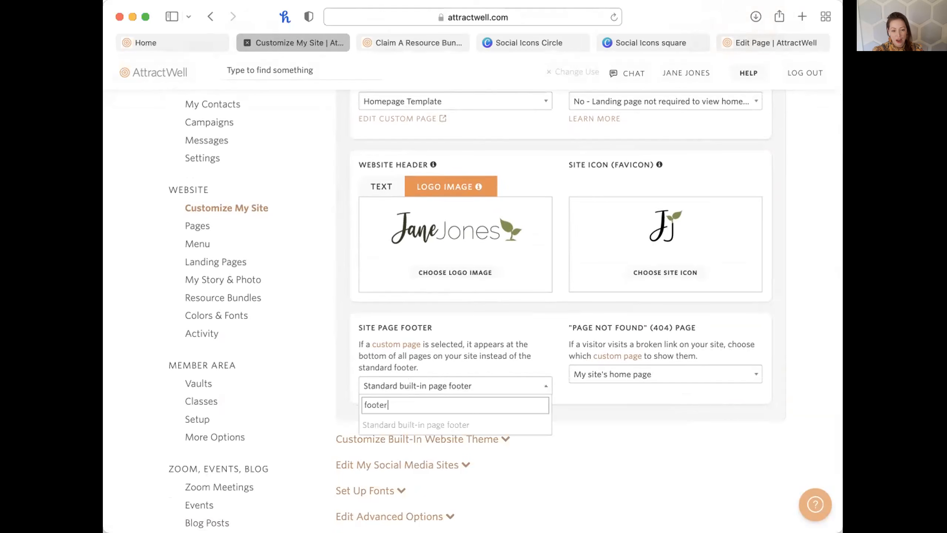
key("BackSpace")
key("BackSpace")
key("BackSpace")
key("BackSpace")
key("BackSpace")
key("BackSpace")
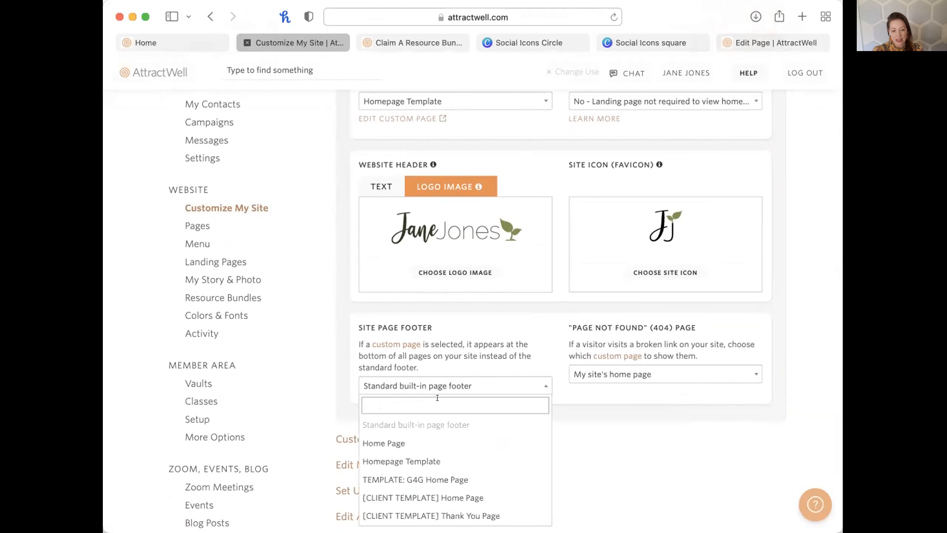
scroll(442, 412, "down", 3)
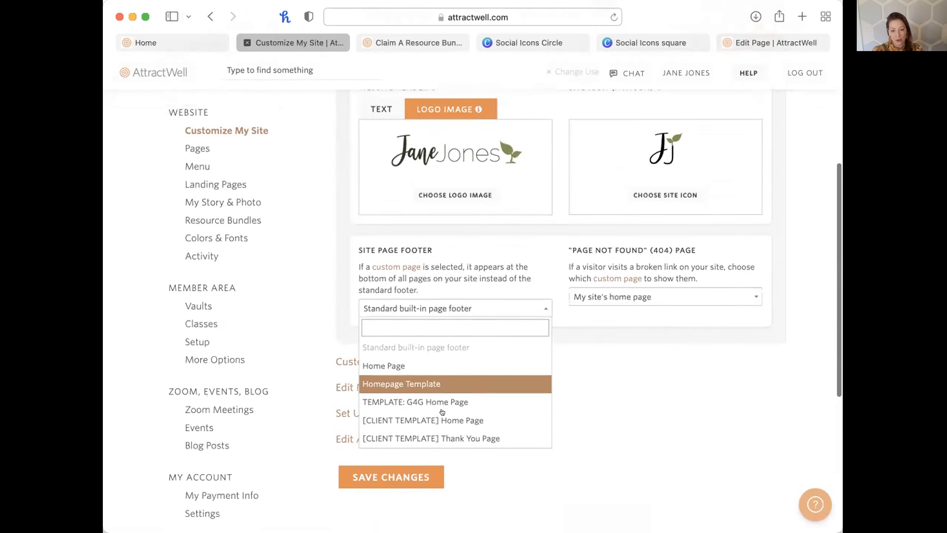
scroll(593, 465, "up", 3)
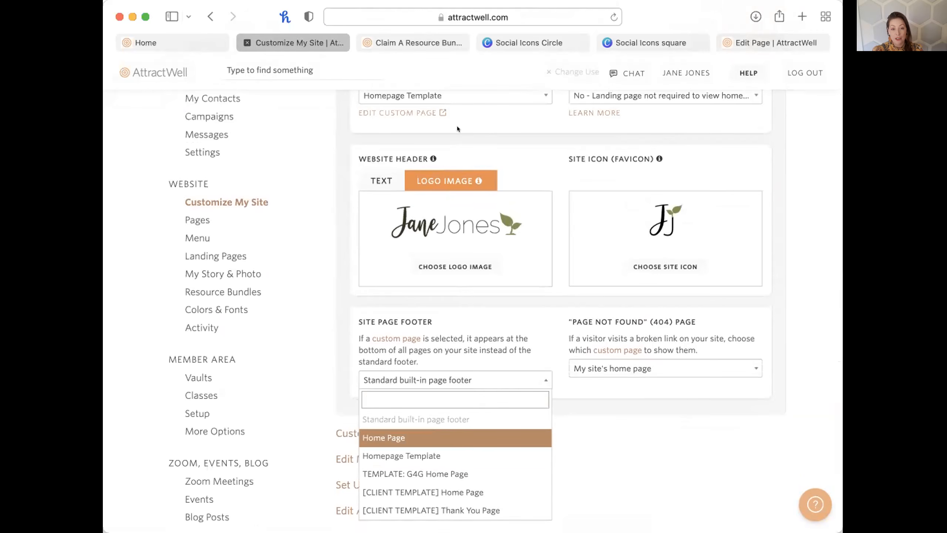
left_click(376, 68)
left_click(413, 43)
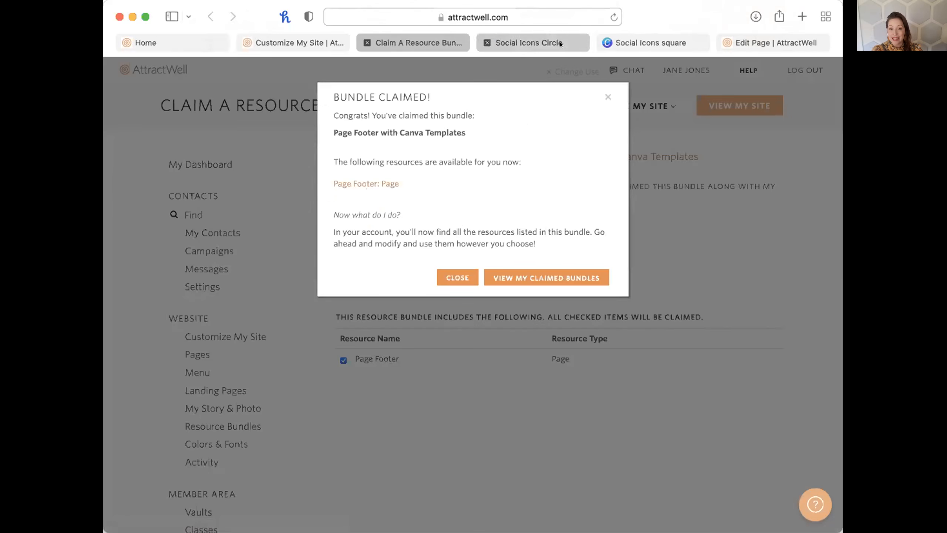
Return to the Edit Page tab showing the mauve Page Footer with rose logo and social icons.
left_click(778, 43)
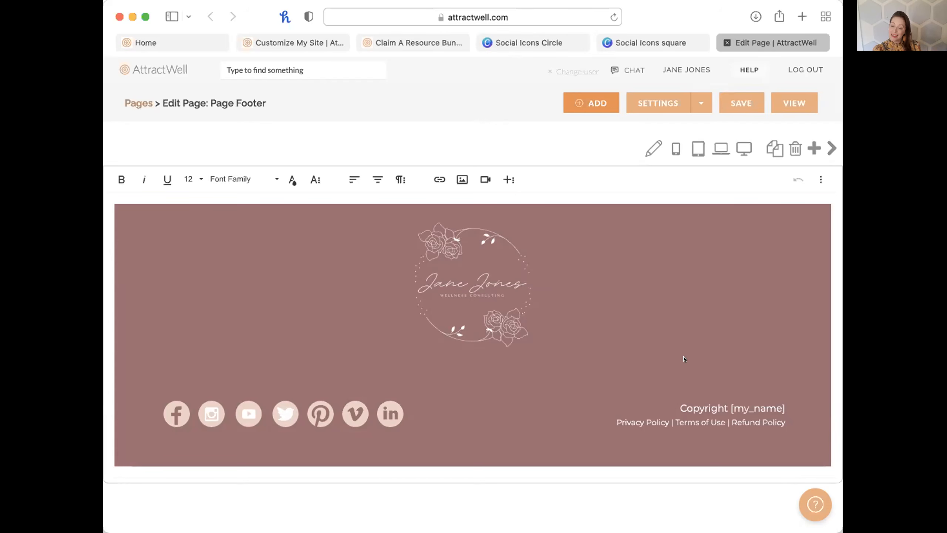
Compare the live homepage with the footer editor, then select the rose logo and the policy links text.
left_click(674, 323)
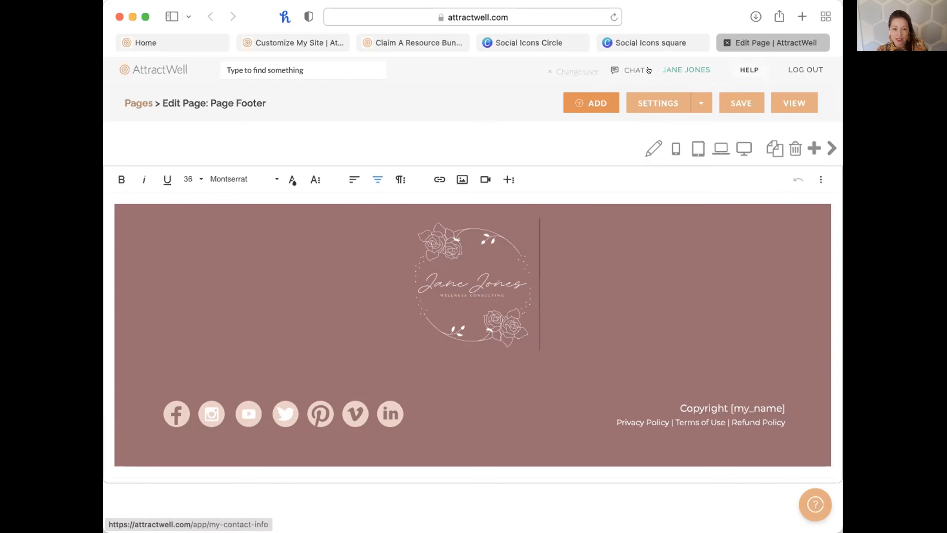
left_click(201, 42)
scroll(410, 275, "up", 20)
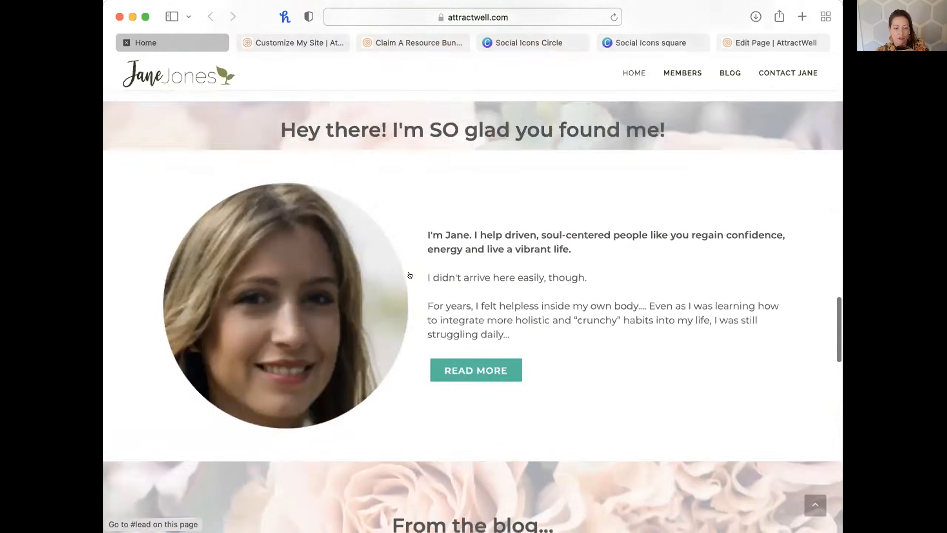
scroll(410, 275, "up", 20)
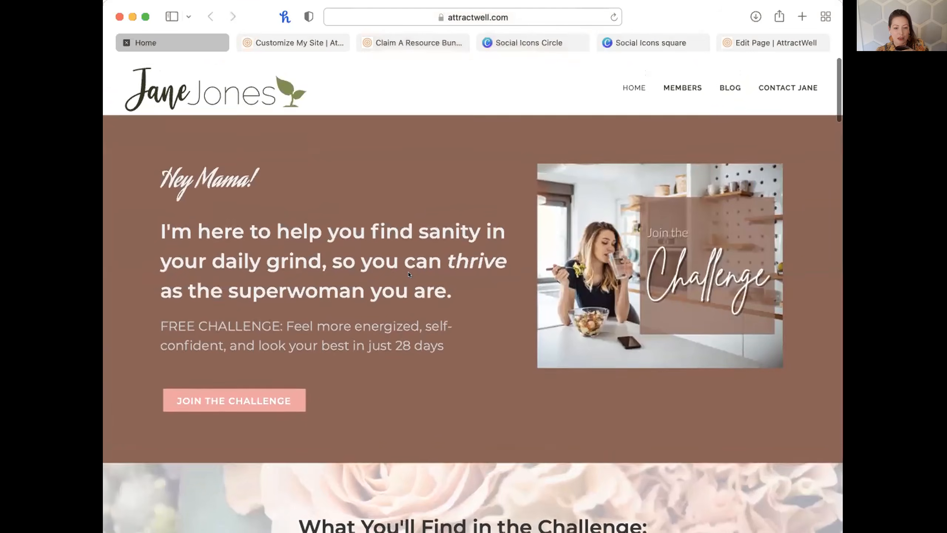
left_click(759, 42)
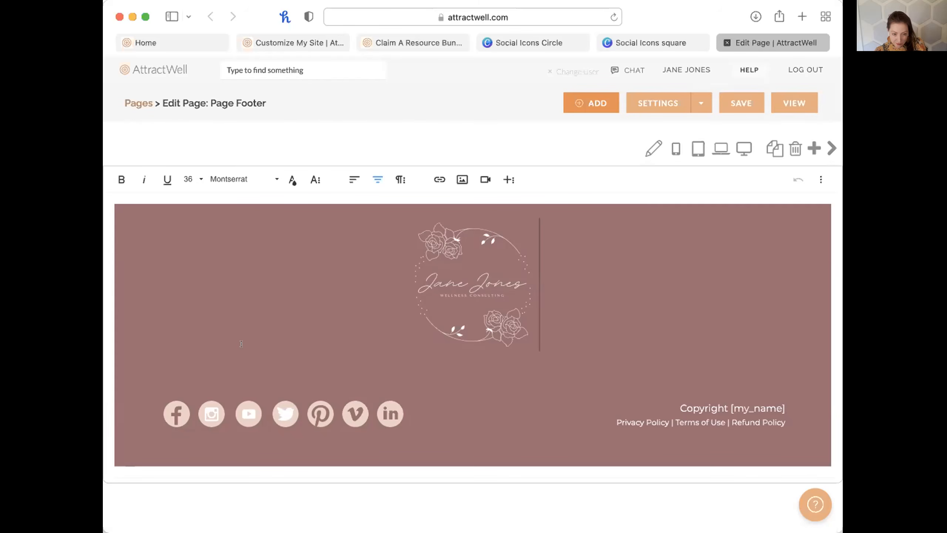
left_click(455, 303)
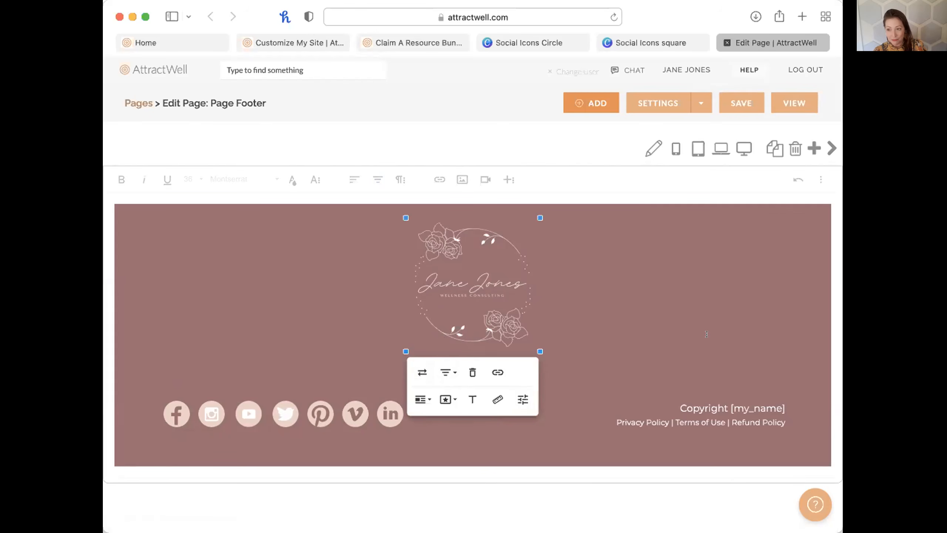
left_click(633, 400)
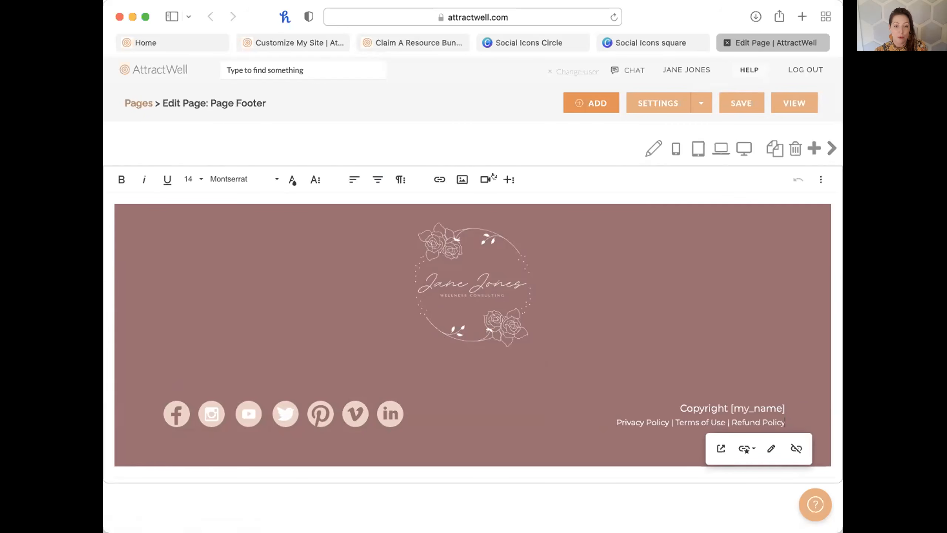
Compare the Social Icons Circle and square templates, then make an editable copy of the square one.
left_click(527, 41)
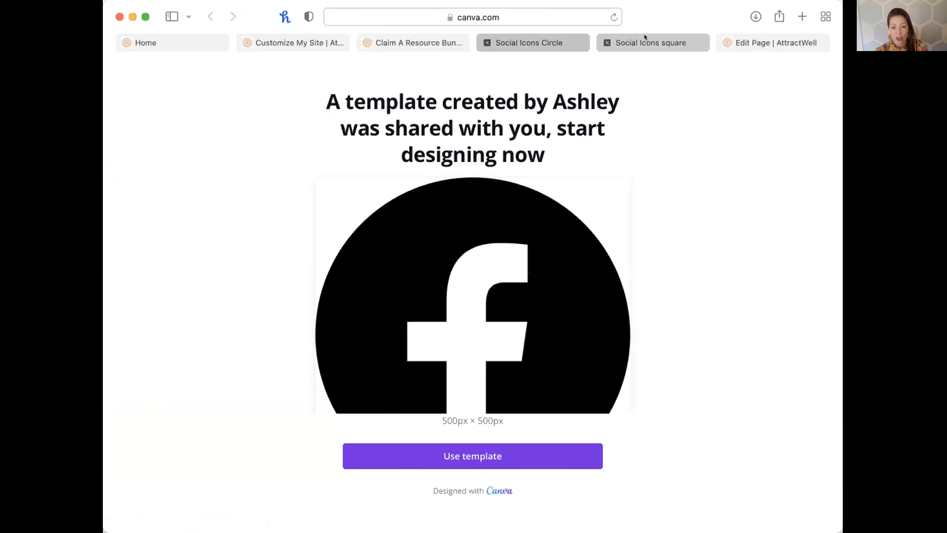
left_click(644, 38)
left_click(530, 42)
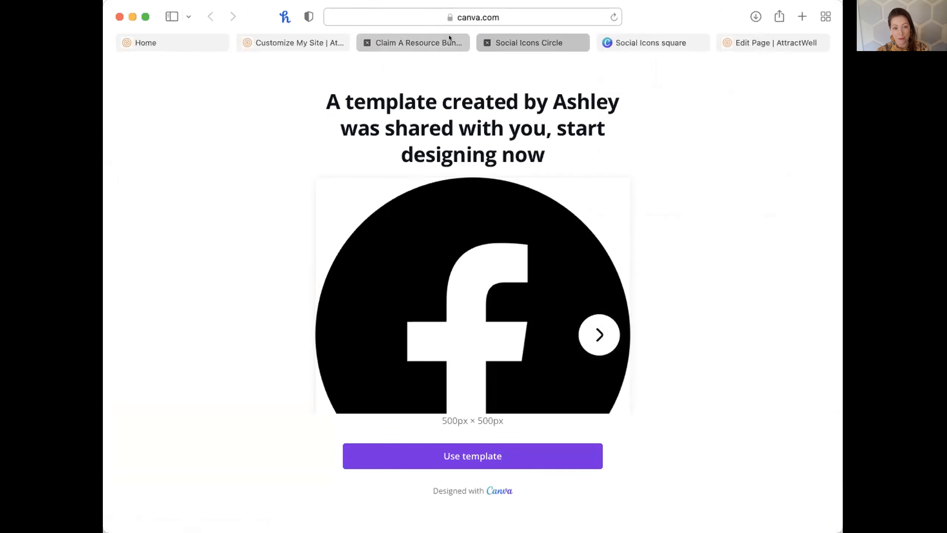
left_click(754, 44)
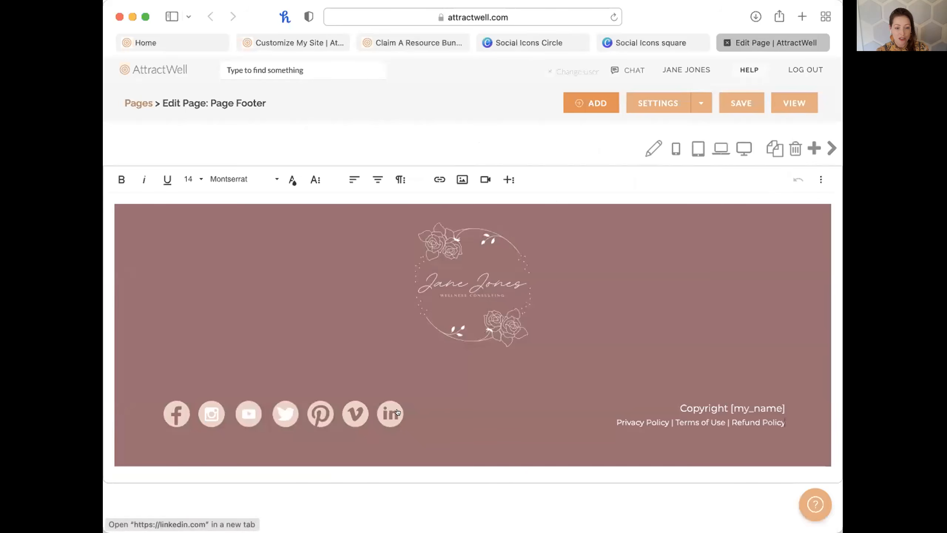
left_click(625, 41)
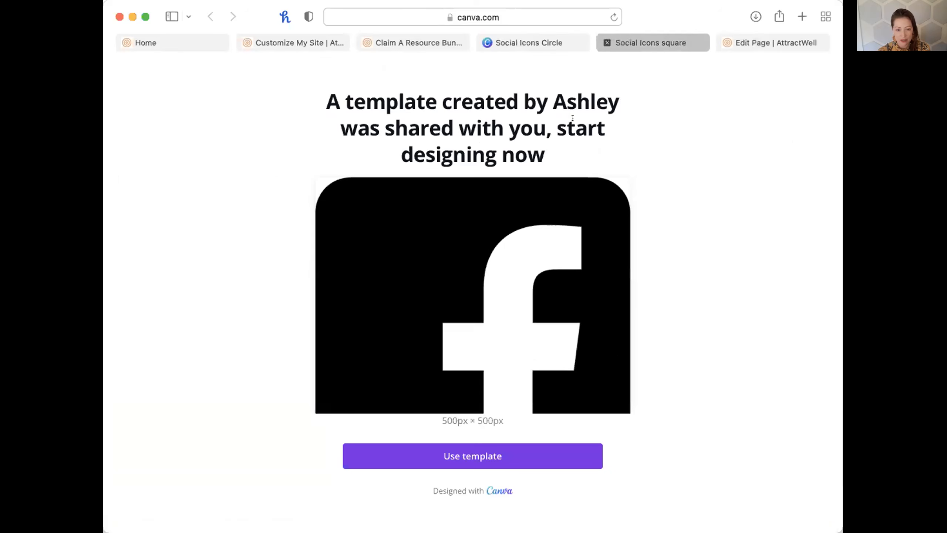
left_click(491, 460)
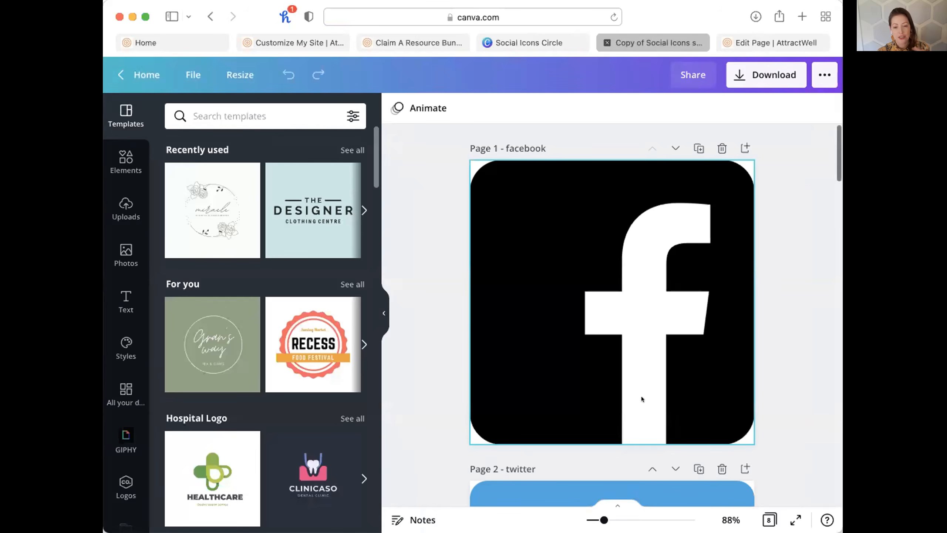
Scroll through the icon pages and add a blank page after the last icon.
scroll(641, 396, "down", 8)
scroll(641, 398, "down", 15)
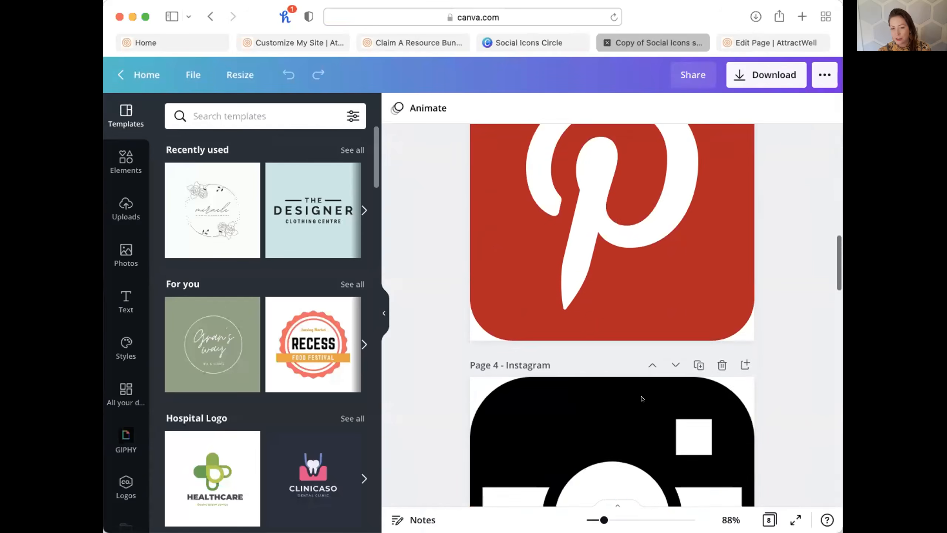
scroll(643, 399, "down", 15)
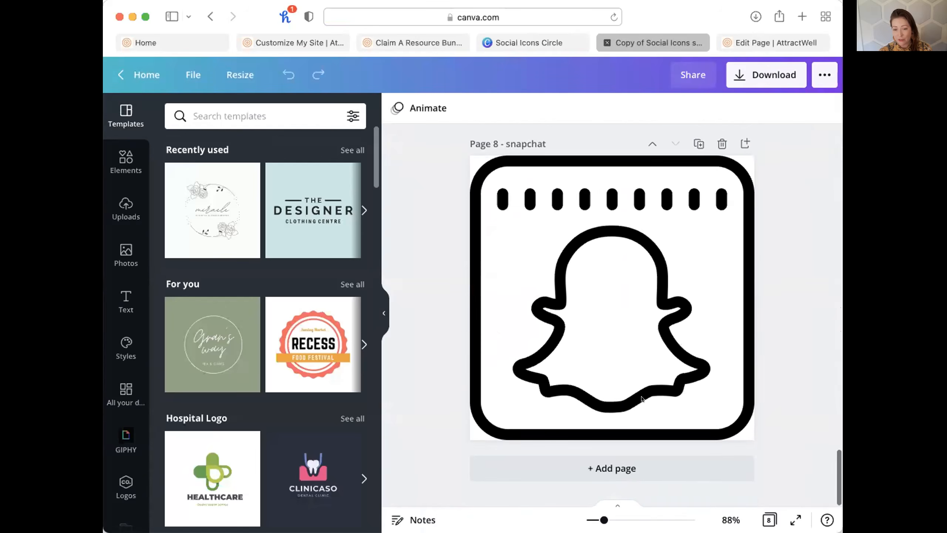
left_click(631, 474)
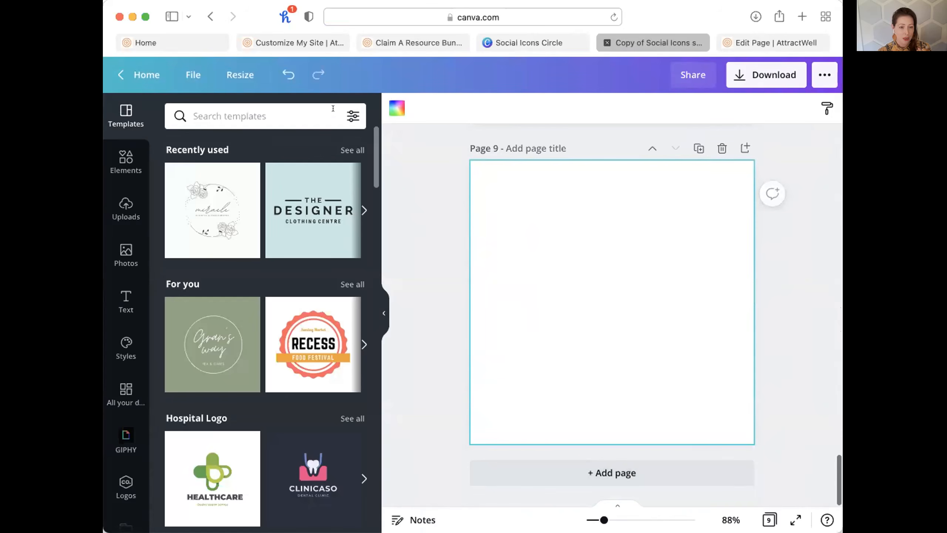
Search the Elements library for 'linkedin' graphics.
left_click(113, 155)
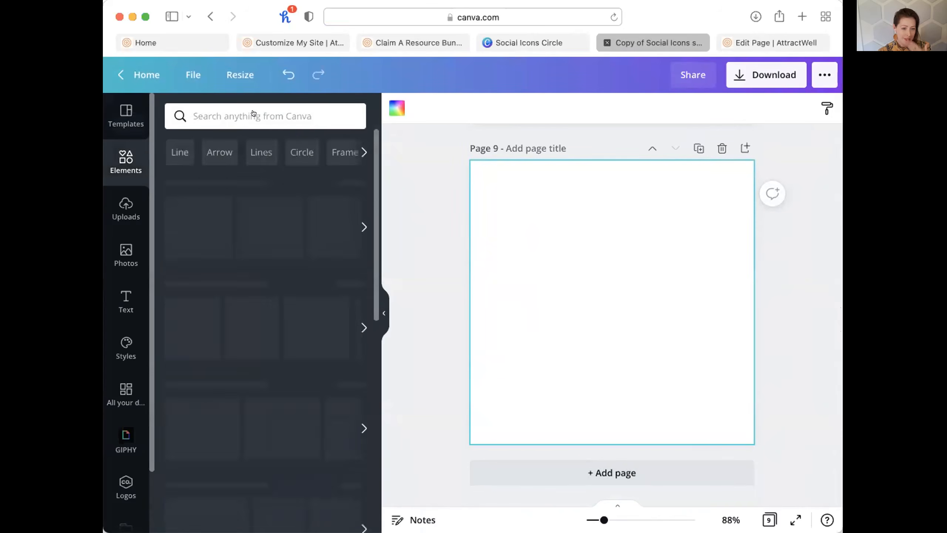
left_click(253, 112)
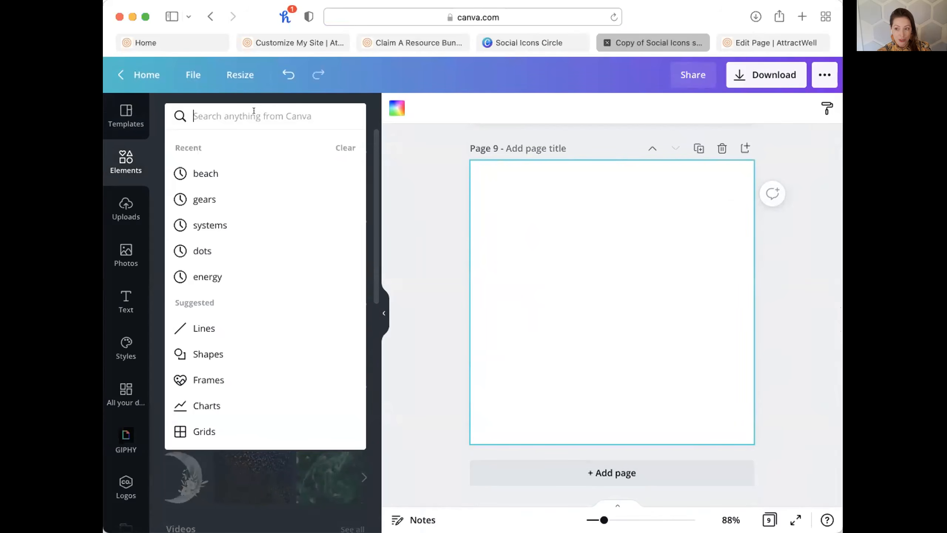
type("linkedin")
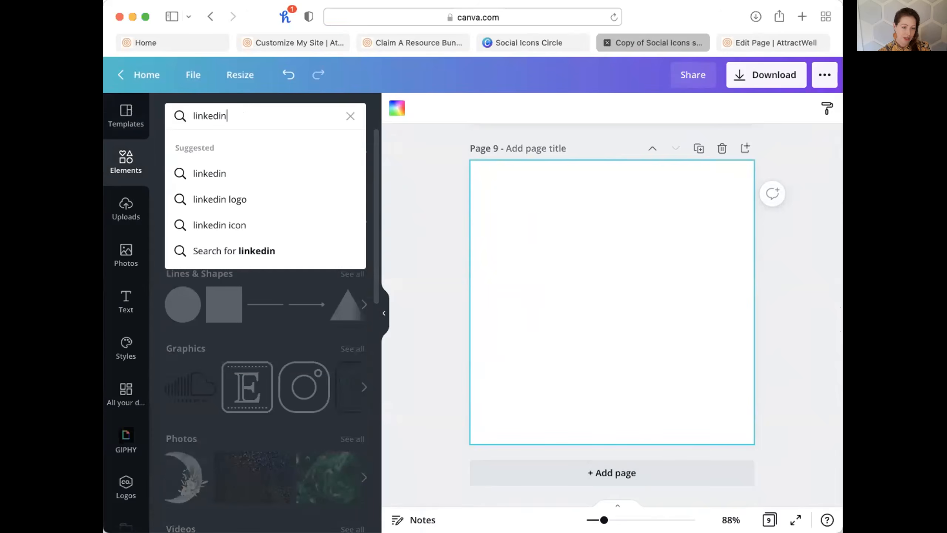
key("Return")
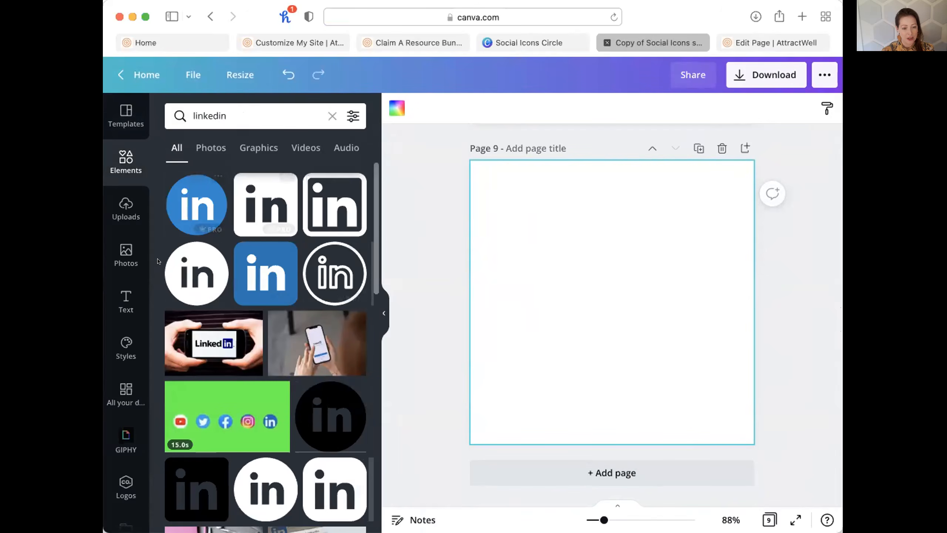
scroll(238, 287, "down", 2)
scroll(261, 309, "up", 2)
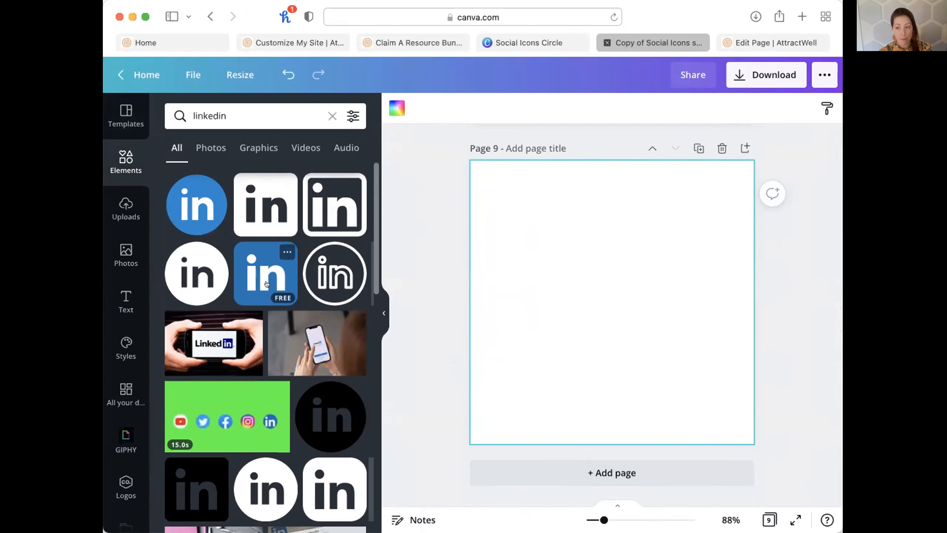
scroll(630, 327, "up", 10)
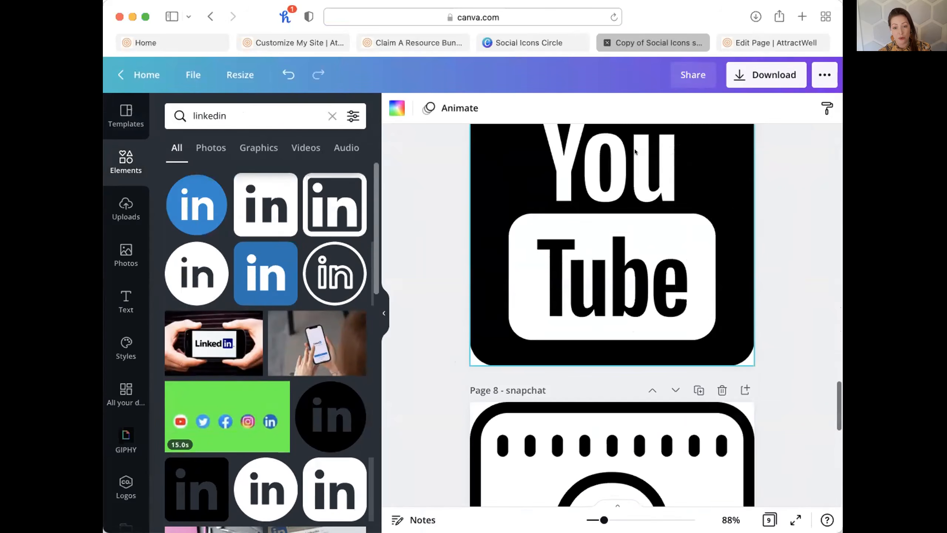
scroll(634, 138, "down", 10)
Delete the blank Page 9 so the design is back to eight pages.
left_click(722, 148)
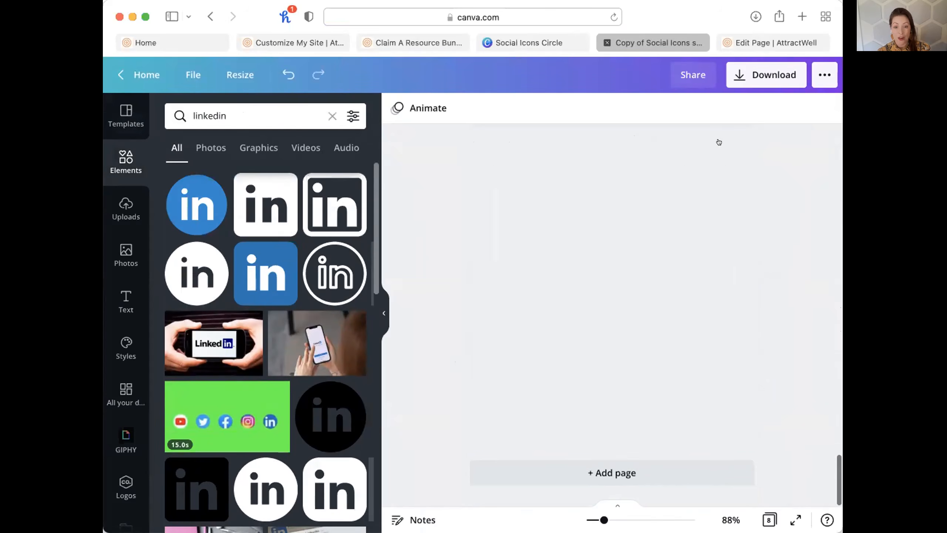
scroll(744, 317, "up", 20)
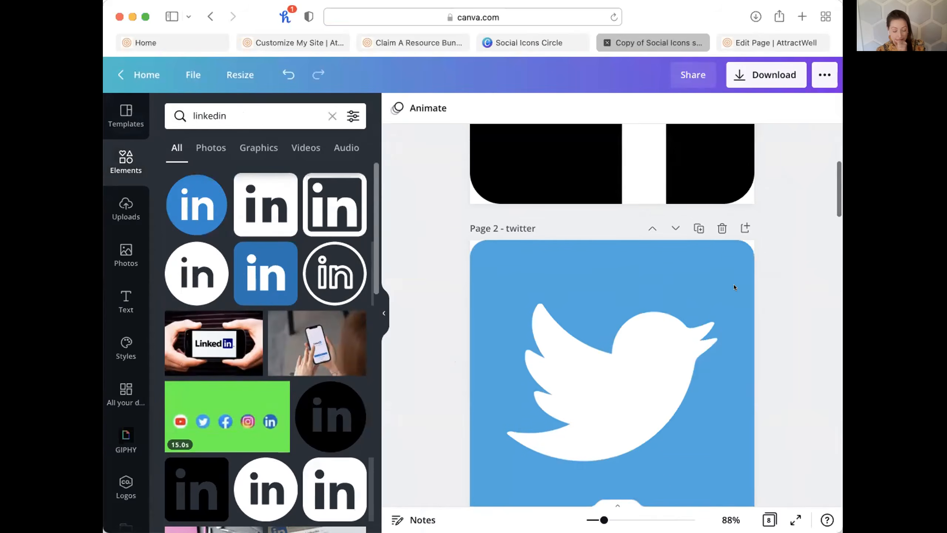
scroll(734, 286, "up", 5)
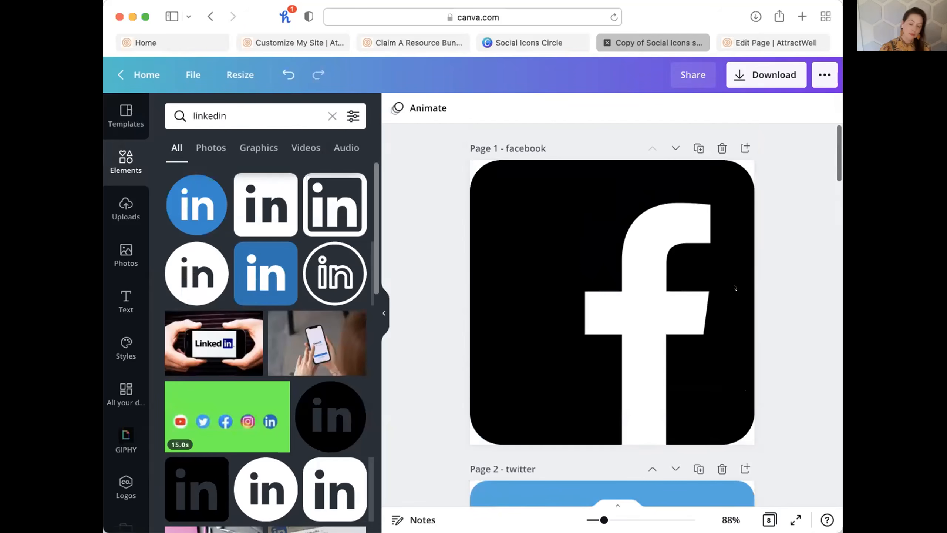
scroll(662, 263, "down", 2)
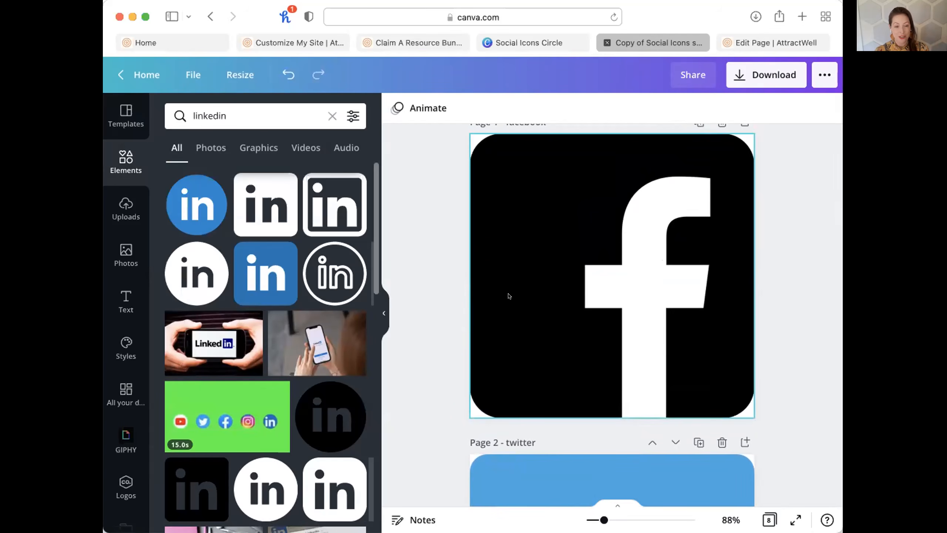
left_click(510, 220)
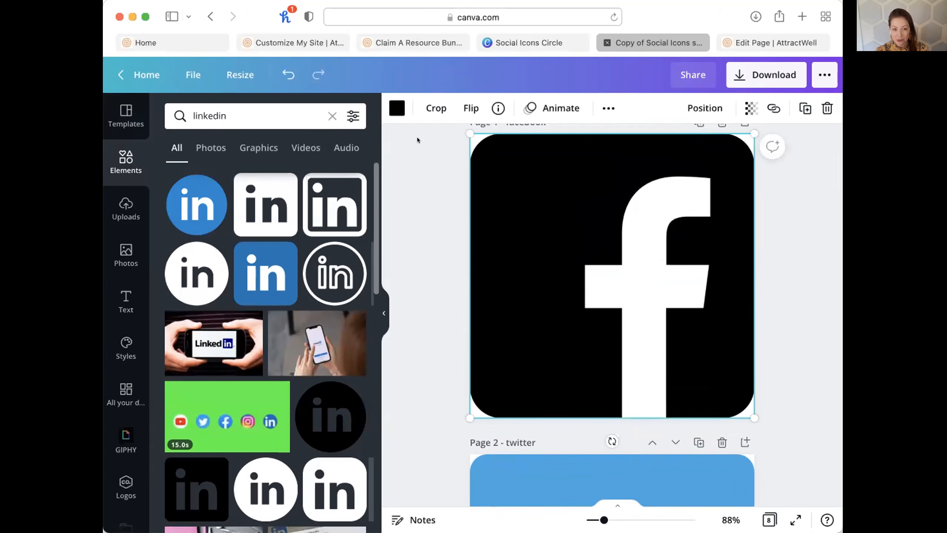
left_click(397, 109)
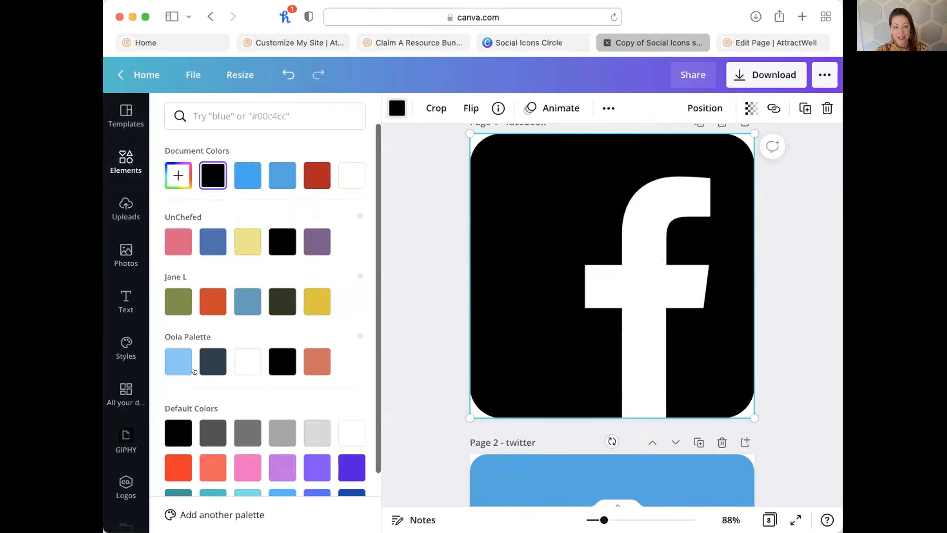
left_click(175, 237)
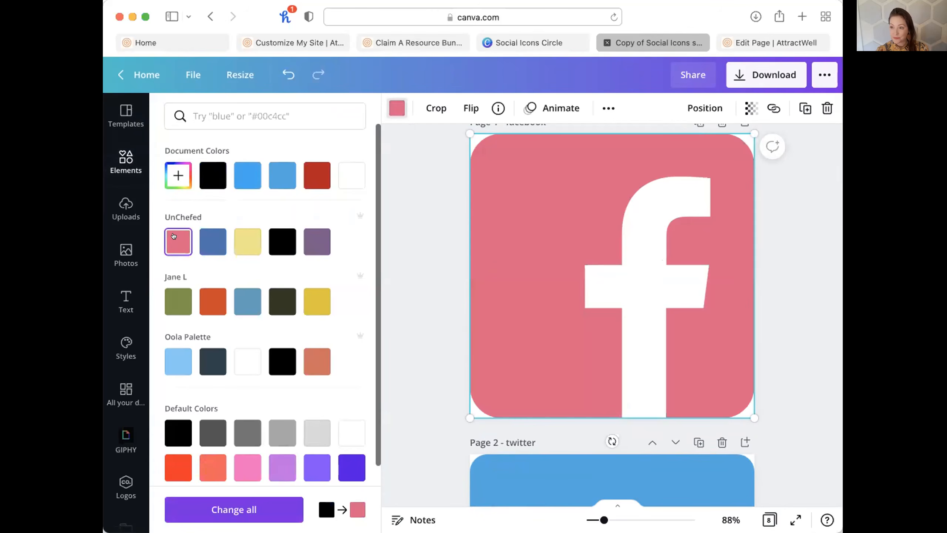
left_click(282, 241)
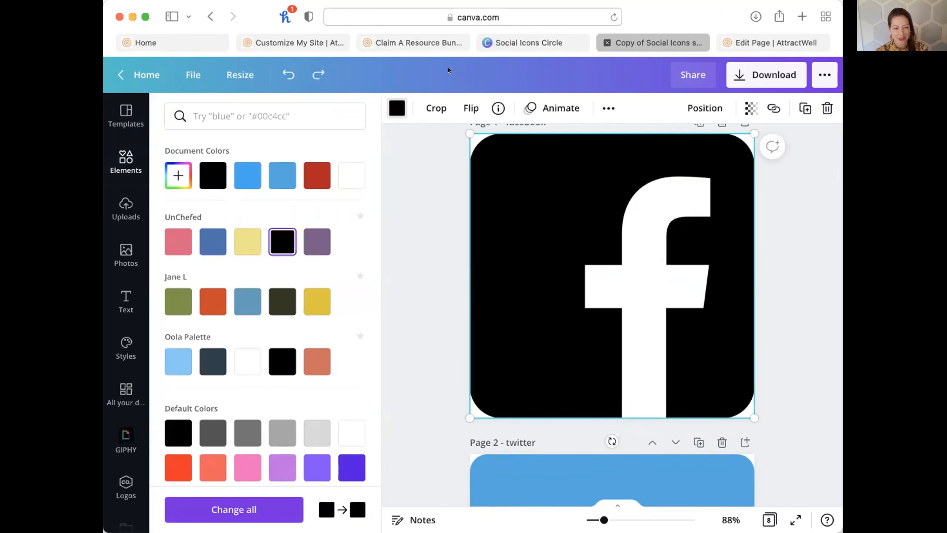
right_click(153, 74)
left_click(168, 79)
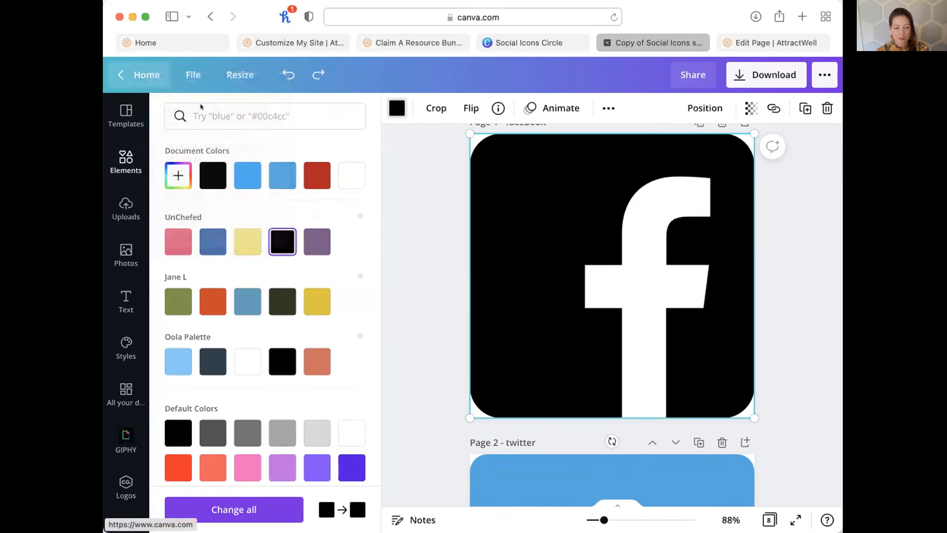
left_click(677, 42)
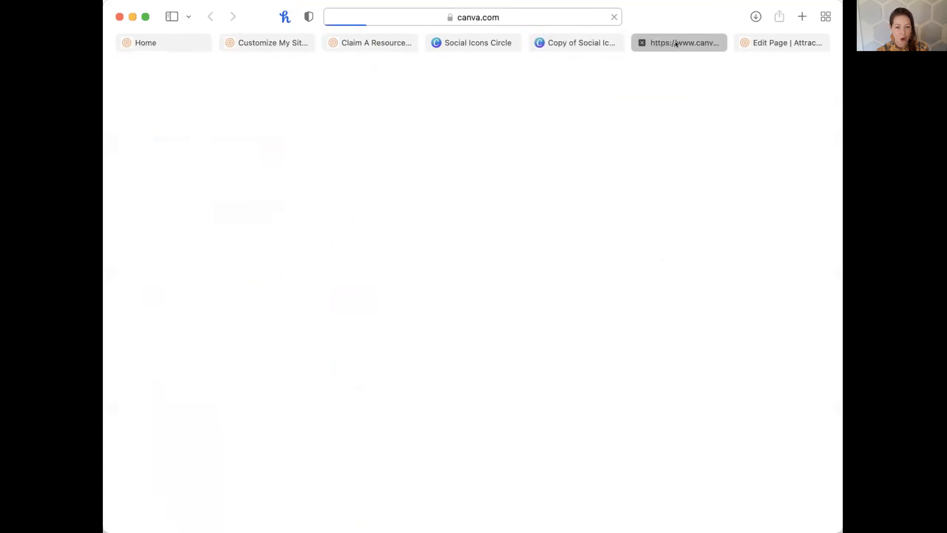
left_click(141, 228)
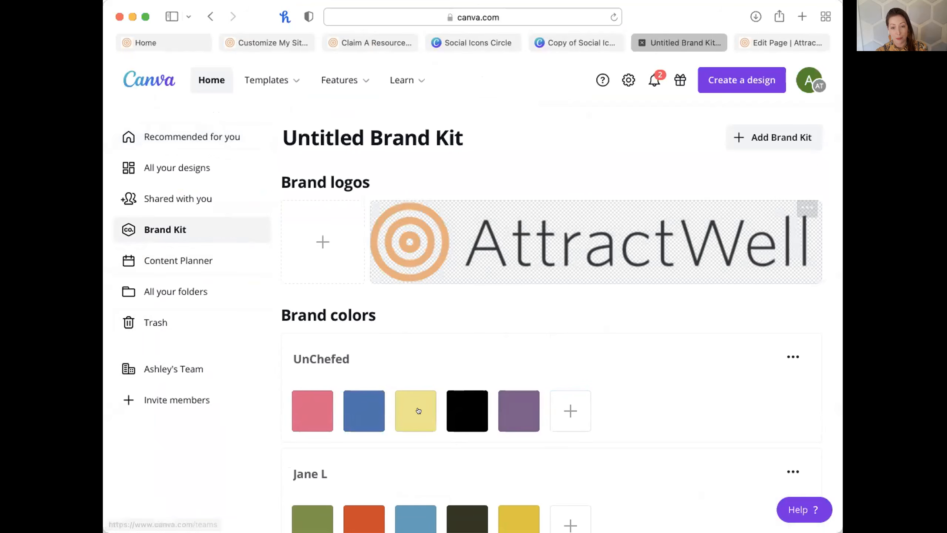
scroll(504, 401, "down", 5)
scroll(504, 402, "down", 6)
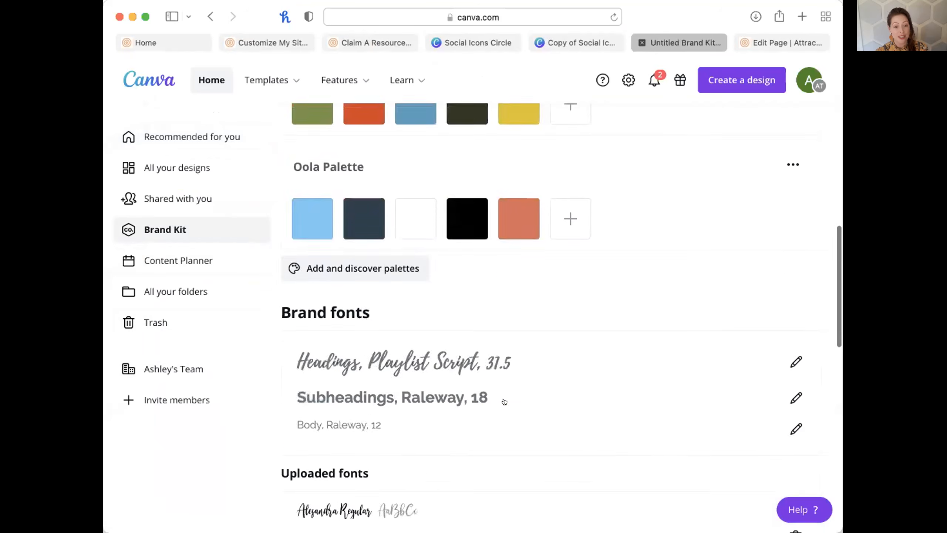
scroll(501, 400, "up", 10)
left_click(642, 42)
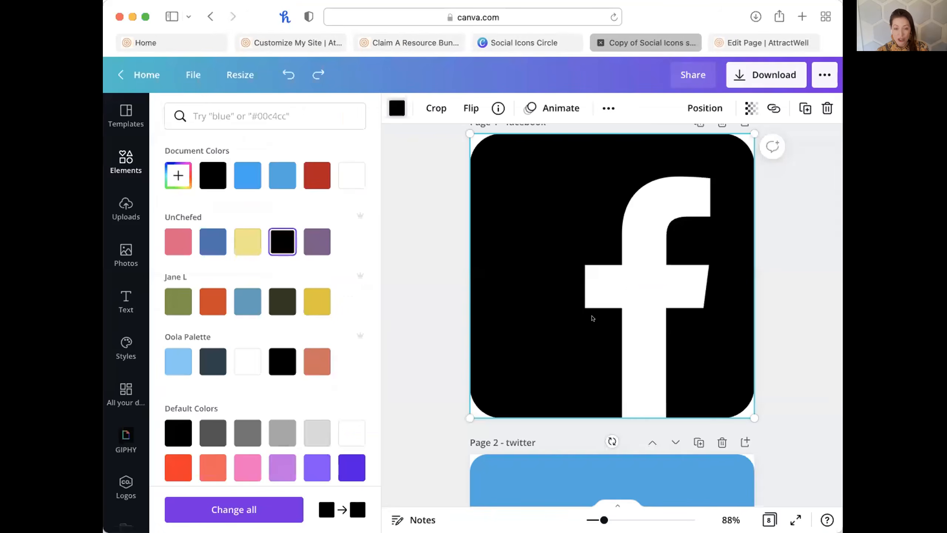
scroll(593, 318, "down", 3)
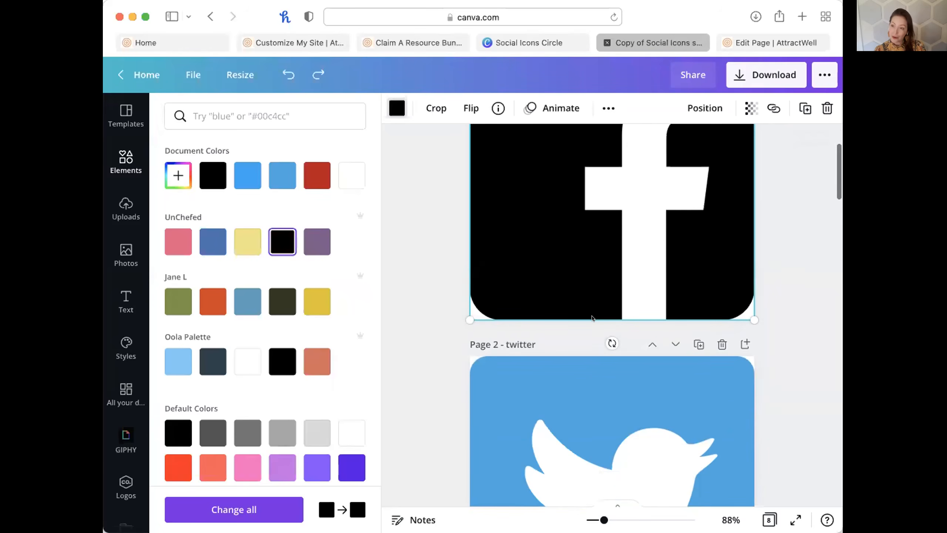
scroll(592, 317, "down", 20)
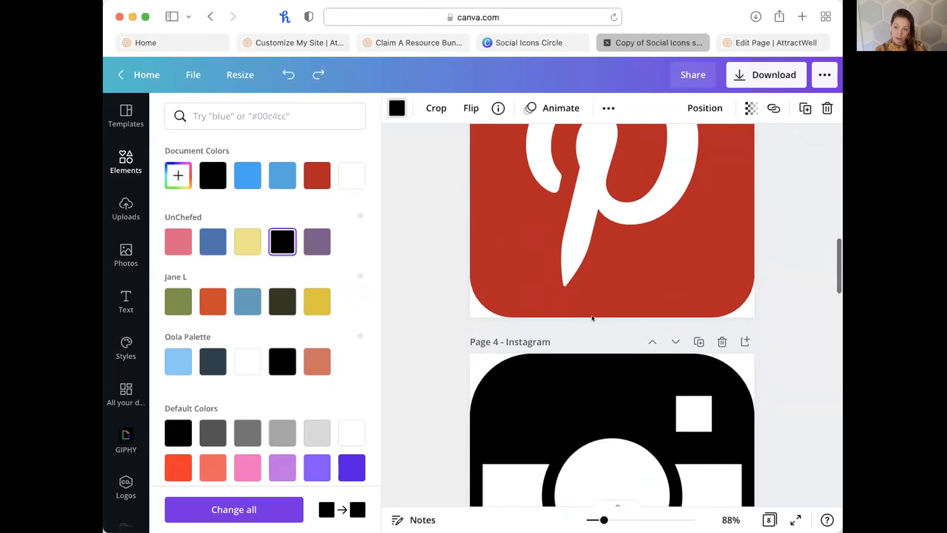
scroll(593, 318, "down", 20)
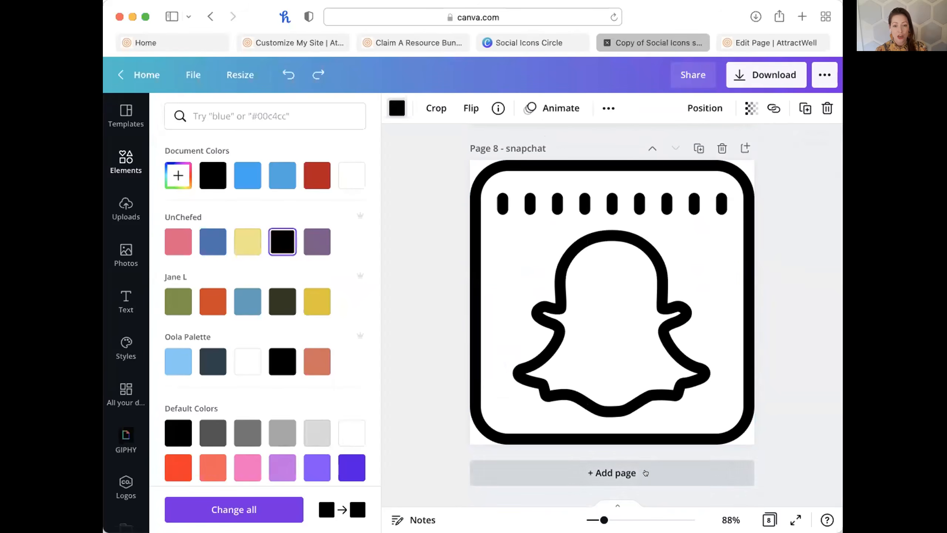
left_click(169, 39)
scroll(200, 324, "down", 6)
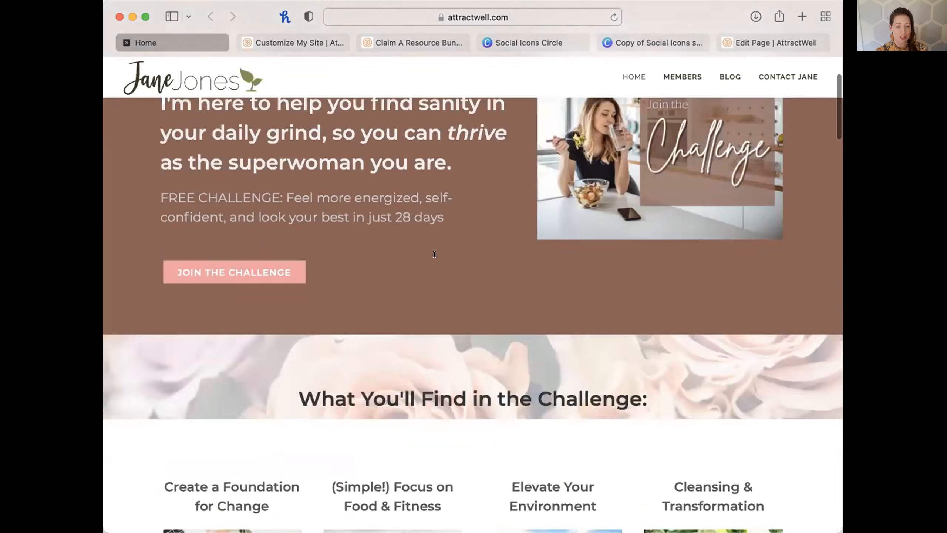
scroll(210, 270, "down", 1)
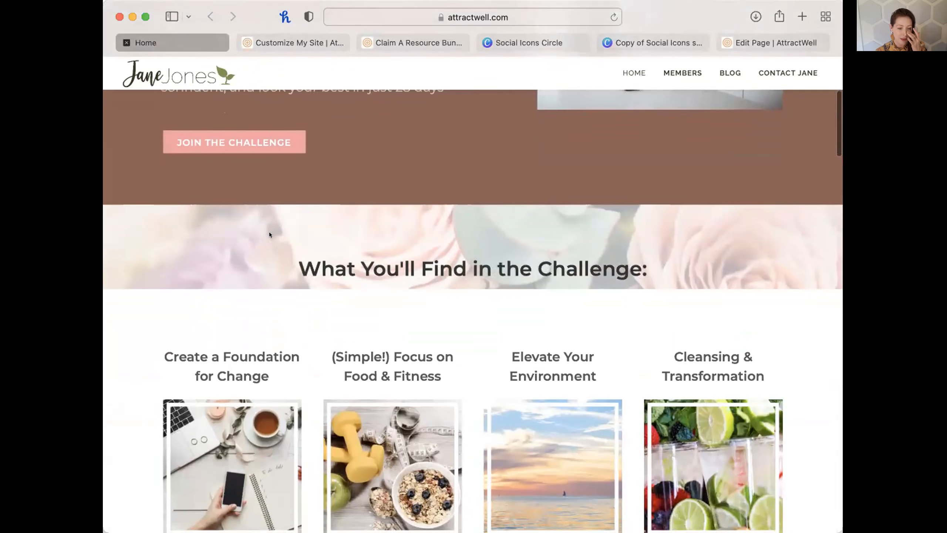
scroll(414, 239, "up", 7)
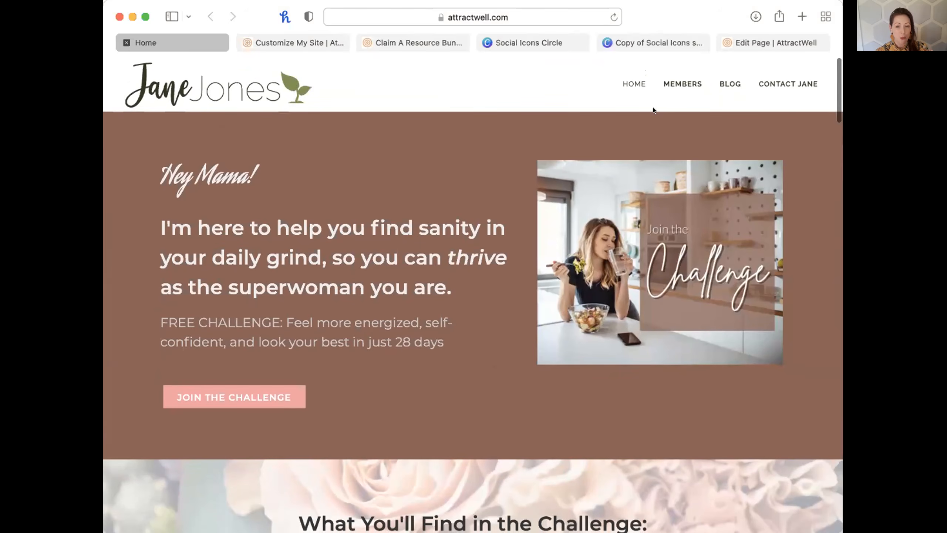
left_click(756, 38)
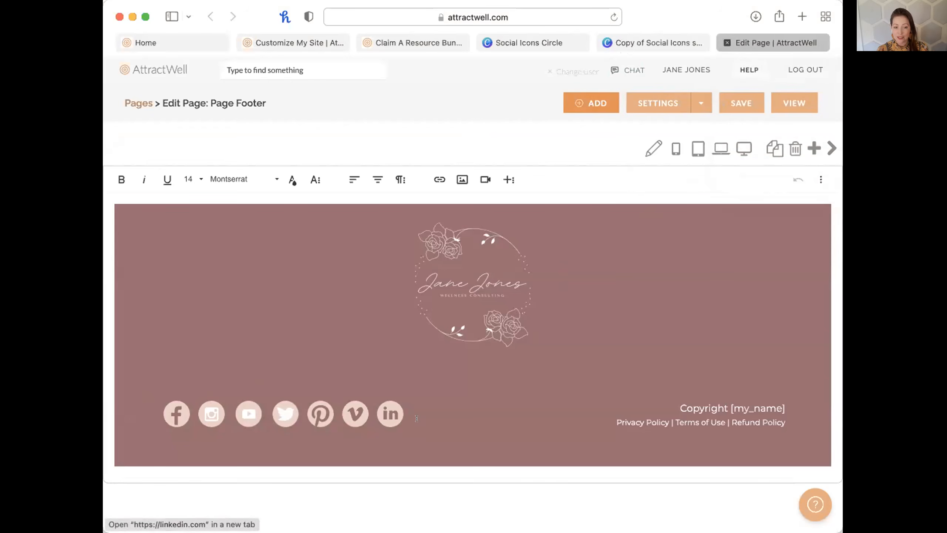
left_click(641, 39)
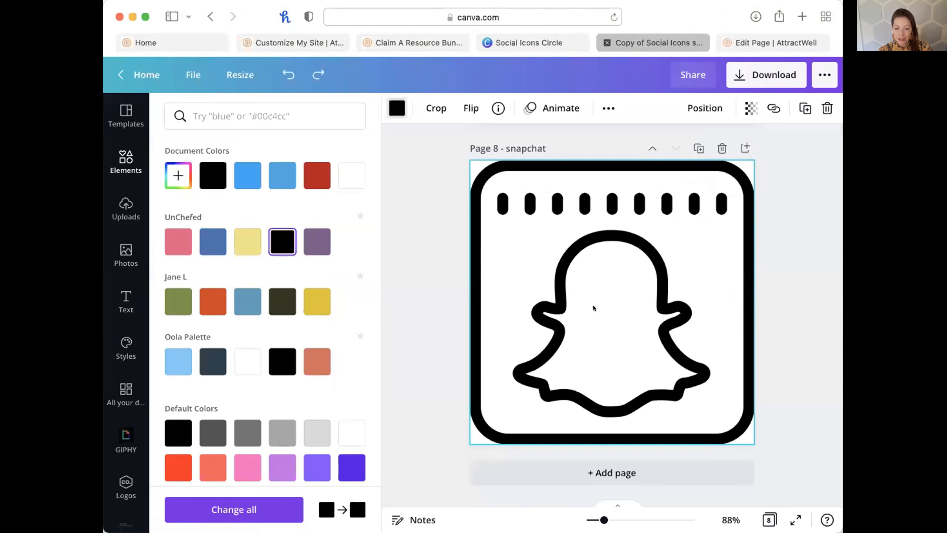
left_click(627, 474)
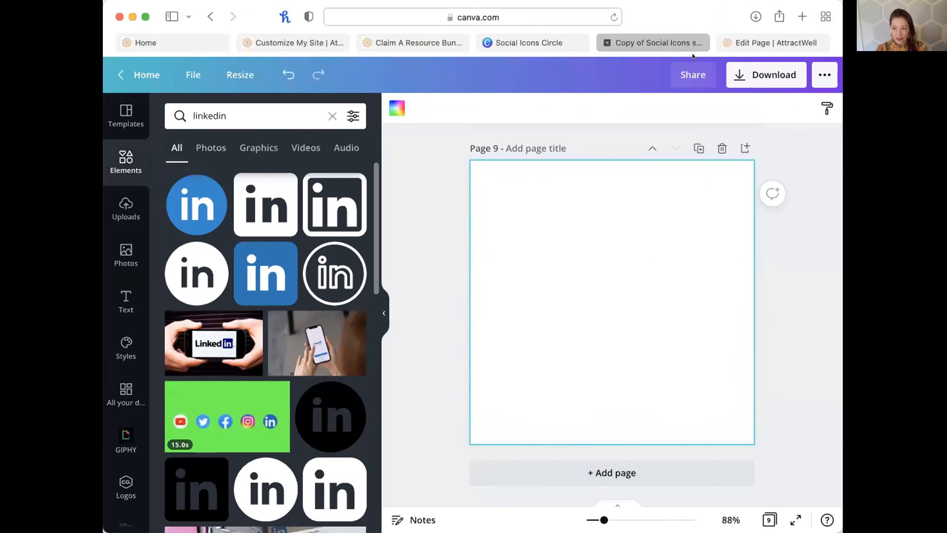
scroll(123, 447, "down", 2)
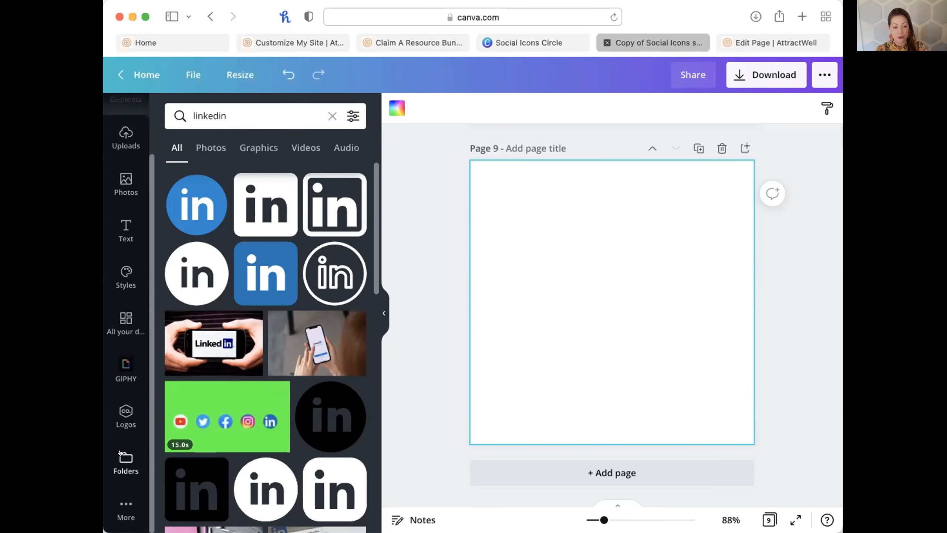
left_click(120, 452)
left_click(243, 175)
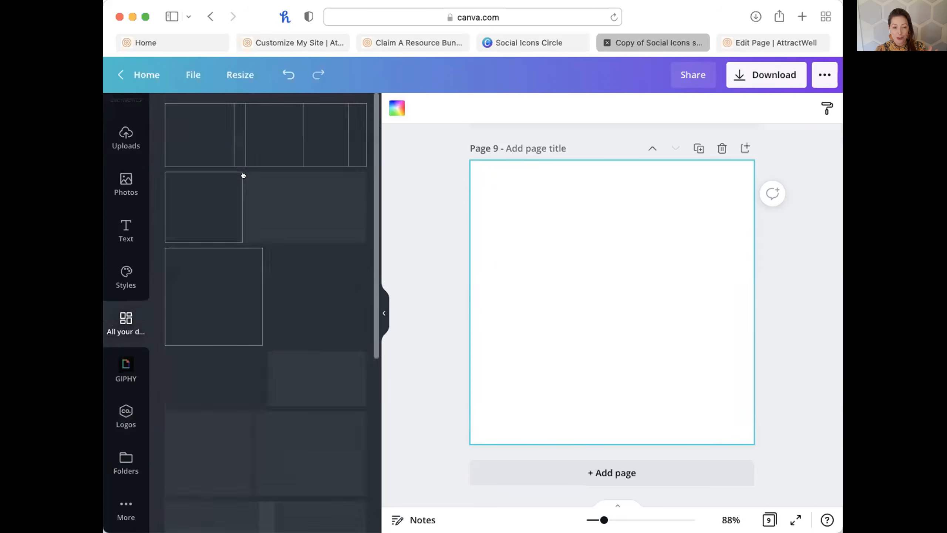
left_click(300, 198)
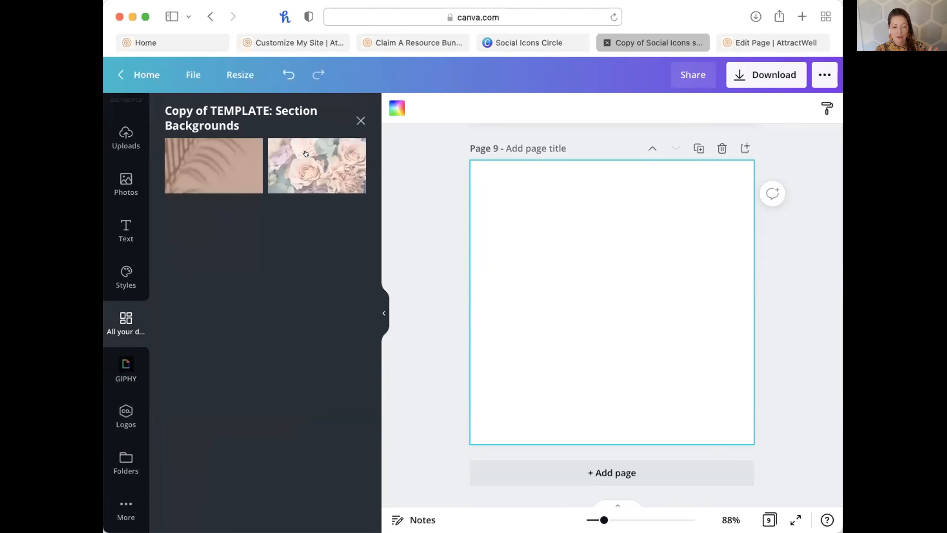
left_click_drag(306, 154, 520, 368)
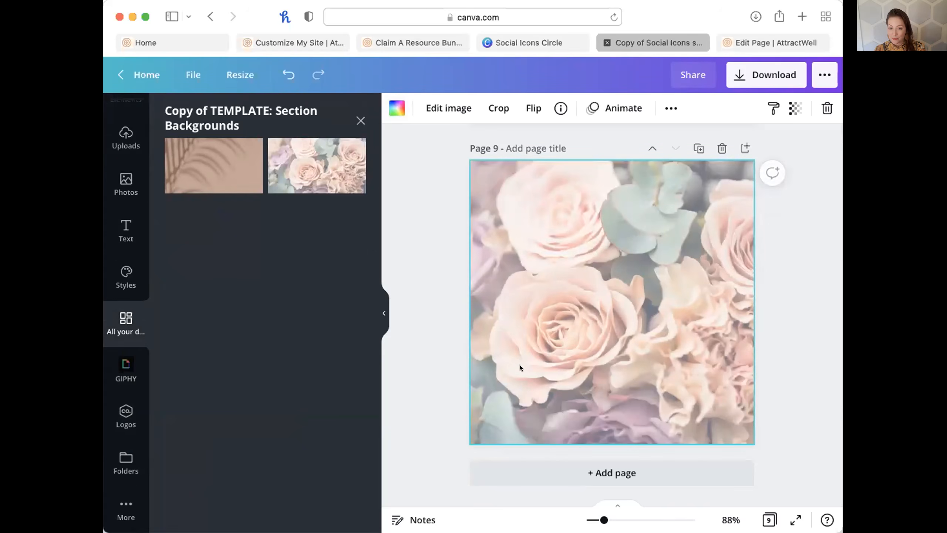
left_click(769, 341)
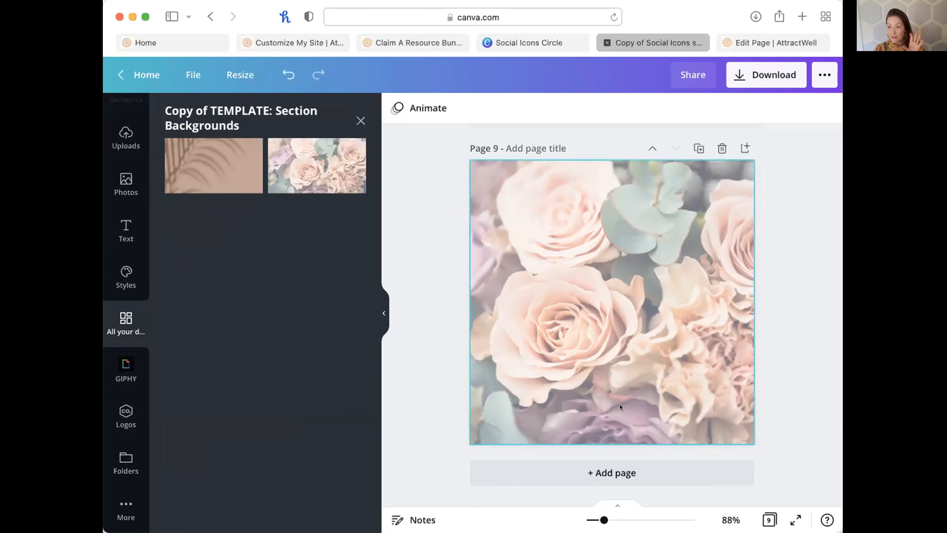
scroll(119, 175, "up", 3)
left_click(126, 160)
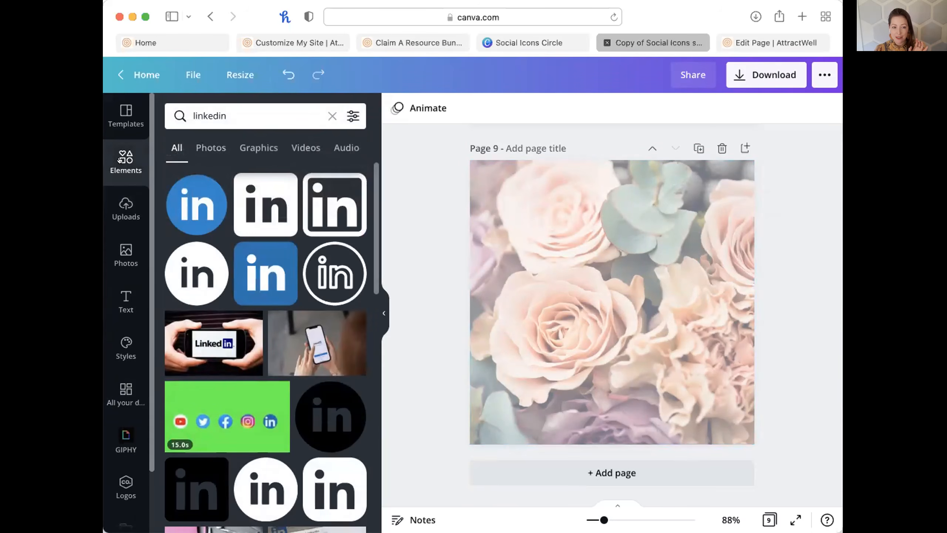
left_click(331, 116)
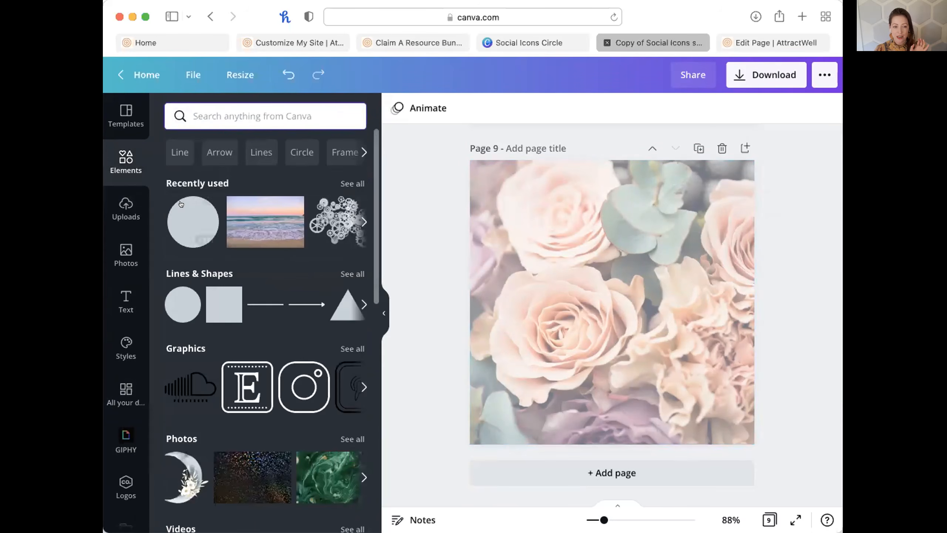
left_click(174, 216)
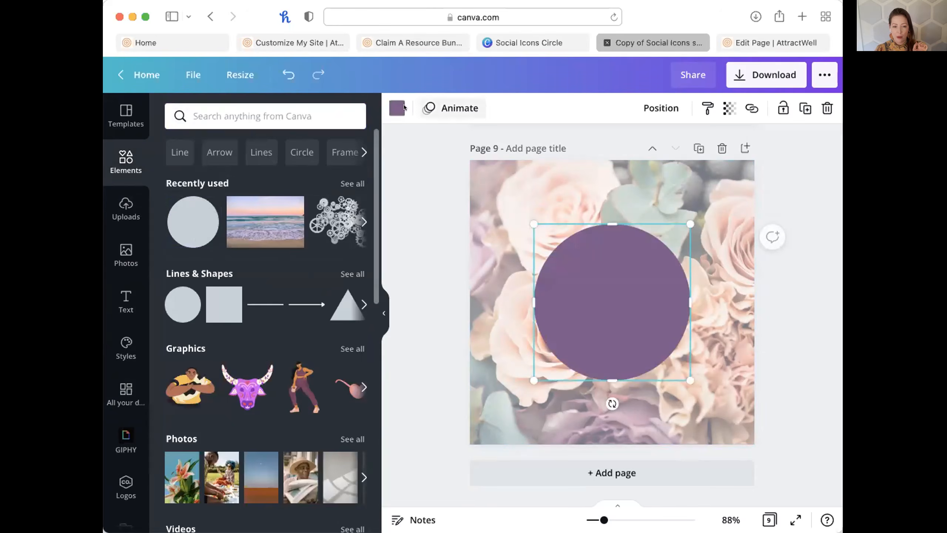
left_click(391, 105)
scroll(331, 403, "down", 5)
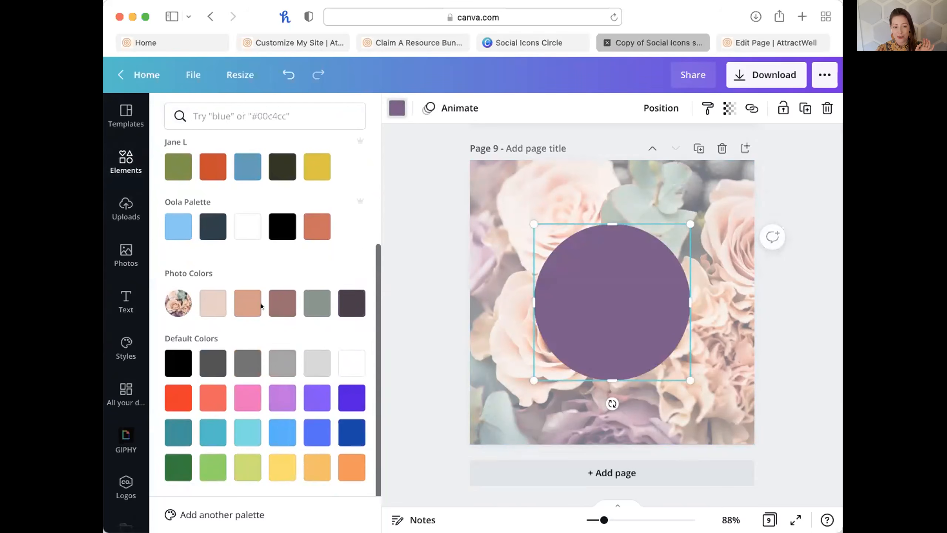
left_click(212, 302)
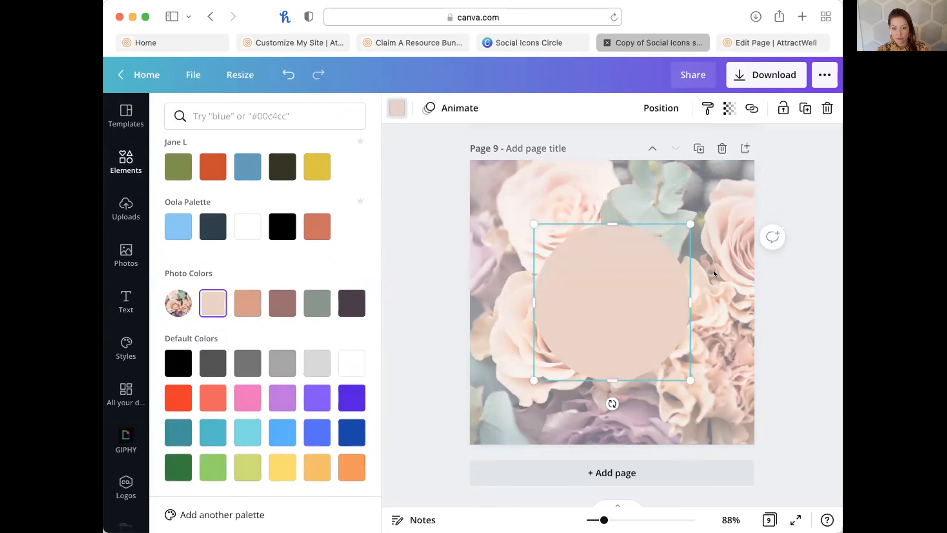
left_click(722, 148)
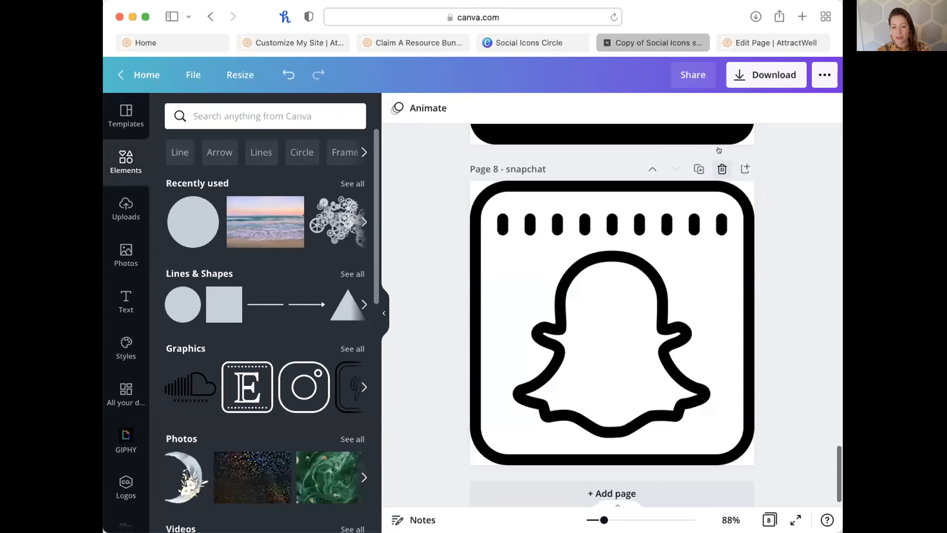
Recolour the Facebook icon peach using a pasted peach circle as reference, then delete the circle.
scroll(748, 326, "up", 20)
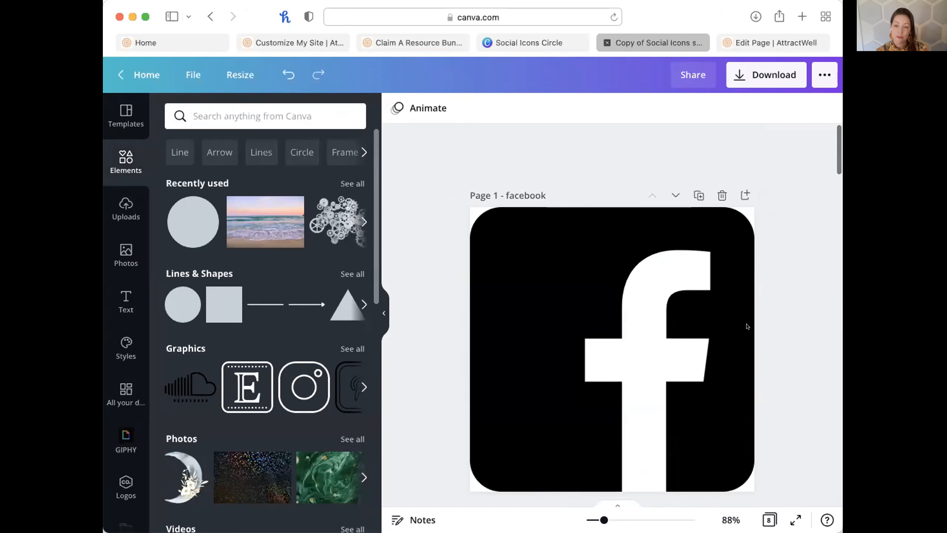
left_click(570, 223)
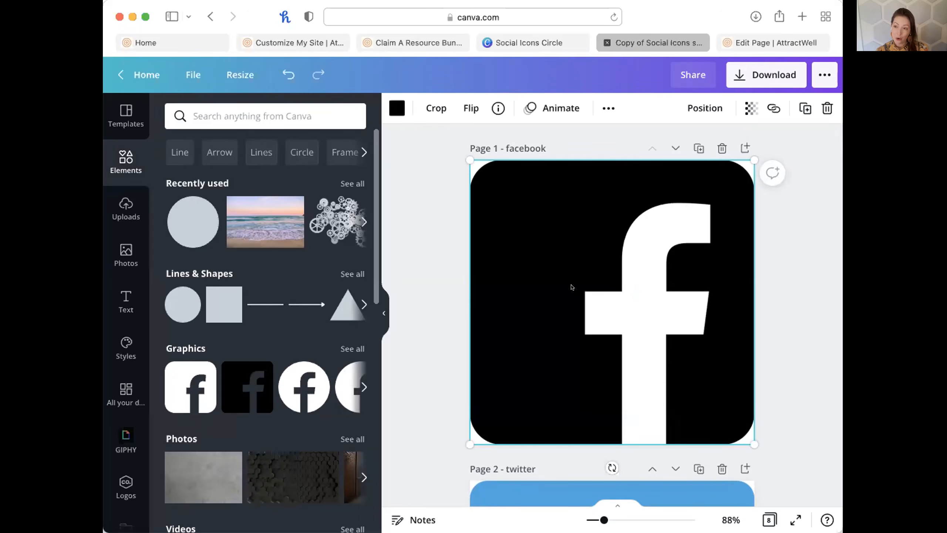
key("super+v")
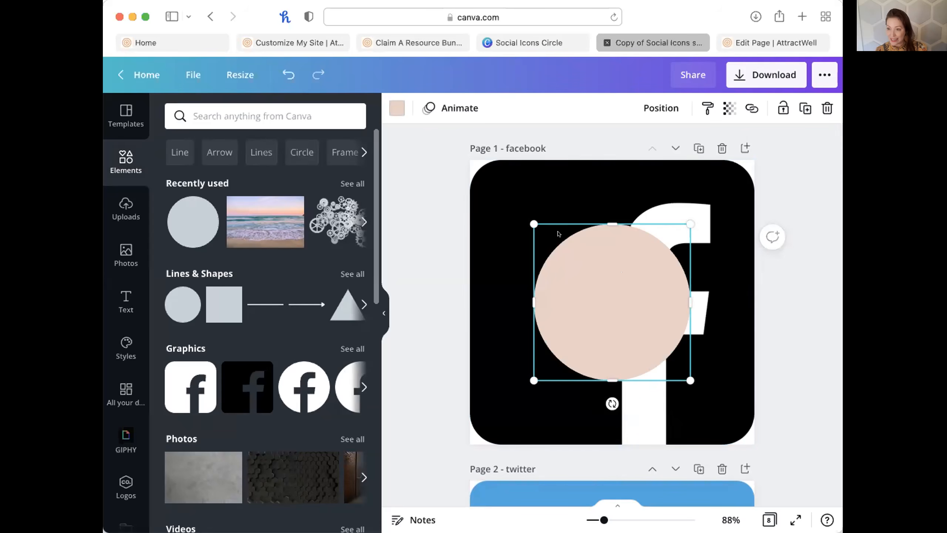
left_click(511, 201)
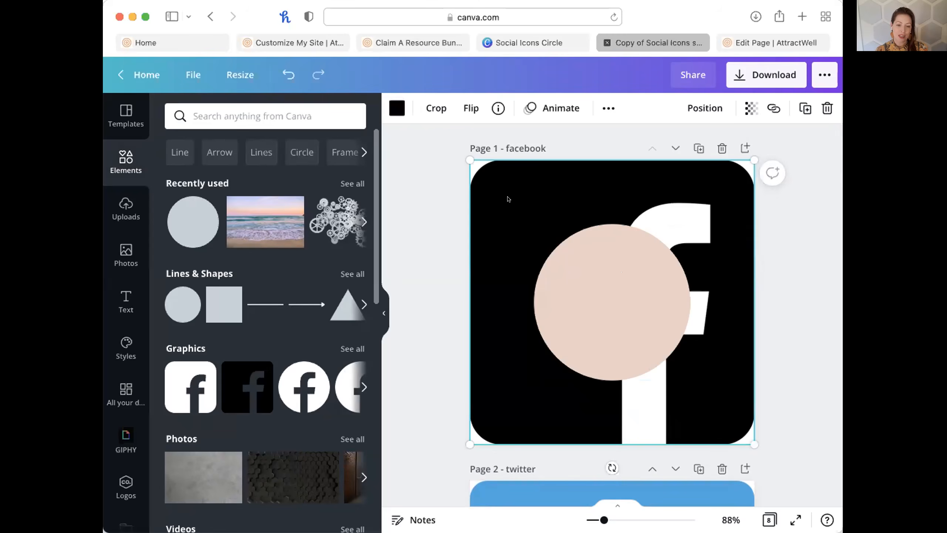
left_click(396, 108)
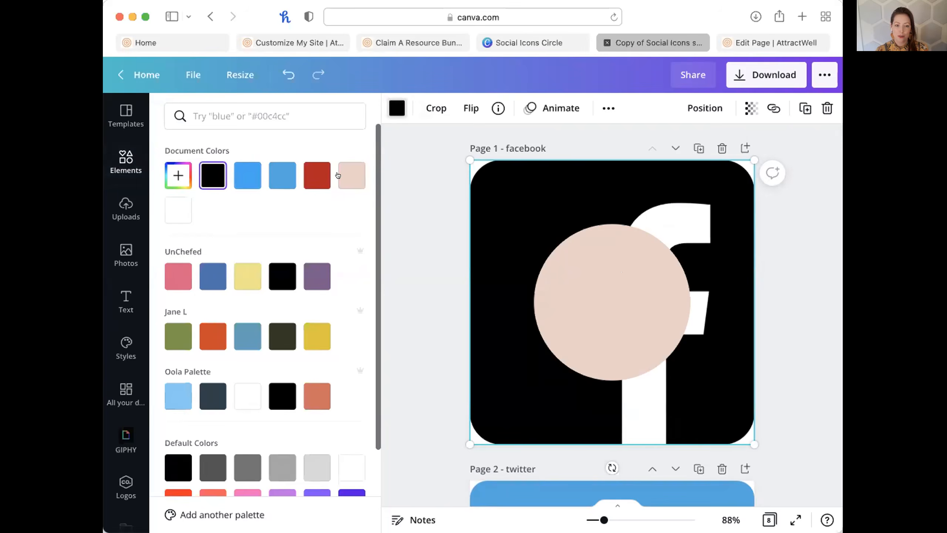
left_click(351, 175)
left_click(613, 311)
key("Delete")
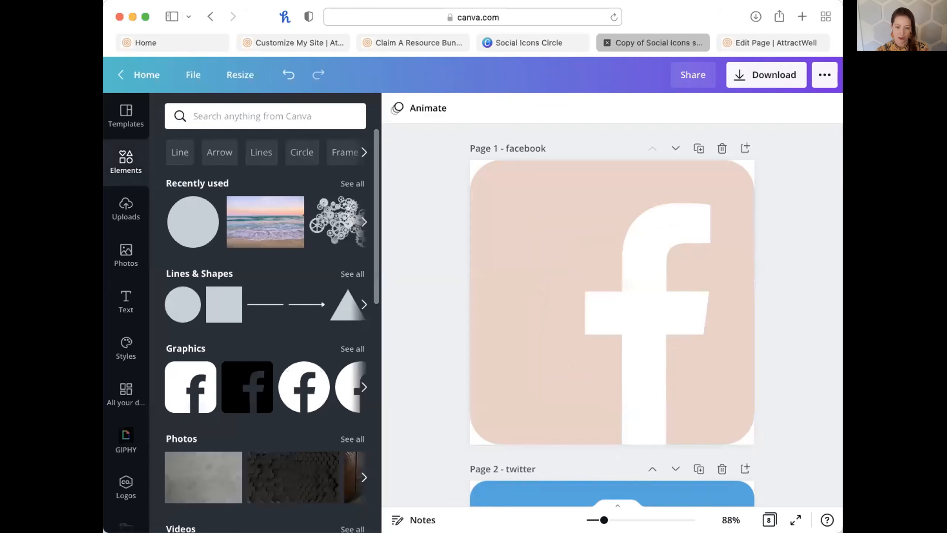
Recolour the Twitter, Pinterest, Instagram and Vimeo icons with the peach document colour.
scroll(777, 394, "down", 6)
left_click(723, 293)
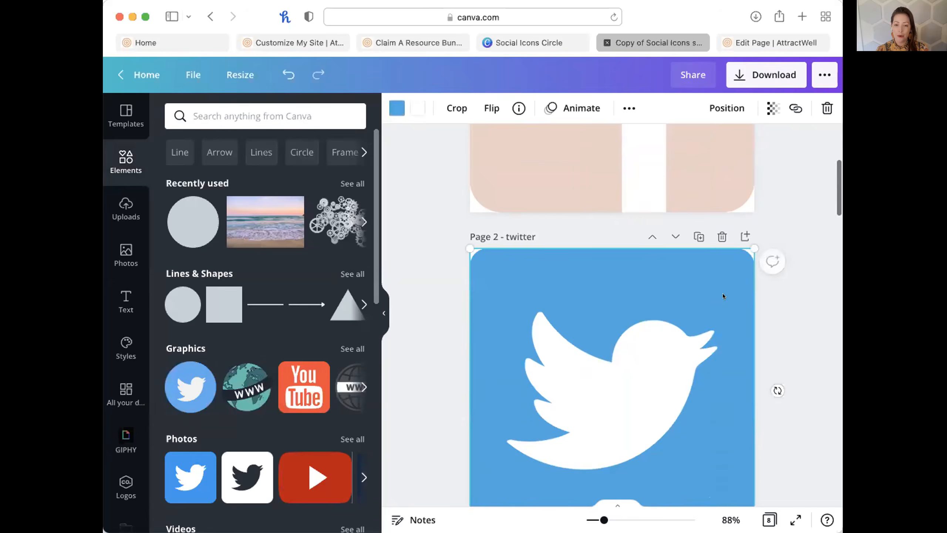
left_click(397, 108)
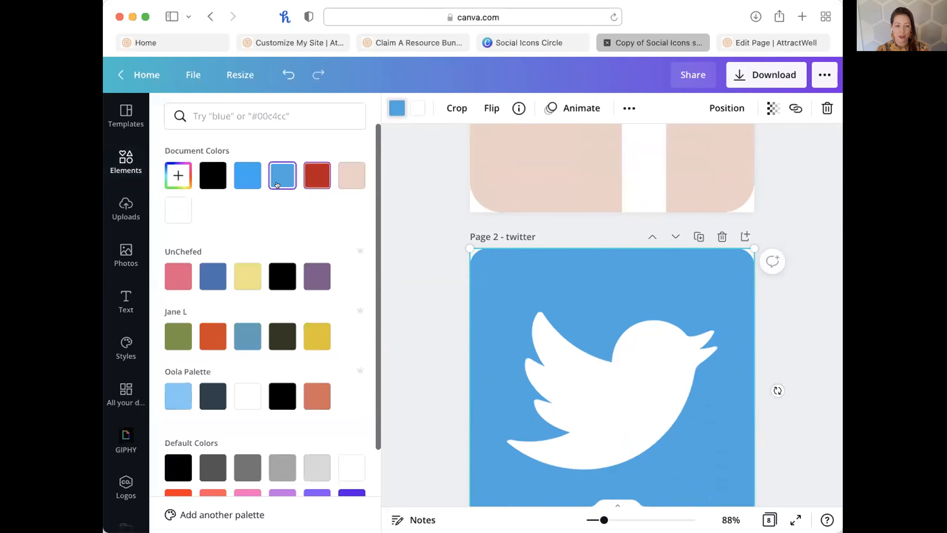
left_click(352, 186)
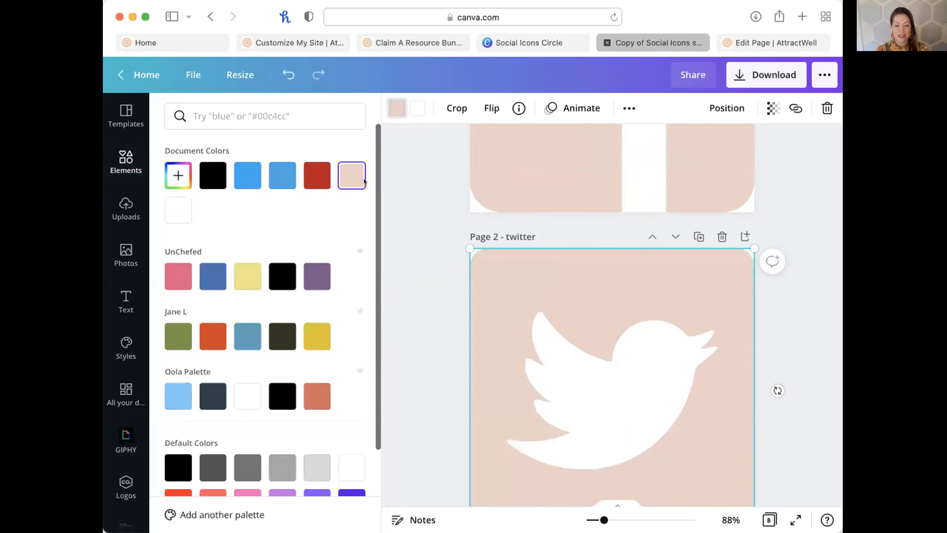
scroll(687, 418, "down", 10)
left_click(488, 257)
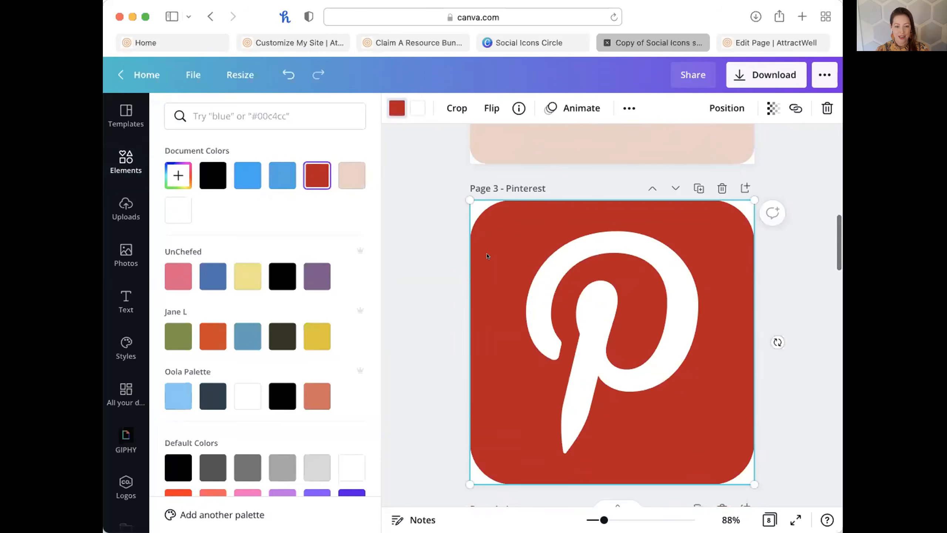
left_click(352, 175)
scroll(595, 359, "down", 8)
left_click(600, 286)
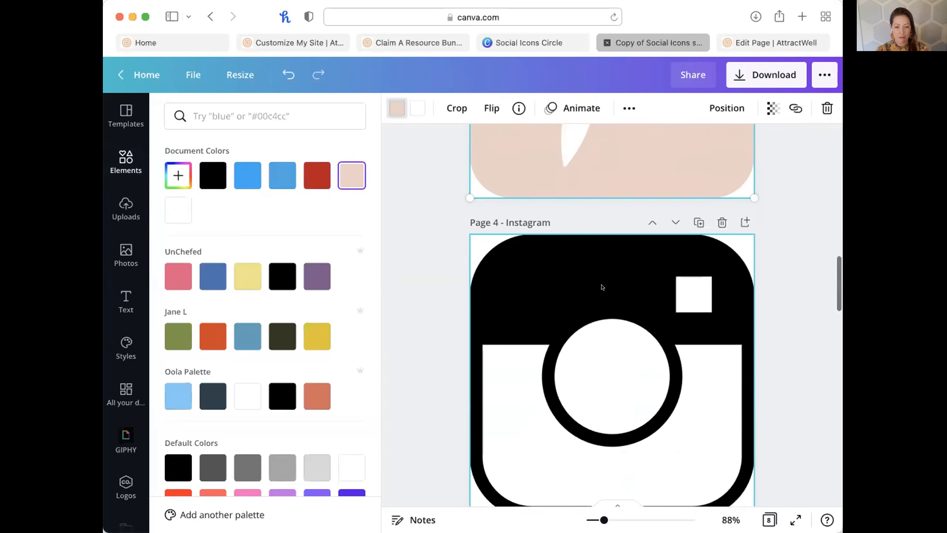
left_click(352, 175)
scroll(778, 144, "down", 8)
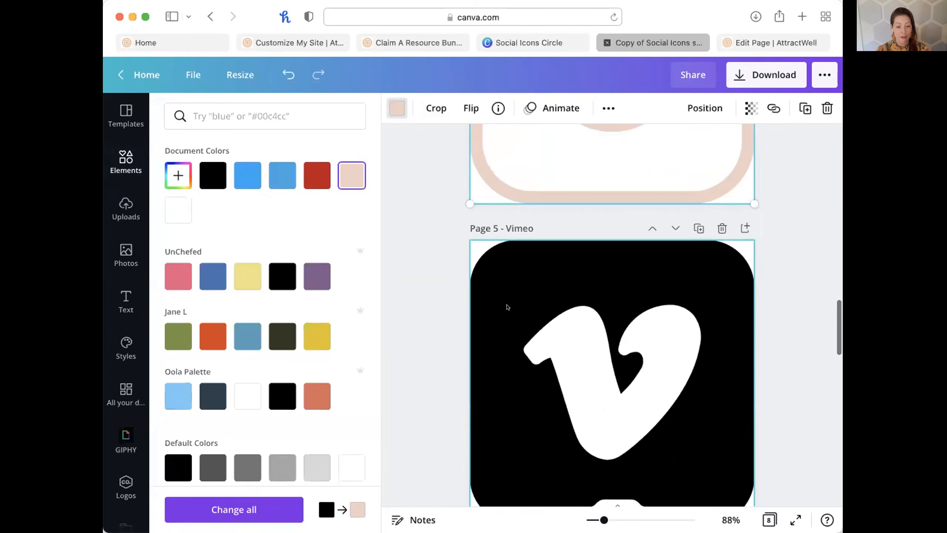
left_click(511, 311)
left_click(352, 175)
Recolour the LinkedIn, YouTube and Snapchat icons peach and scroll back through the pages.
scroll(537, 377, "down", 8)
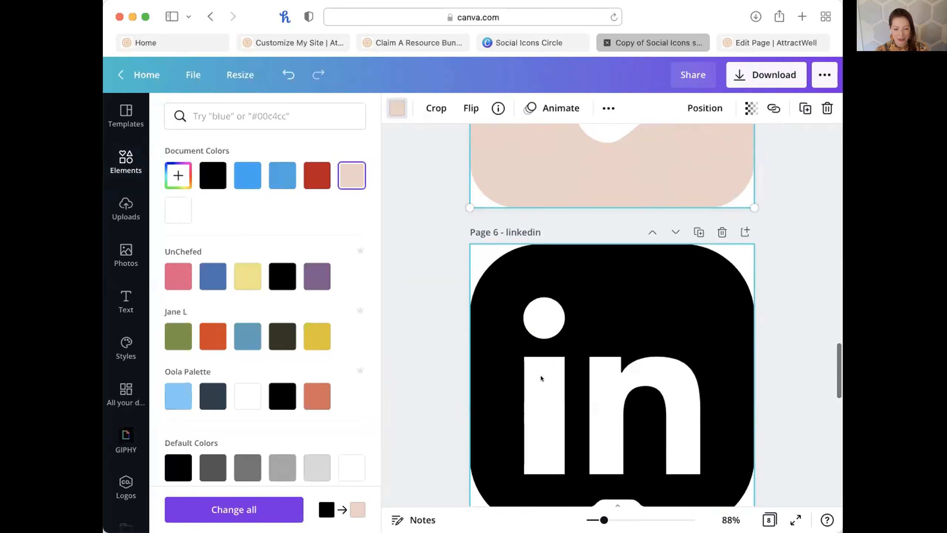
left_click(538, 286)
left_click(352, 176)
scroll(612, 336, "down", 8)
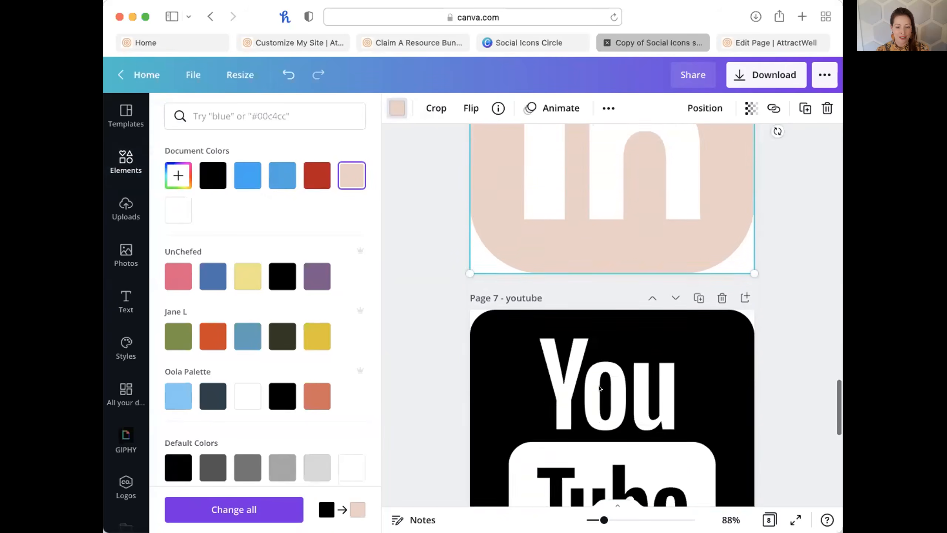
left_click(655, 244)
left_click(352, 175)
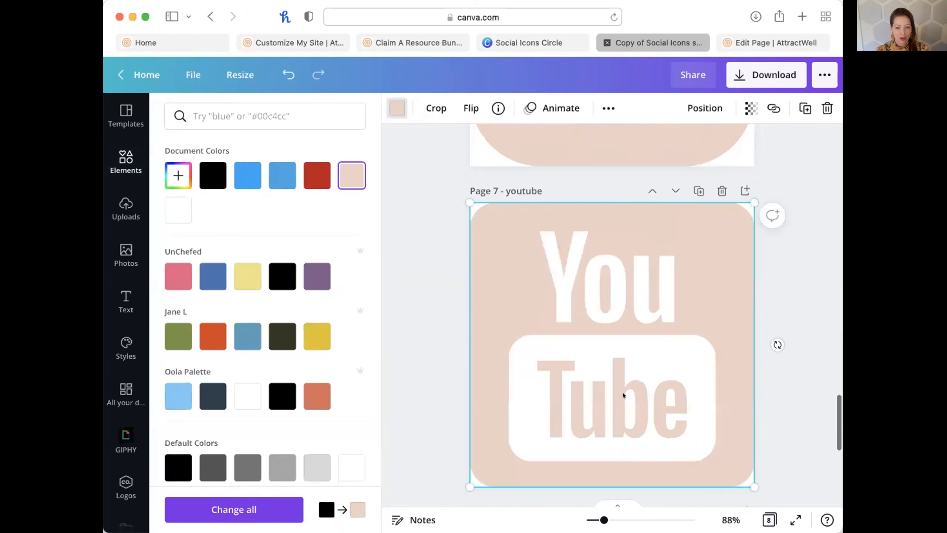
scroll(623, 393, "down", 8)
scroll(623, 395, "down", 2)
left_click(624, 373)
left_click(352, 175)
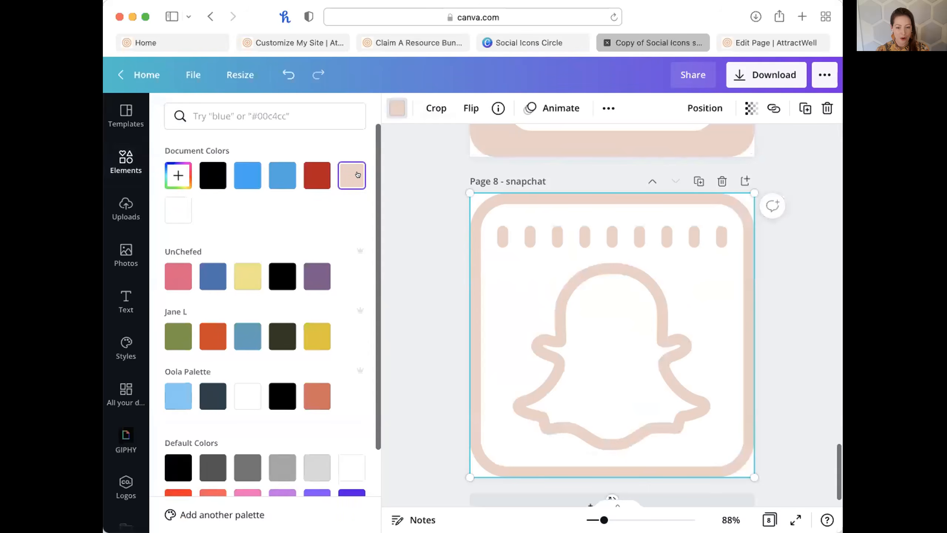
scroll(683, 375, "down", 2)
scroll(683, 374, "up", 20)
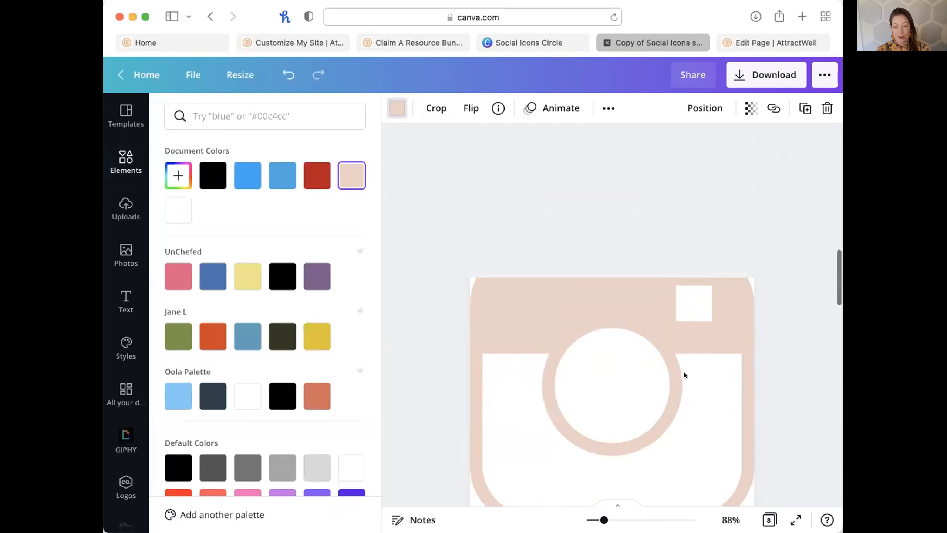
scroll(684, 372, "up", 5)
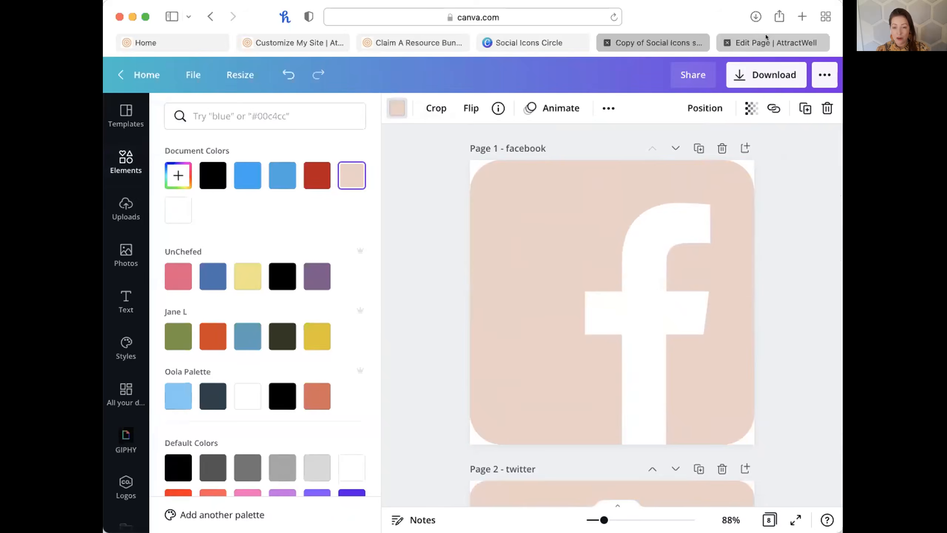
Return to the AttractWell Page Footer editor and review the footer's seven social icons.
left_click(766, 42)
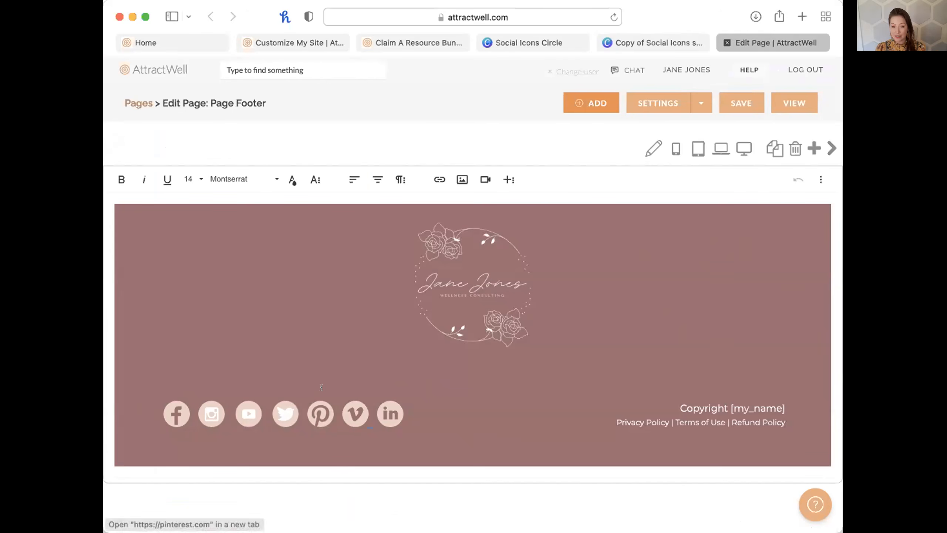
mouse_move(355, 414)
left_mouse_down()
mouse_move(425, 395)
mouse_move(345, 360)
mouse_move(355, 414)
left_mouse_up()
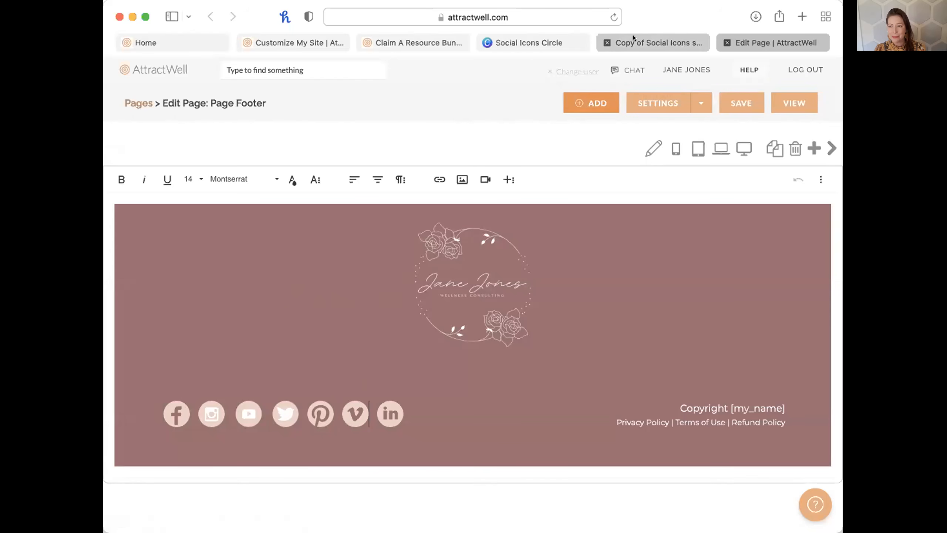
mouse_move(633, 38)
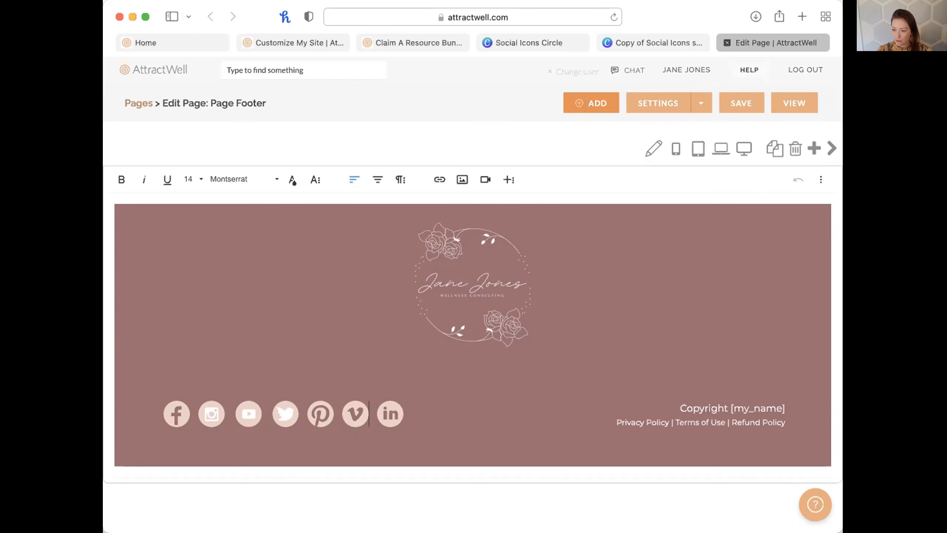
Load the bundle claim link on getoiling.com, replacing 'attractwell' in the pasted link with 'getoiling'.
key("super+t")
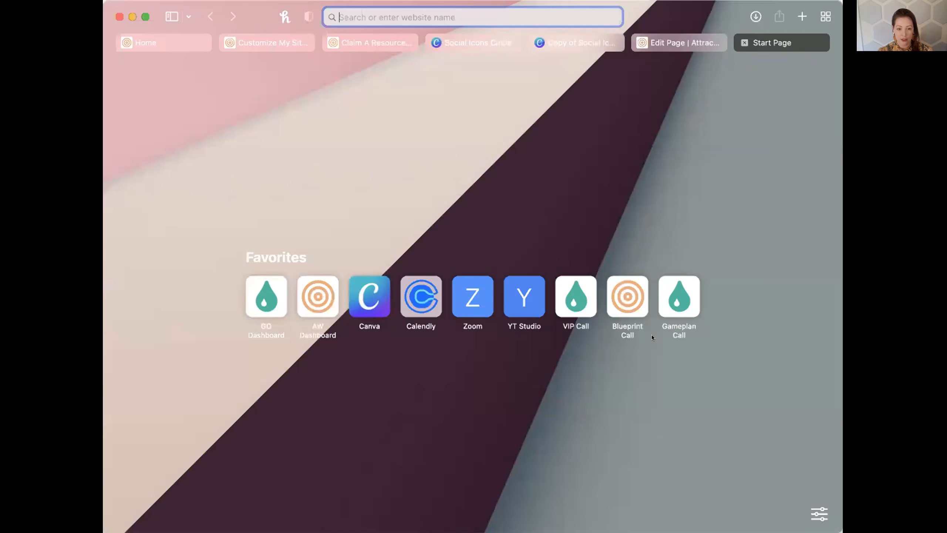
type("getoiling.com")
key("Return")
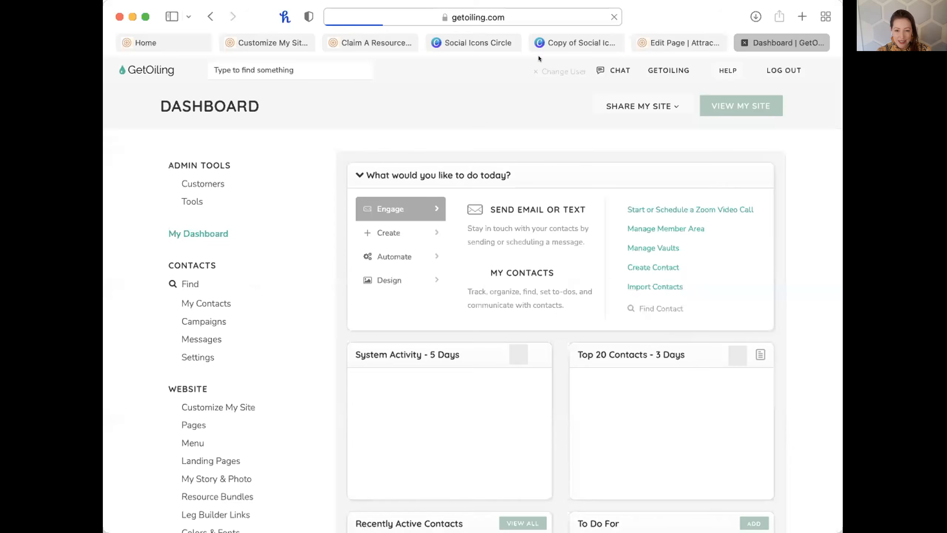
left_click(507, 15)
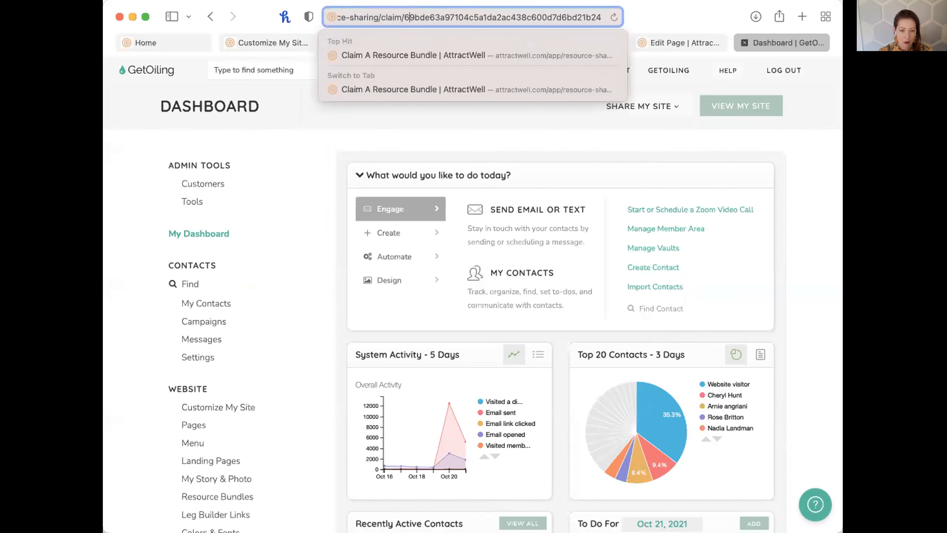
key("Left")
key("Left")
key("Left")
key("Left")
key("Left")
key("Left")
key("Left")
key("Left")
key("Left")
key("Left")
key("Left")
key("Left")
key("Left")
key("Left")
key("Left")
key("Left")
key("Left")
key("Left")
key("Left")
key("Left")
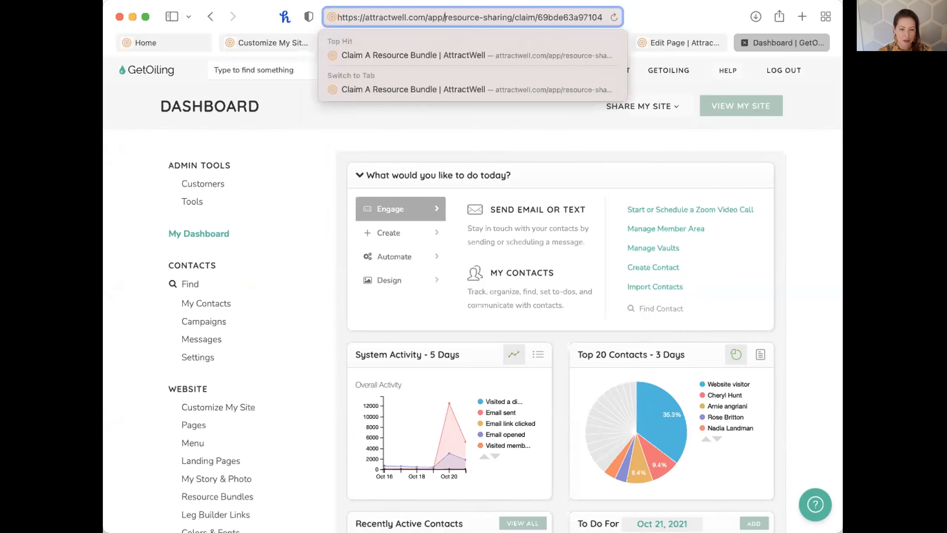
left_click_drag(407, 17, 365, 17)
type("getoiling")
key("Return")
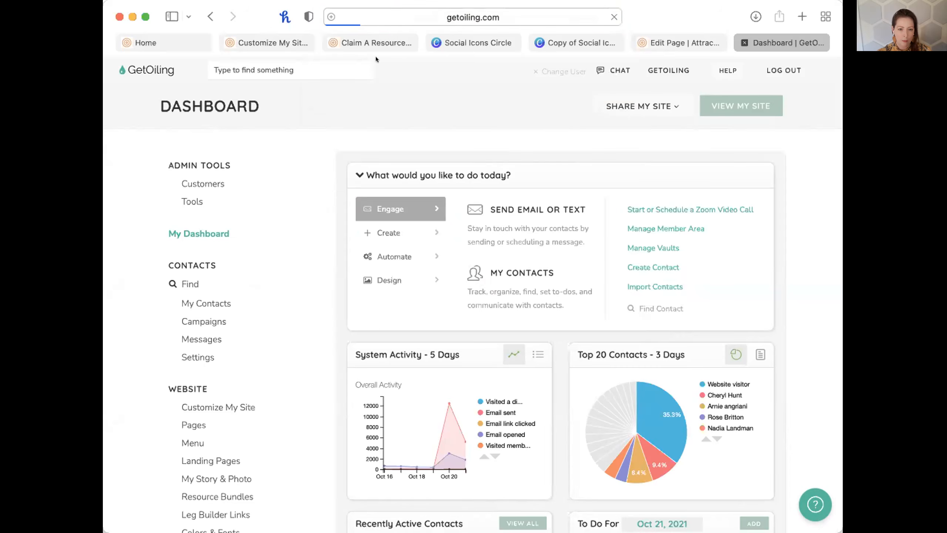
Grant permission, claim the Page Footer with Canva Templates bundle and open its Page Footer page.
left_click(339, 188)
left_click(388, 232)
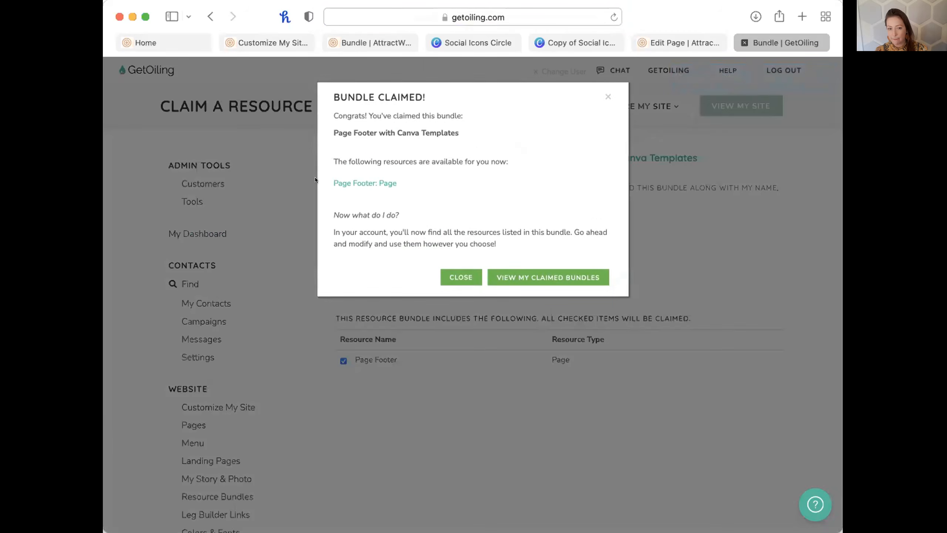
left_click(340, 183)
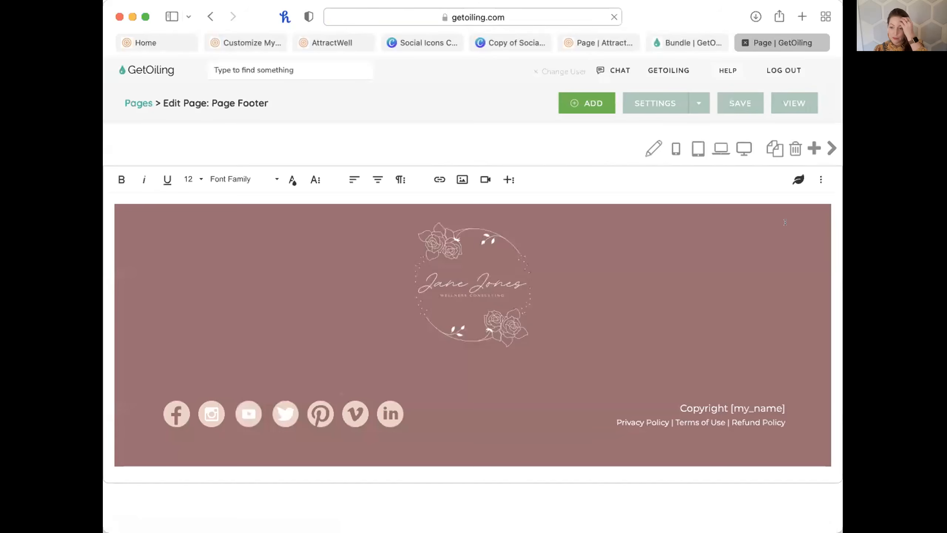
left_click(239, 36)
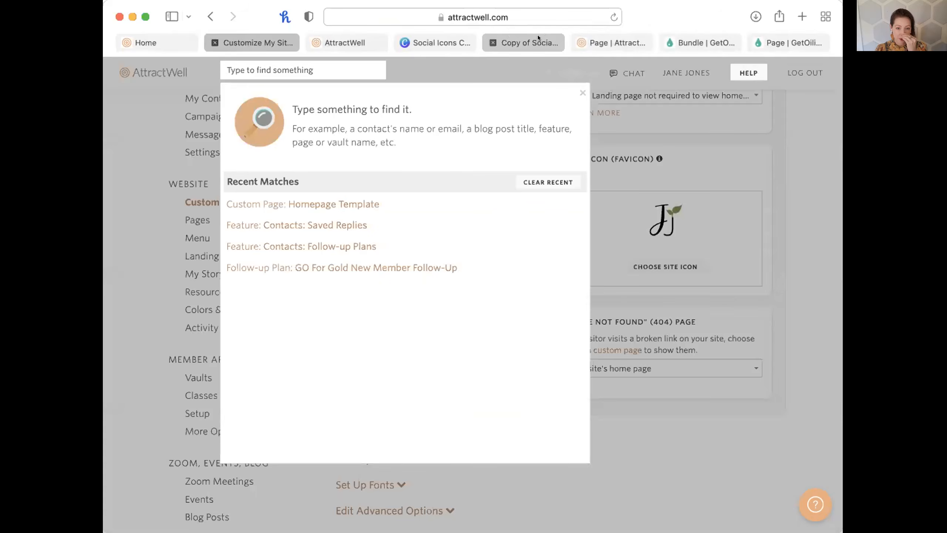
Add a ninth page to the social icons design and fill it with the Section Backgrounds floral rose image.
left_click(537, 36)
scroll(654, 221, "down", 5)
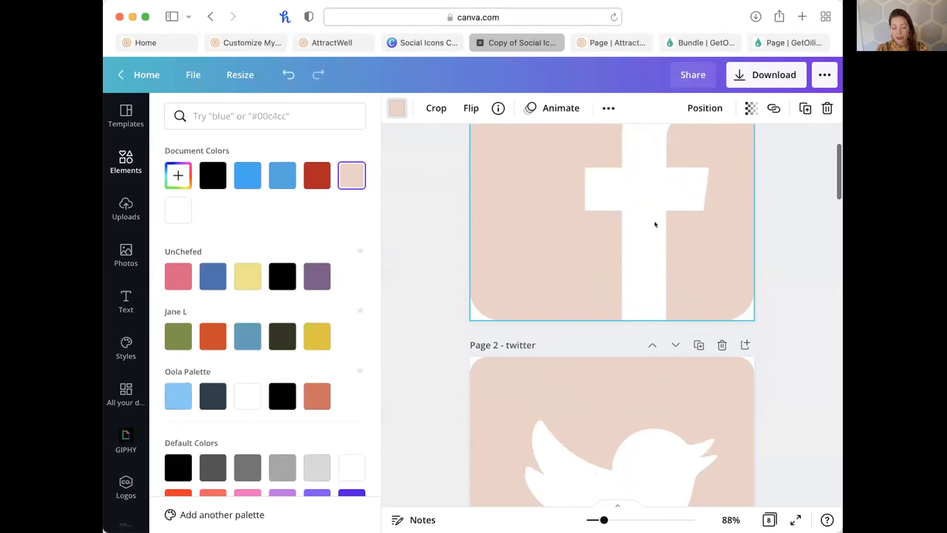
scroll(655, 224, "down", 20)
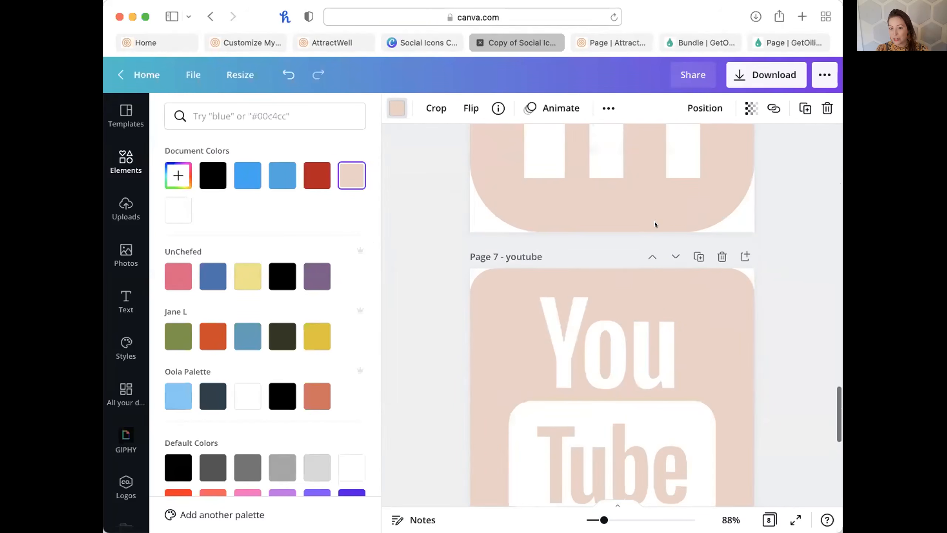
scroll(654, 223, "down", 10)
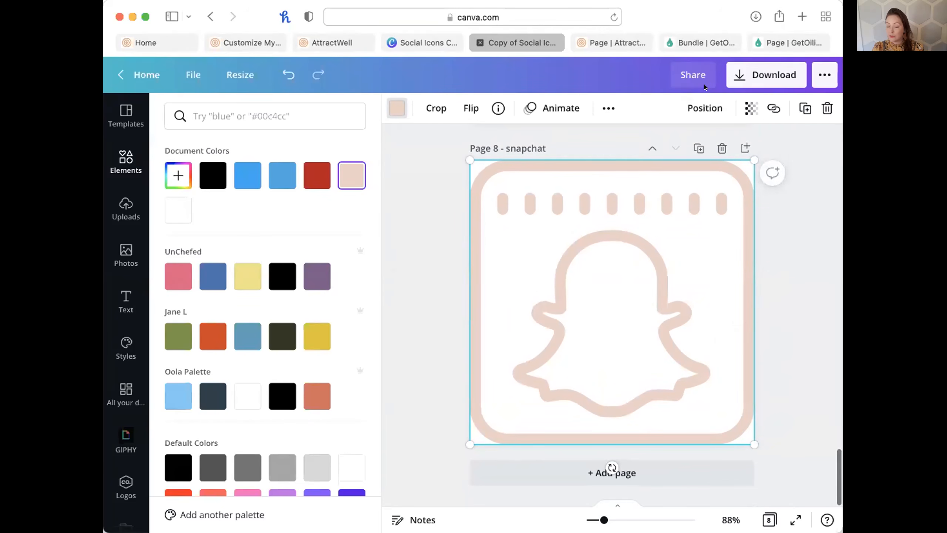
left_click(565, 472)
scroll(127, 437, "down", 3)
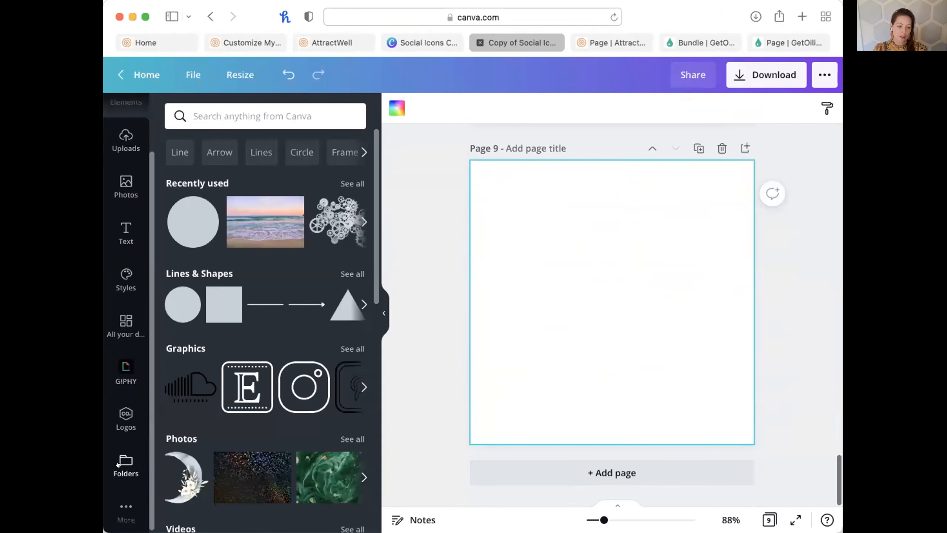
left_click(121, 452)
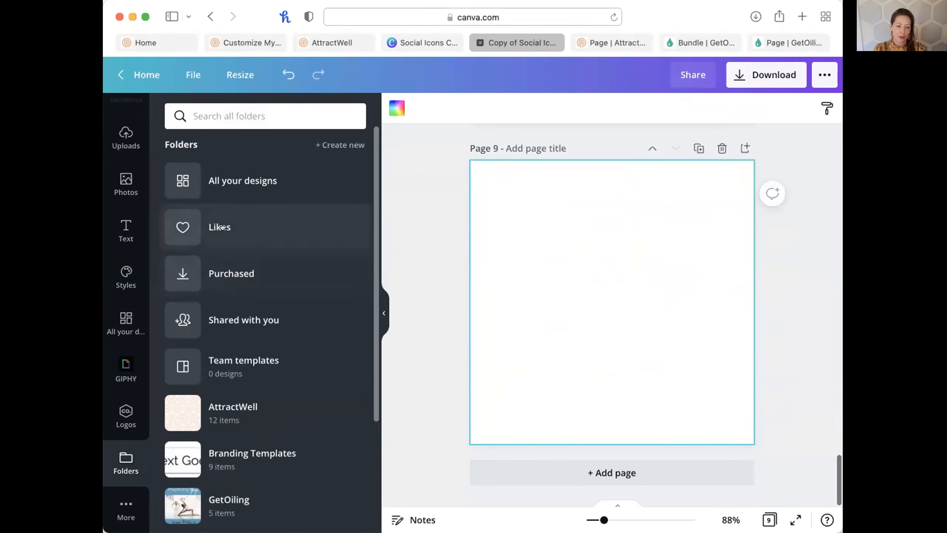
left_click(261, 164)
left_click(313, 159)
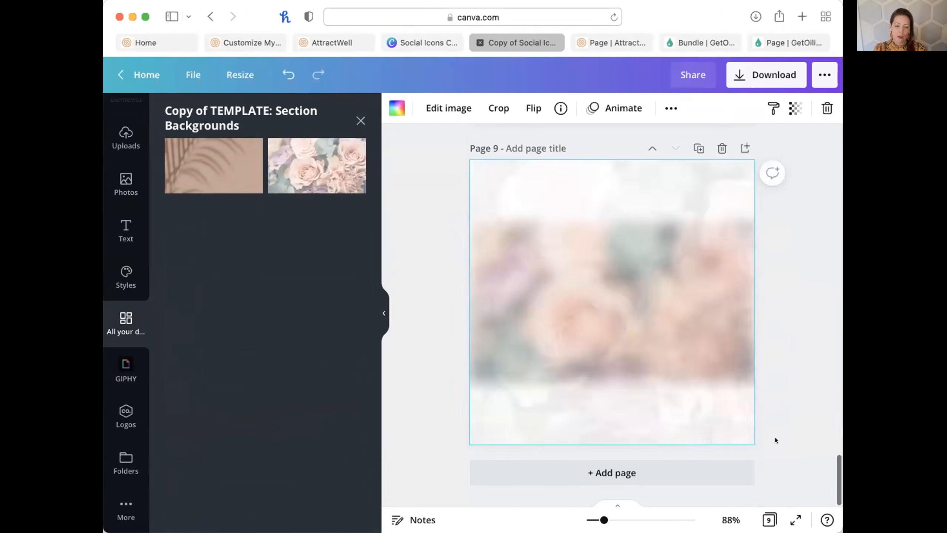
Add a circle on page 9, colour it mauve sampled from the rose photo, then delete it.
scroll(126, 224, "up", 3)
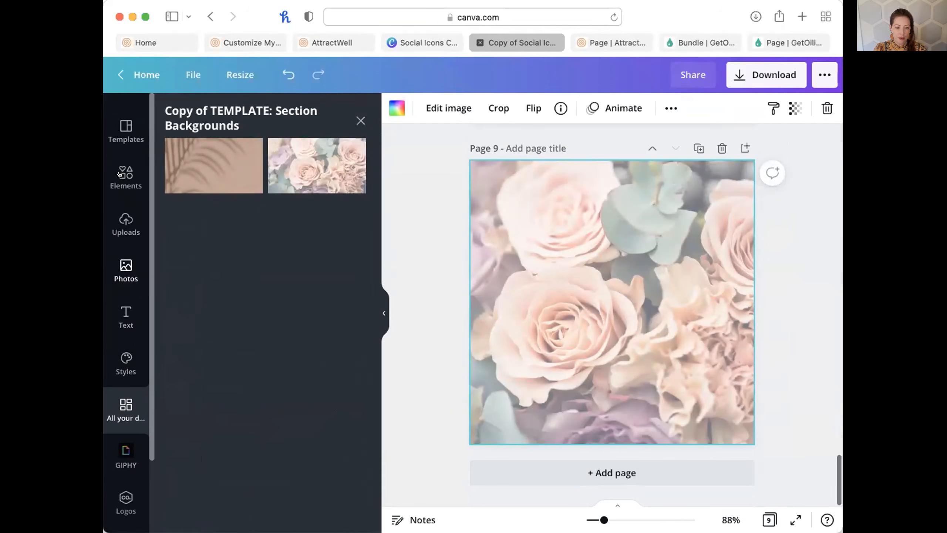
left_click(120, 153)
left_click(193, 221)
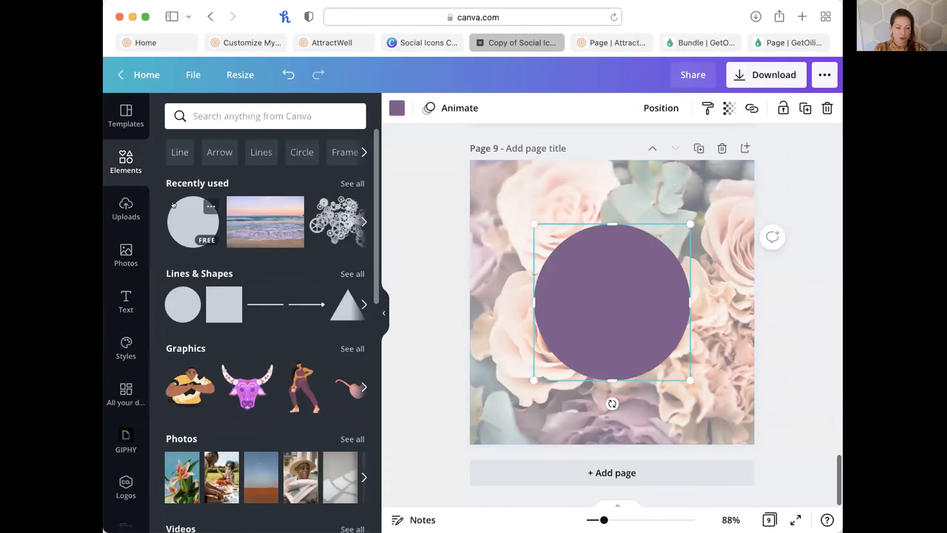
left_click(397, 108)
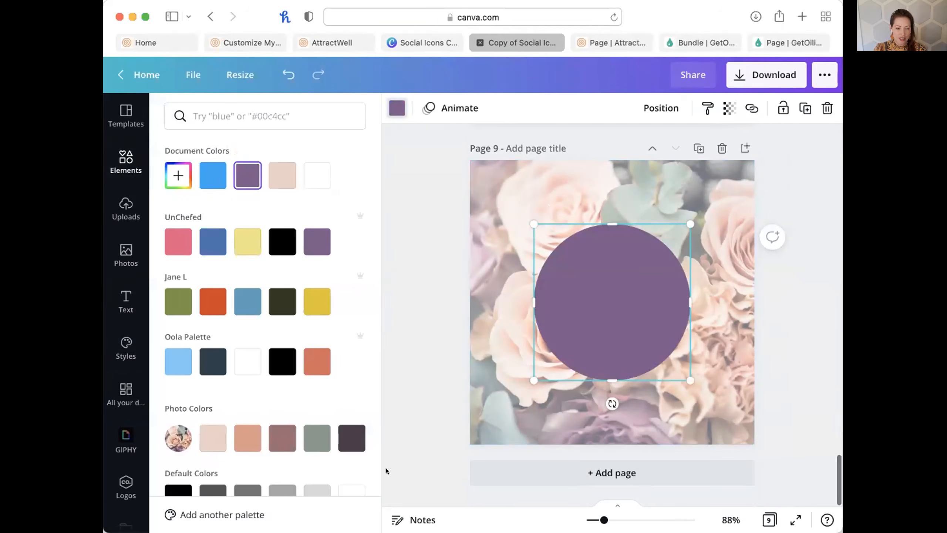
left_click(282, 437)
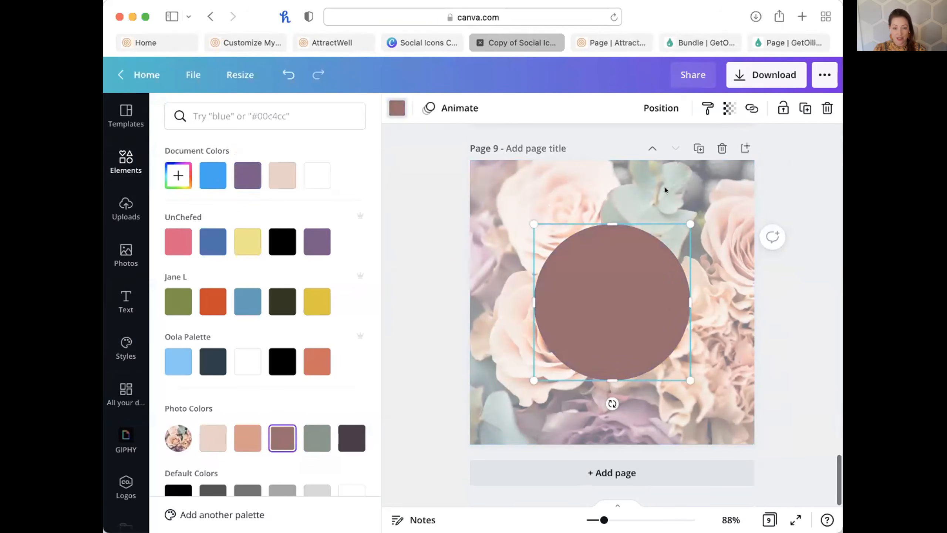
left_click(623, 33)
left_click(521, 42)
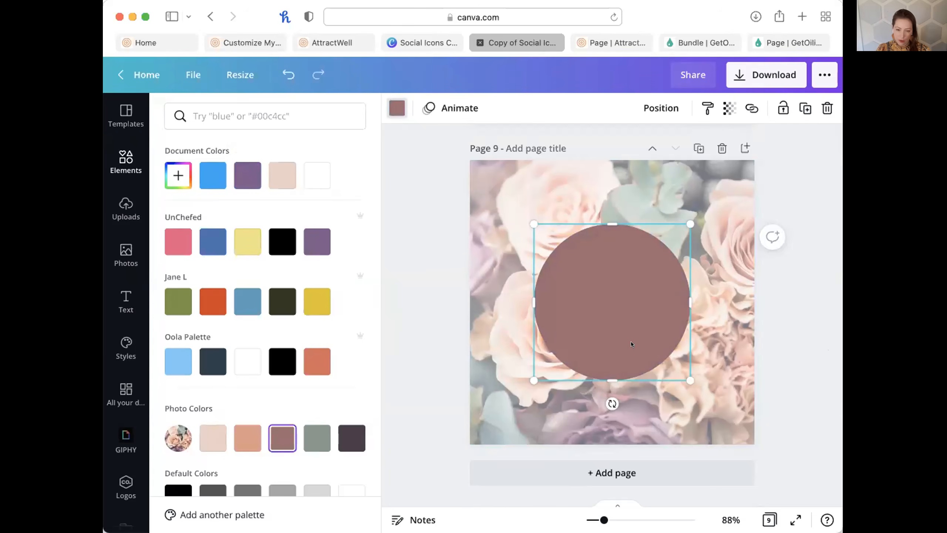
key("Delete")
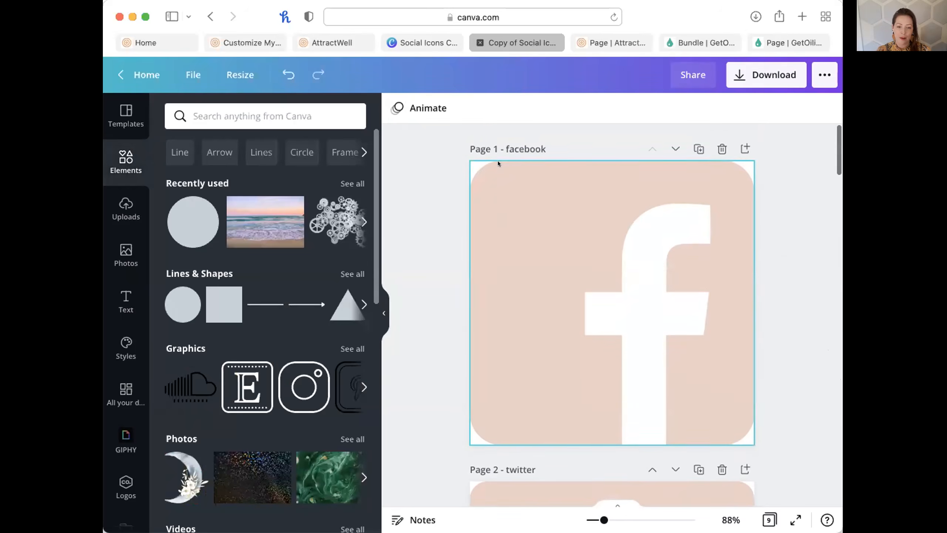
Move the Facebook icon aside and set the Facebook page background to mauve.
left_click(470, 162)
left_click(444, 166)
left_click(485, 201)
left_click_drag(492, 202, 508, 202)
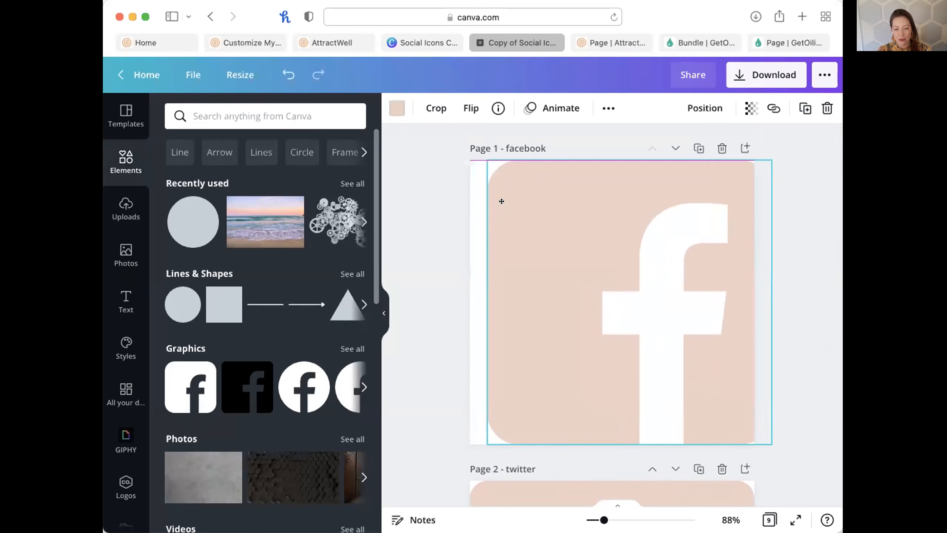
left_click(469, 213)
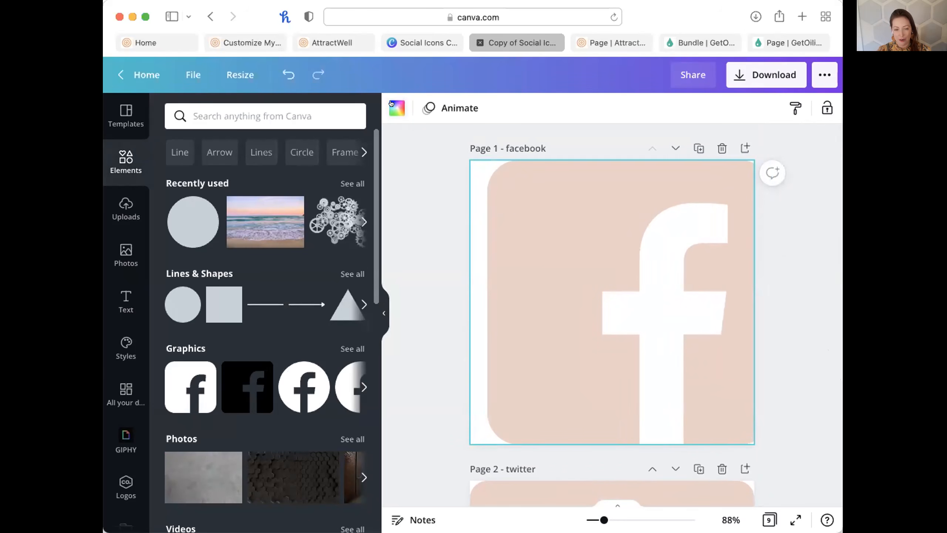
left_click(388, 103)
left_click(284, 118)
left_click(471, 203)
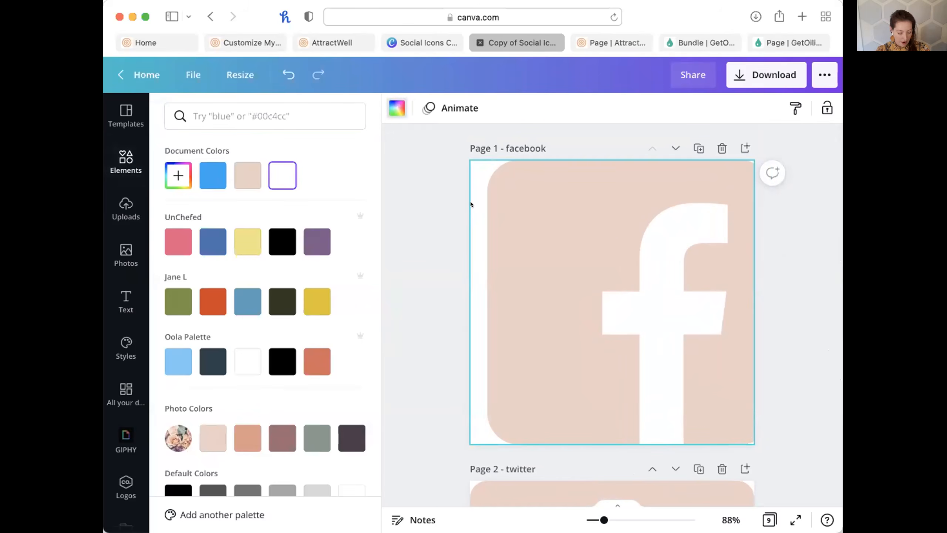
key("c")
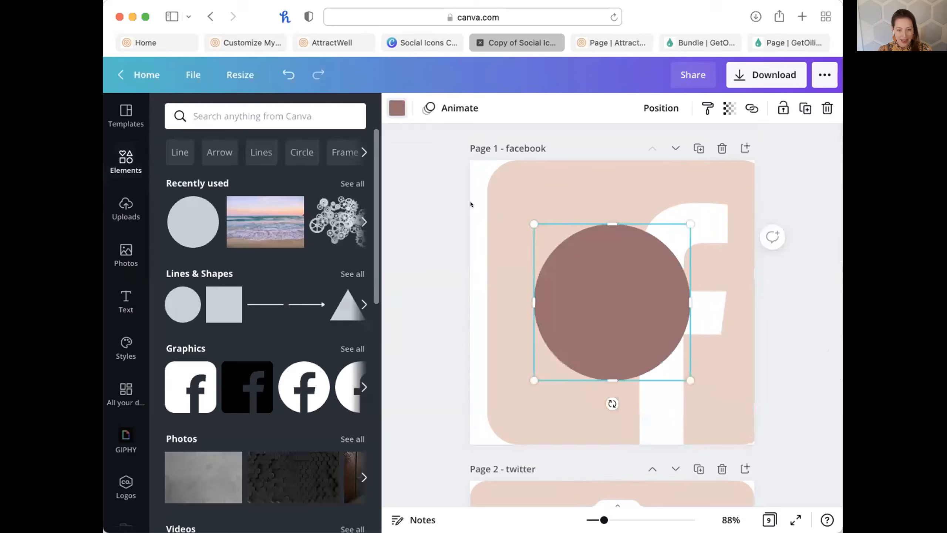
left_click(475, 170)
left_click(397, 108)
left_click(246, 183)
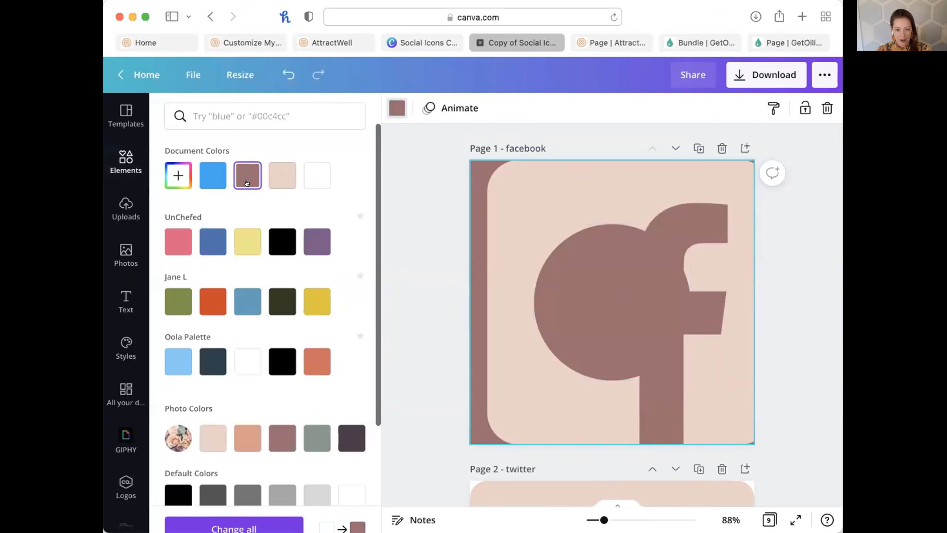
left_click(631, 316)
Delete the stray brown circle and the blue strip behind the Twitter icon.
key("Delete")
left_click(654, 354)
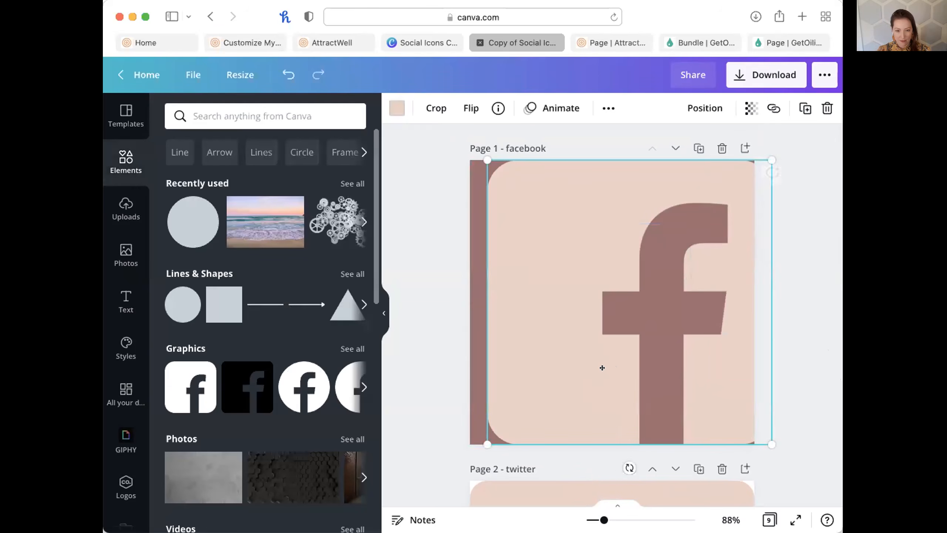
left_click_drag(602, 367, 584, 367)
scroll(779, 478, "down", 6)
left_click_drag(725, 297, 777, 300)
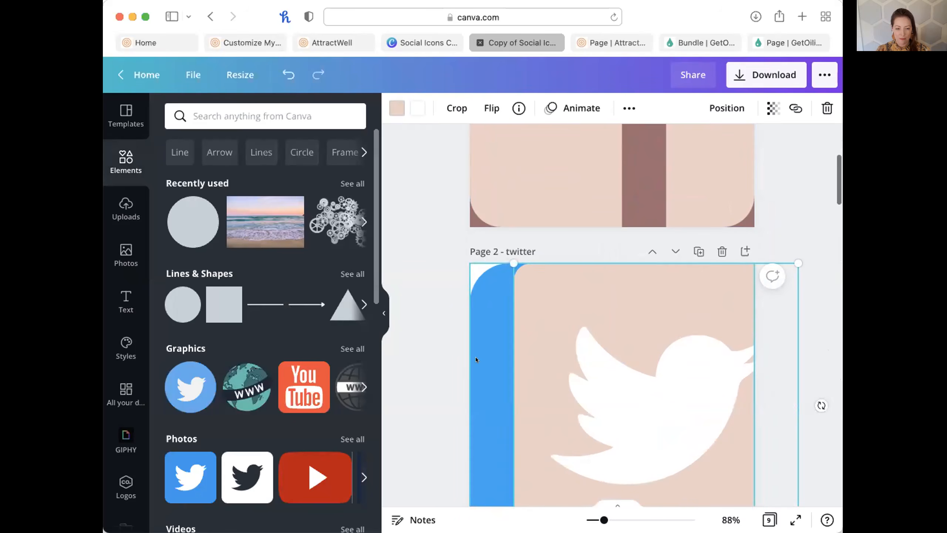
left_click(476, 359)
key("Delete")
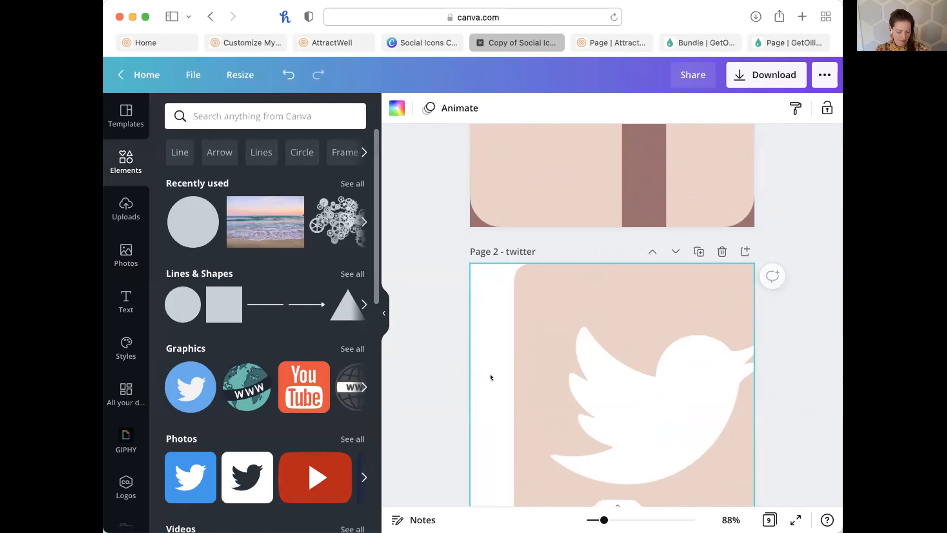
key("super+v")
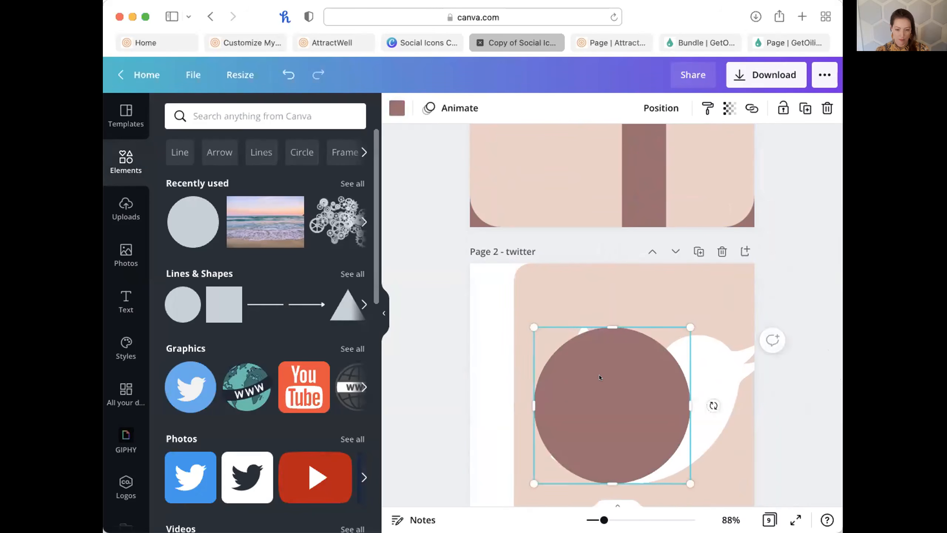
key("Delete")
Make the Twitter page background mauve, refit the icon, and turn the bird mauve.
left_click(397, 107)
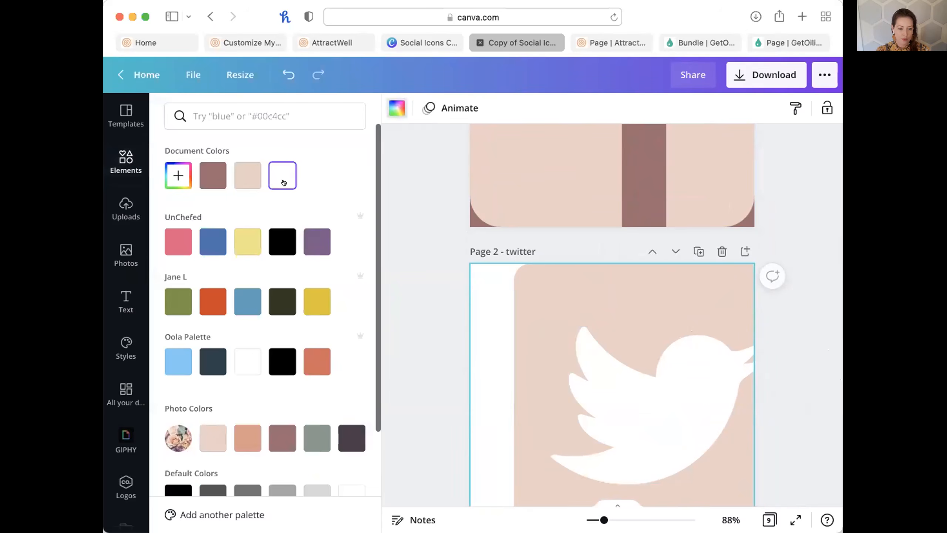
left_click(213, 175)
left_click_drag(571, 425, 517, 430)
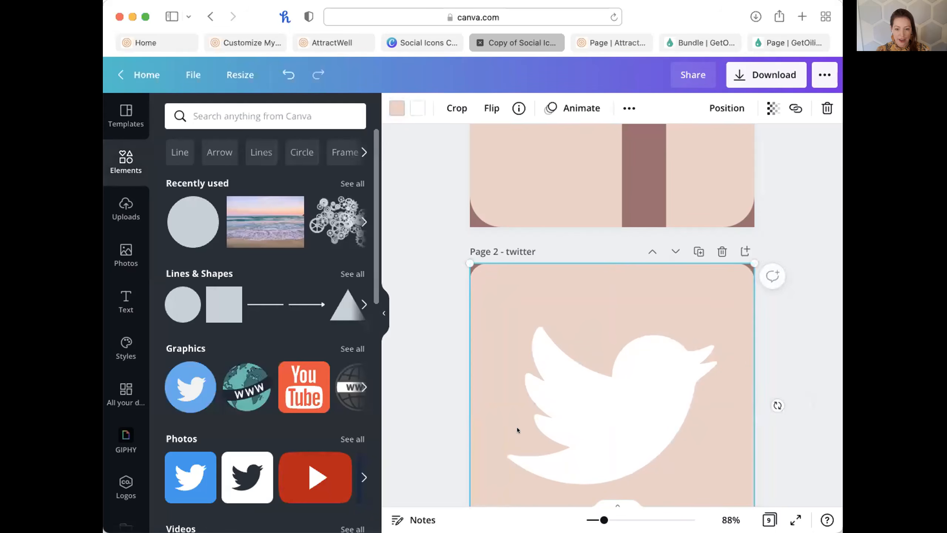
scroll(560, 432, "down", 5)
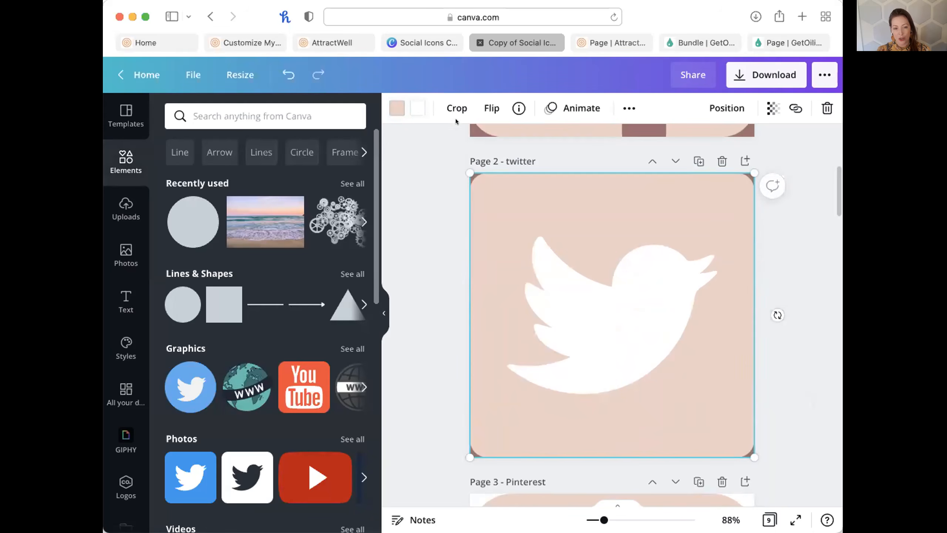
left_click(417, 108)
left_click(212, 174)
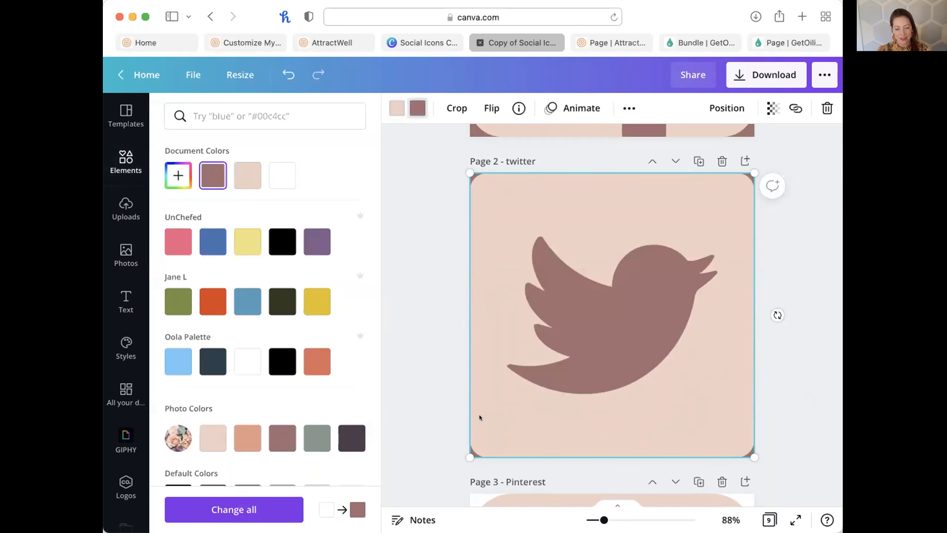
Set the Pinterest page background to mauve, move the icon back, and turn the P mauve.
scroll(480, 414, "down", 10)
left_click_drag(490, 327, 528, 326)
left_click(477, 286)
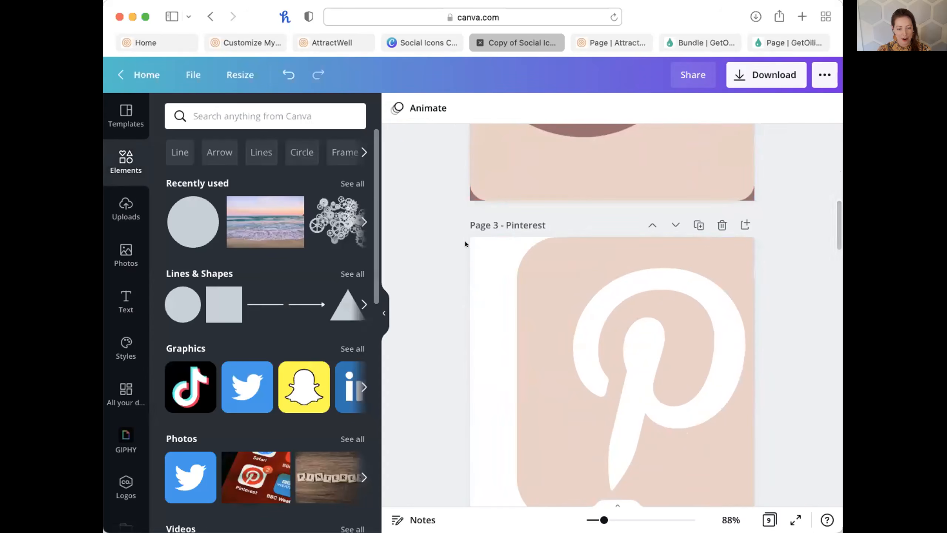
left_click(478, 269)
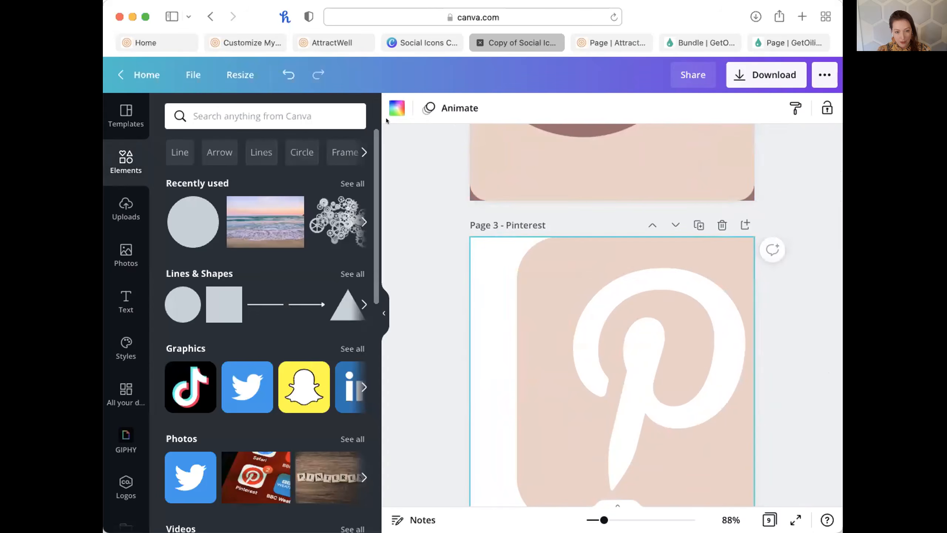
left_click(396, 109)
left_click(212, 174)
left_click(653, 365)
left_click_drag(653, 366, 624, 365)
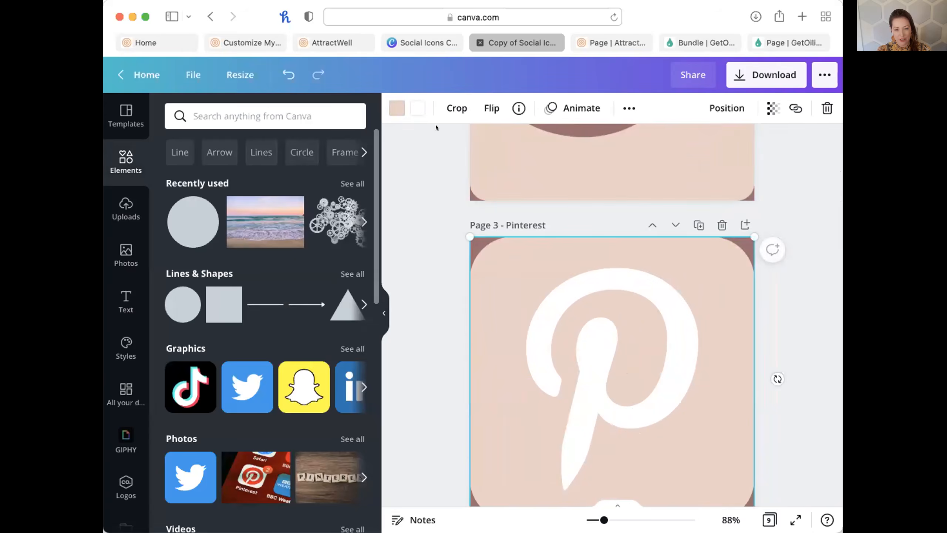
left_click(418, 108)
left_click(213, 175)
Set the Instagram page background to mauve and move the icon back into place.
scroll(572, 367, "down", 5)
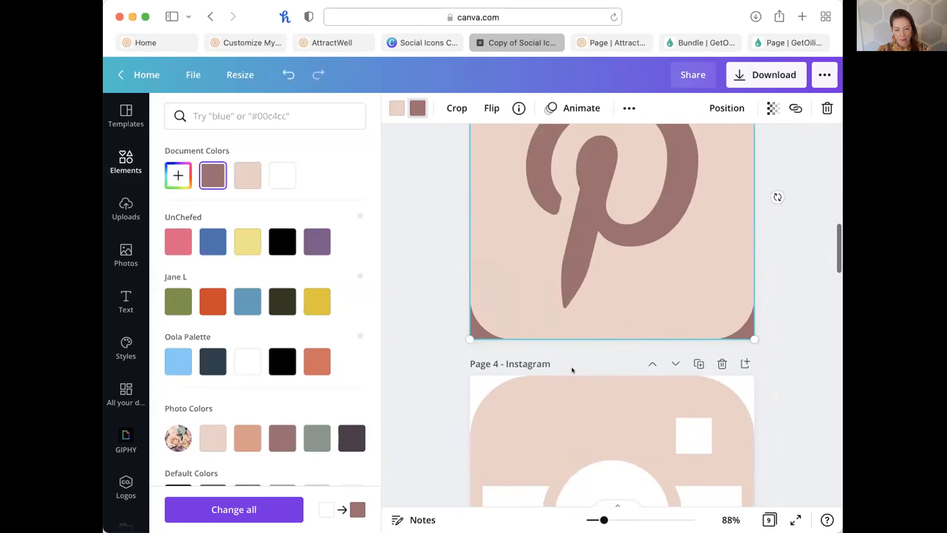
scroll(572, 367, "down", 5)
scroll(561, 356, "up", 1)
left_click_drag(557, 339, 617, 333)
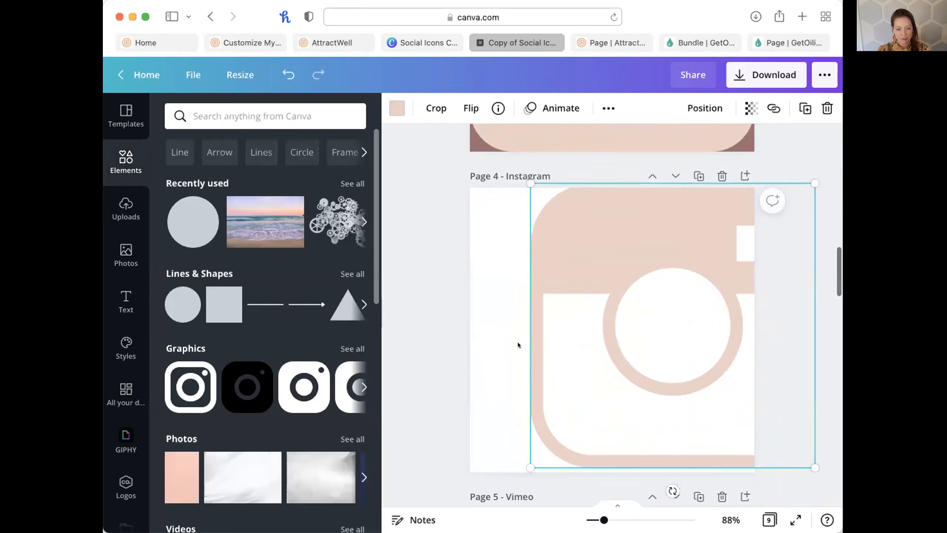
left_click(518, 342)
left_click(396, 108)
left_click(213, 175)
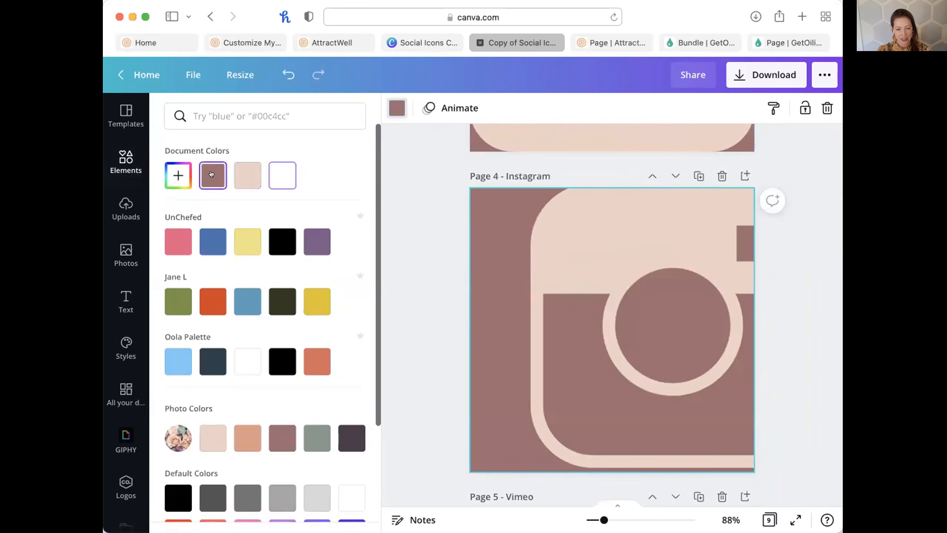
left_click_drag(642, 251, 584, 250)
Set the Vimeo page background to mauve and re-centre the Vimeo icon.
scroll(604, 301, "down", 5)
scroll(604, 302, "down", 1)
left_click_drag(541, 282, 577, 283)
left_click(493, 278)
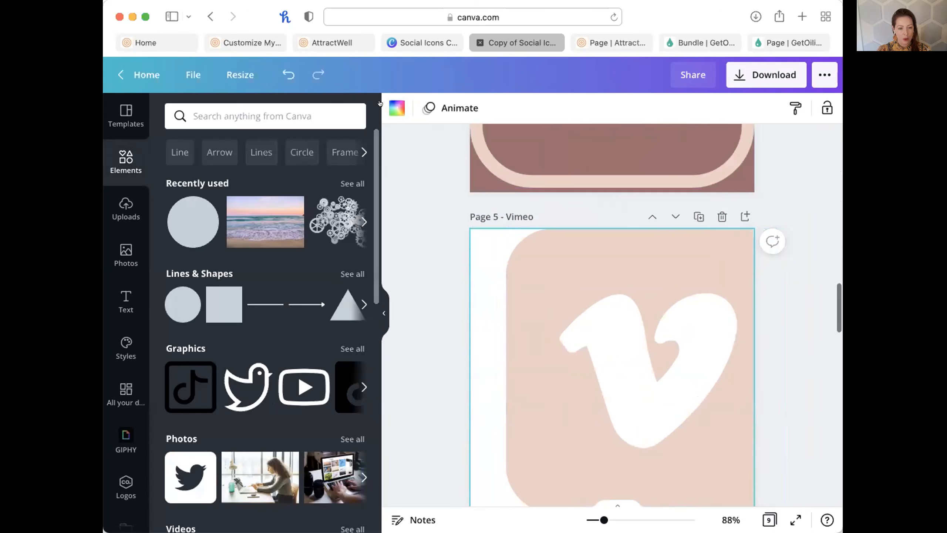
left_click(397, 108)
left_click(213, 175)
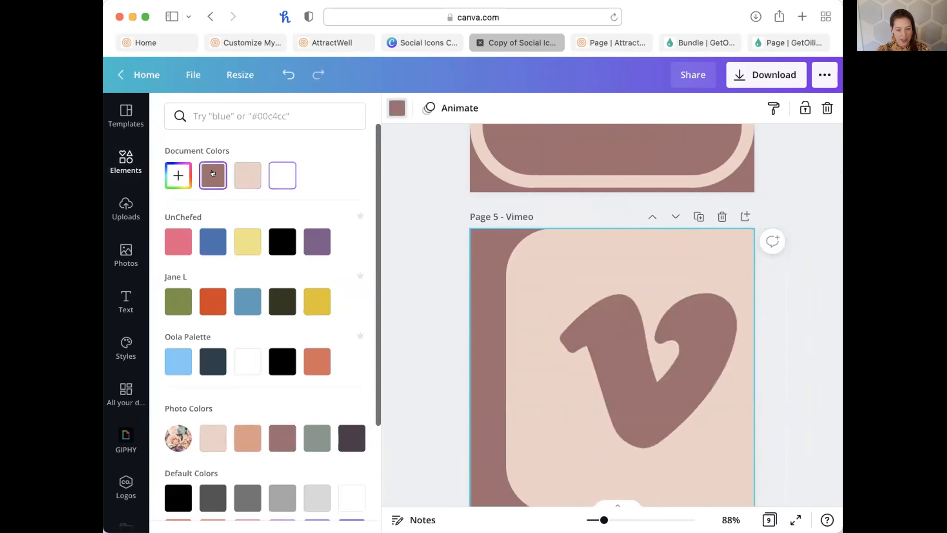
left_click(708, 281)
left_click_drag(707, 281, 683, 281)
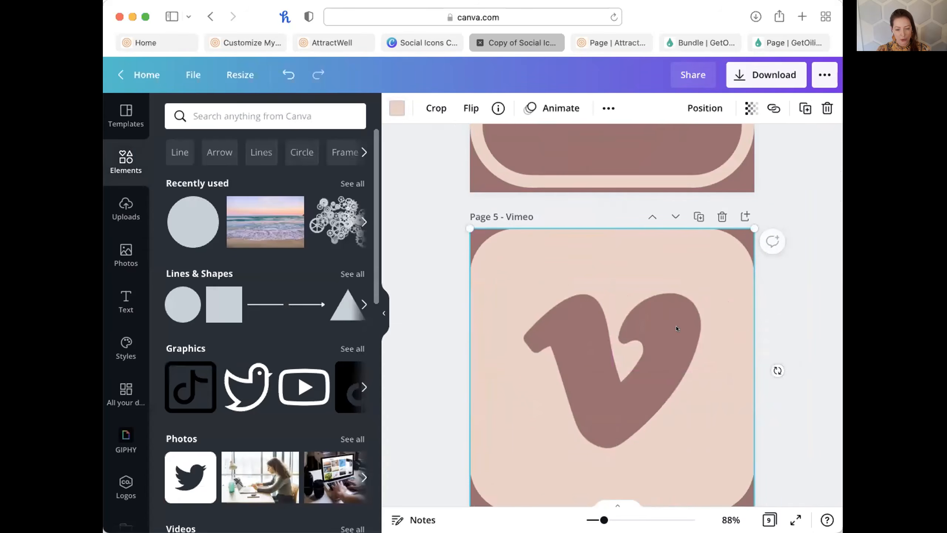
scroll(676, 326, "down", 5)
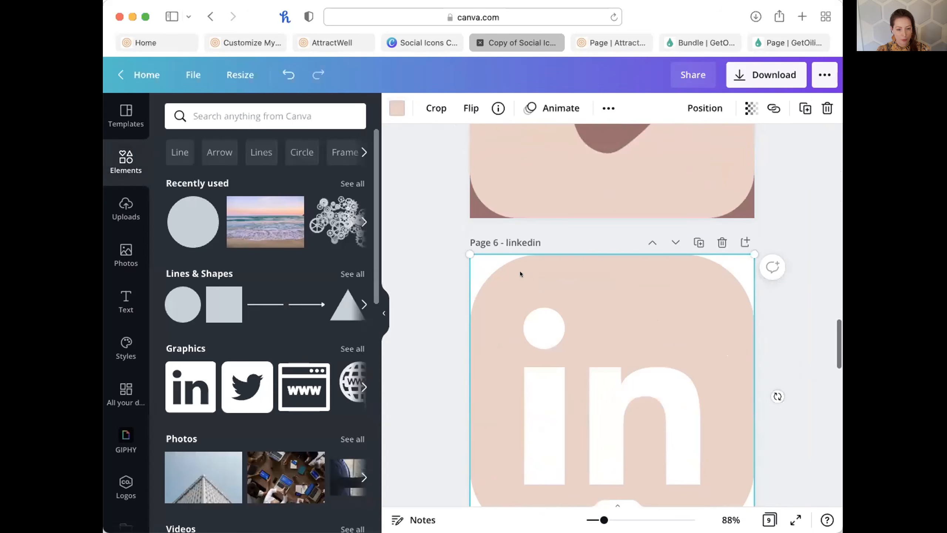
Give the LinkedIn page a mauve background and slide its icon back.
left_click_drag(520, 273, 559, 274)
left_click(474, 282)
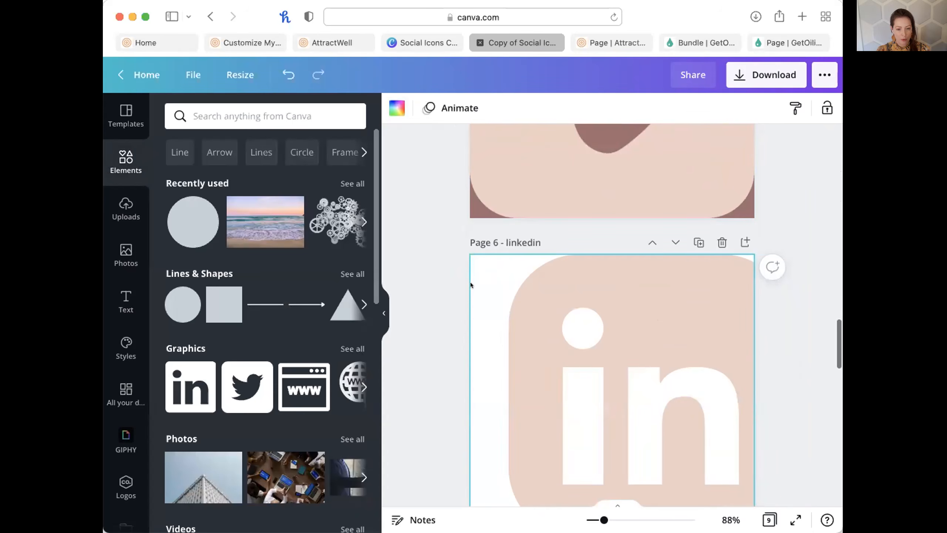
left_click(390, 105)
left_click(213, 176)
left_click_drag(694, 294, 655, 293)
Give the YouTube page a mauve background and re-centre its icon.
scroll(654, 294, "down", 5)
left_click_drag(621, 377, 656, 377)
left_click(479, 404)
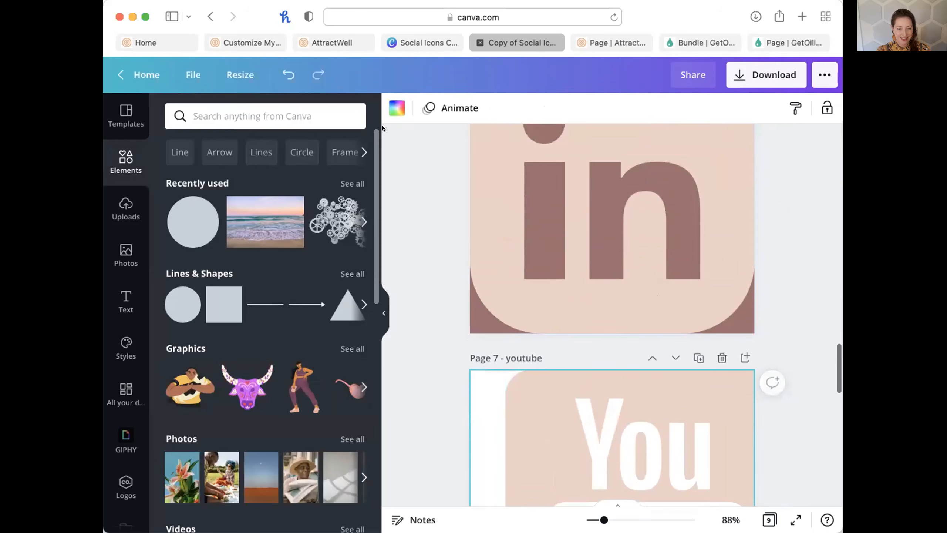
left_click(396, 108)
left_click(212, 175)
scroll(559, 364, "down", 5)
mouse_move(644, 368)
left_mouse_down()
mouse_move(607, 367)
mouse_move(634, 368)
left_mouse_up()
Give the Snapchat page a mauve background and re-centre the ghost icon.
scroll(610, 367, "down", 7)
left_click(480, 367)
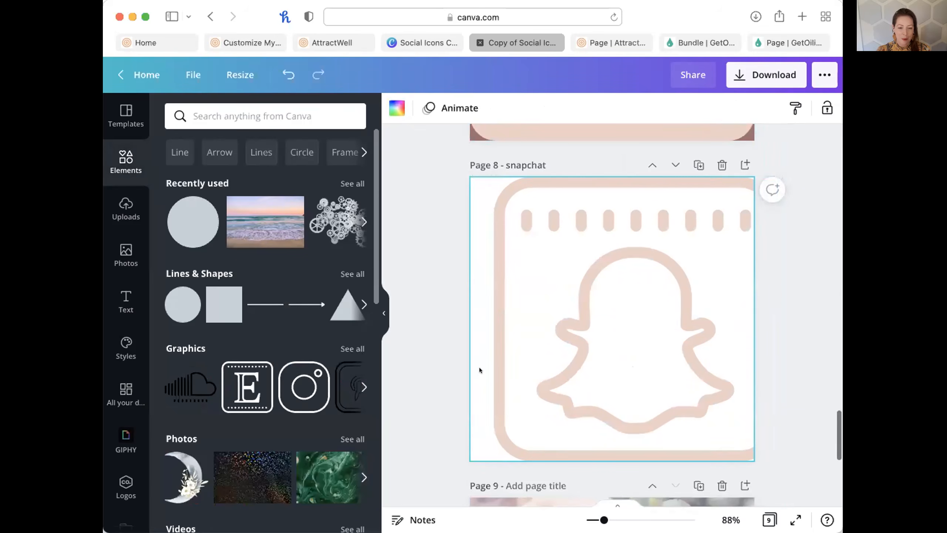
left_click(397, 108)
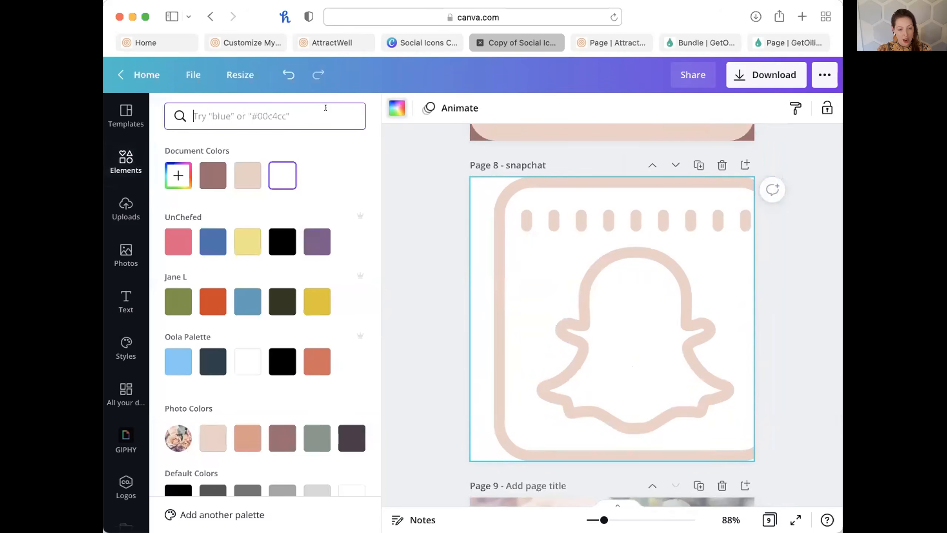
left_click(212, 176)
left_click_drag(714, 329, 688, 328)
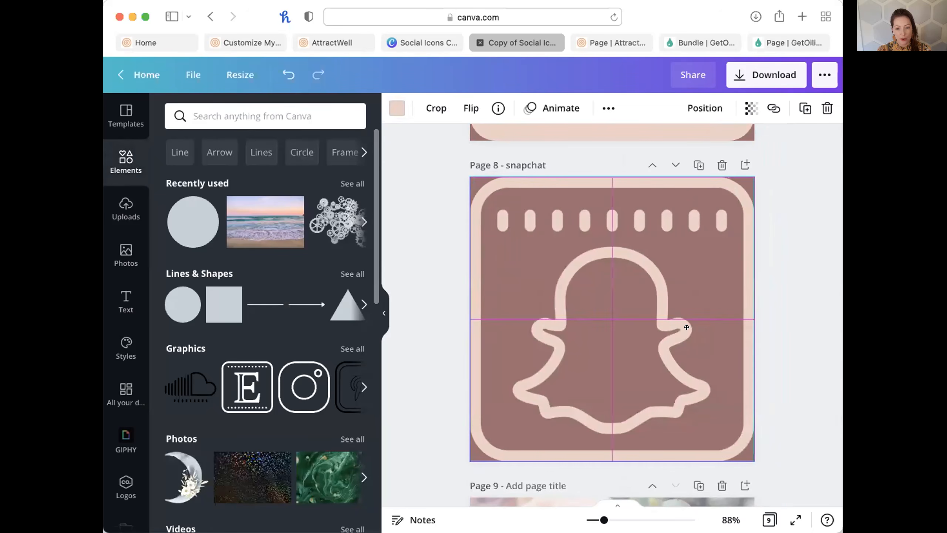
left_click(821, 403)
scroll(821, 403, "down", 5)
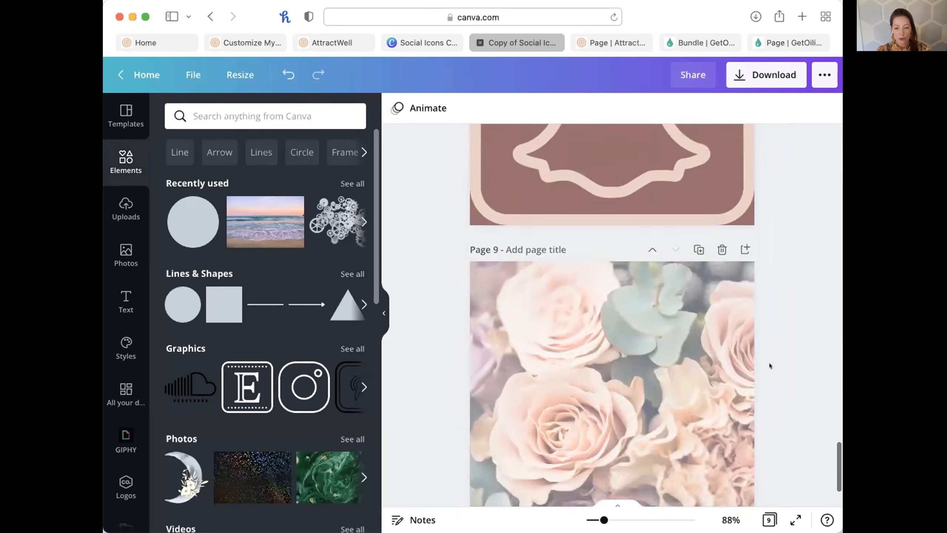
Delete the unused rose page 9 and review the eight icon pages.
left_click(723, 249)
scroll(776, 313, "up", 6)
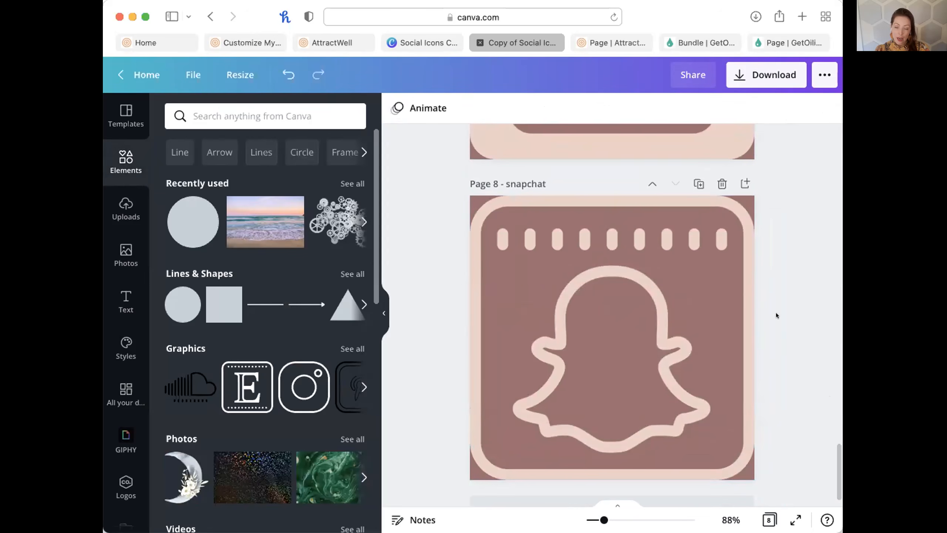
scroll(775, 313, "up", 20)
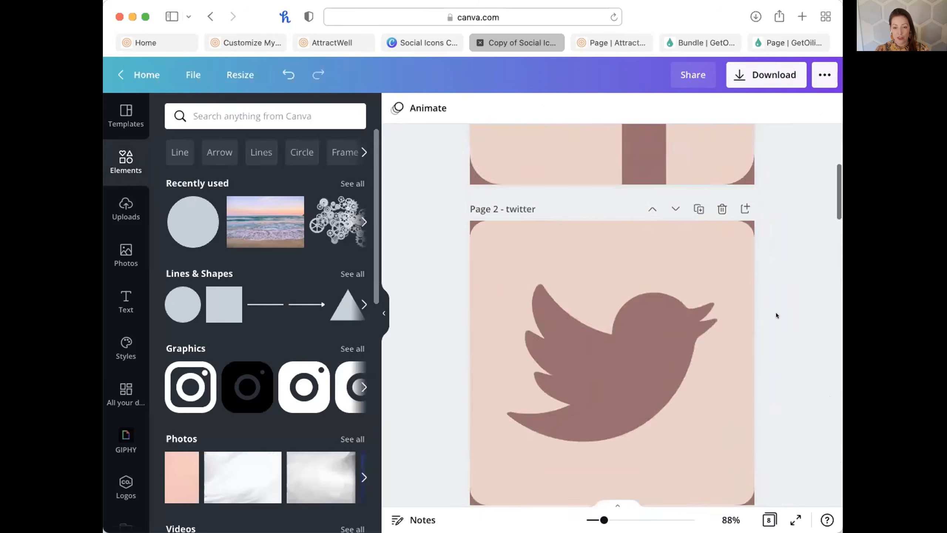
scroll(775, 312, "up", 2)
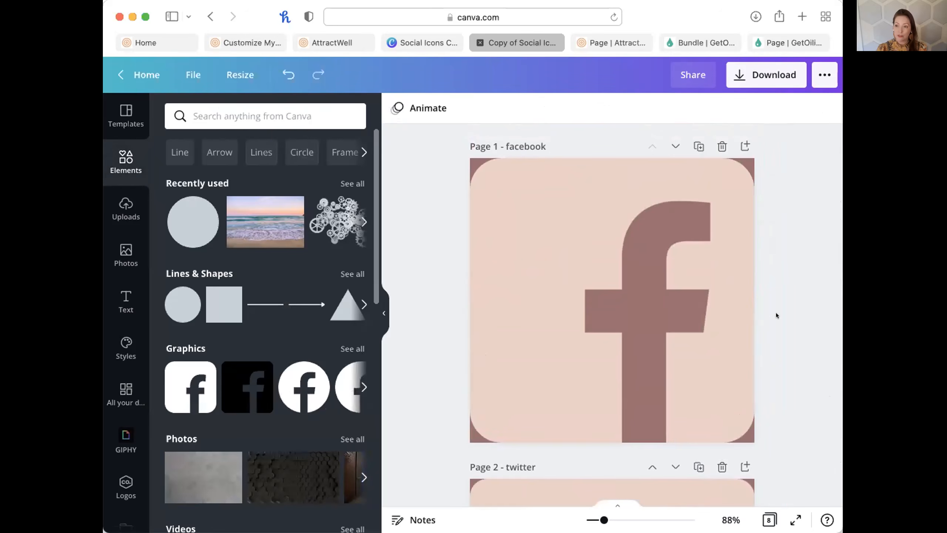
scroll(552, 252, "down", 15)
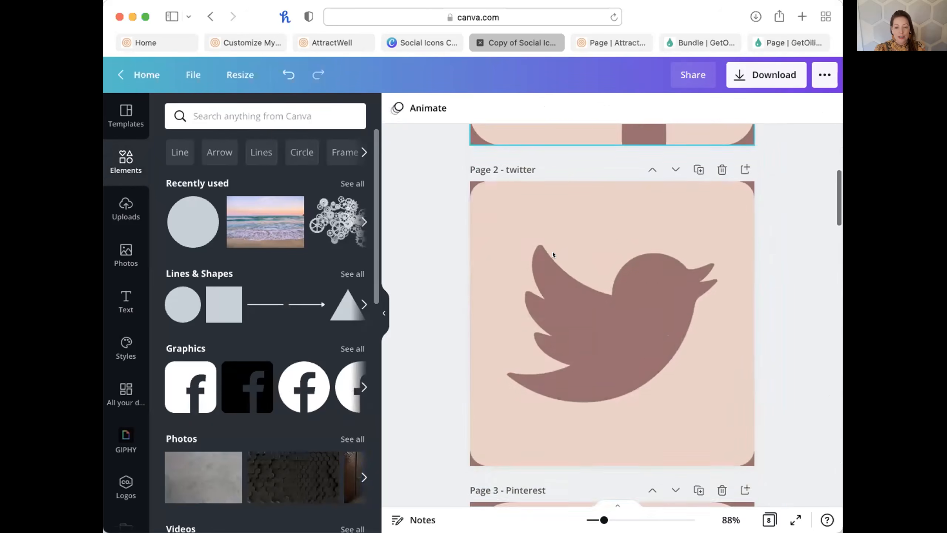
scroll(552, 252, "down", 20)
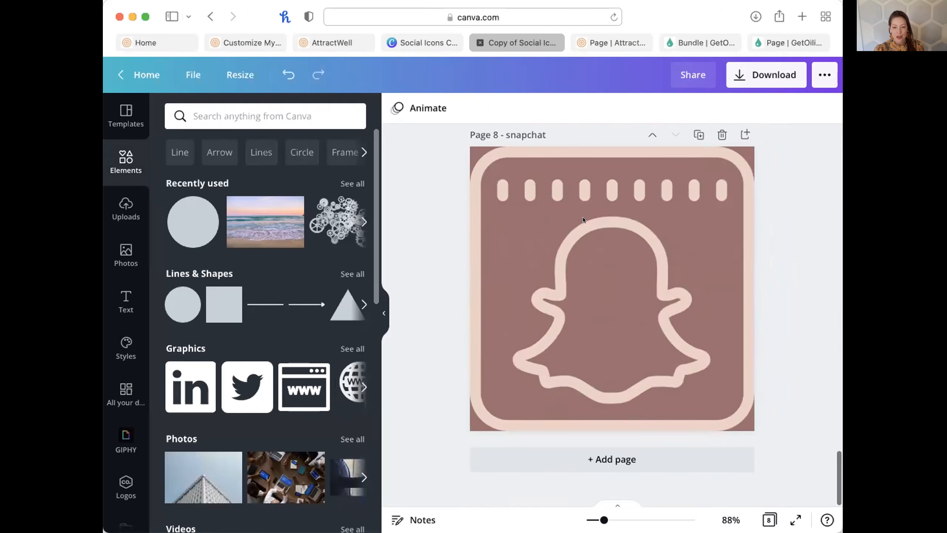
Download all eight icon pages as PNG images and return to the AttractWell footer editor.
left_click(761, 71)
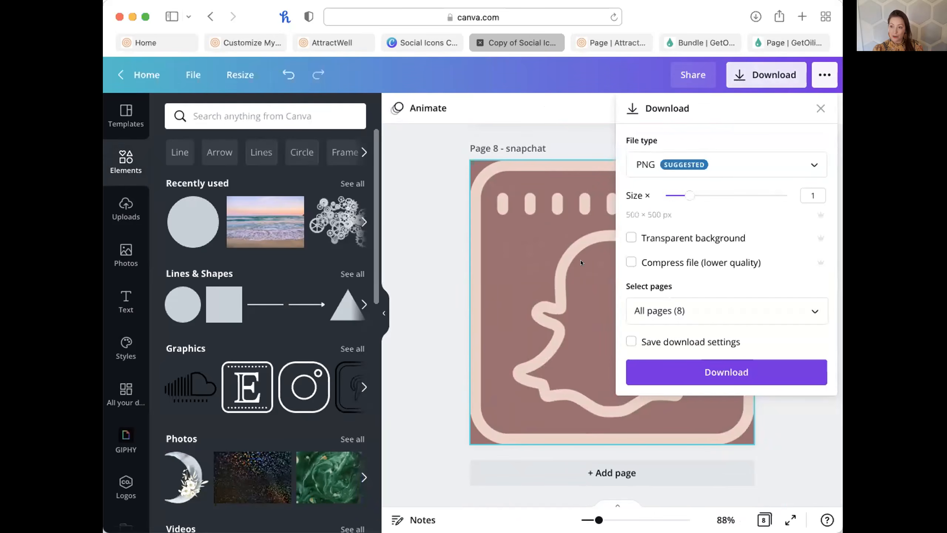
left_click(740, 371)
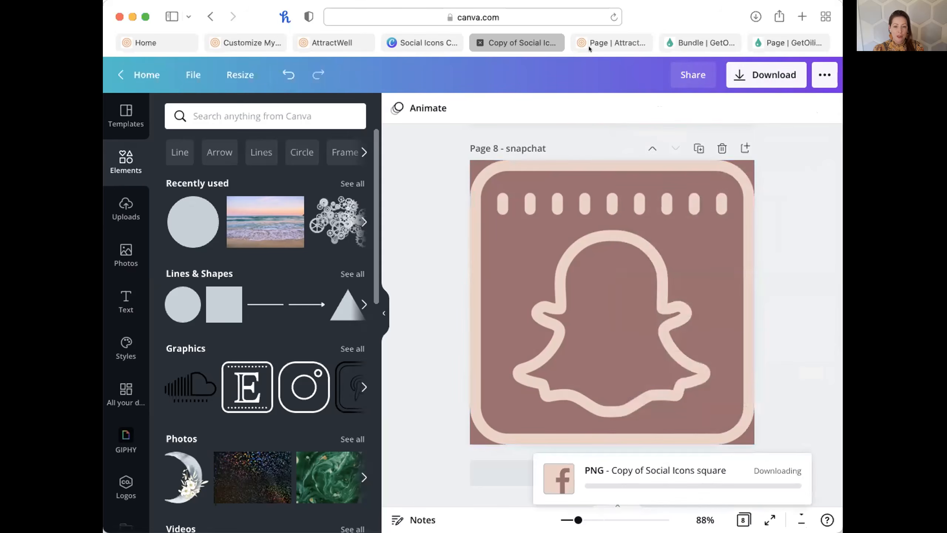
left_click(599, 43)
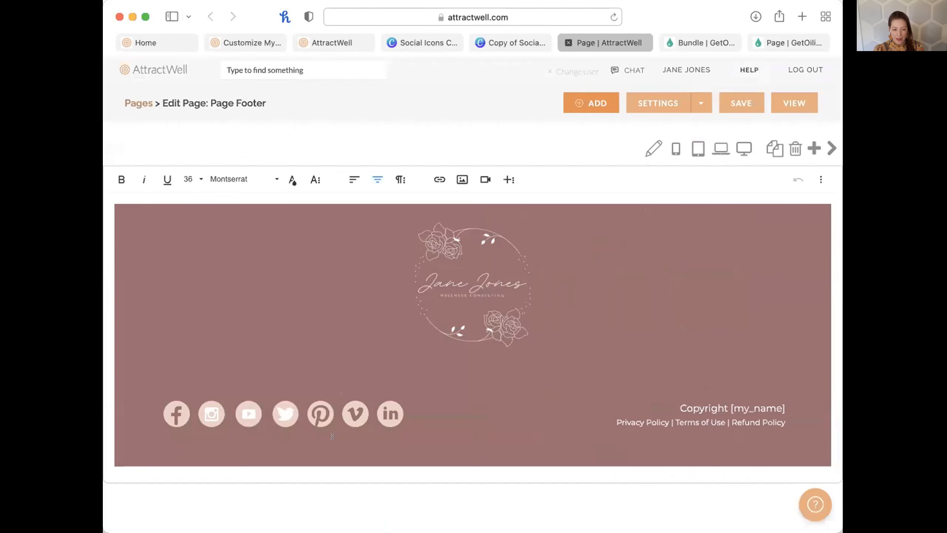
Replace the footer's Facebook and Instagram icons with the new square Canva images.
left_click(164, 408)
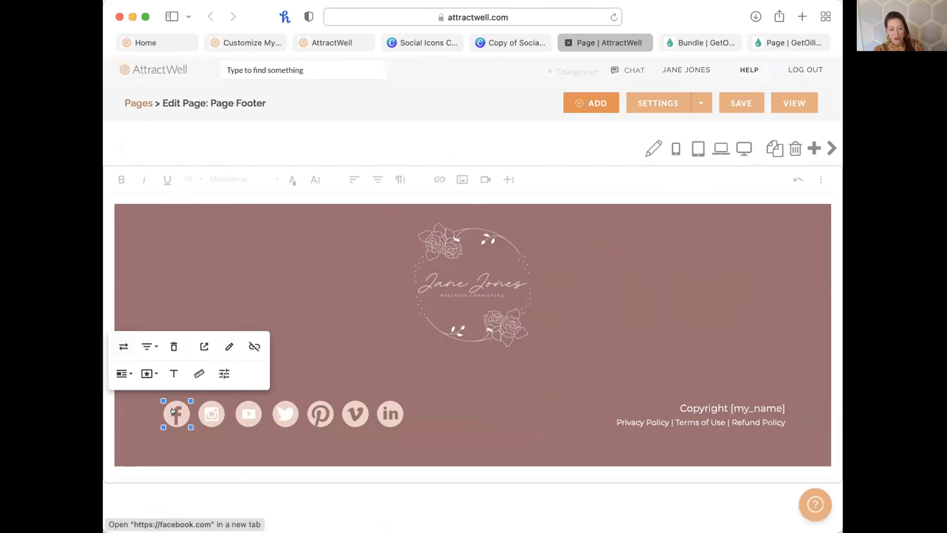
left_click(124, 346)
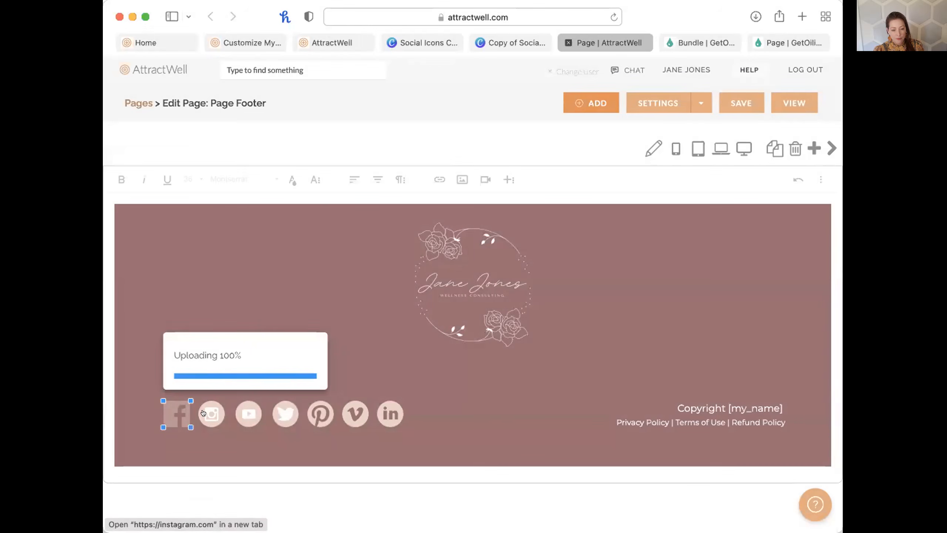
left_click(203, 414)
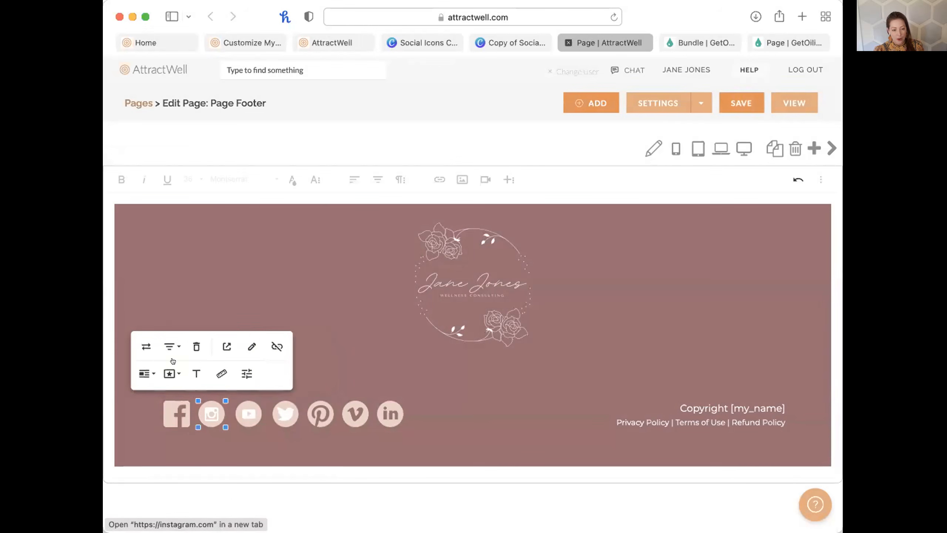
left_click(147, 342)
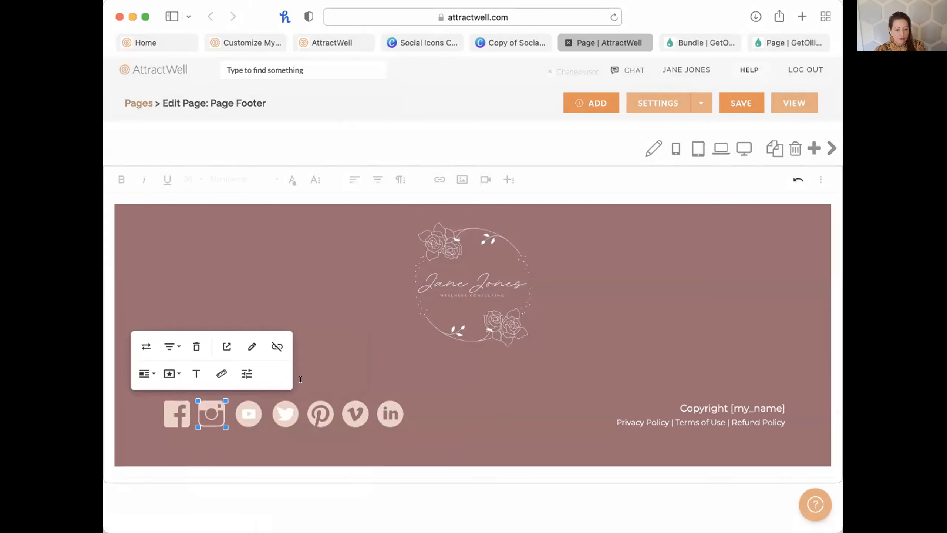
left_click(237, 410)
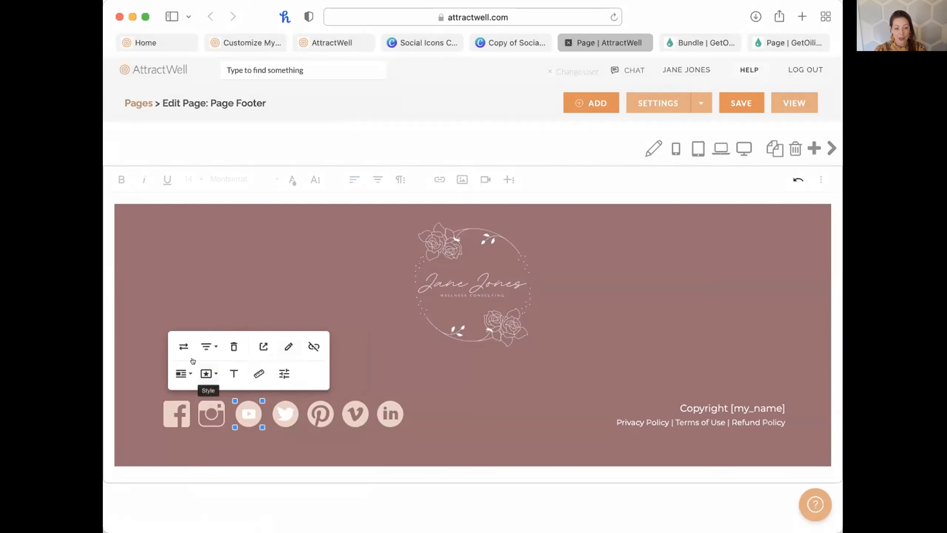
Replace the footer's YouTube icon with the new square Canva image.
left_click(183, 346)
left_click(224, 350)
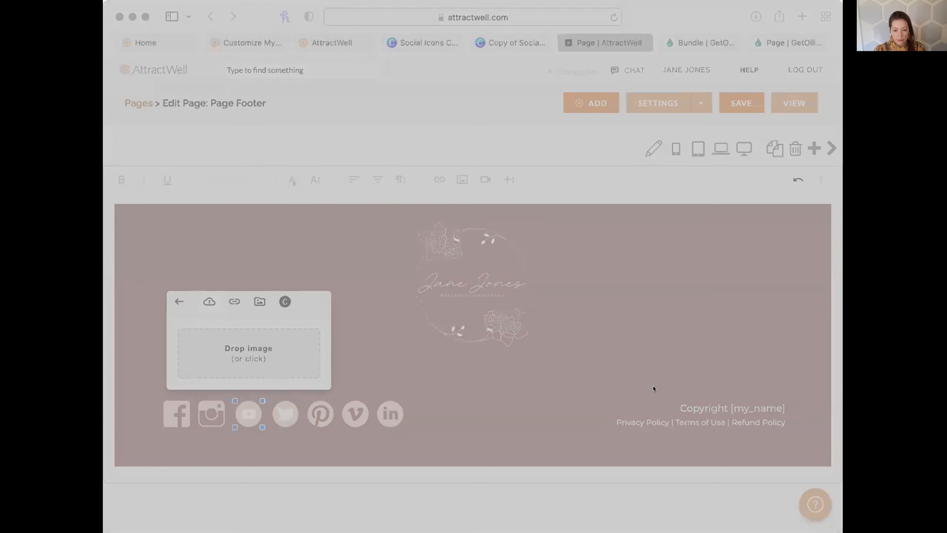
left_click(663, 387)
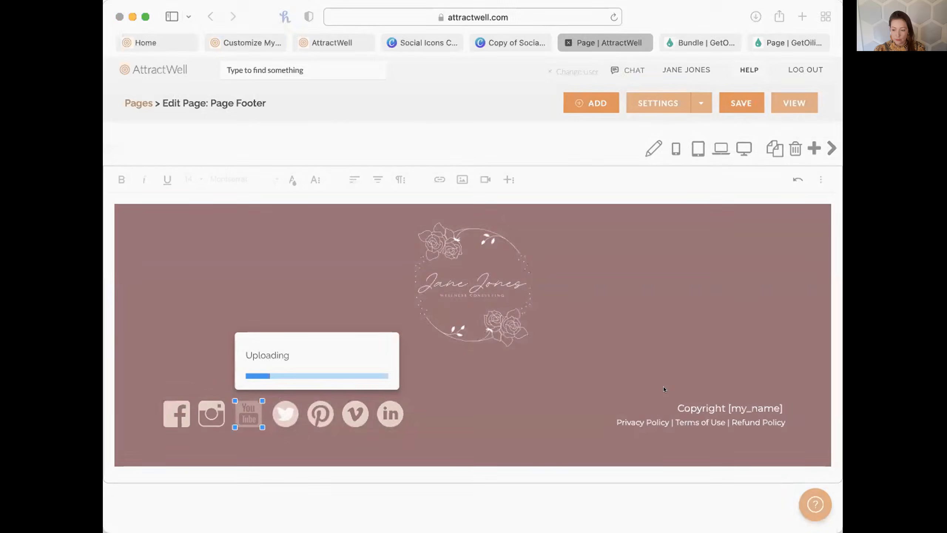
Replace the footer's Twitter icon by uploading the new square Canva image.
left_click(278, 419)
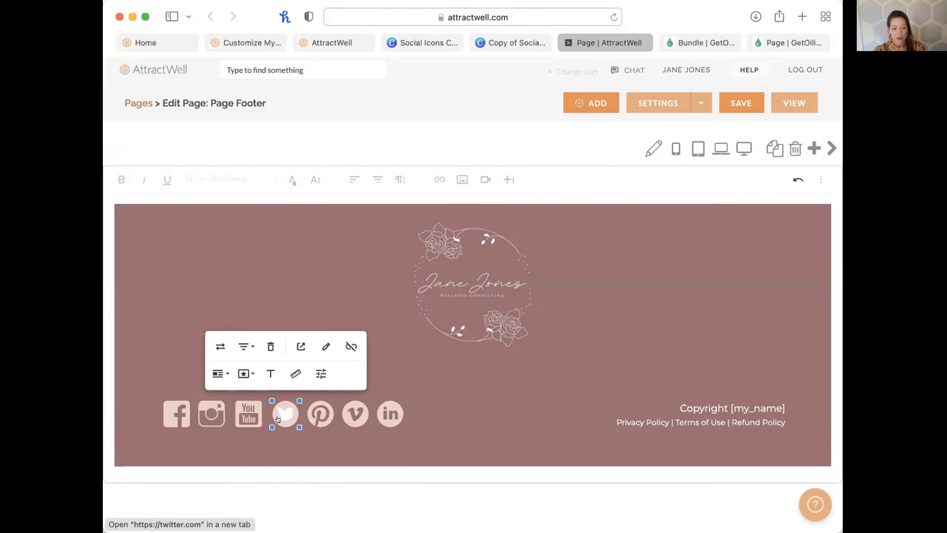
left_click(220, 347)
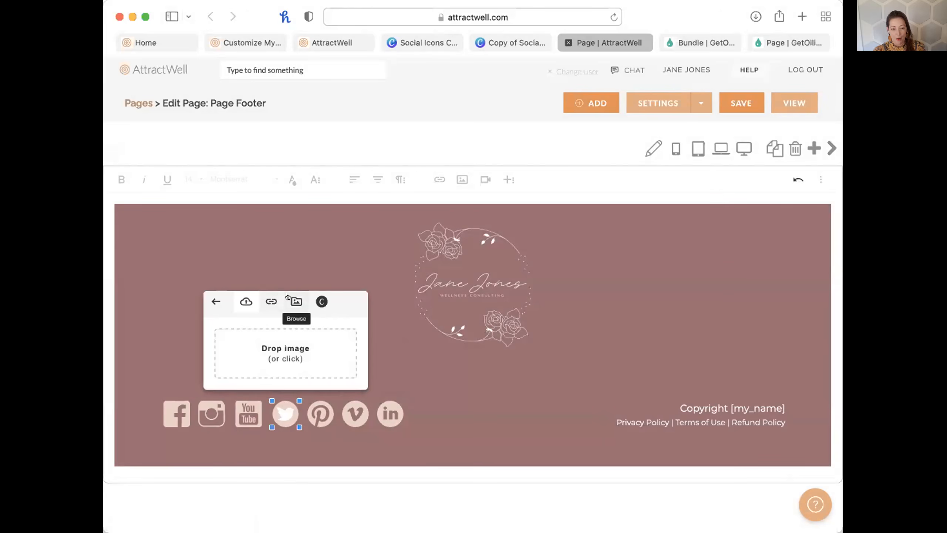
left_click(288, 297)
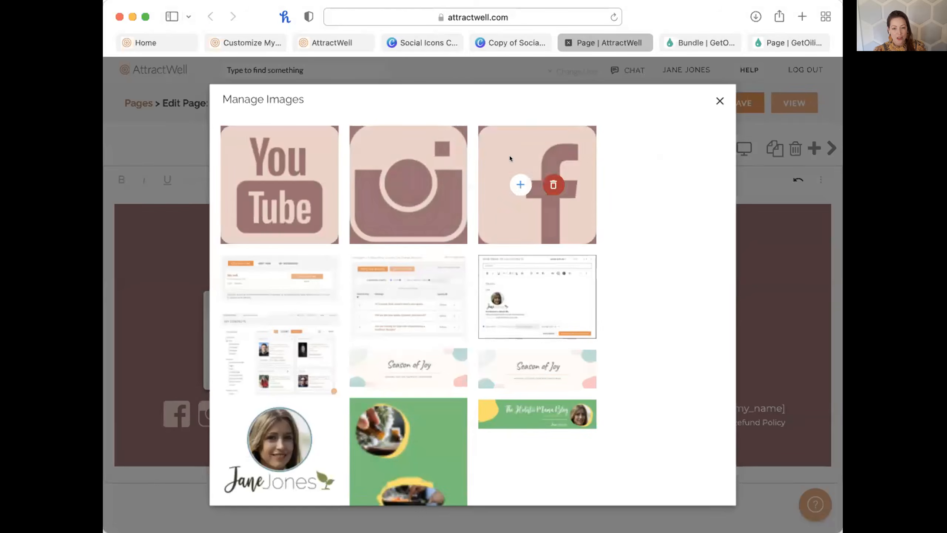
left_click(719, 100)
left_click(328, 349)
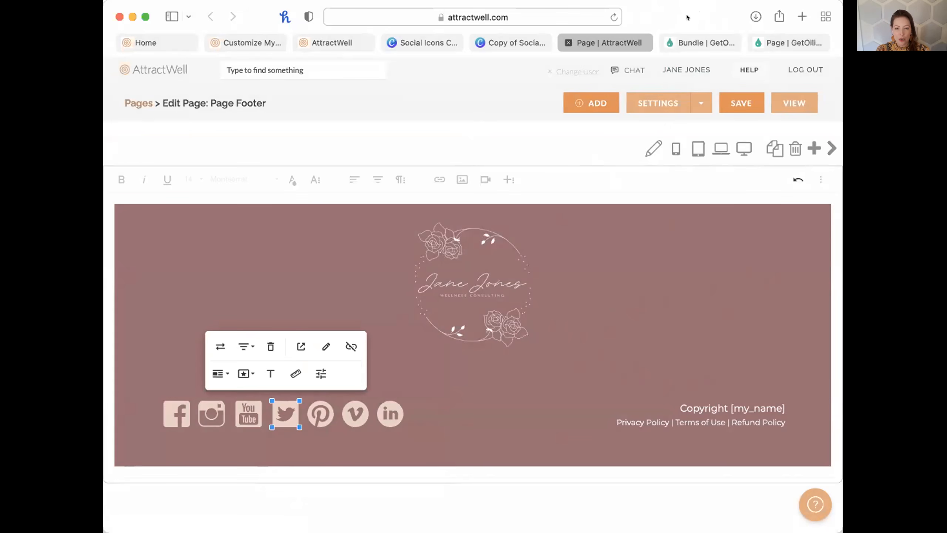
left_click(561, 280)
left_click(510, 407)
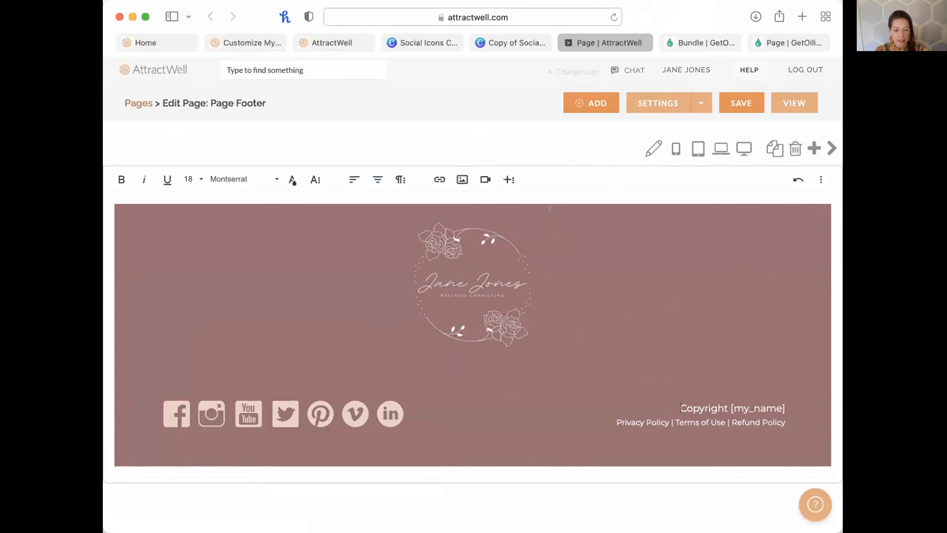
left_click(508, 38)
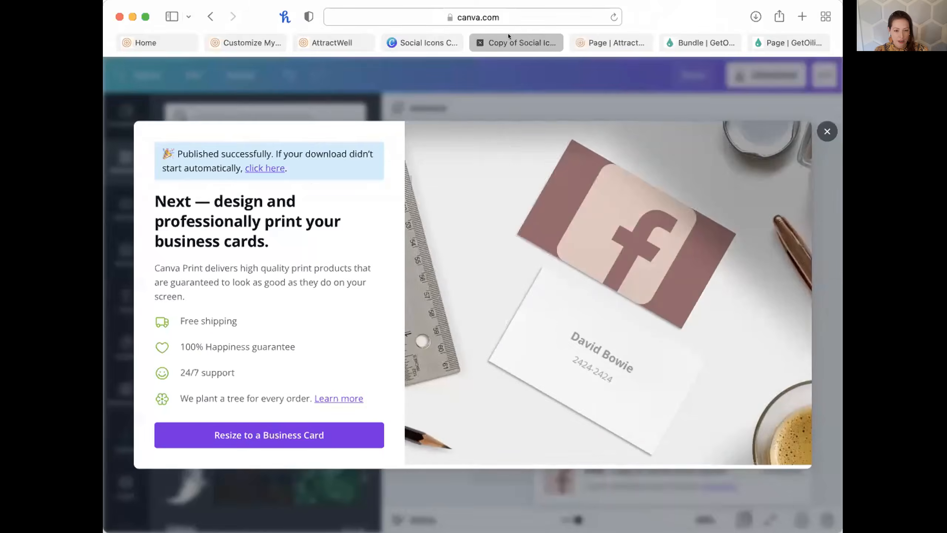
left_click(816, 130)
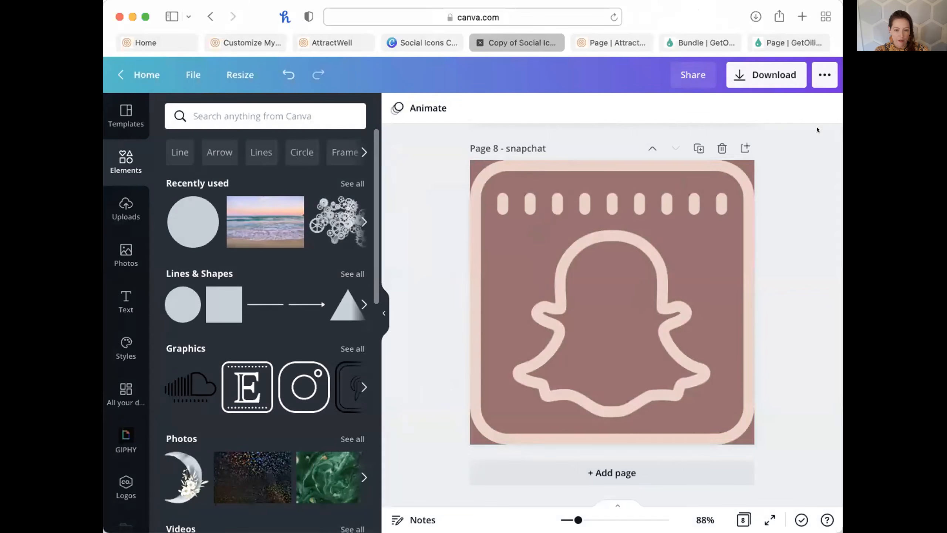
left_click(472, 162)
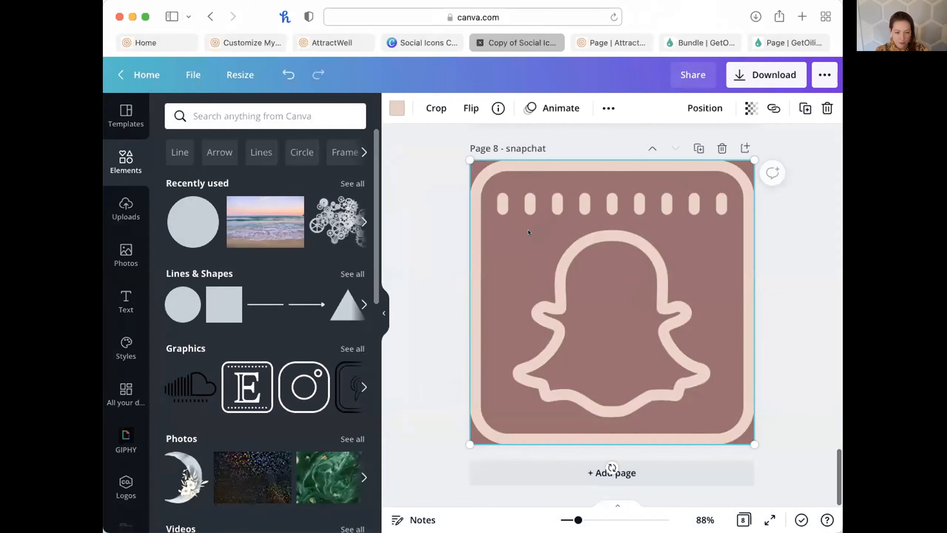
left_click(417, 314)
scroll(417, 315, "up", 15)
scroll(417, 314, "up", 6)
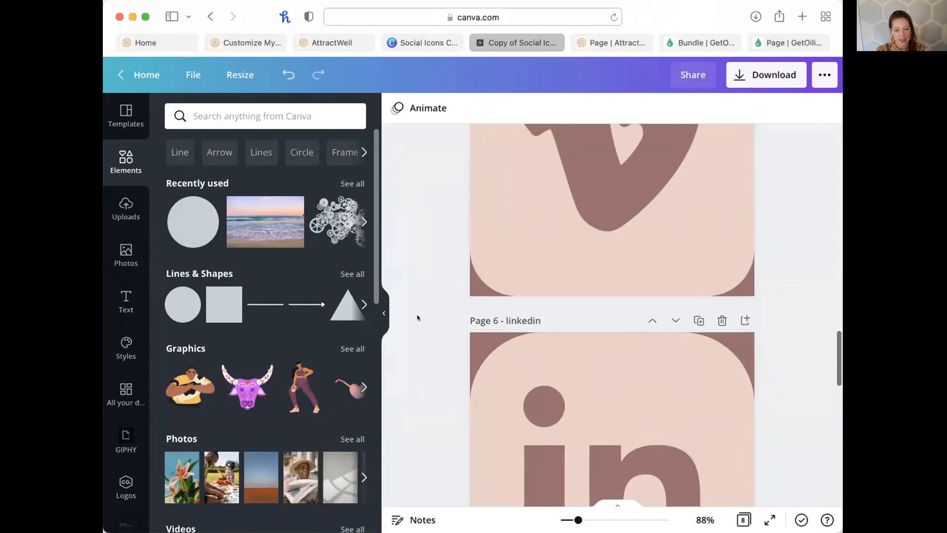
double_click(613, 343)
left_click(599, 262)
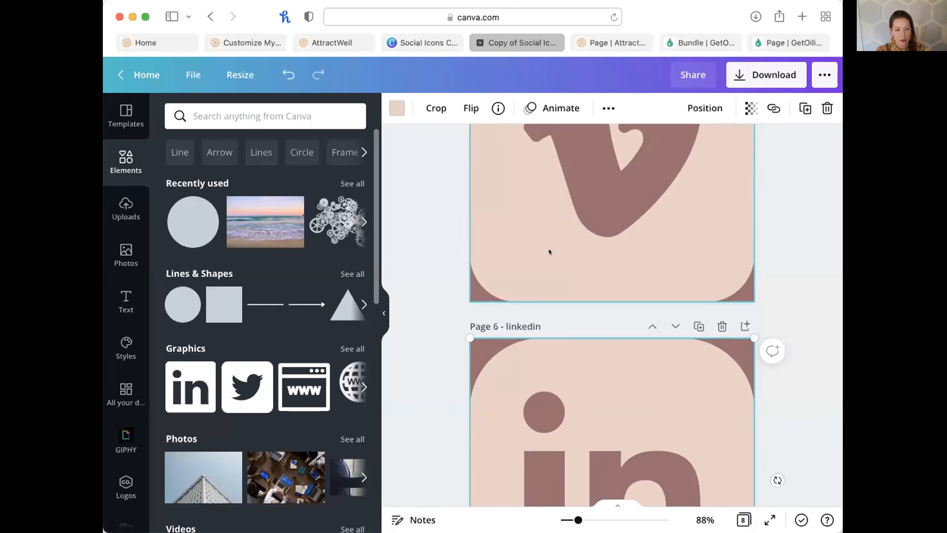
scroll(549, 249, "up", 10)
left_click(550, 176)
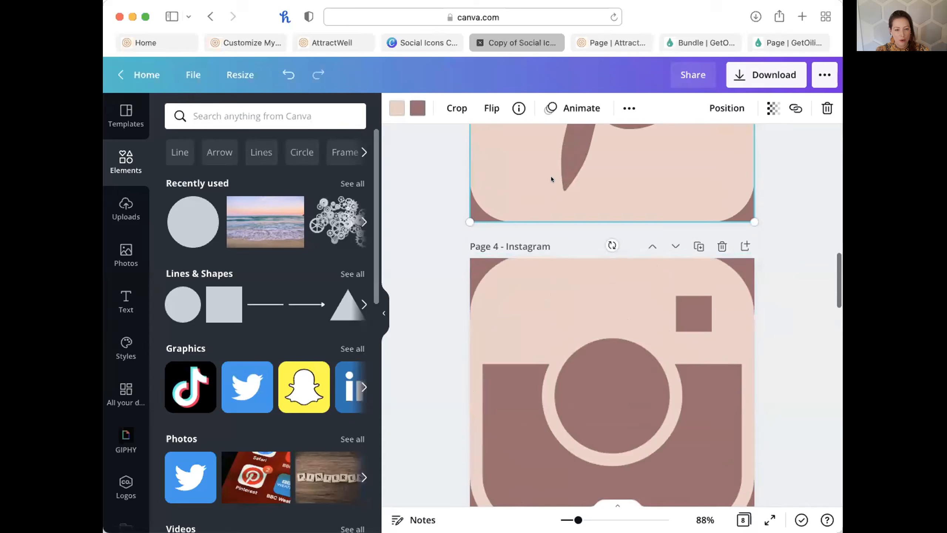
scroll(551, 177, "up", 5)
left_click(412, 105)
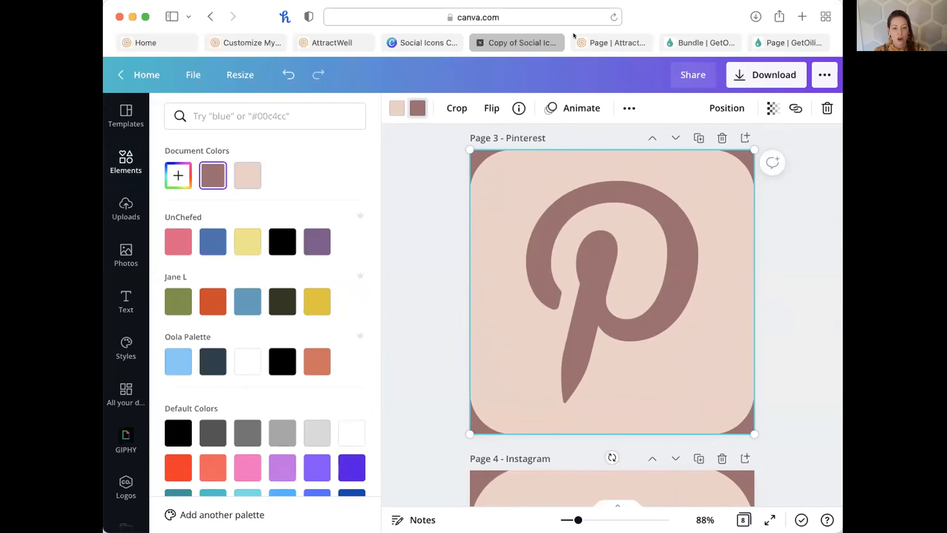
left_click(613, 42)
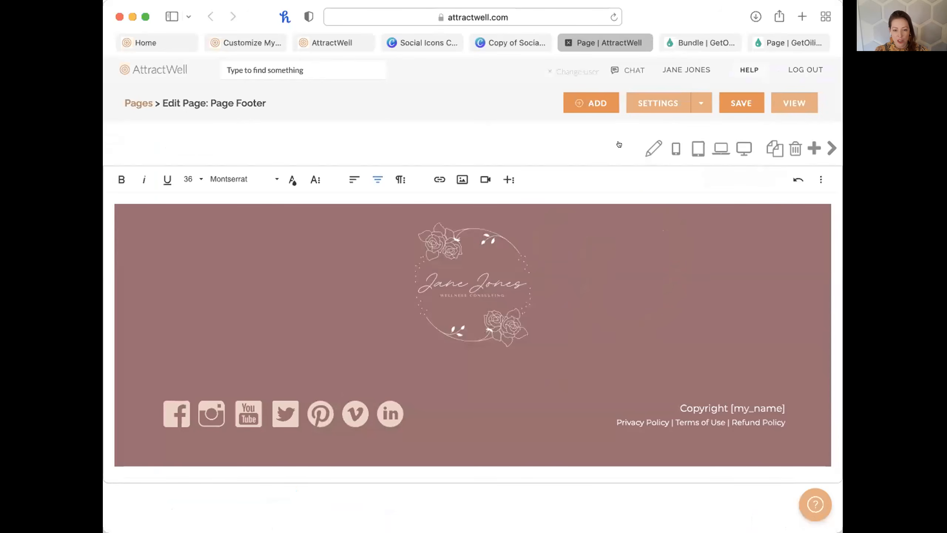
Check the footer section background colour is mauve hex 9F6D71.
left_click(654, 149)
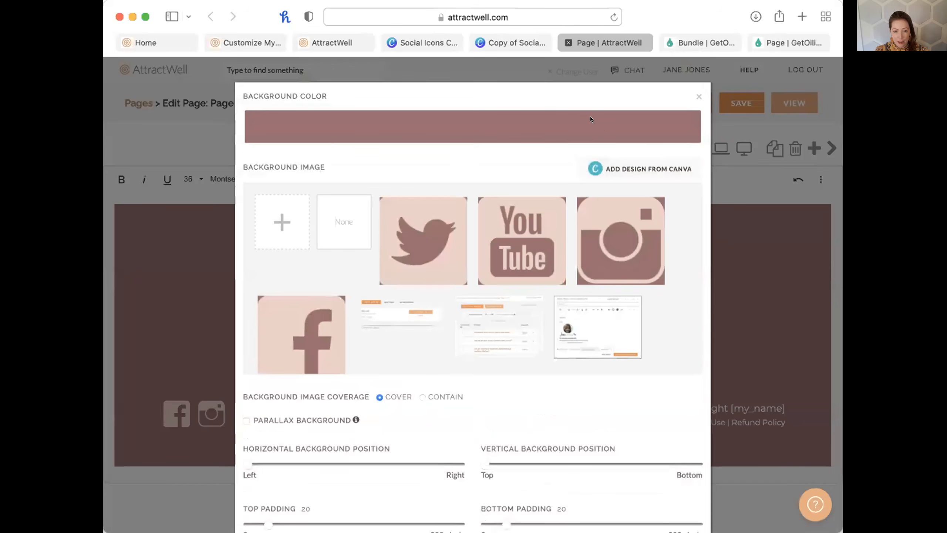
left_click(559, 119)
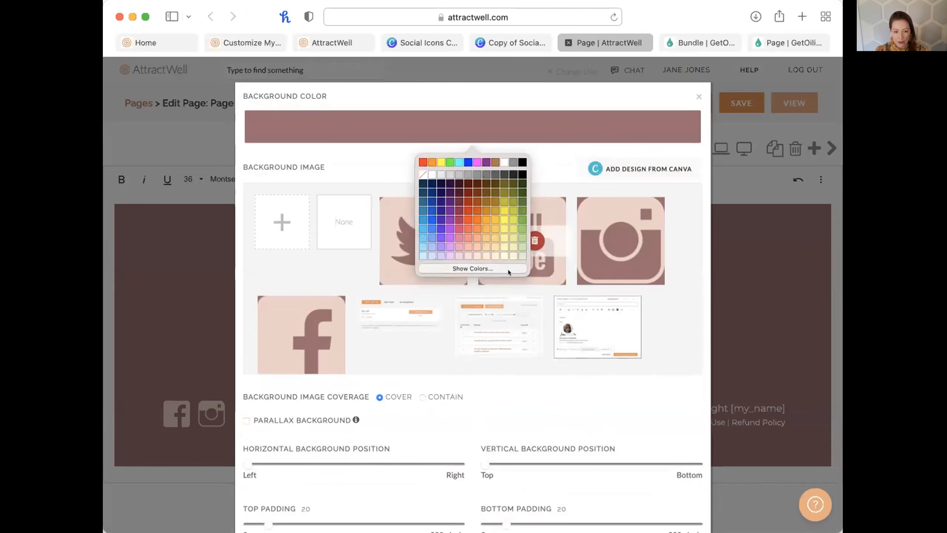
left_click(508, 269)
double_click(775, 286)
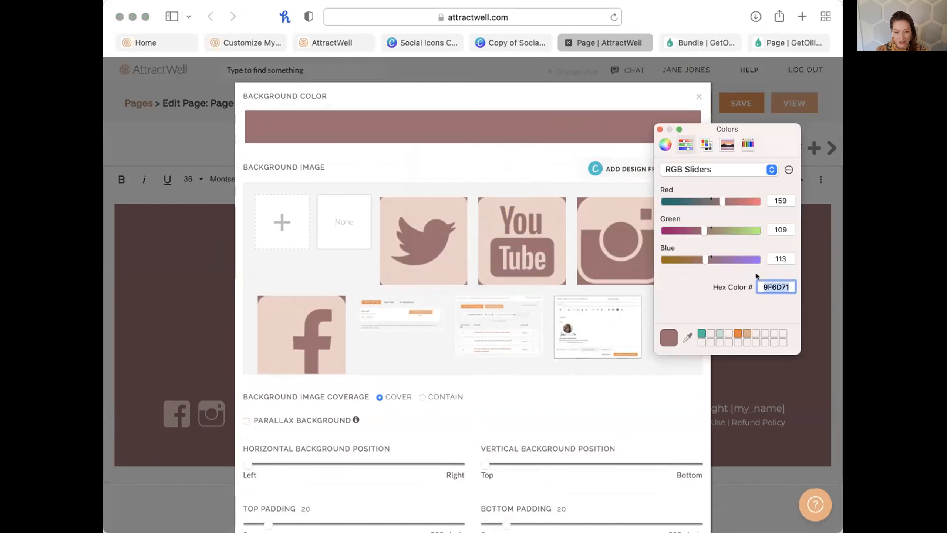
left_click(659, 129)
Close the footer section settings and try saving the footer page.
scroll(641, 396, "down", 10)
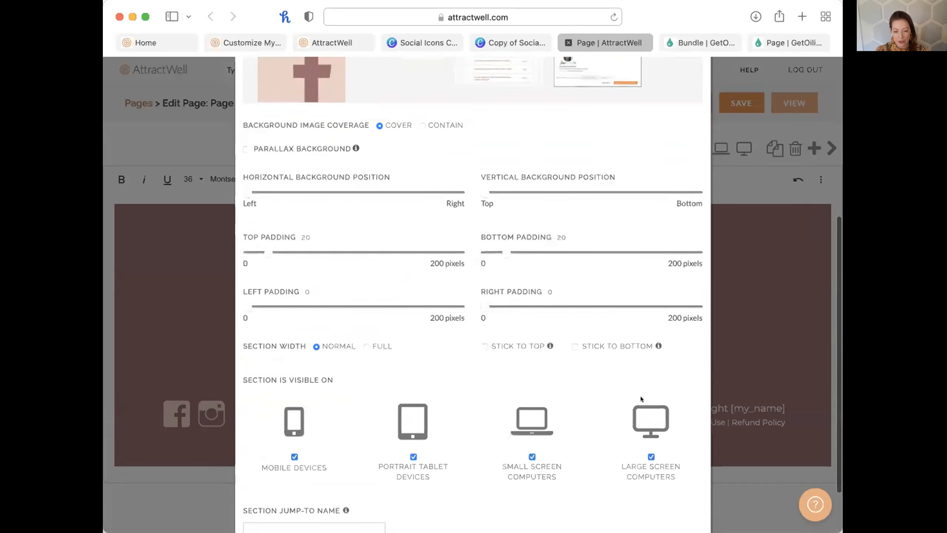
left_click(677, 492)
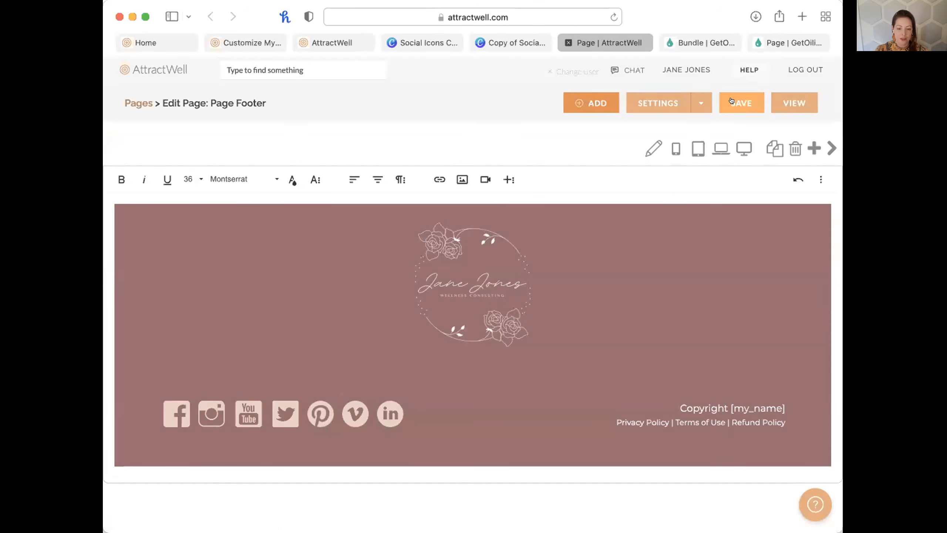
left_click(740, 102)
left_click(642, 362)
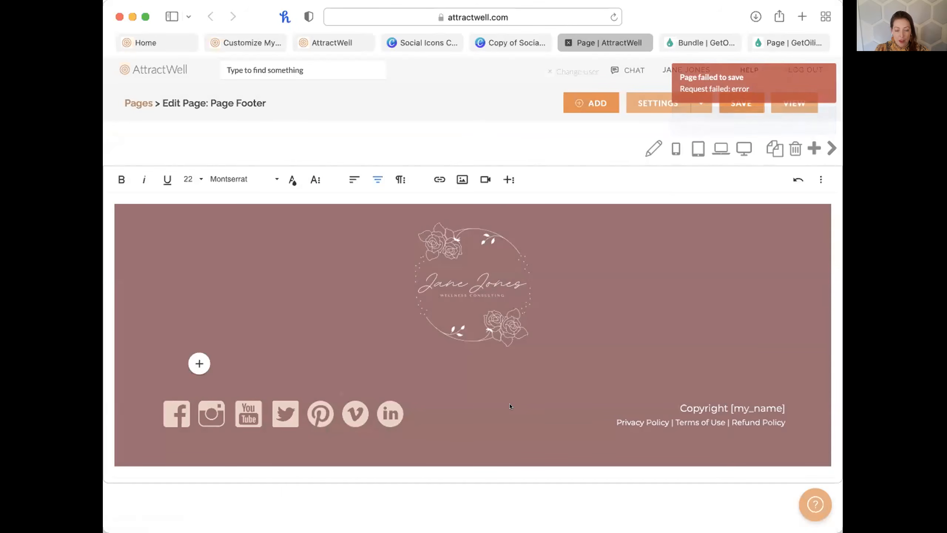
left_click(163, 411)
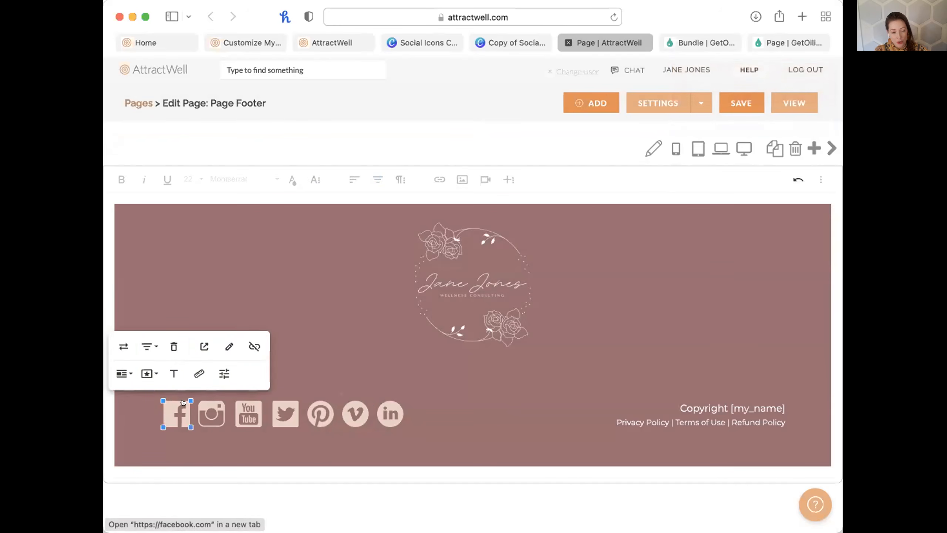
Check the Facebook icon's link address without changing it.
left_click(229, 345)
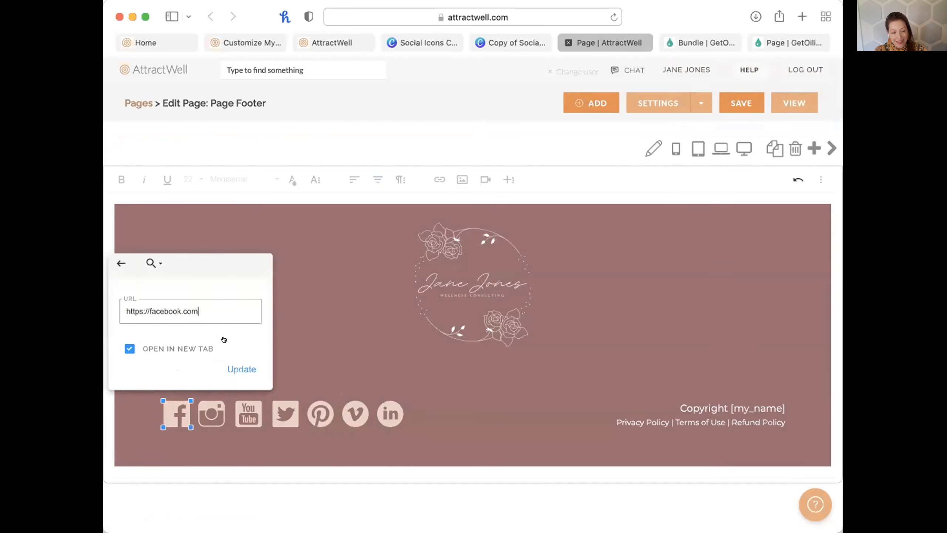
triple_click(201, 307)
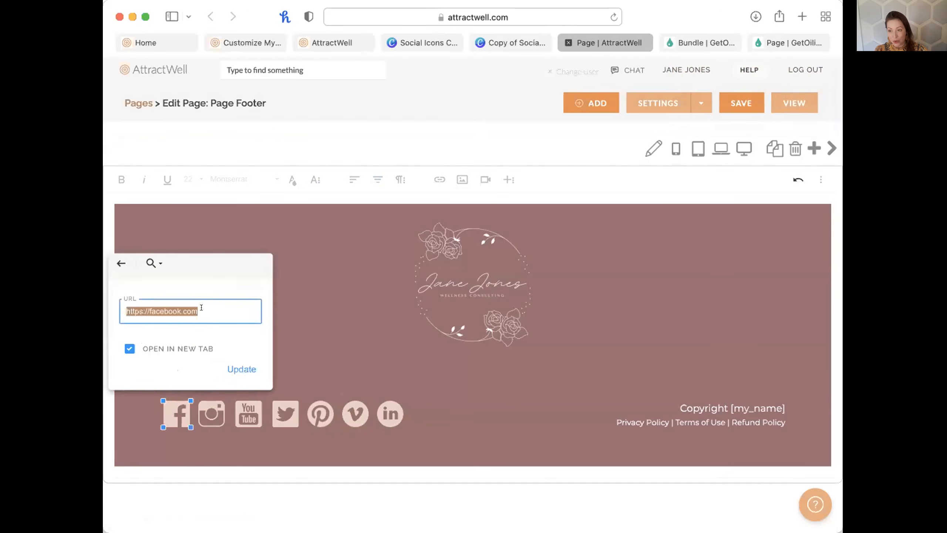
left_click(273, 323)
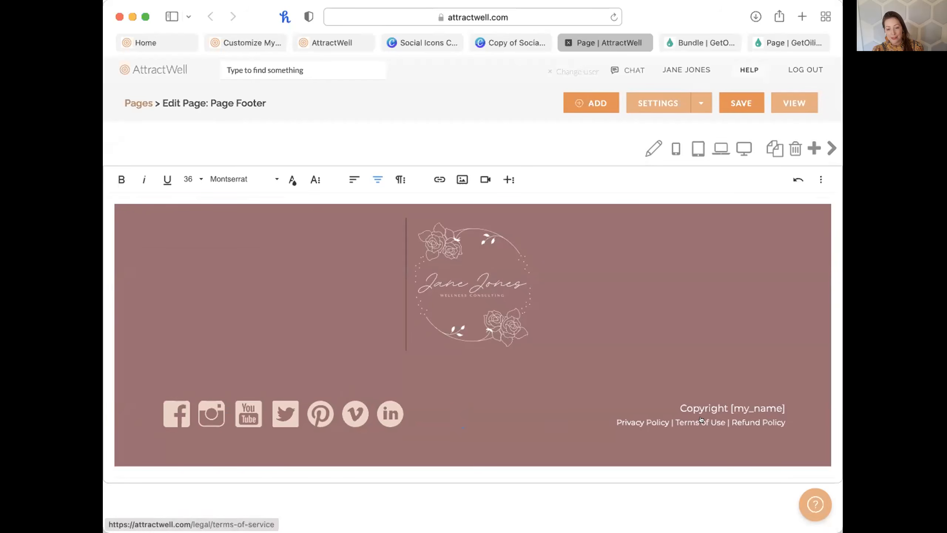
Check the Privacy Policy link address, then save the footer page successfully.
left_click(644, 418)
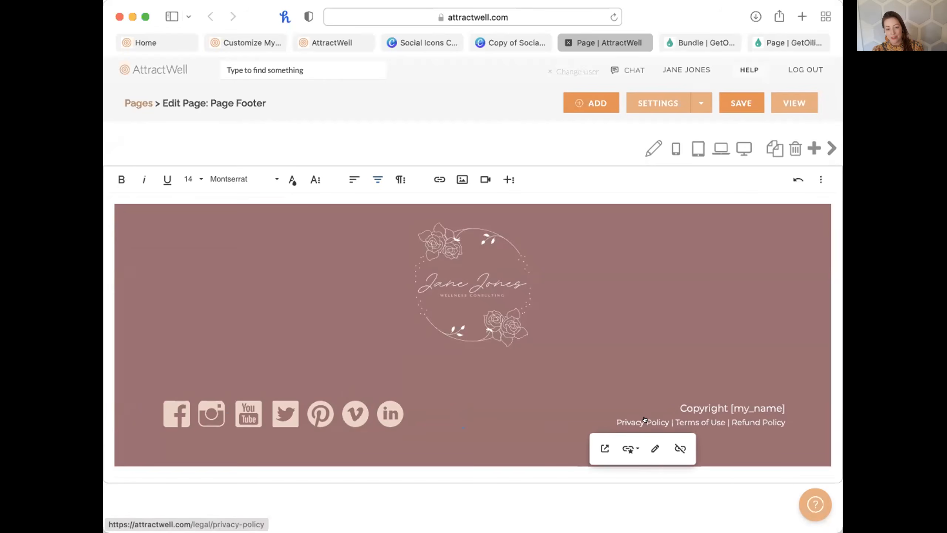
left_click(654, 449)
triple_click(625, 284)
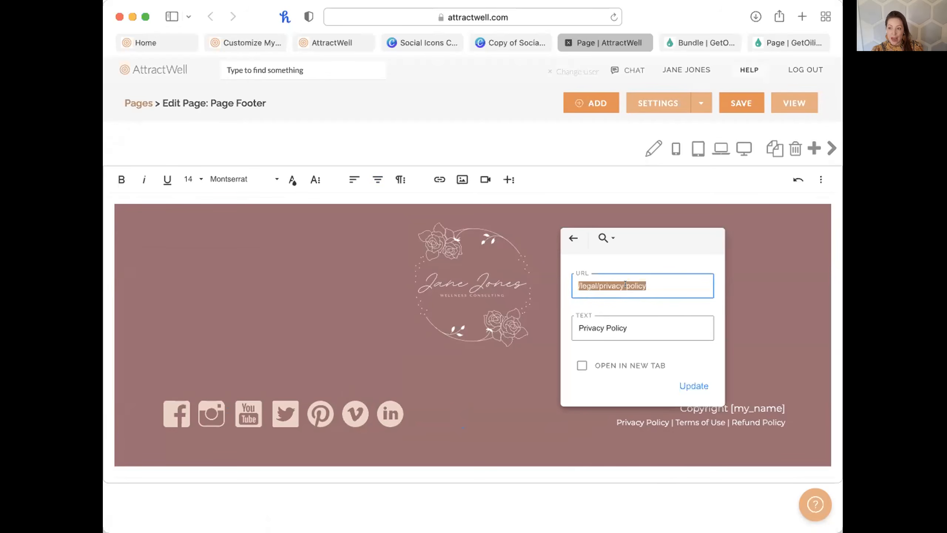
left_click(764, 323)
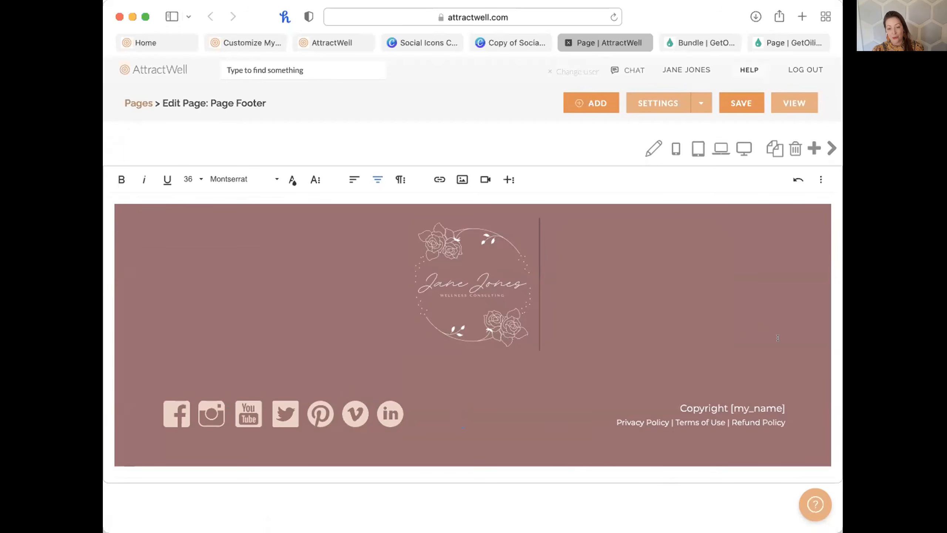
left_click_drag(785, 422, 611, 410)
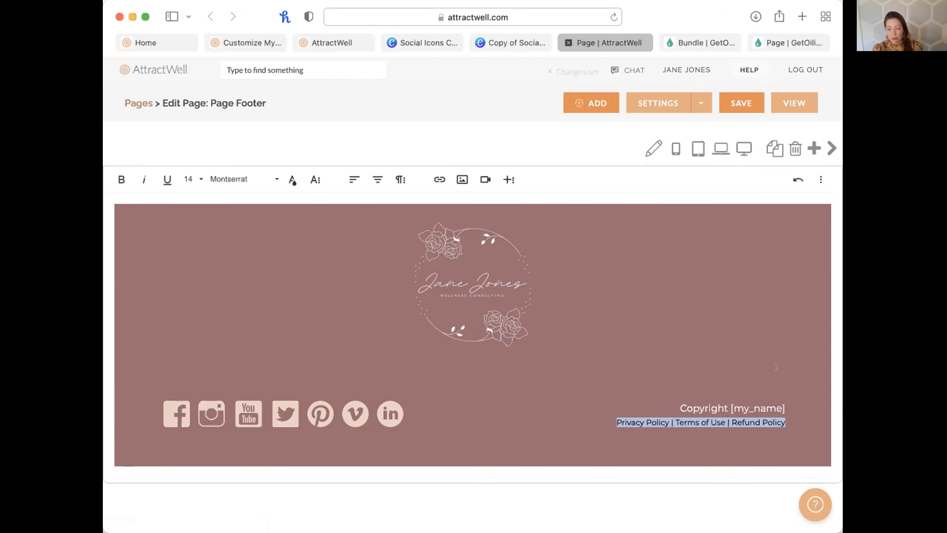
left_click(759, 316)
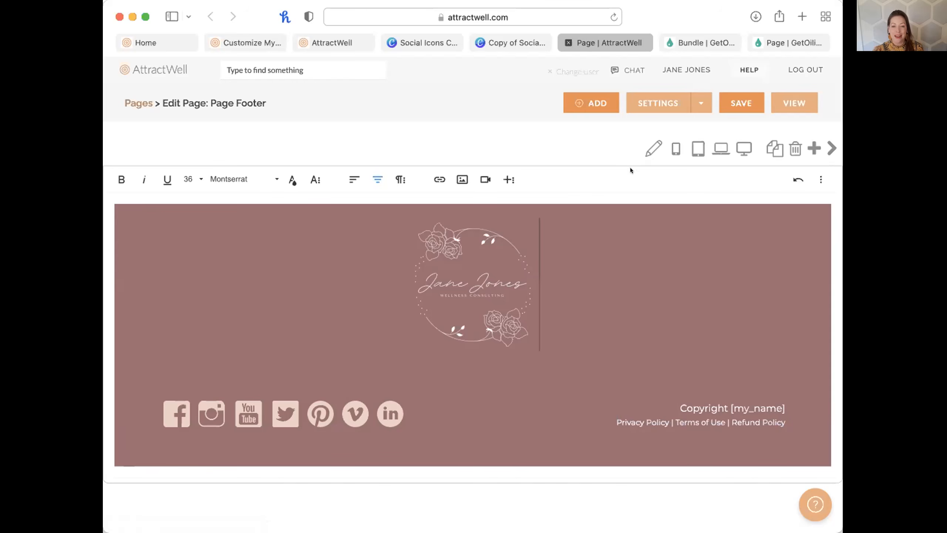
left_click(731, 103)
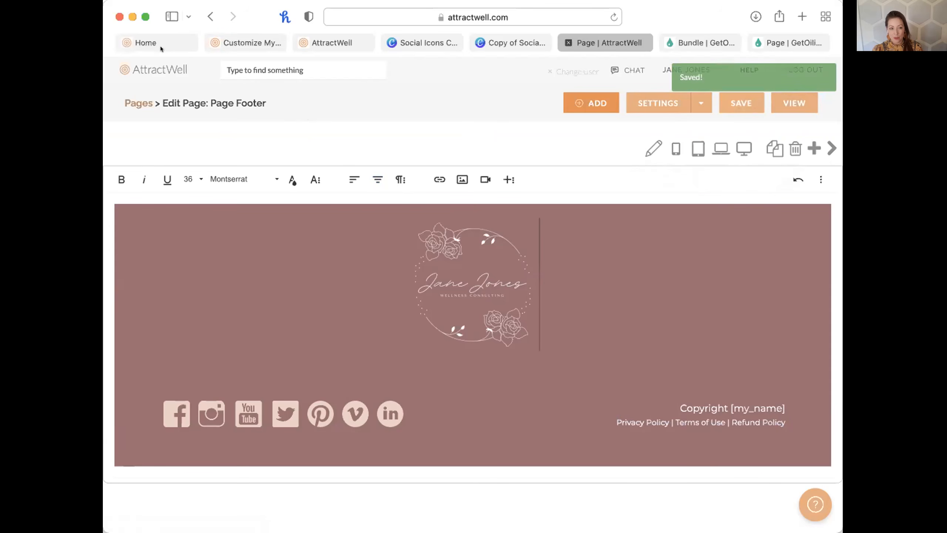
Open the Customize My Site settings, detouring through My Dashboard and back.
left_click(242, 41)
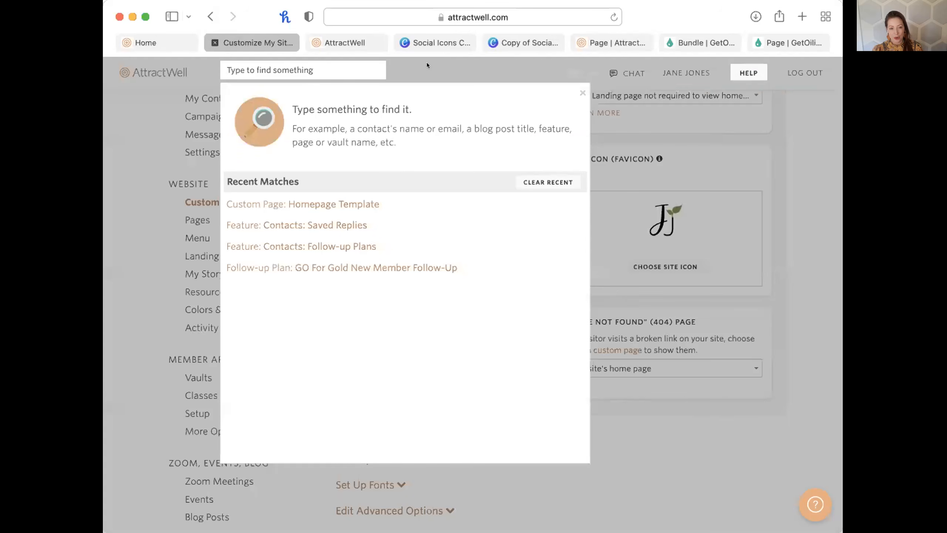
left_click(583, 91)
scroll(208, 188, "up", 5)
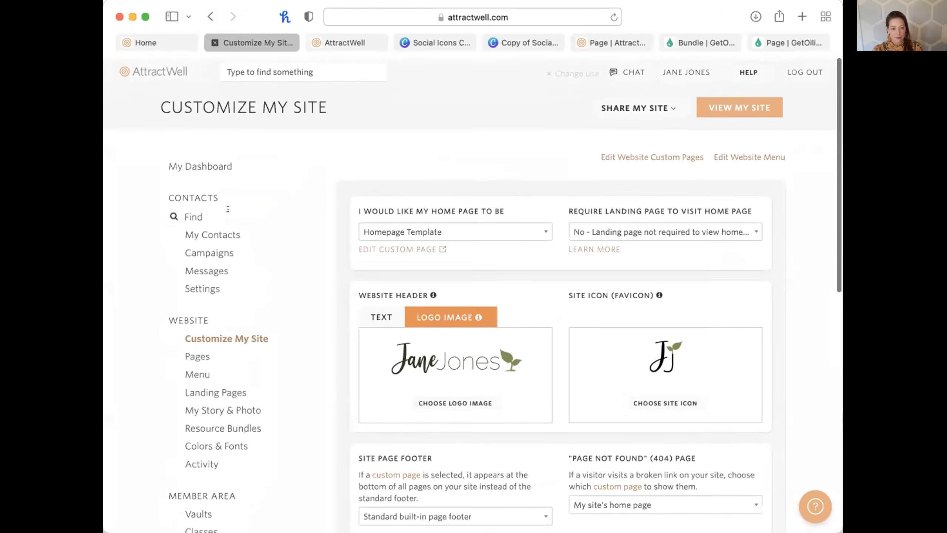
left_click(201, 164)
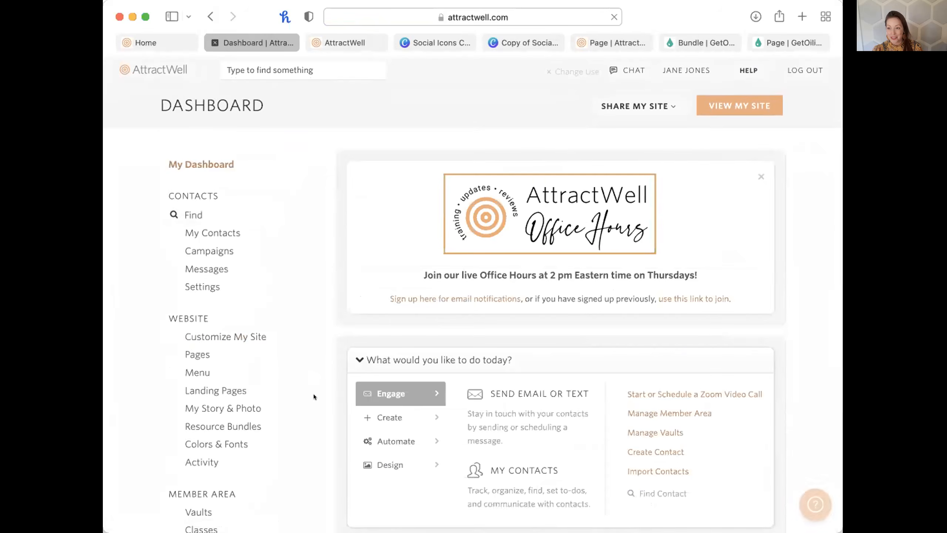
left_click(242, 337)
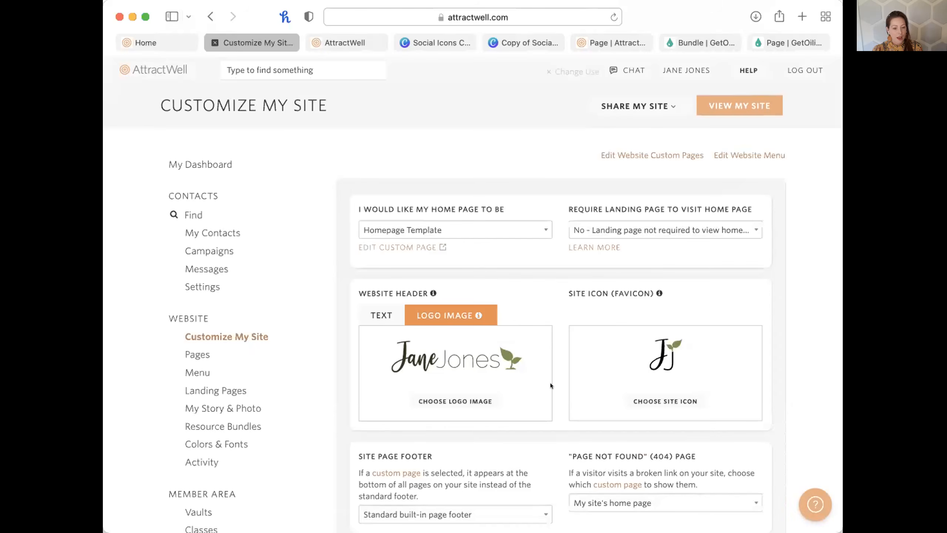
Review the Site Page Footer choices, leaving it on Standard built-in page footer.
scroll(551, 383, "down", 3)
scroll(550, 383, "down", 5)
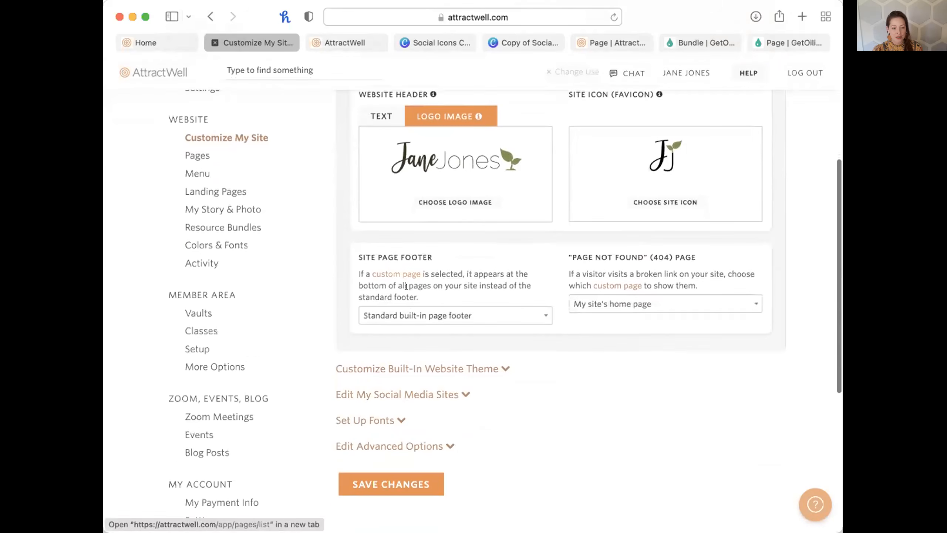
left_click(413, 316)
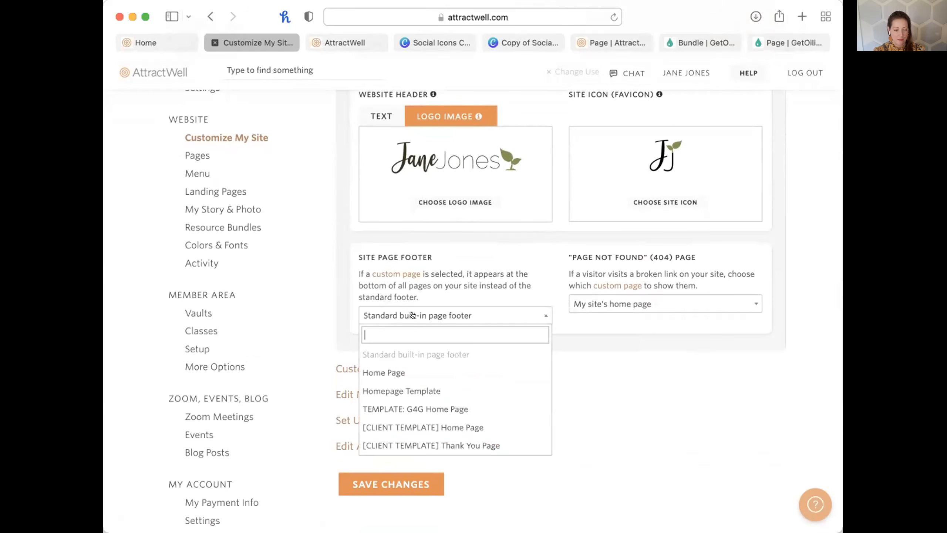
type("fo")
key("BackSpace")
key("BackSpace")
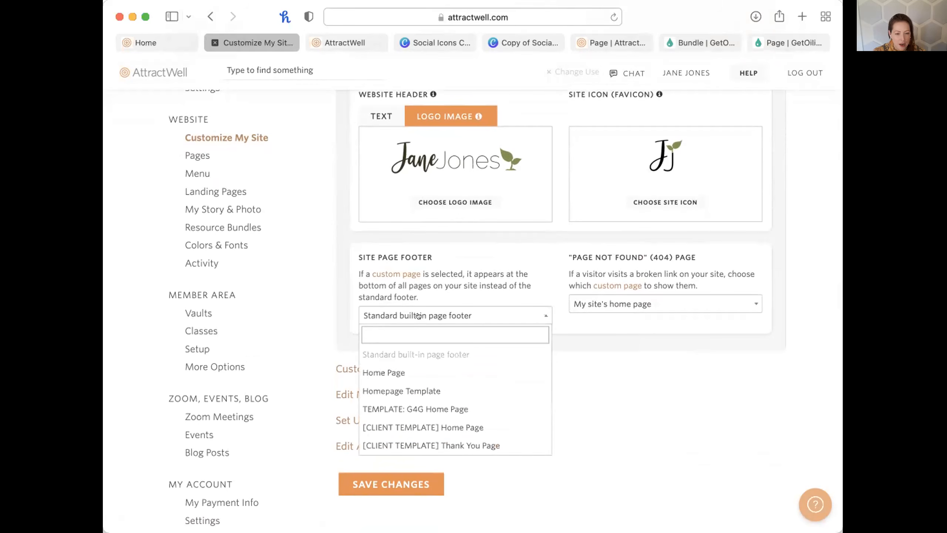
left_click(478, 265)
left_click(469, 317)
scroll(452, 349, "down", 2)
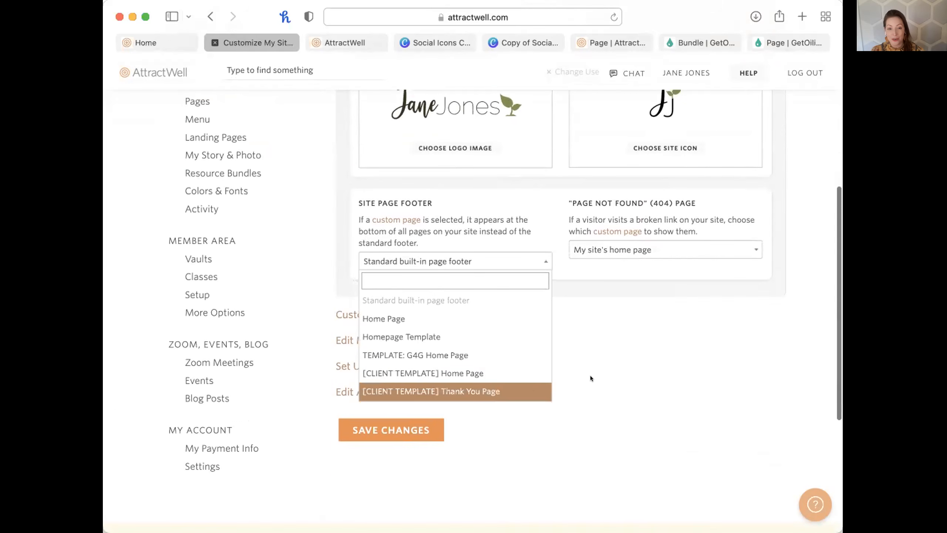
scroll(603, 316, "up", 8)
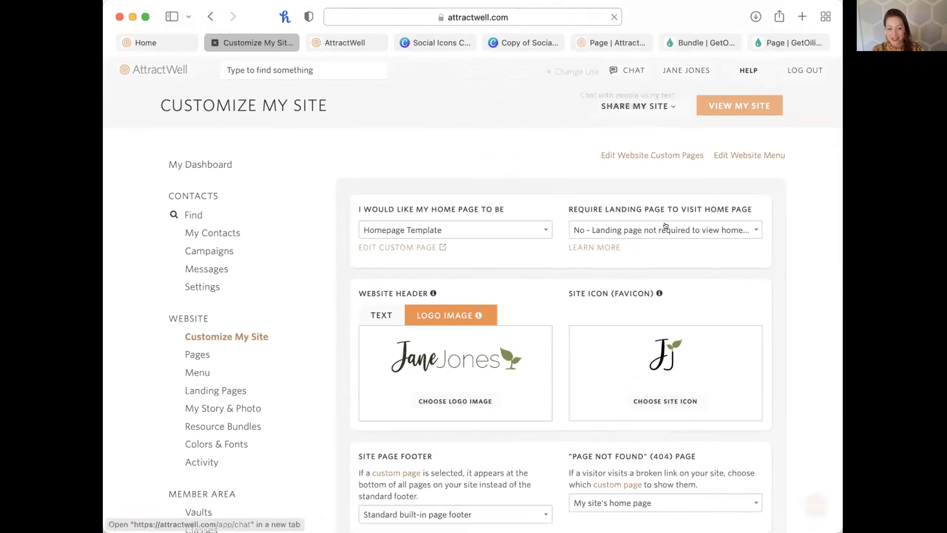
scroll(583, 315, "down", 1)
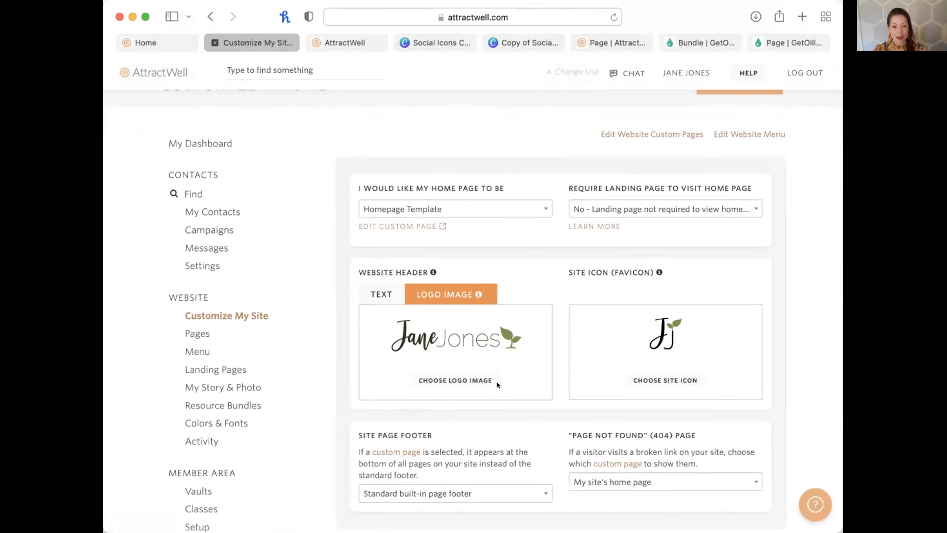
scroll(497, 383, "down", 10)
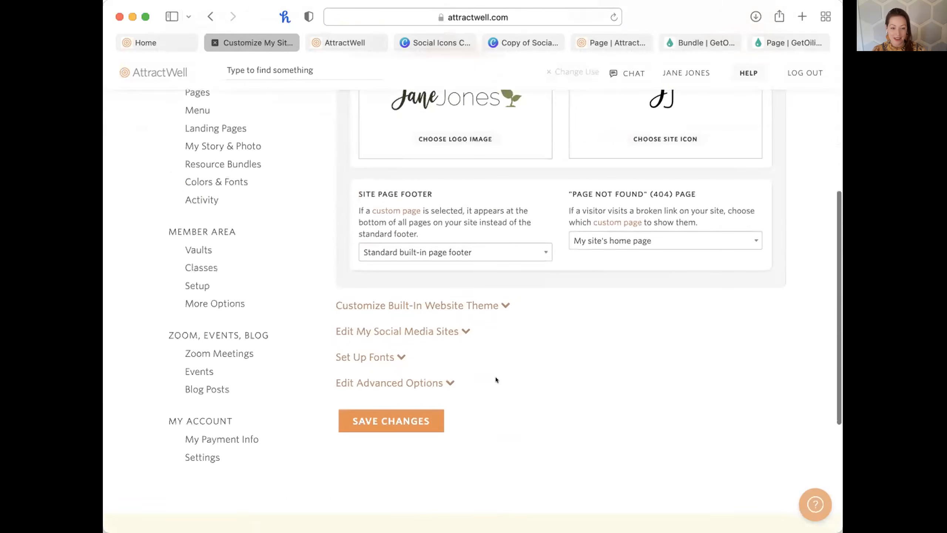
left_click(451, 253)
scroll(447, 355, "down", 3)
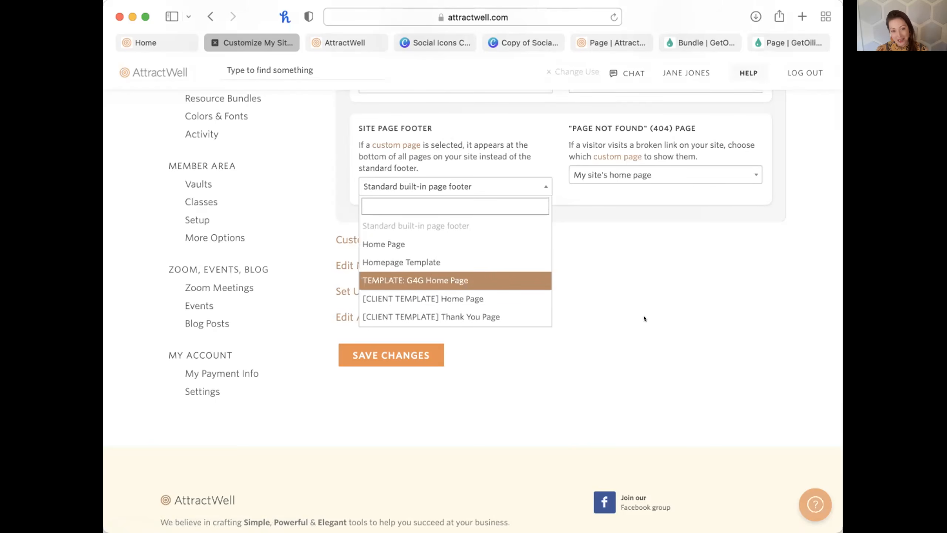
left_click(552, 365)
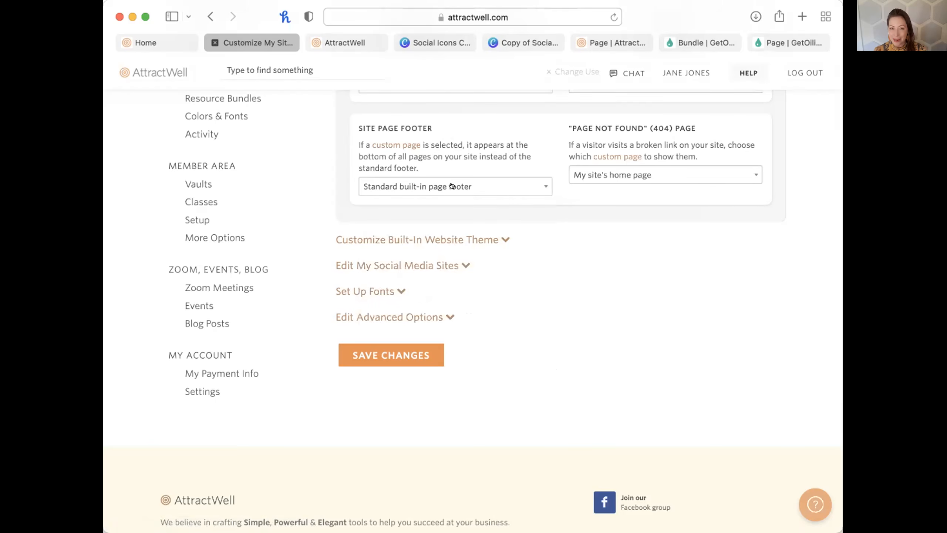
scroll(499, 256, "up", 2)
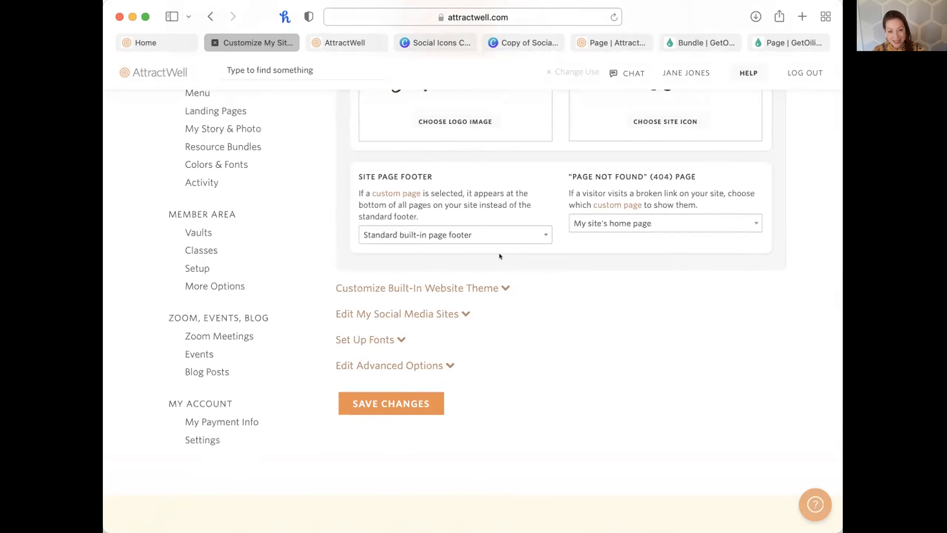
scroll(437, 235, "up", 5)
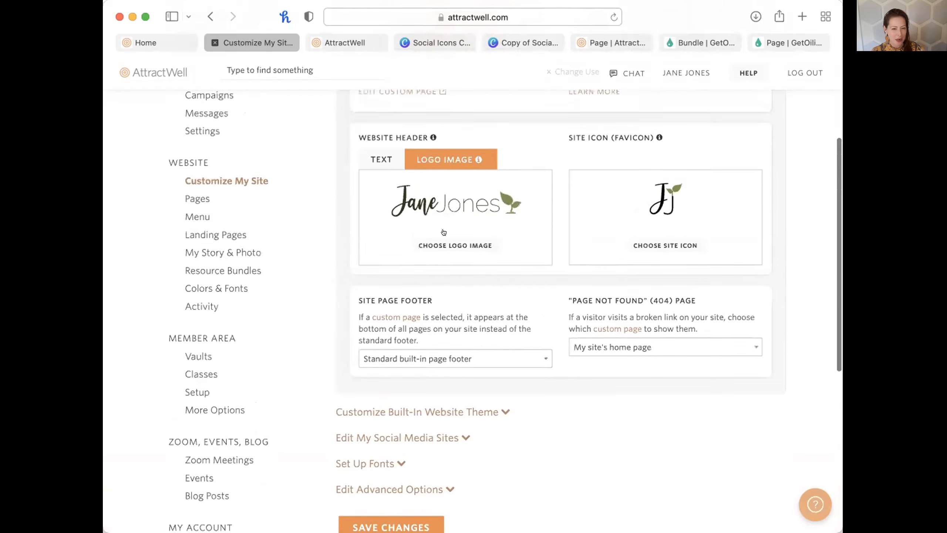
scroll(477, 334, "down", 2)
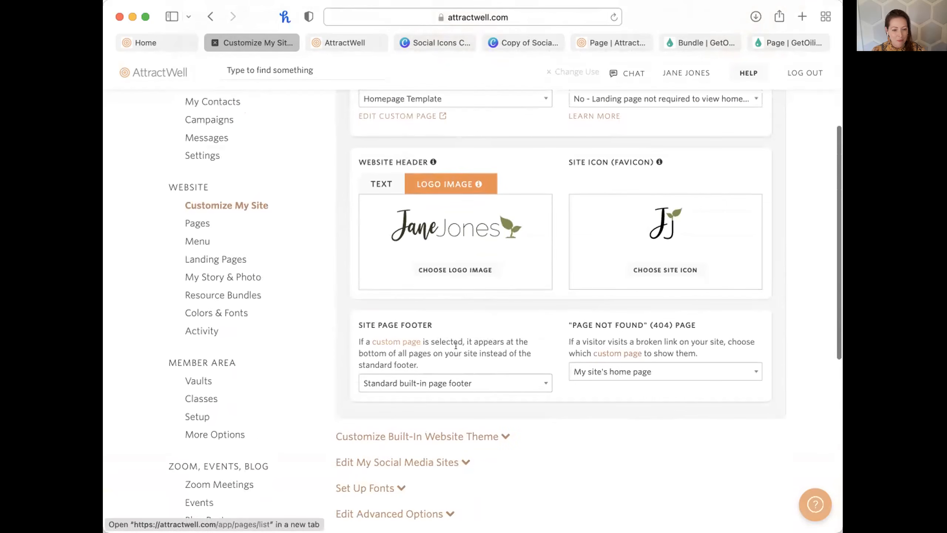
scroll(506, 357, "down", 2)
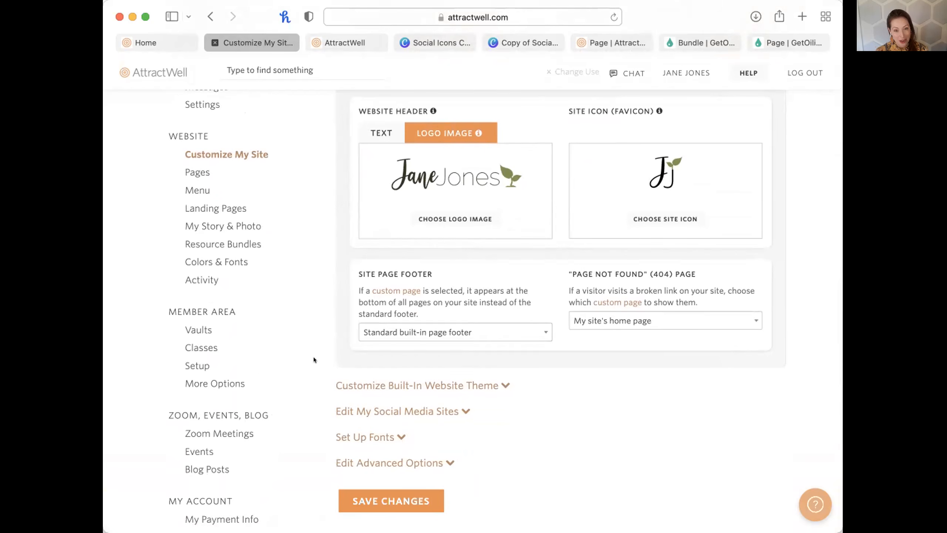
Bring the browser forward and switch to the Bundle | GetOiling tab.
scroll(275, 355, "down", 1)
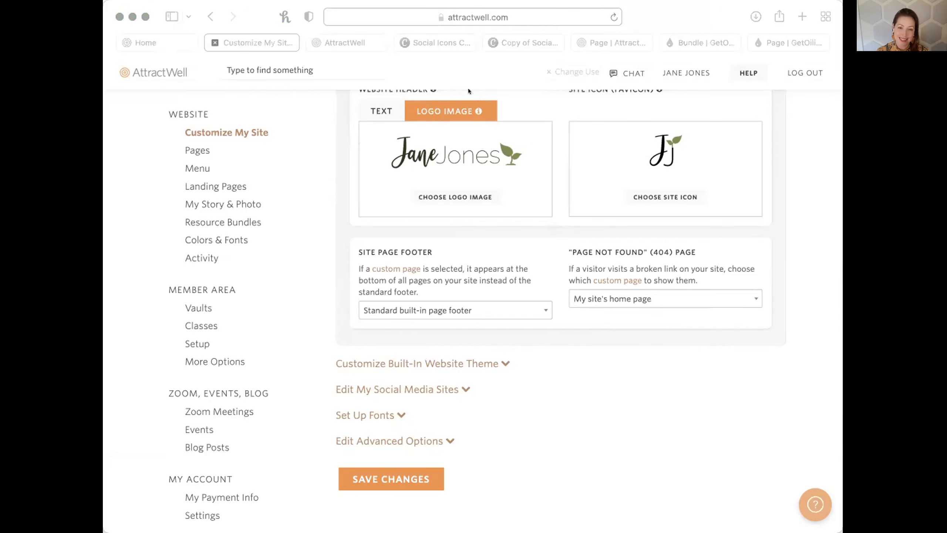
left_click(645, 406)
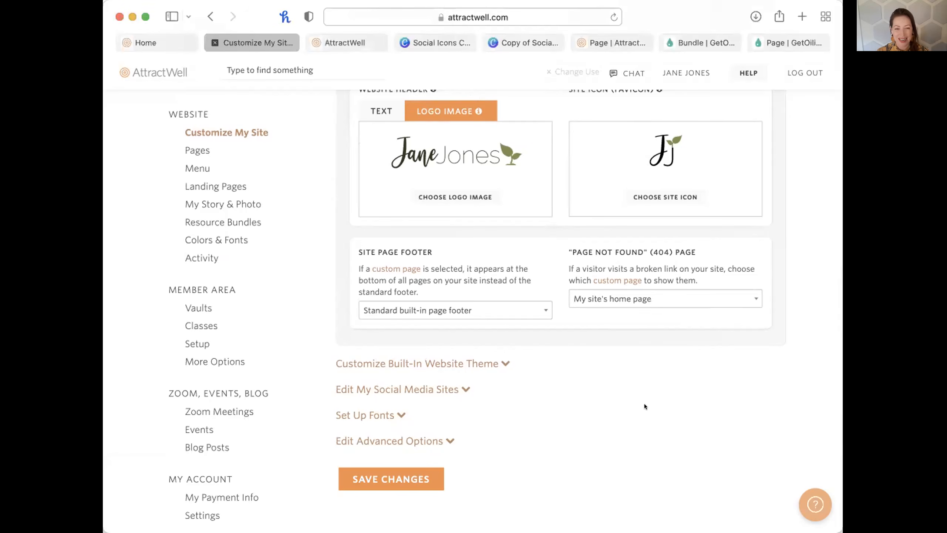
left_click(675, 43)
Check the GetOiling Page Footer page's settings unchanged, then dismiss the Bundle Claimed confirmation.
left_click(796, 40)
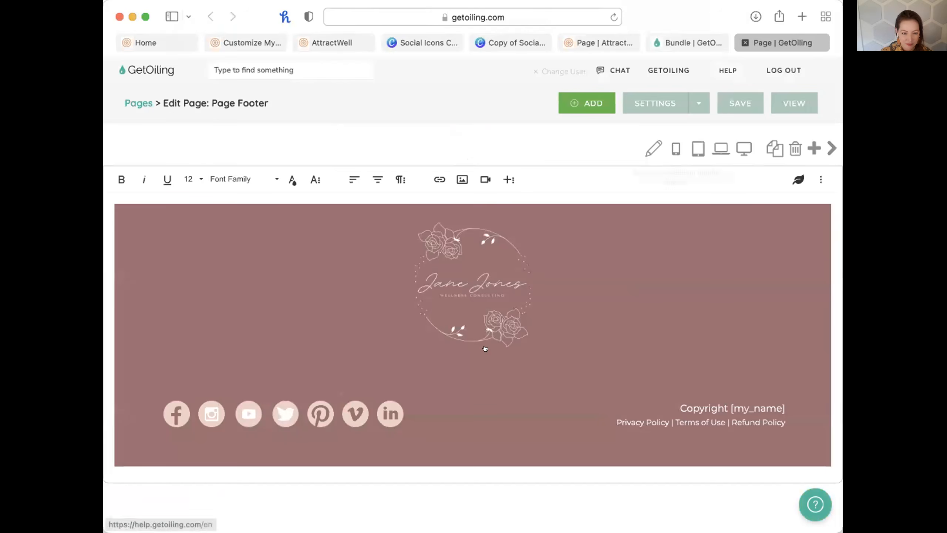
left_click(657, 103)
left_click(190, 345)
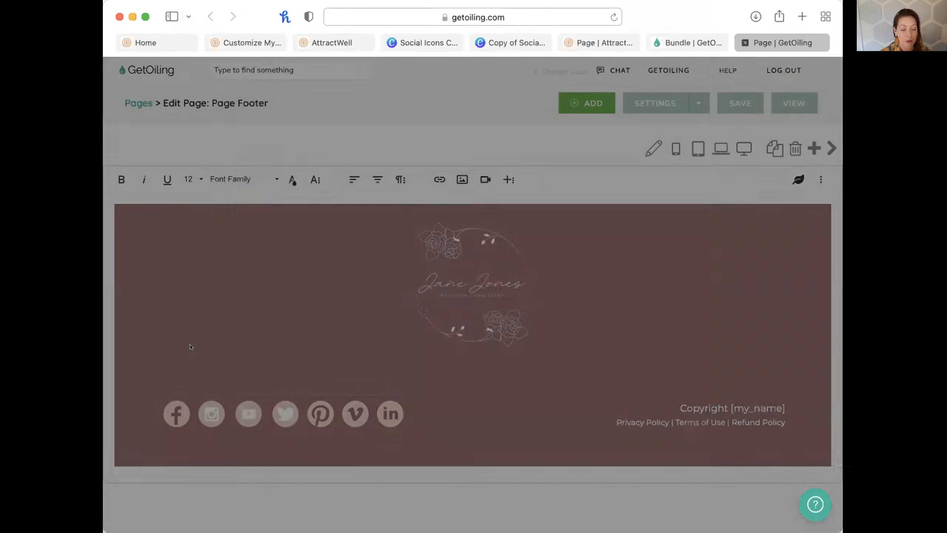
left_click(663, 44)
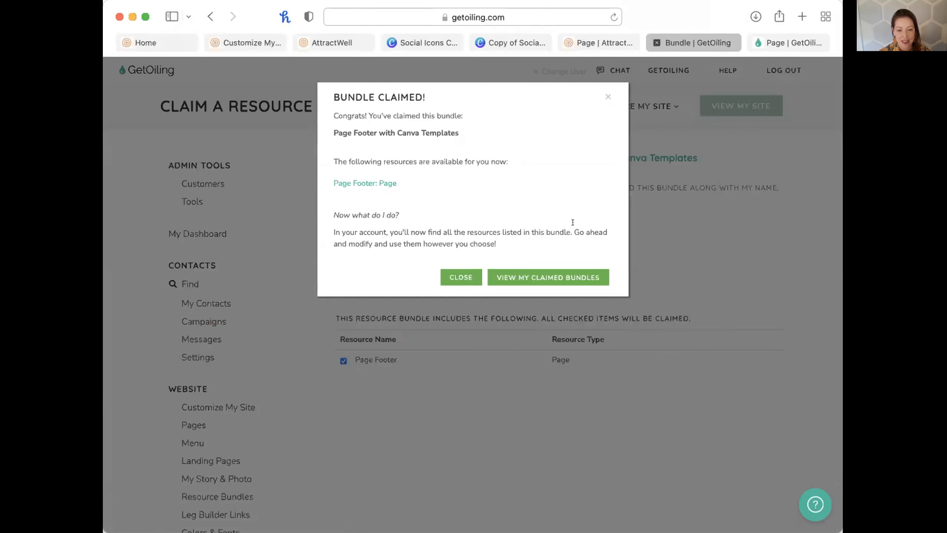
left_click(464, 278)
Browse GetOiling's Site Page Footer choices, keeping Standard built-in page footer.
left_click(215, 403)
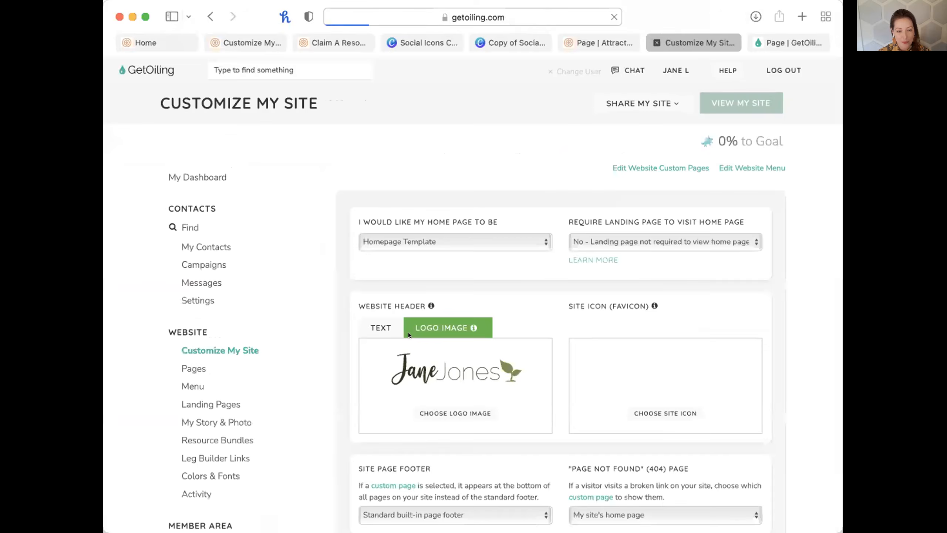
scroll(408, 333, "down", 5)
left_click(410, 340)
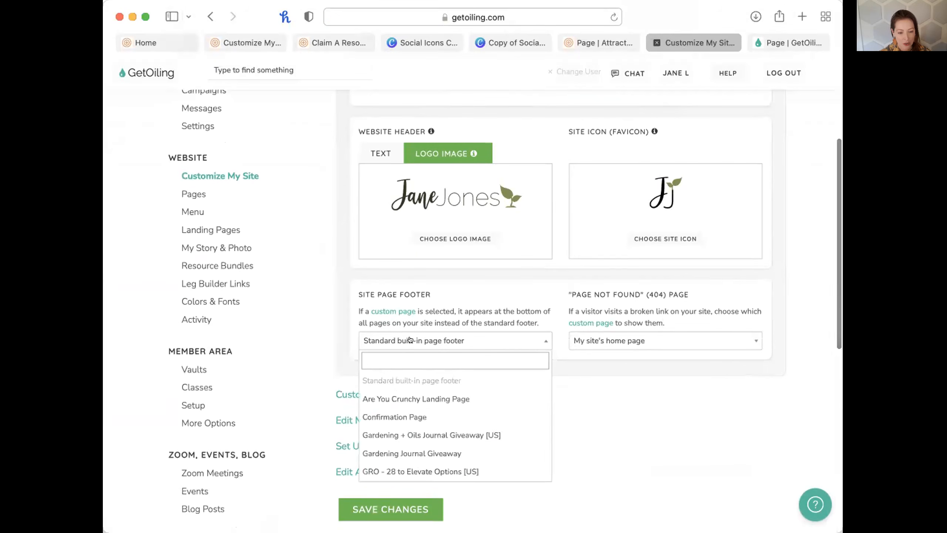
type("foot")
key("BackSpace")
key("BackSpace")
key("BackSpace")
key("BackSpace")
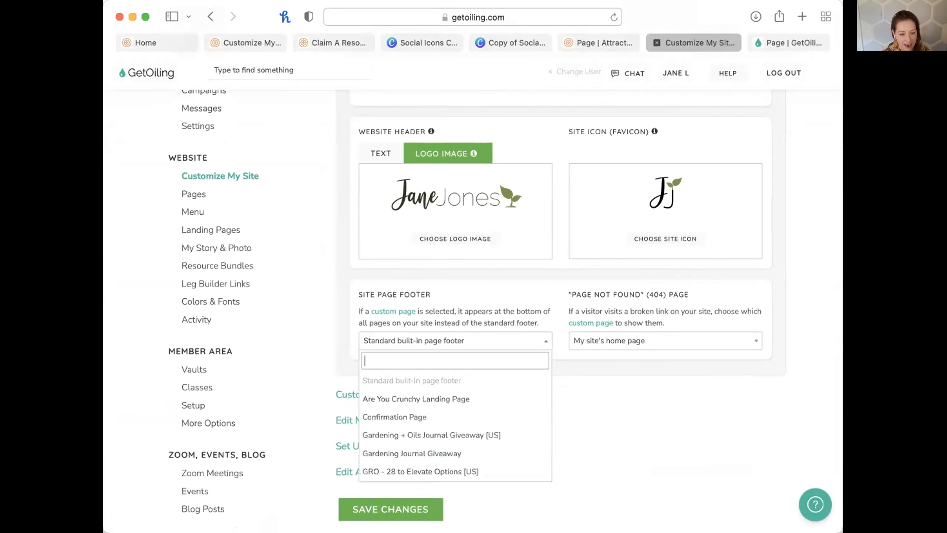
scroll(473, 380, "down", 2)
scroll(484, 383, "up", 2)
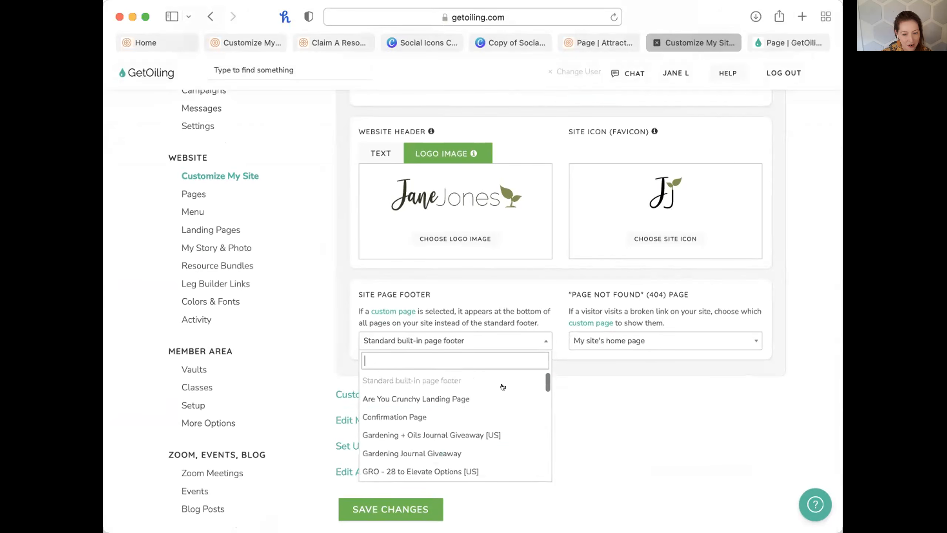
scroll(524, 408, "down", 6)
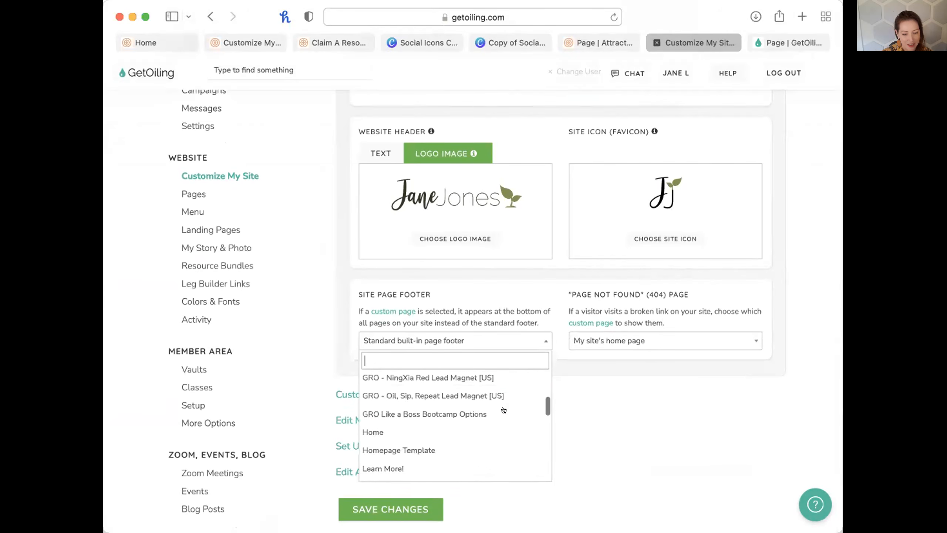
scroll(503, 410, "up", 3)
scroll(503, 409, "down", 15)
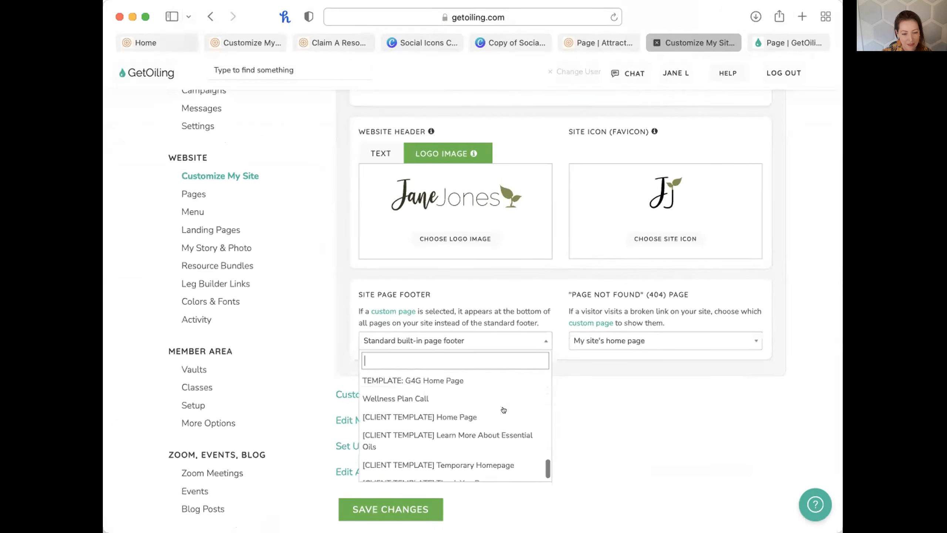
left_click(611, 345)
scroll(611, 345, "up", 10)
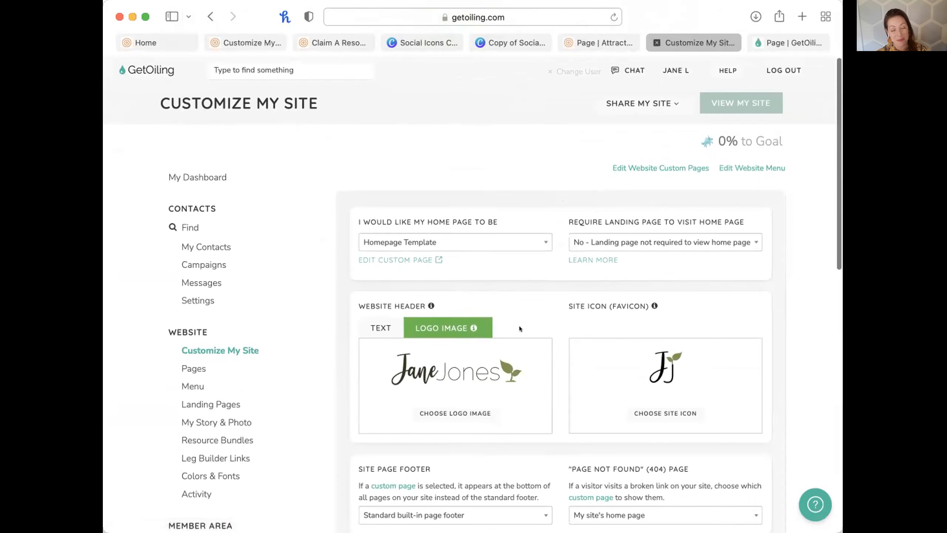
Save the mauve GetOiling Page Footer page anyway, overwriting the other saved copy.
left_click(760, 34)
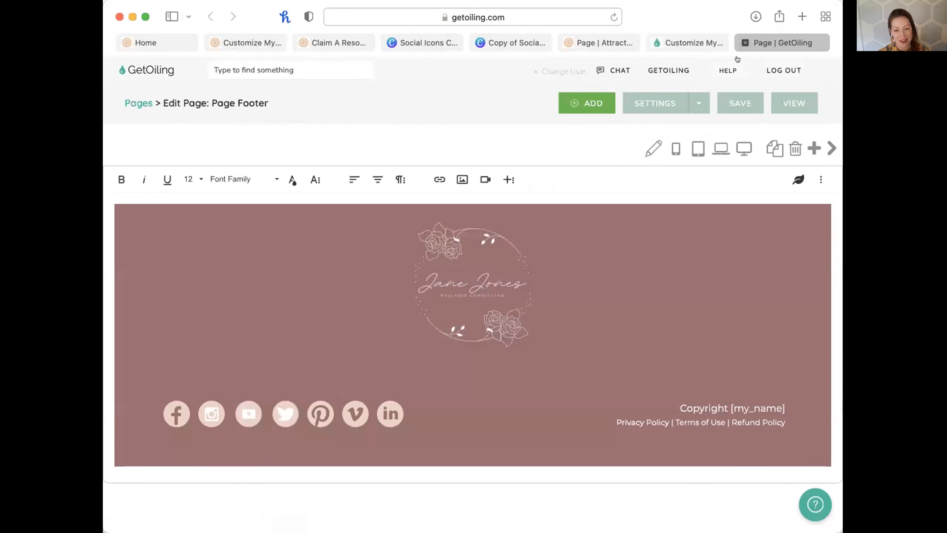
left_click(733, 108)
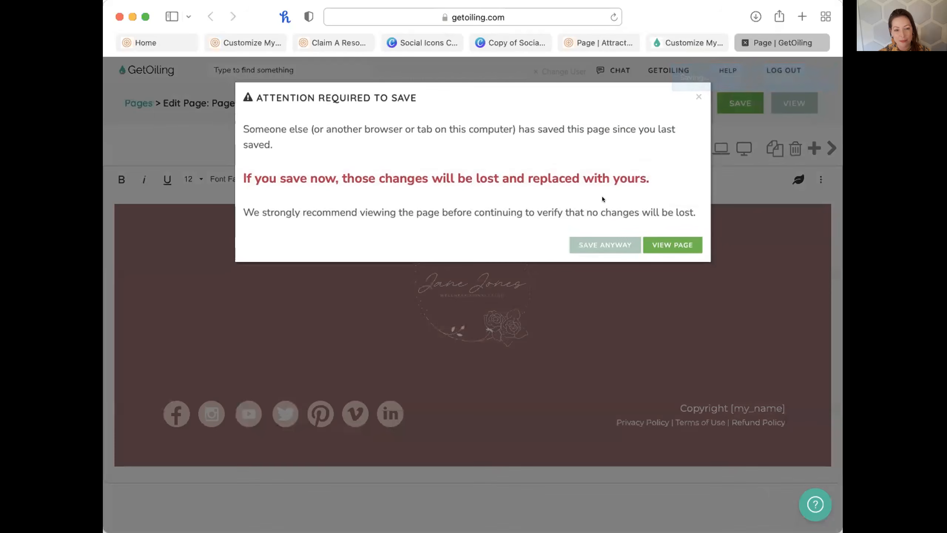
left_click(605, 244)
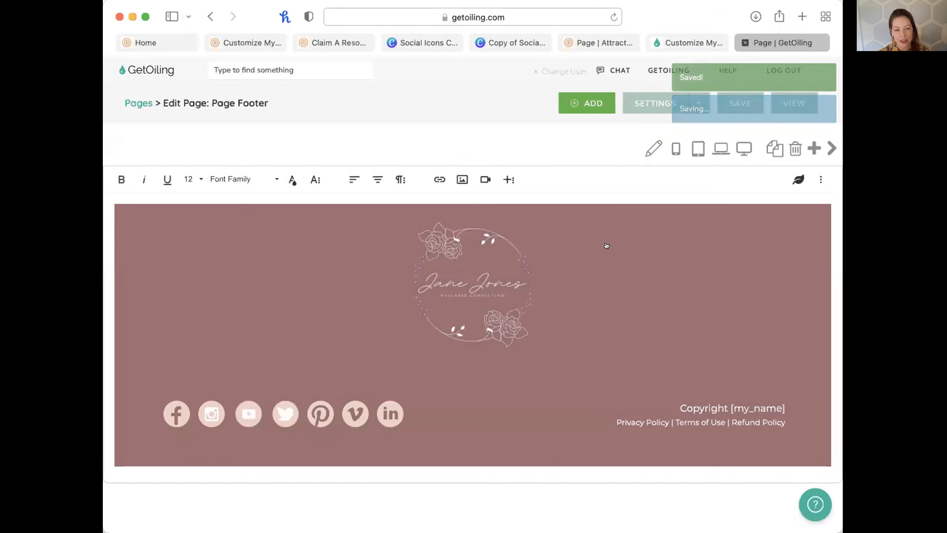
Compare with the AttractWell footer editor, then return to GetOiling's Customize My Site tab.
left_click(666, 42)
left_click(583, 43)
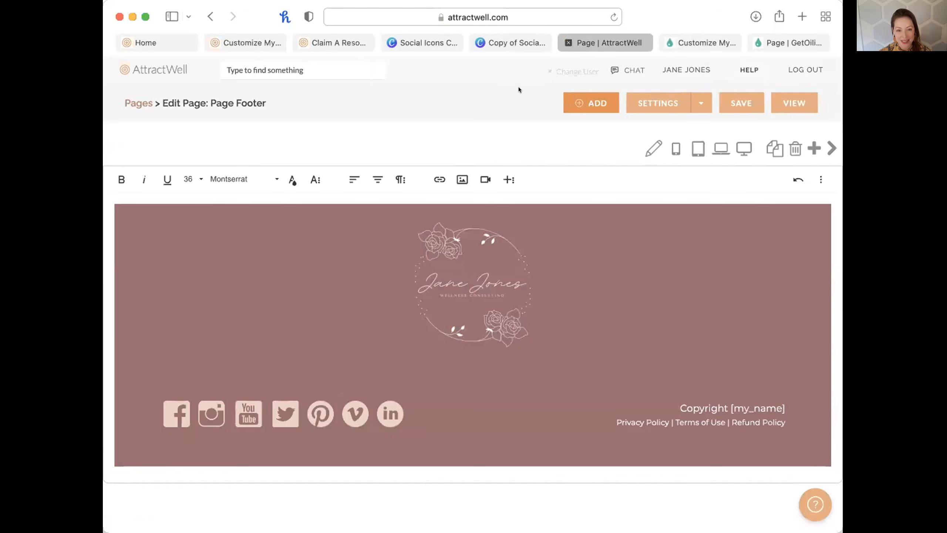
left_click(769, 39)
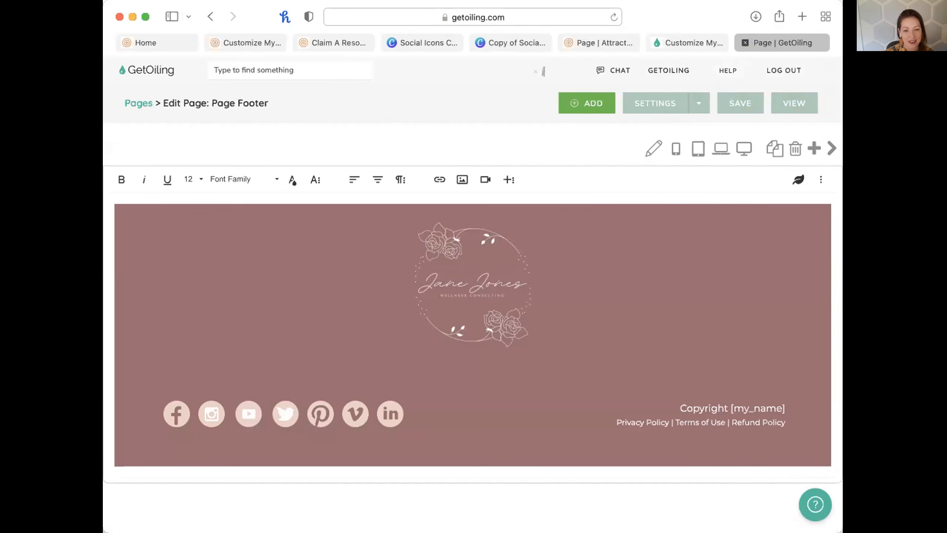
left_click(558, 74)
left_click(707, 44)
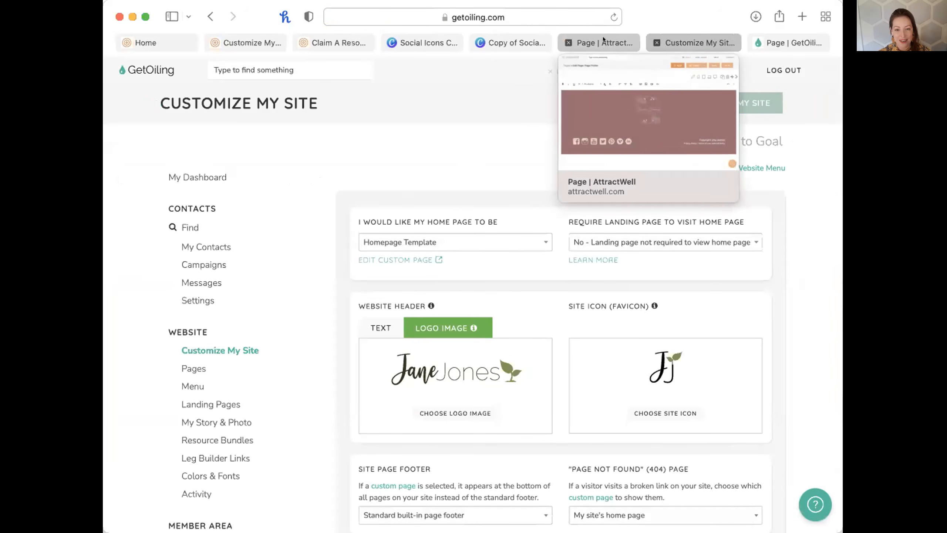
Load the AttractWell bundle claim URL on getoiling.com by replacing attractwell with getoiling.
left_click(604, 37)
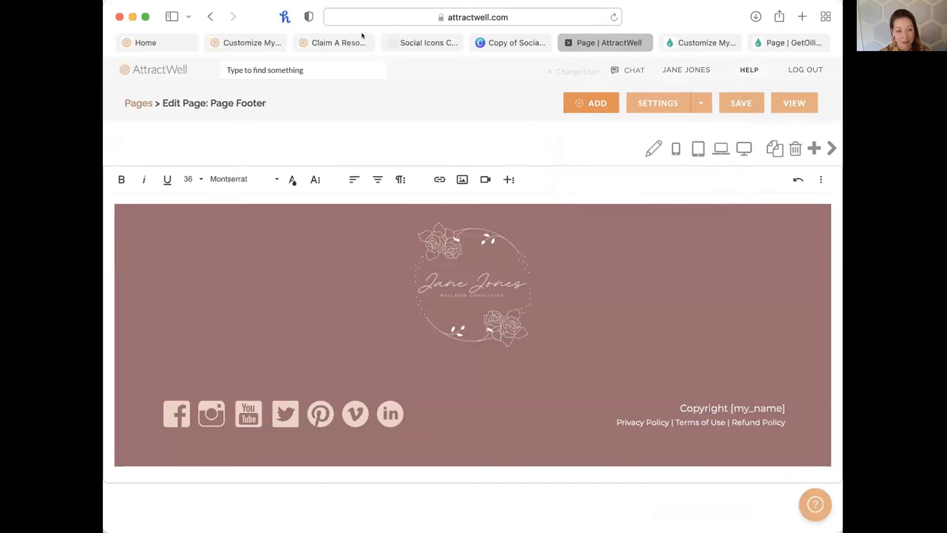
left_click(339, 41)
left_click(468, 9)
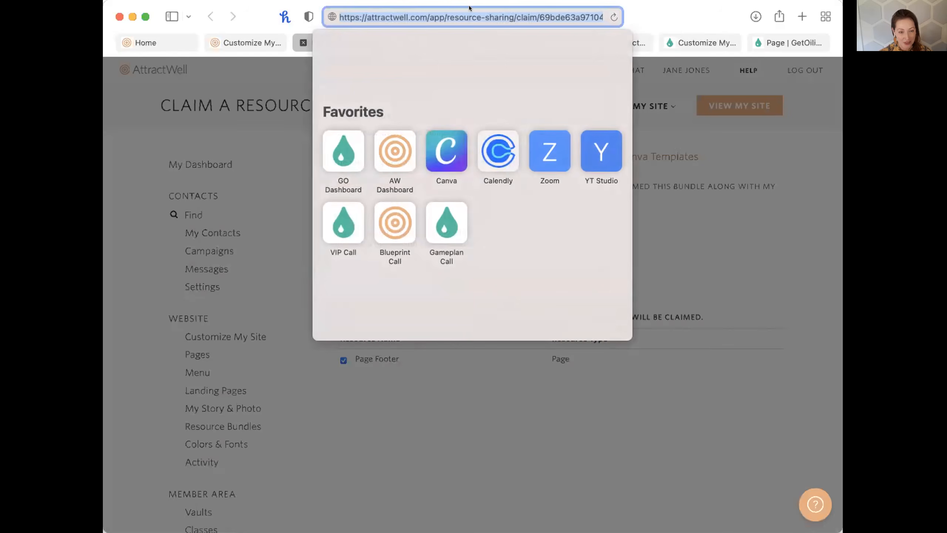
left_click(699, 41)
left_click(354, 16)
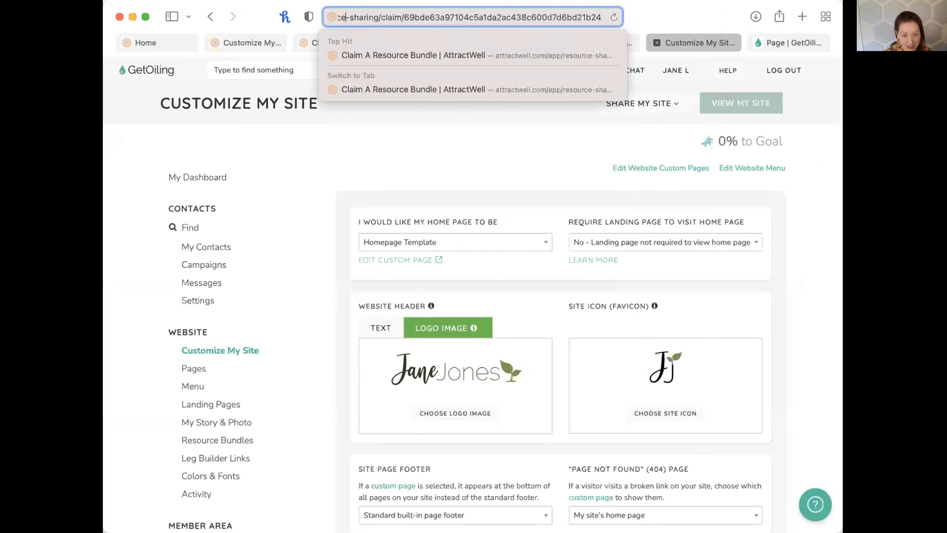
key("Left")
key("Left")
key("Left")
key("Left")
key("Left")
key("Left")
key("Left")
double_click(366, 8)
type("getoiling")
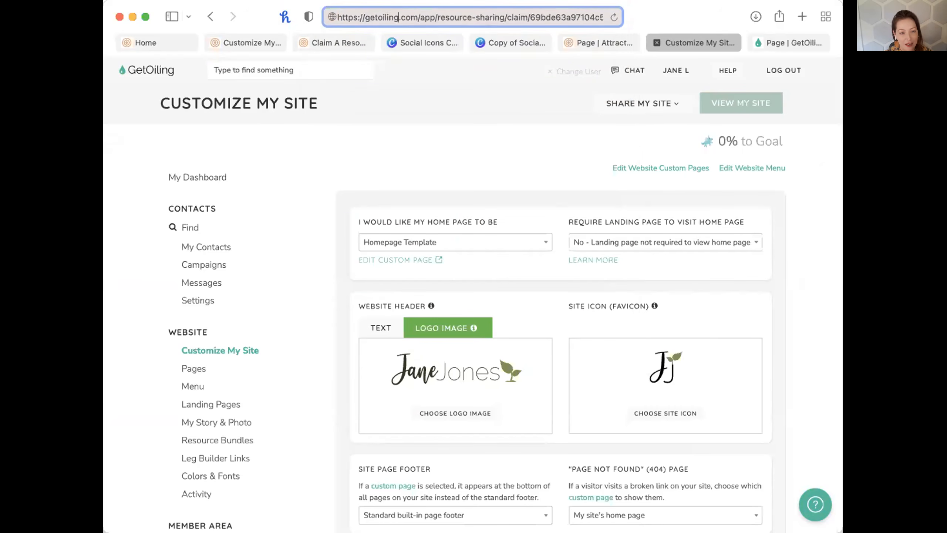
key("Return")
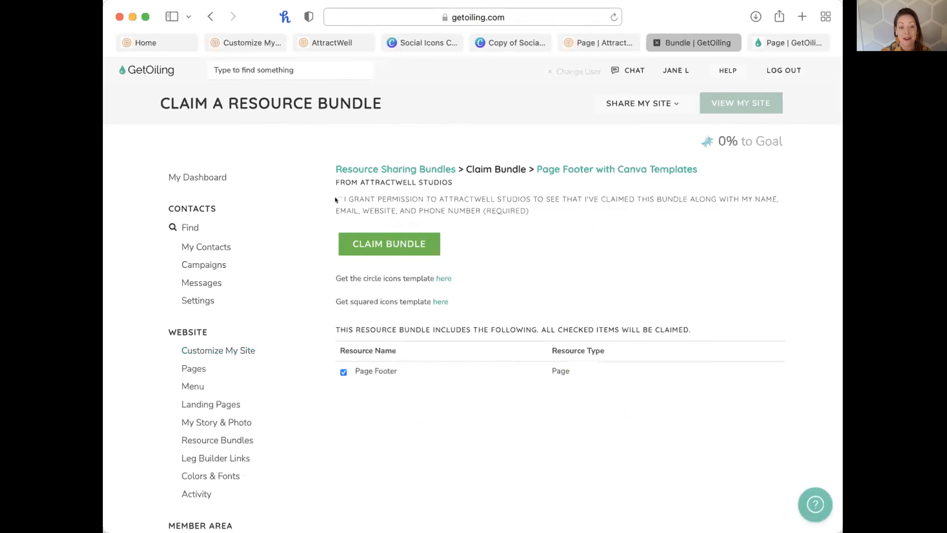
Claim the Page Footer with Canva Templates bundle, open Page Footer, then the Pages list.
left_click(356, 235)
left_click(529, 272)
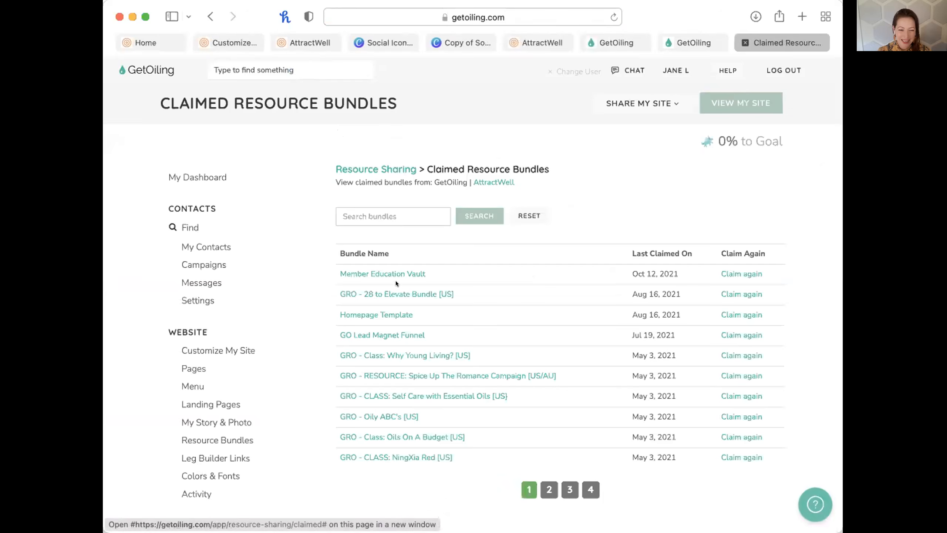
key("super+w")
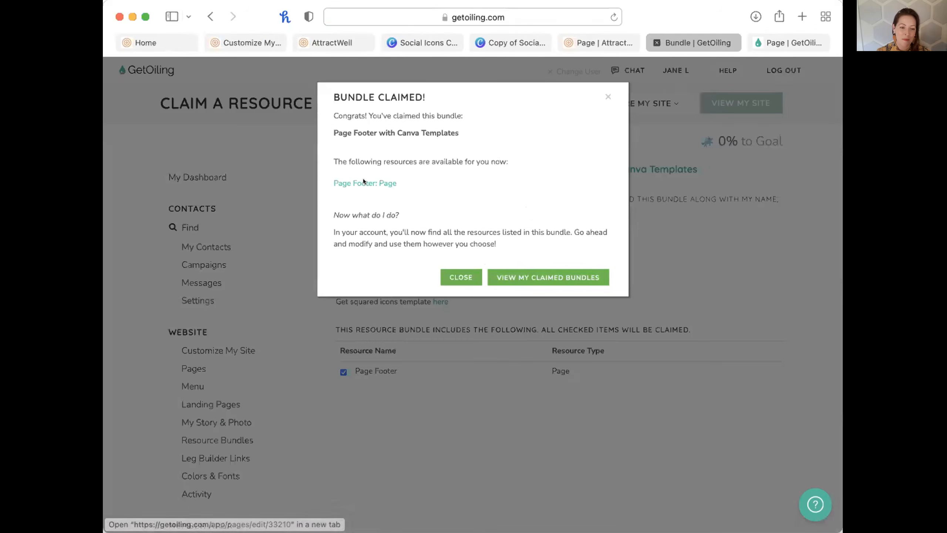
left_click(363, 182)
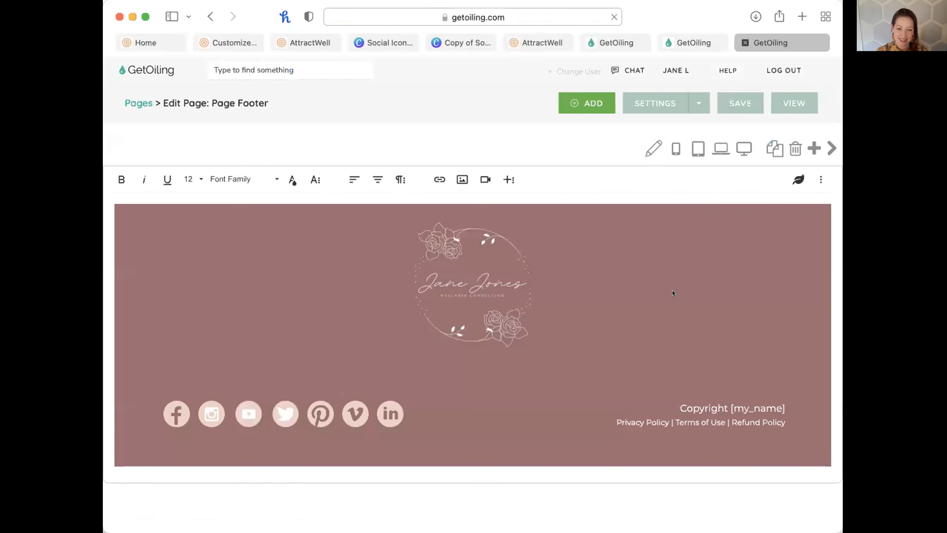
left_click(139, 103)
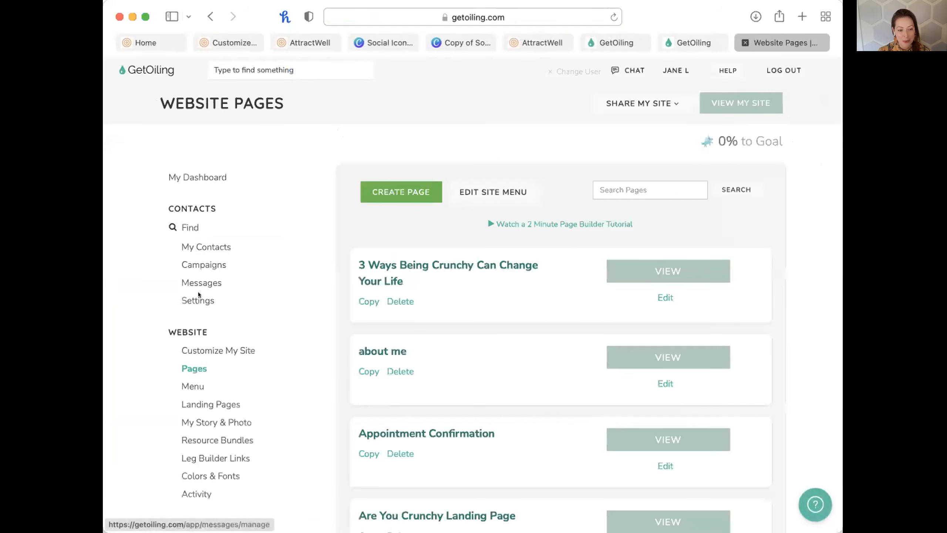
Recheck GetOiling's Site Page Footer choices, leaving the standard built-in footer.
scroll(232, 401, "down", 5)
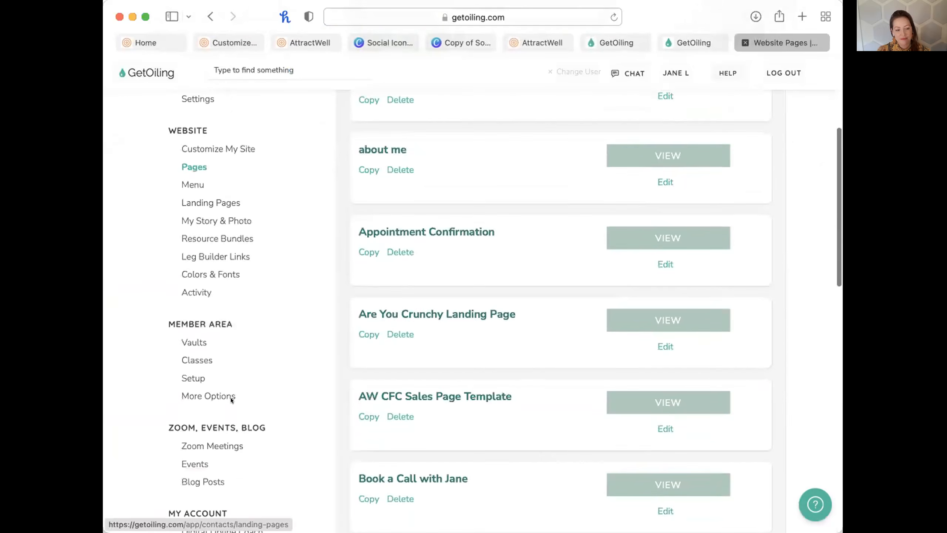
scroll(232, 399, "down", 4)
scroll(231, 407, "up", 3)
scroll(225, 144, "up", 2)
left_click(220, 187)
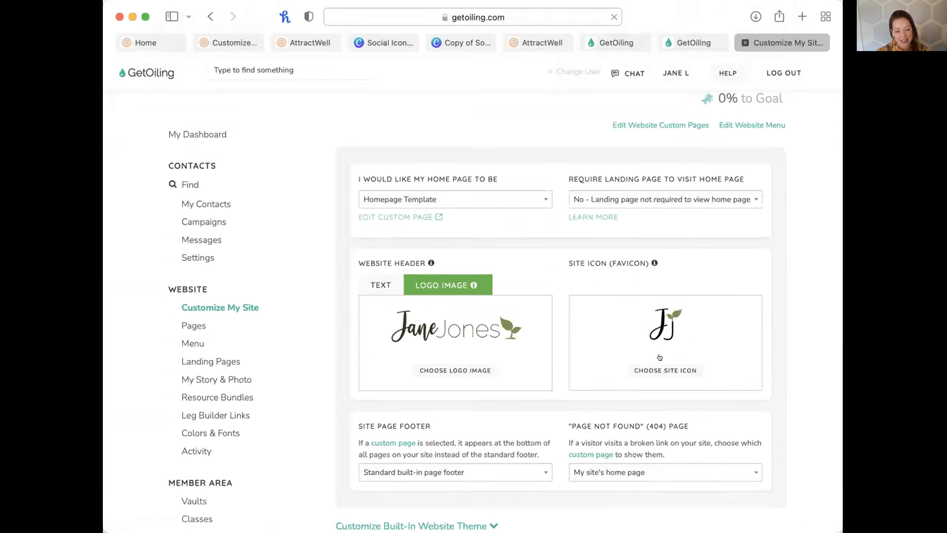
scroll(514, 317, "down", 5)
left_click(491, 331)
type("foo")
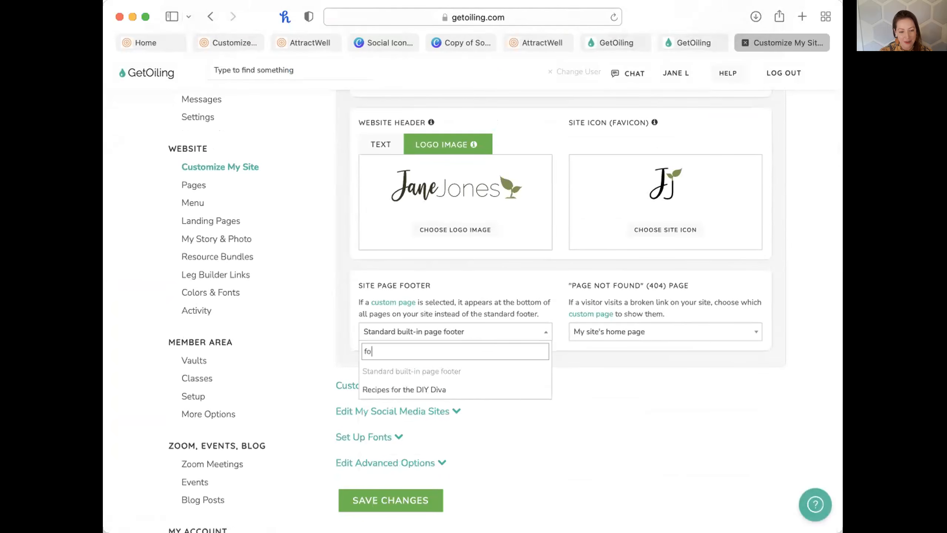
key("BackSpace")
key("BackSpace")
key("BackSpace")
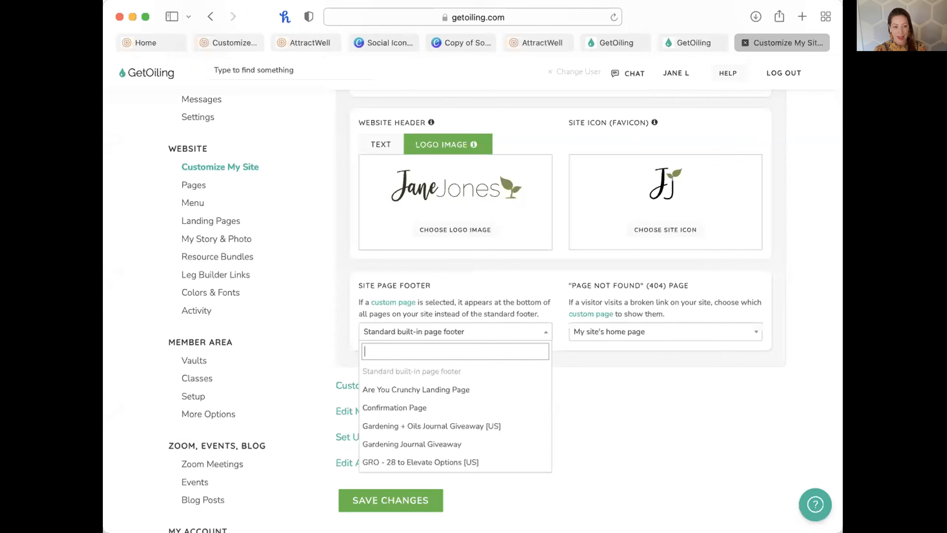
Switch to the AttractWell tab and dismiss the Bundle Claimed confirmation.
left_click(308, 43)
left_click(607, 97)
scroll(187, 428, "down", 2)
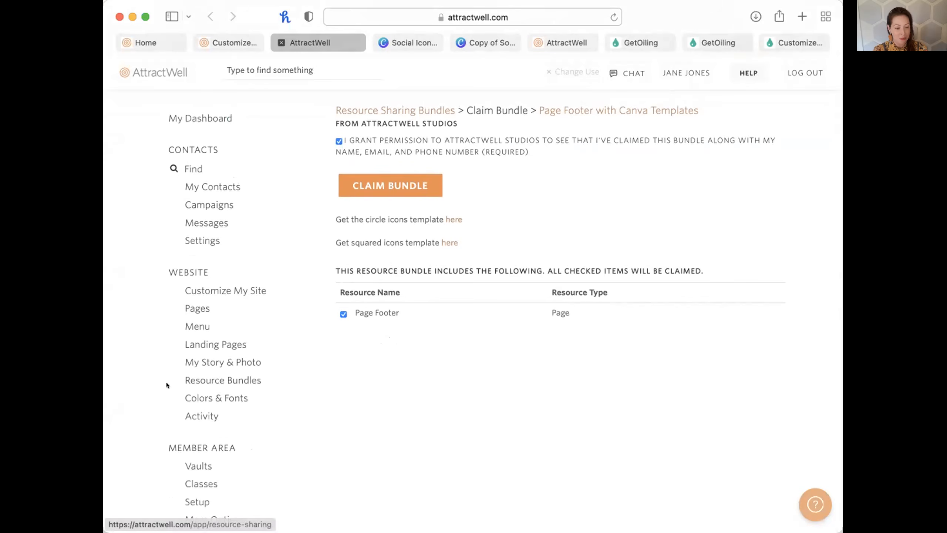
From Menu settings, view the live AttractWell site and open then close its contact form.
scroll(212, 364, "down", 1)
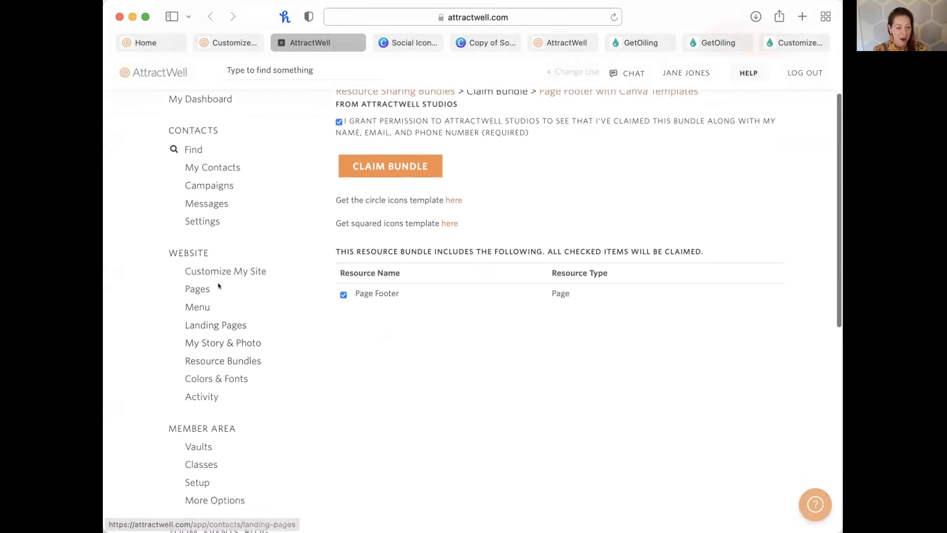
left_click(197, 307)
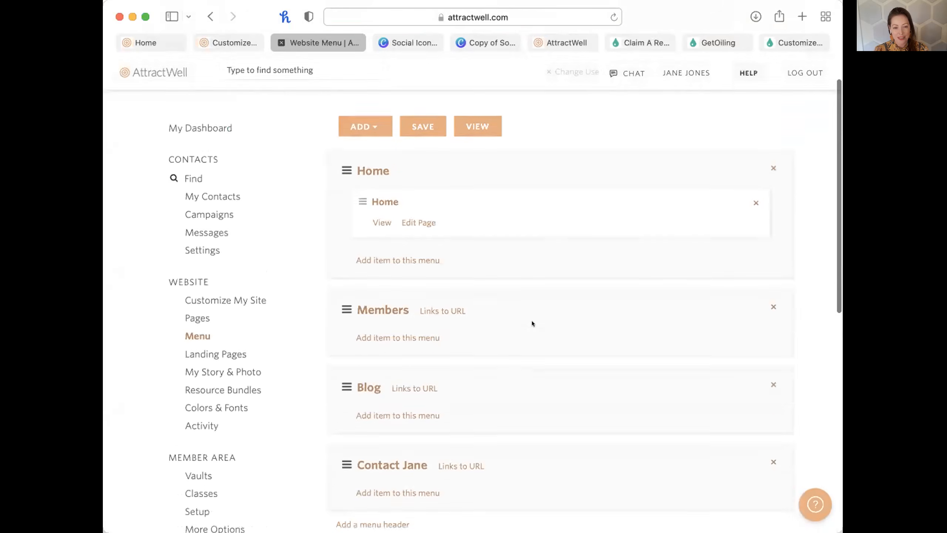
left_click(736, 97)
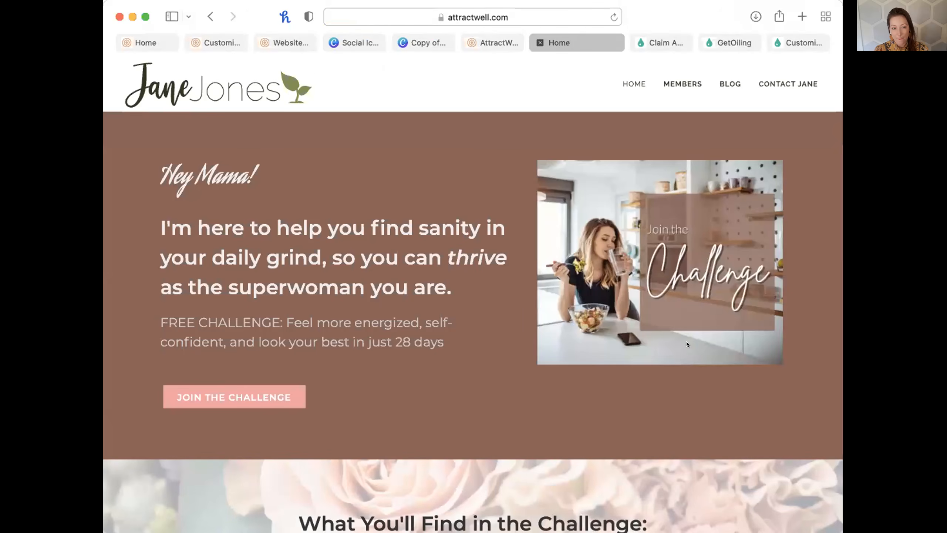
scroll(651, 490, "down", 5)
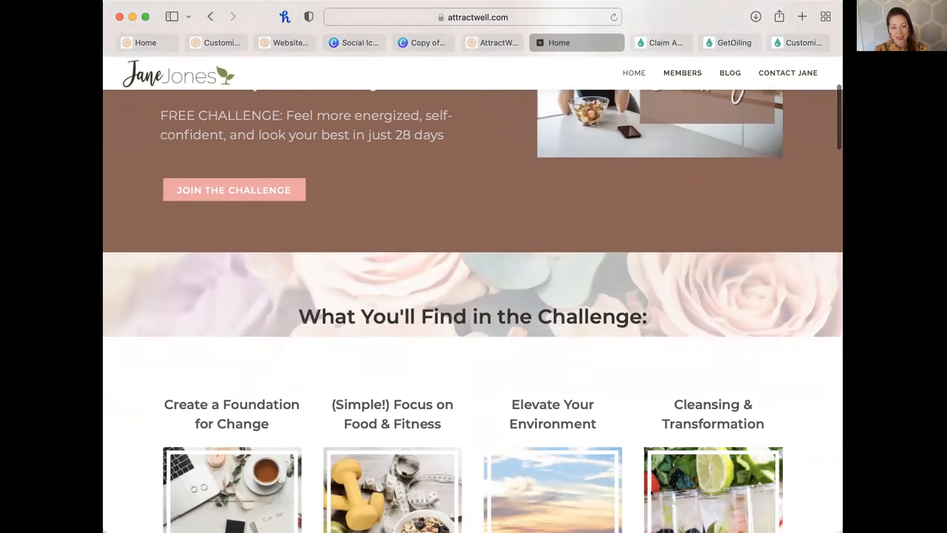
scroll(652, 490, "up", 3)
scroll(651, 490, "up", 3)
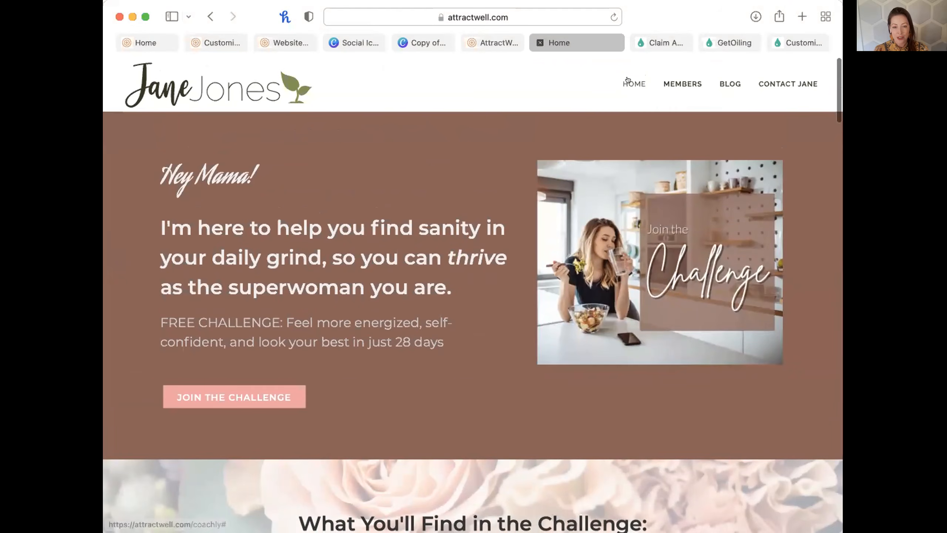
mouse_move(627, 79)
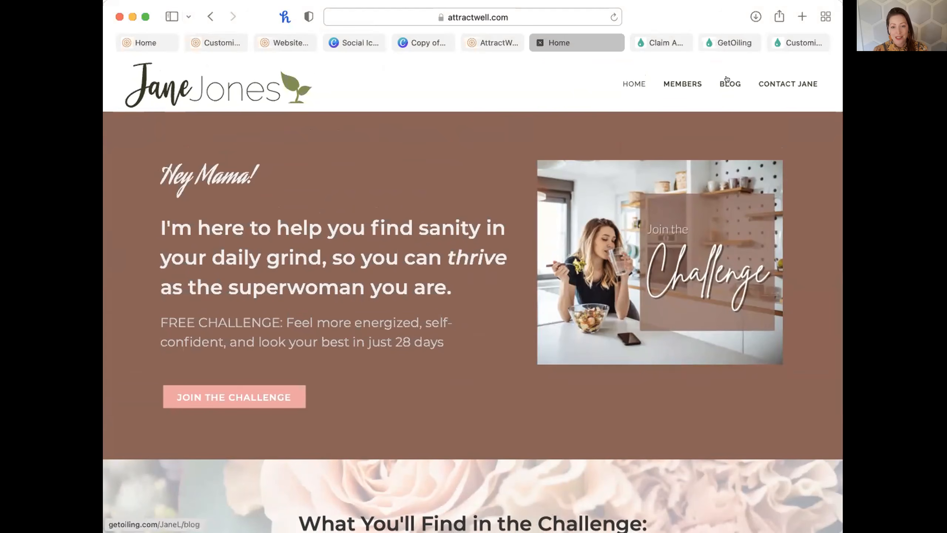
left_click(786, 84)
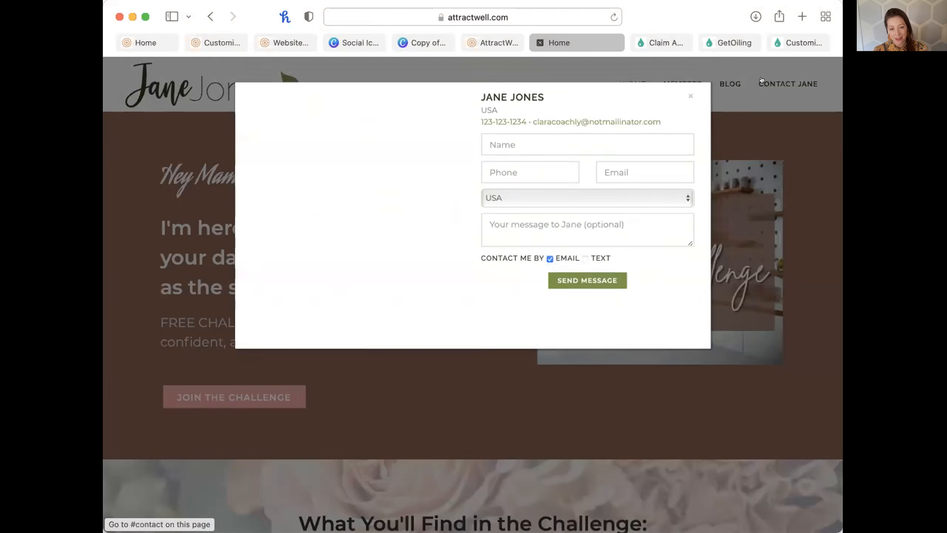
left_click(798, 193)
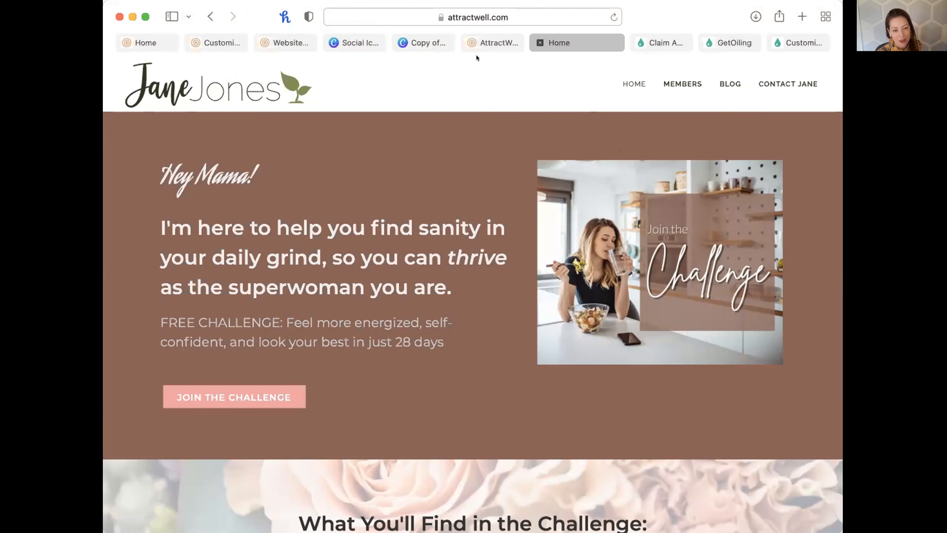
Return to the Website Menu editor after another look at the live home page.
left_click(223, 42)
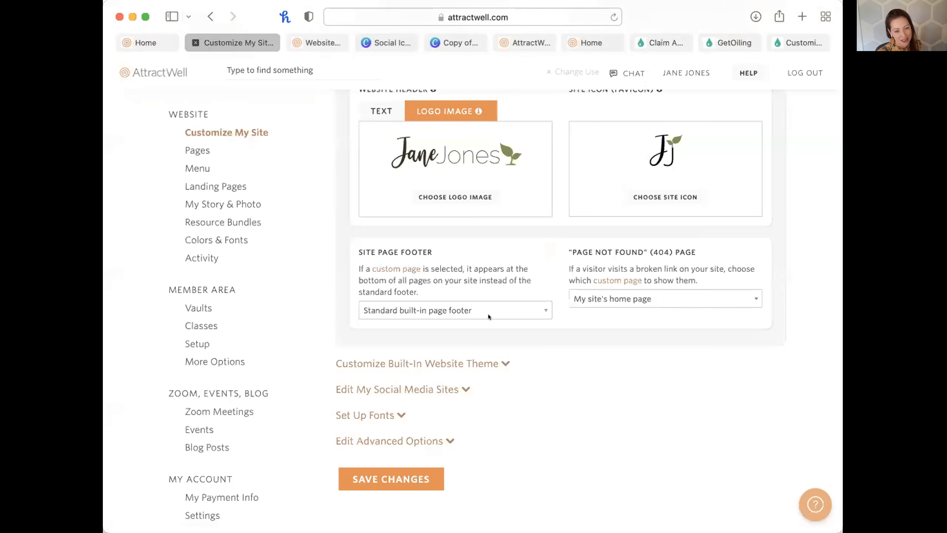
left_click(333, 44)
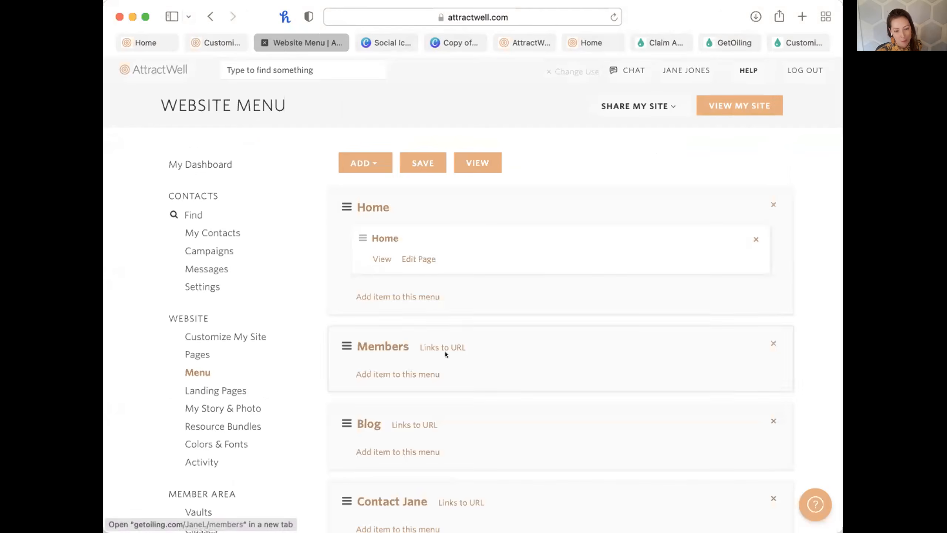
scroll(446, 352, "down", 5)
scroll(446, 354, "up", 5)
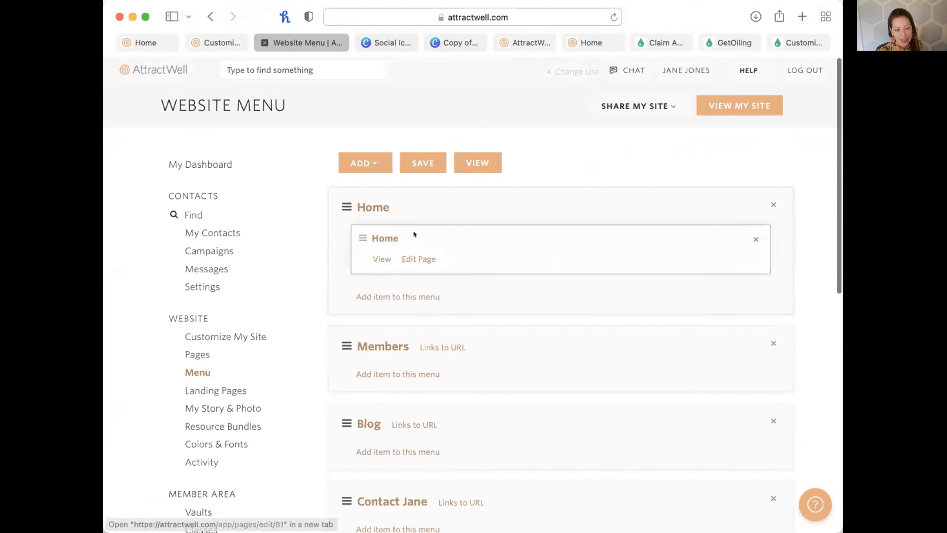
left_click(595, 39)
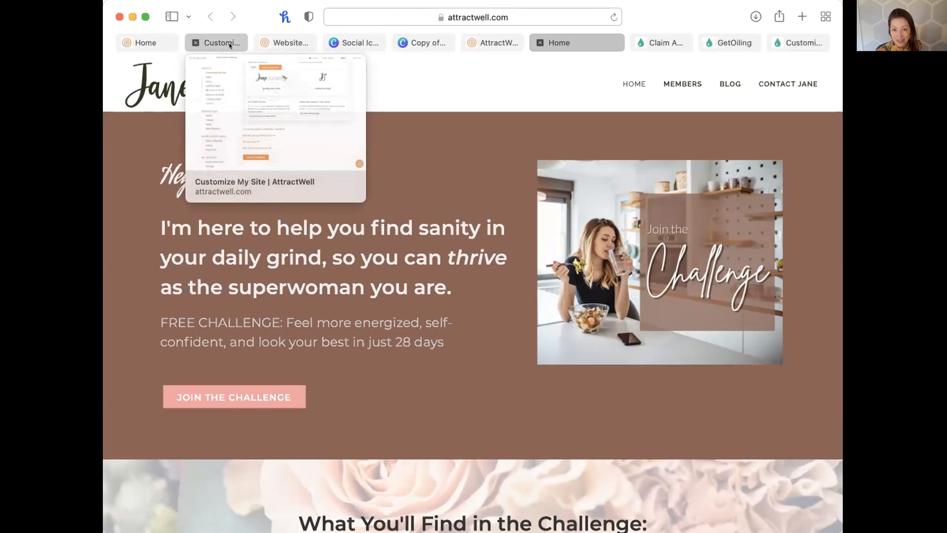
left_click(282, 43)
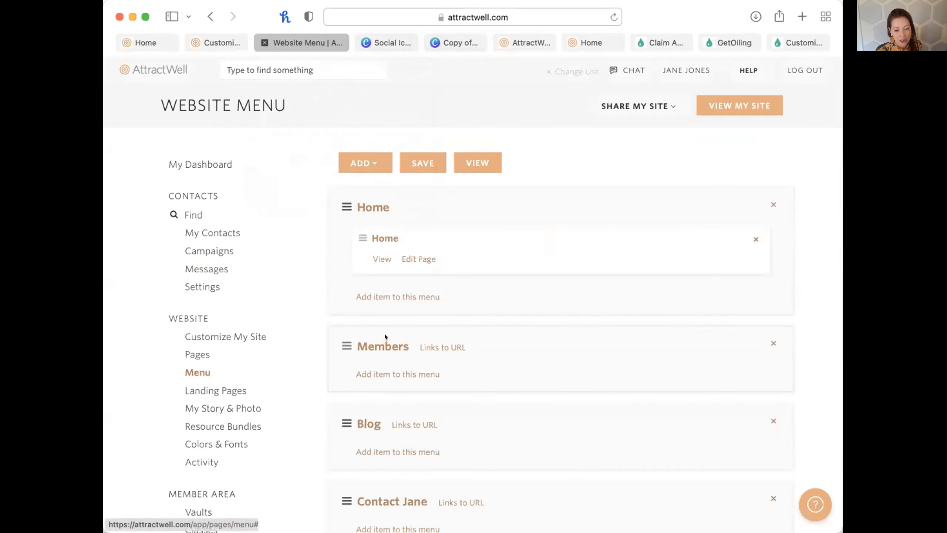
scroll(531, 318, "down", 5)
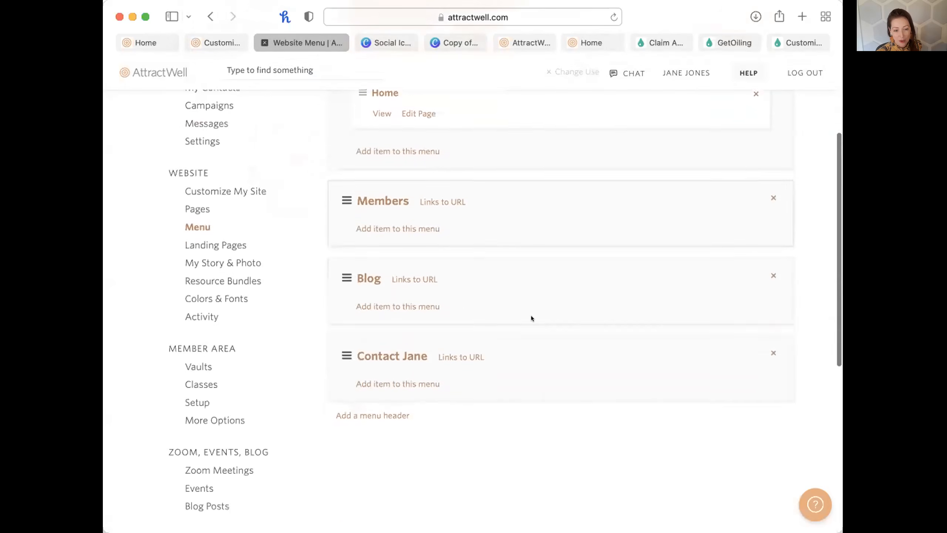
scroll(532, 318, "down", 1)
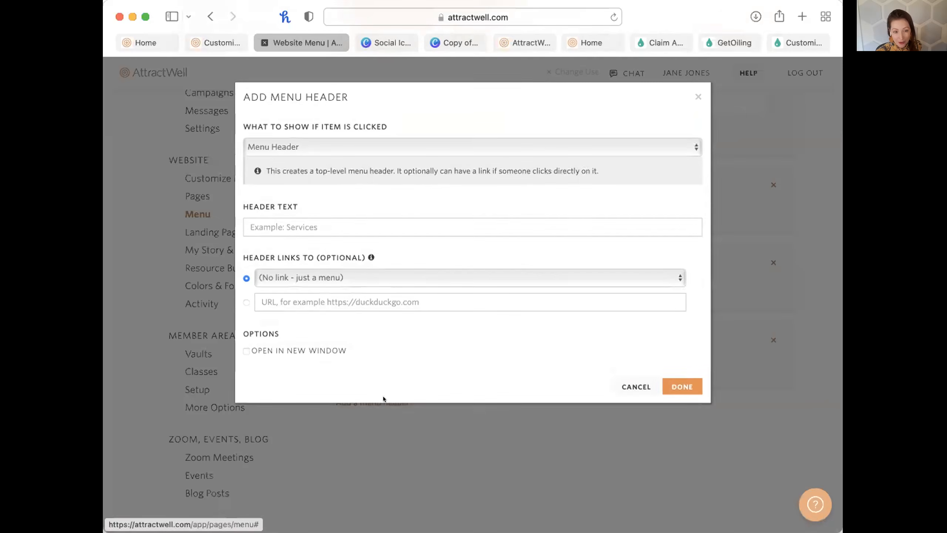
Add a 'Learn' menu header and start a new item under it.
left_click(293, 220)
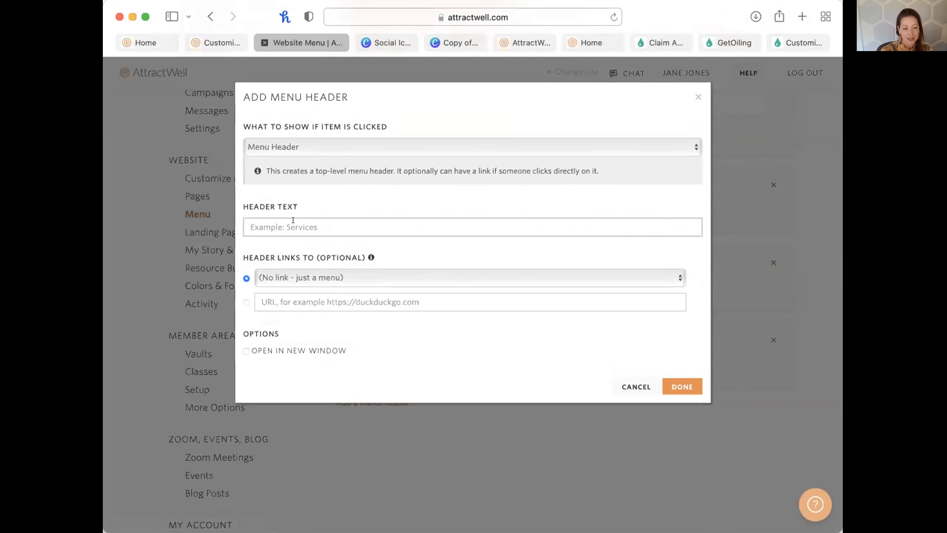
type("Lea")
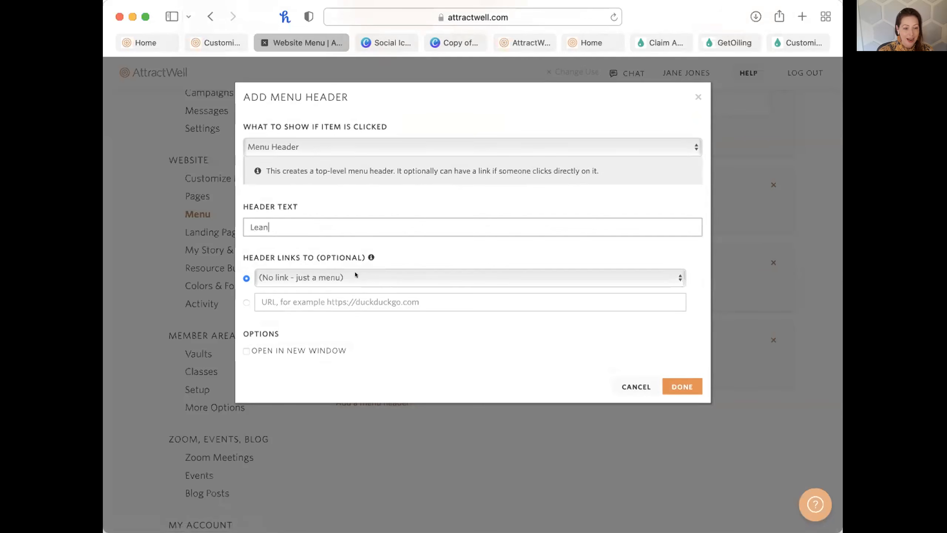
type("rn")
left_click(682, 386)
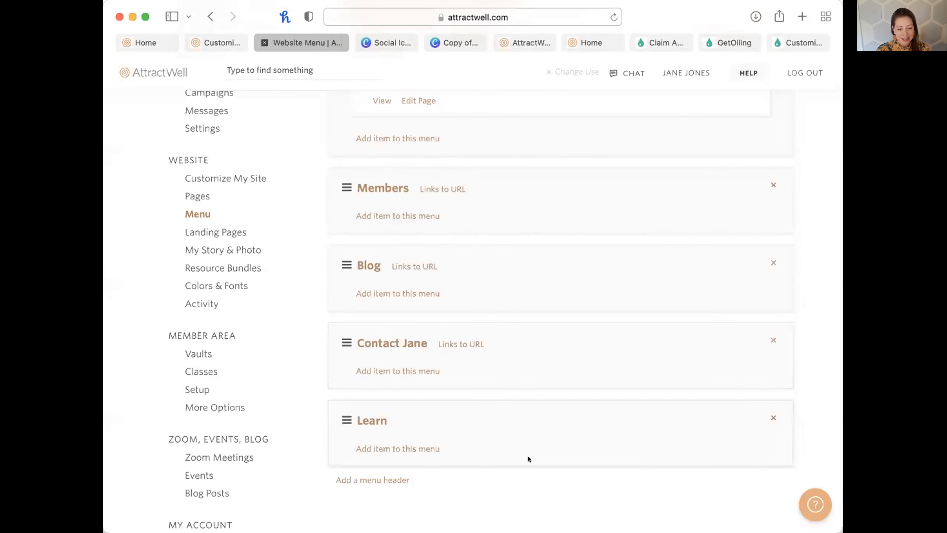
left_click(398, 448)
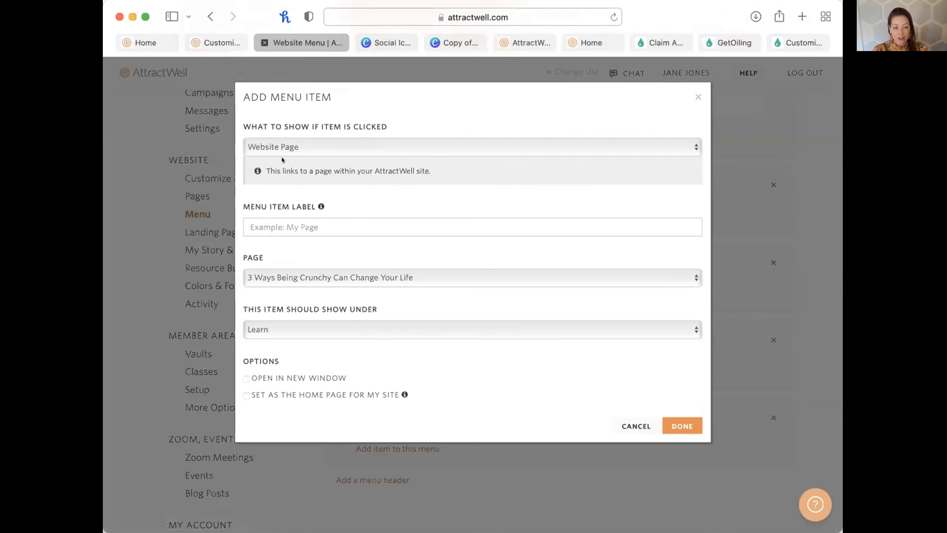
Keep the new item under Learn, after browsing item types and site pages.
left_click(282, 142)
left_click(281, 142)
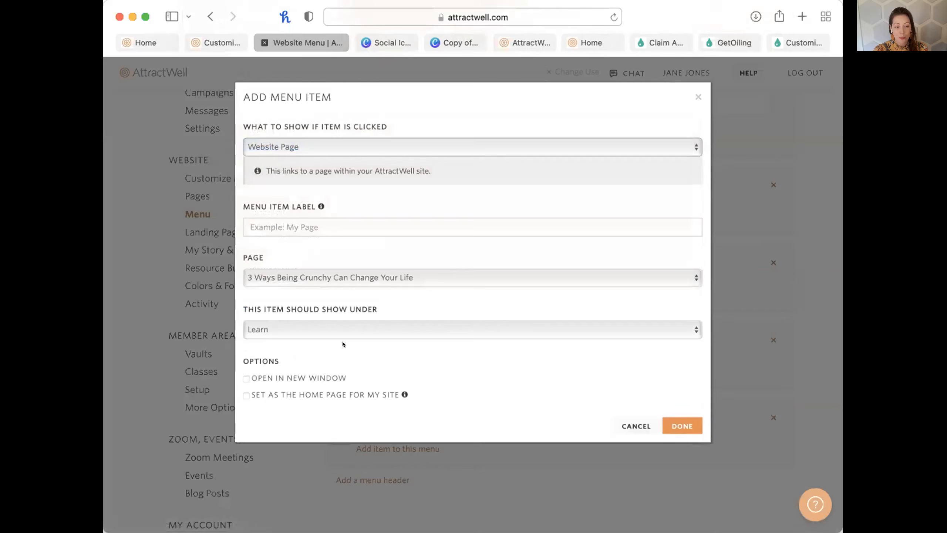
left_click(312, 326)
left_click(334, 251)
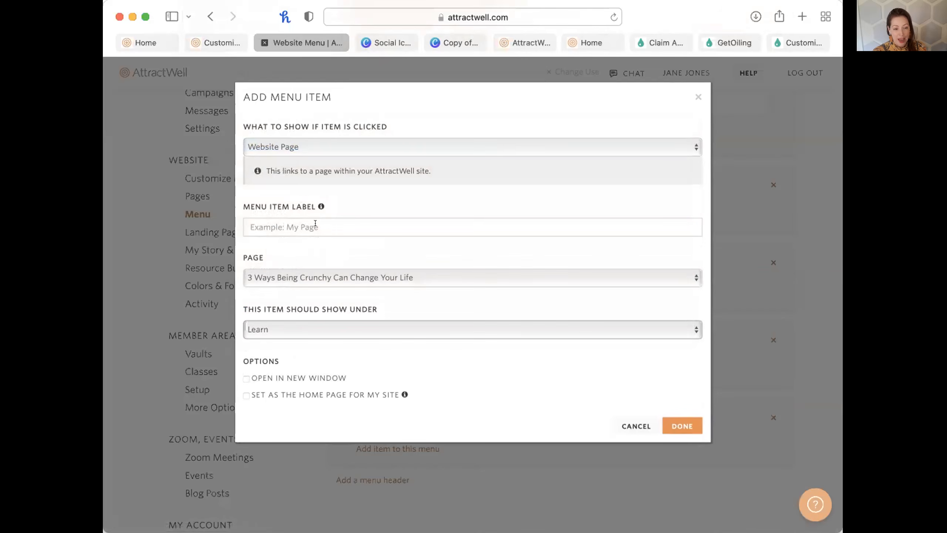
left_click(314, 282)
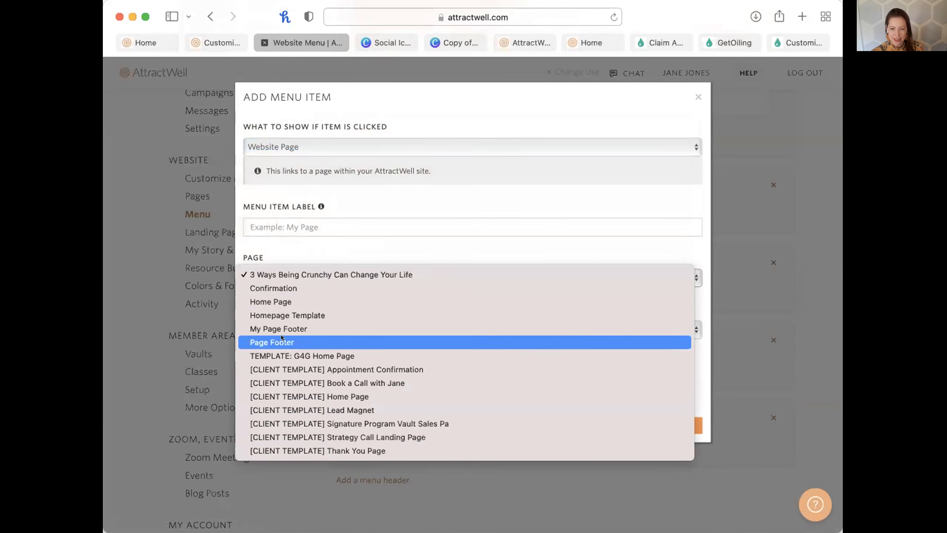
left_click(361, 189)
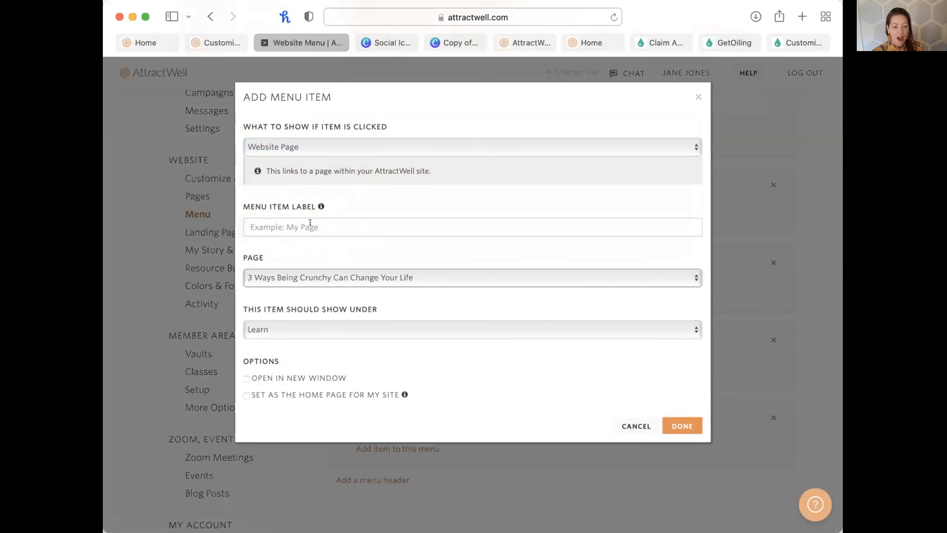
Try Web Link and Blog Post item types, settling on Blog Archive.
left_click(274, 147)
left_click(280, 158)
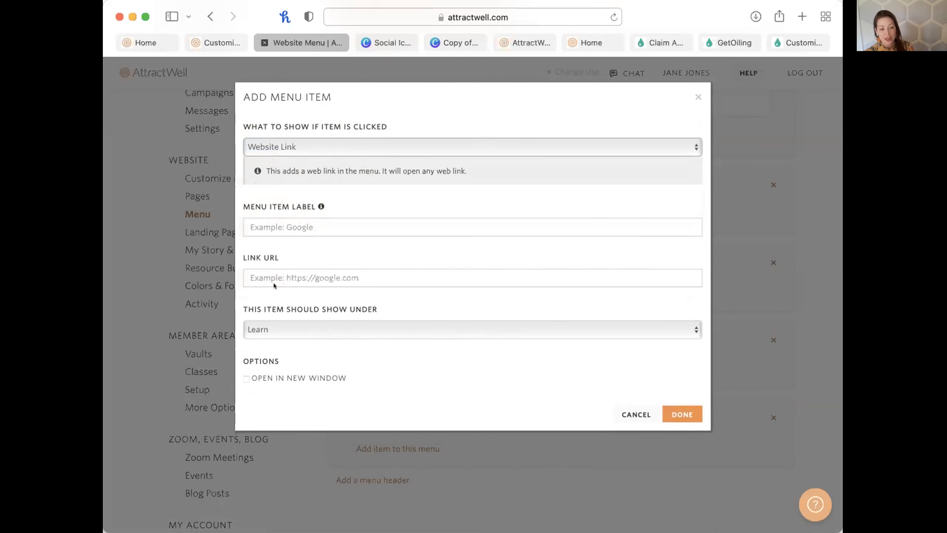
left_click(279, 139)
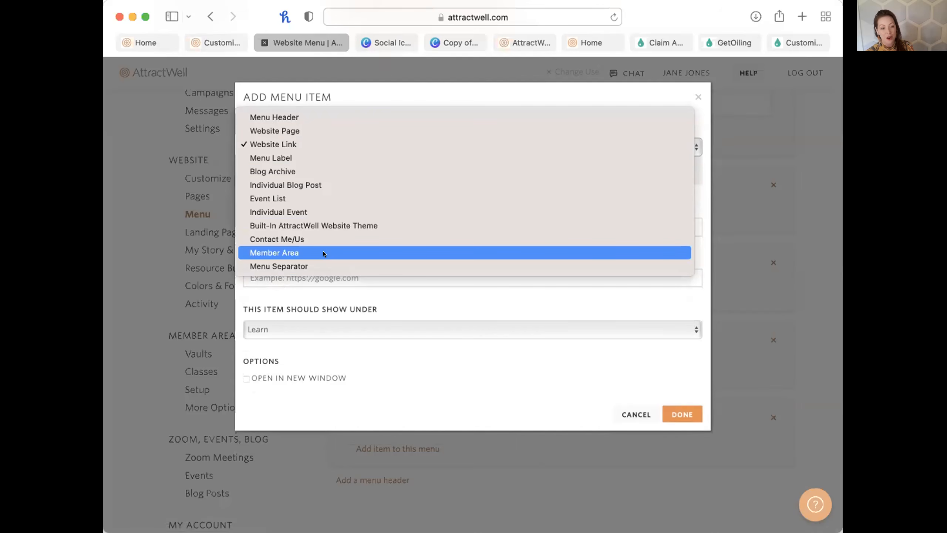
left_click(292, 184)
left_click(310, 275)
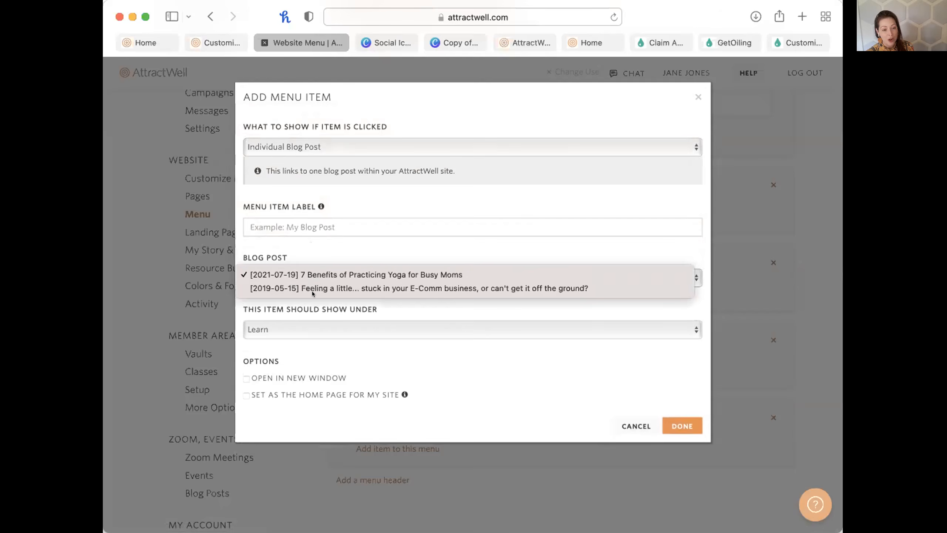
left_click(320, 138)
left_click(320, 145)
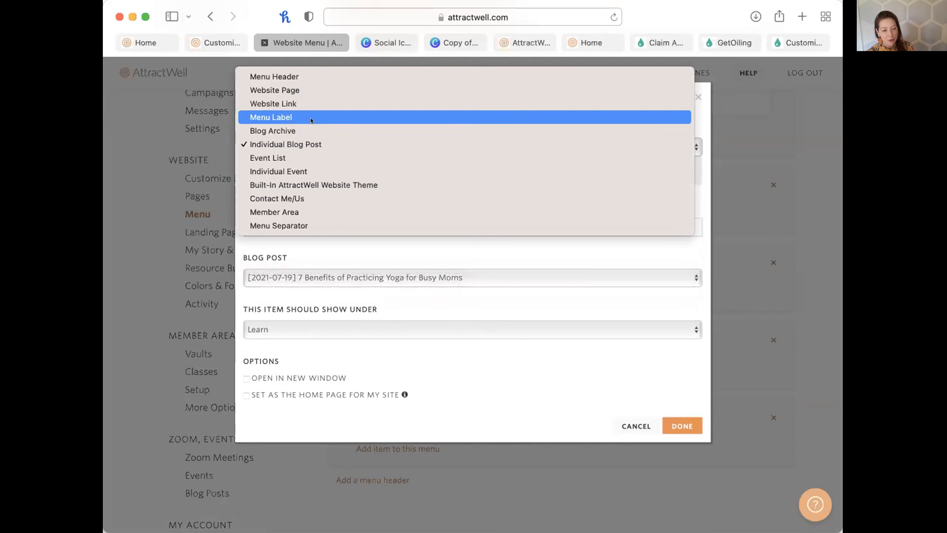
left_click(312, 130)
left_click(304, 226)
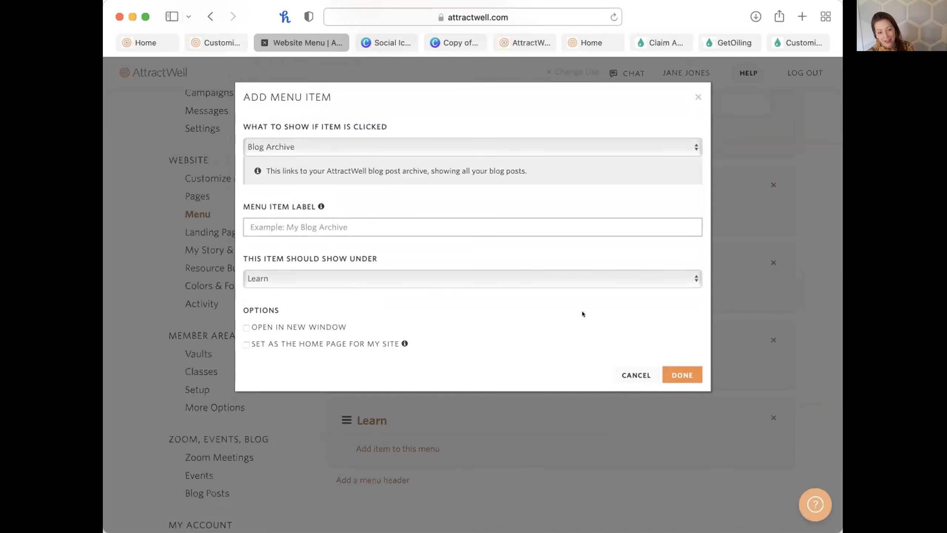
left_click(301, 148)
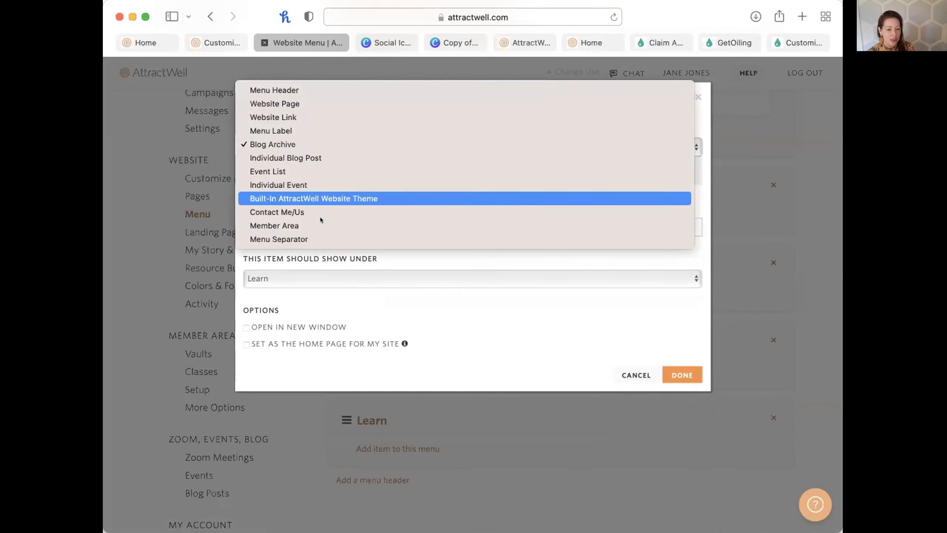
left_click(645, 368)
left_click(640, 373)
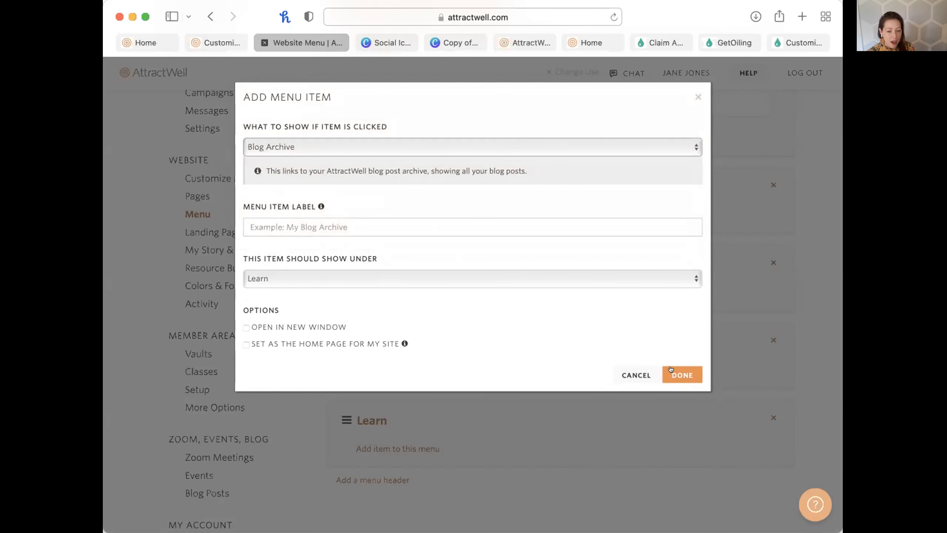
Label the new Learn menu item 'Read the blog', add it, and confirm it appears under Learn.
left_click(388, 225)
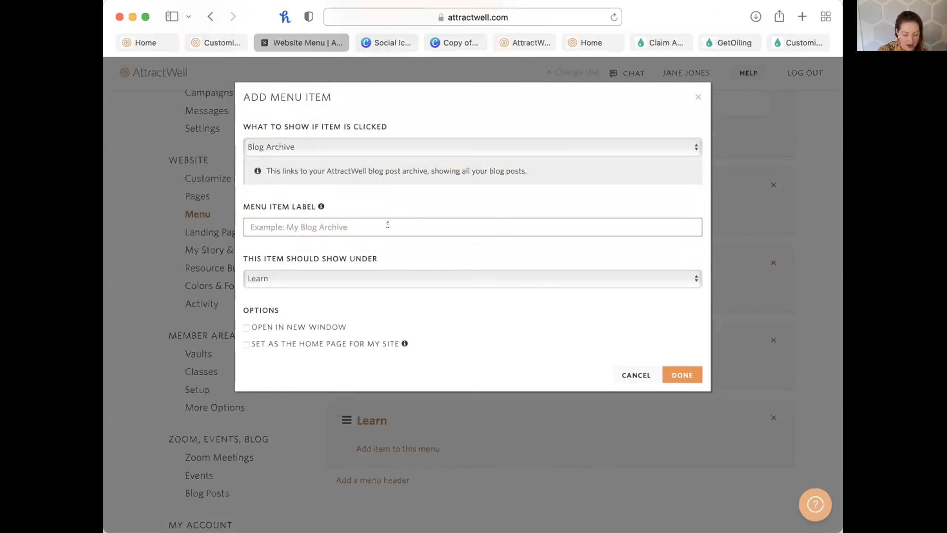
type("read the bo")
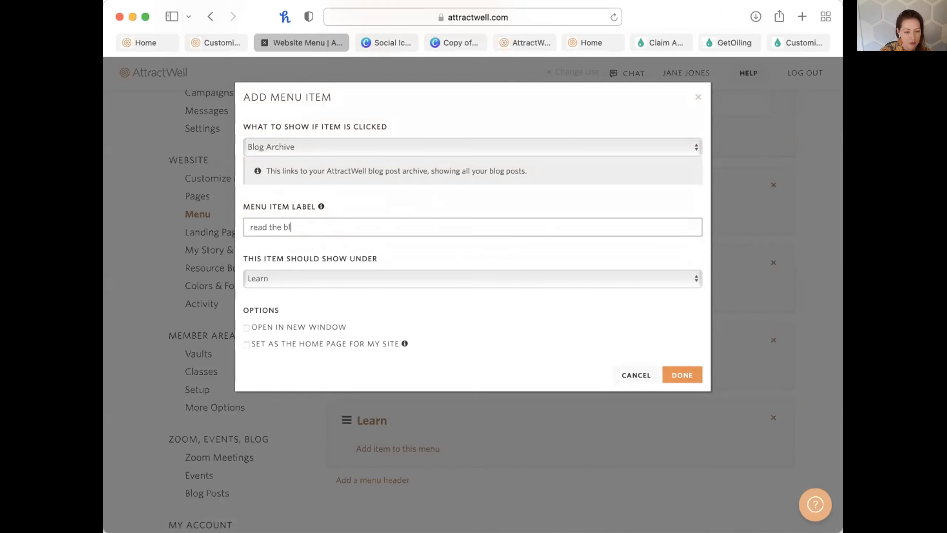
key("BackSpace")
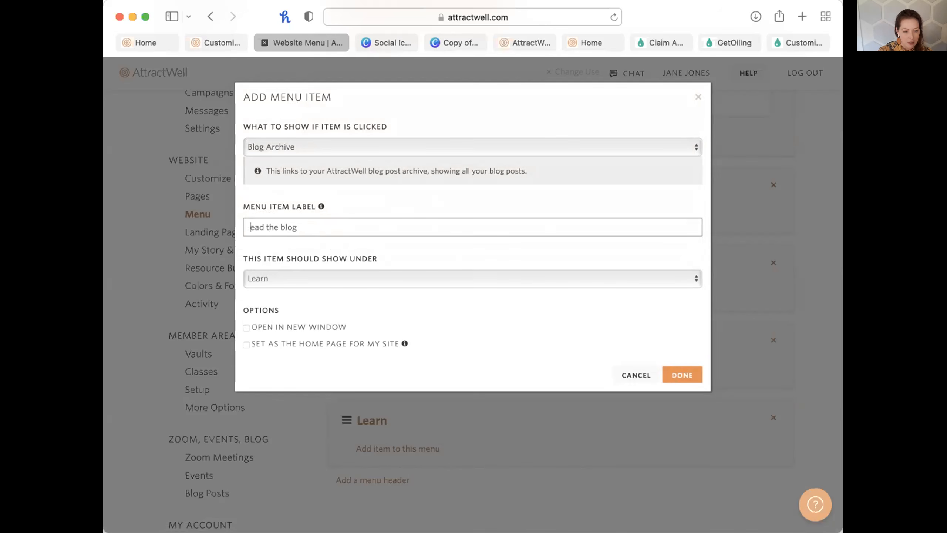
type("R")
left_click(671, 372)
scroll(635, 408, "down", 1)
scroll(635, 407, "up", 1)
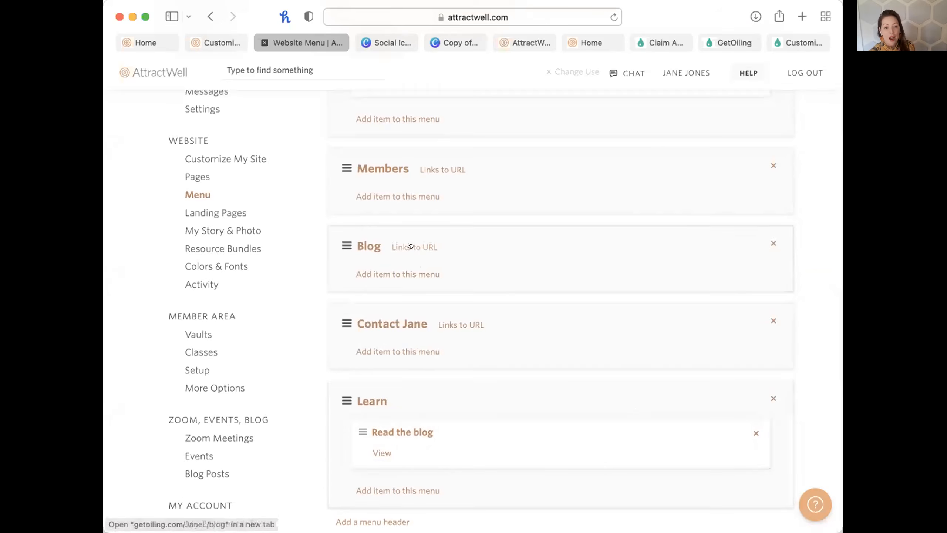
scroll(414, 410, "up", 5)
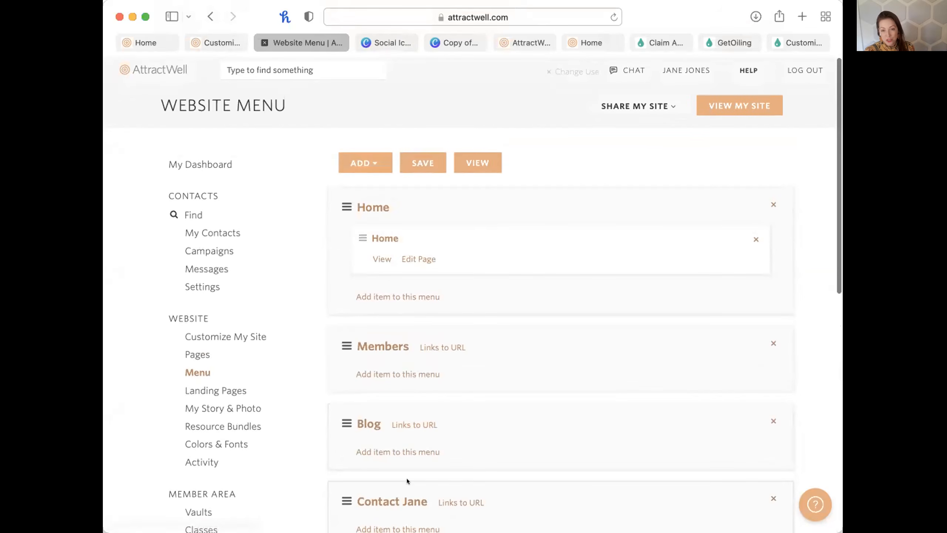
scroll(407, 479, "down", 6)
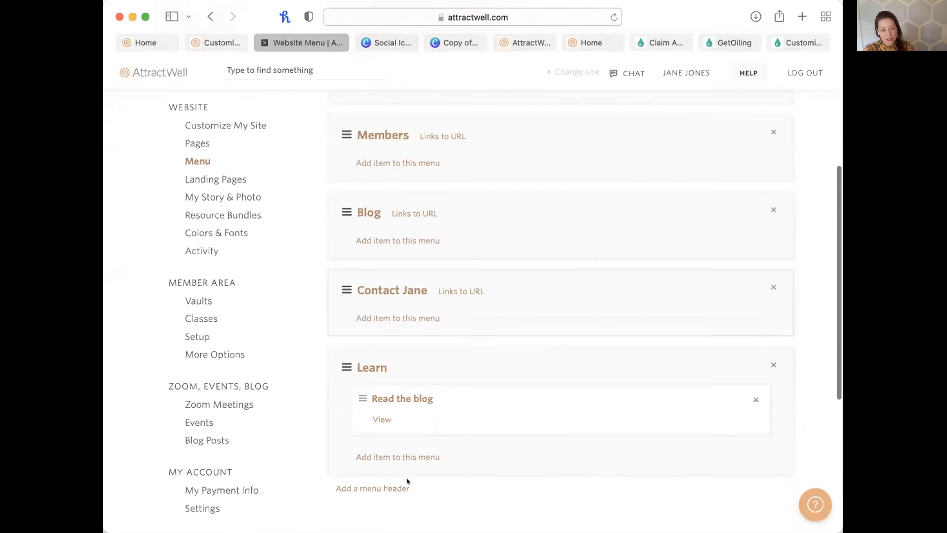
scroll(407, 478, "up", 6)
scroll(417, 458, "down", 5)
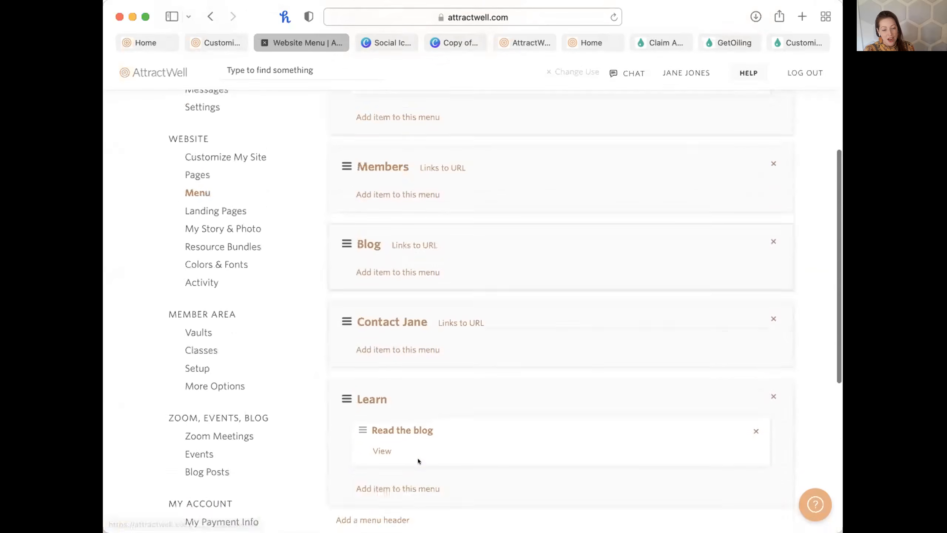
scroll(412, 457, "up", 2)
Change the Members header into a Member Area item labelled 'Members'.
left_click(379, 223)
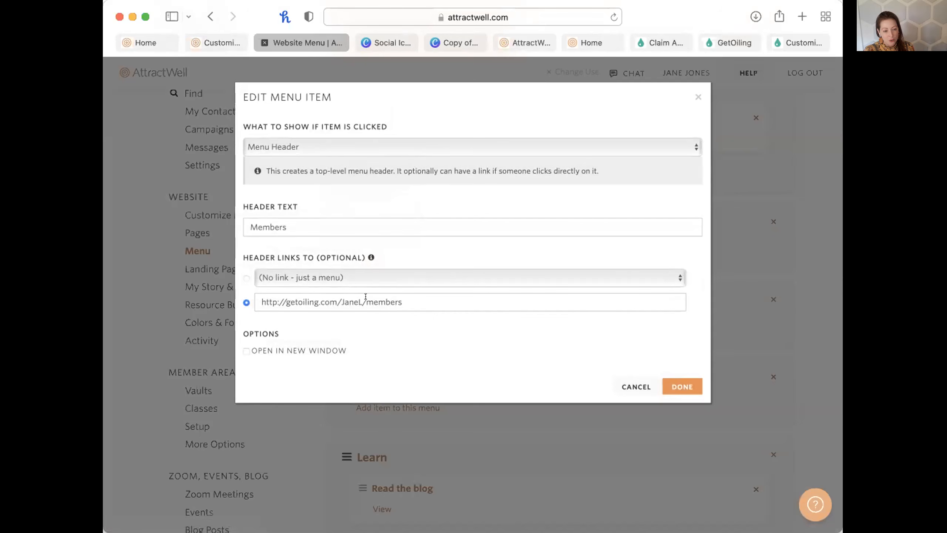
left_click(293, 147)
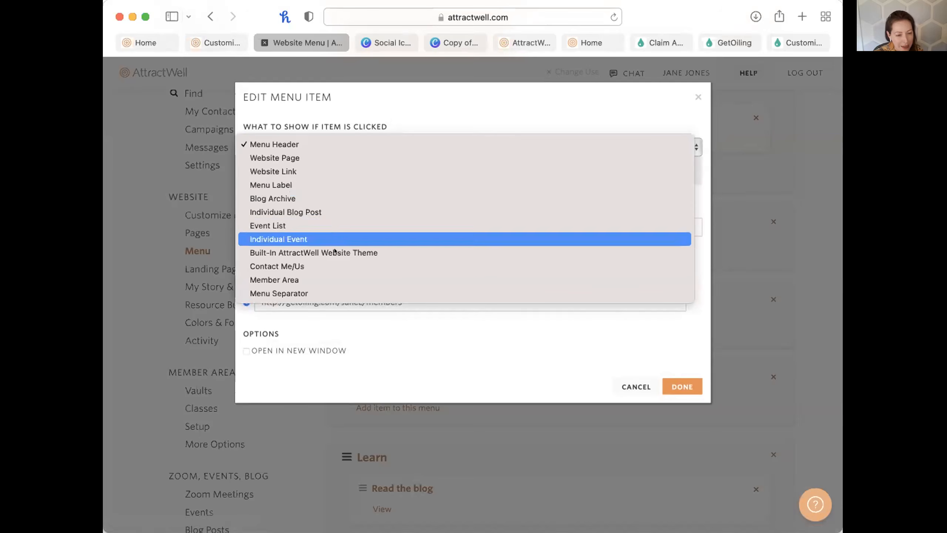
left_click(343, 279)
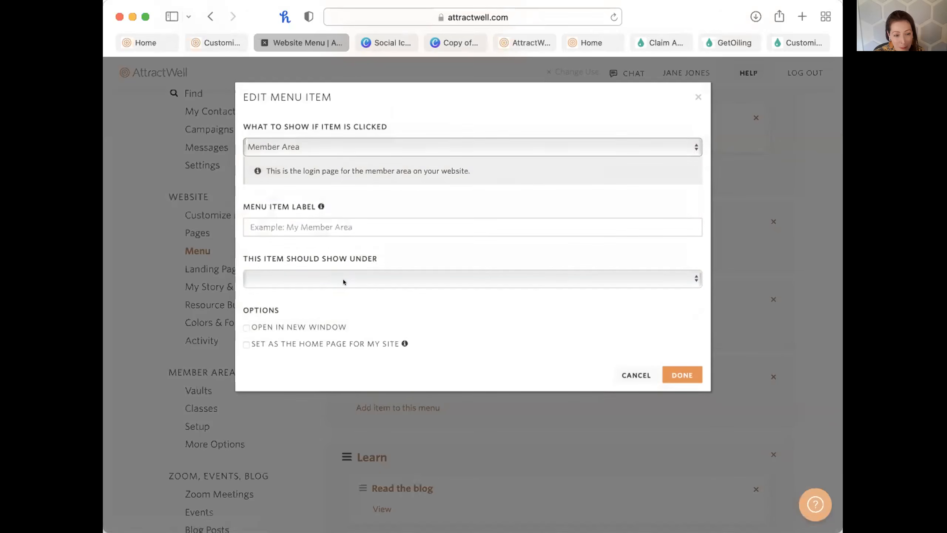
left_click(311, 224)
type("Members")
left_click(356, 306)
Place the item under the Members header, relabel it 'Log In', and confirm.
left_click(312, 280)
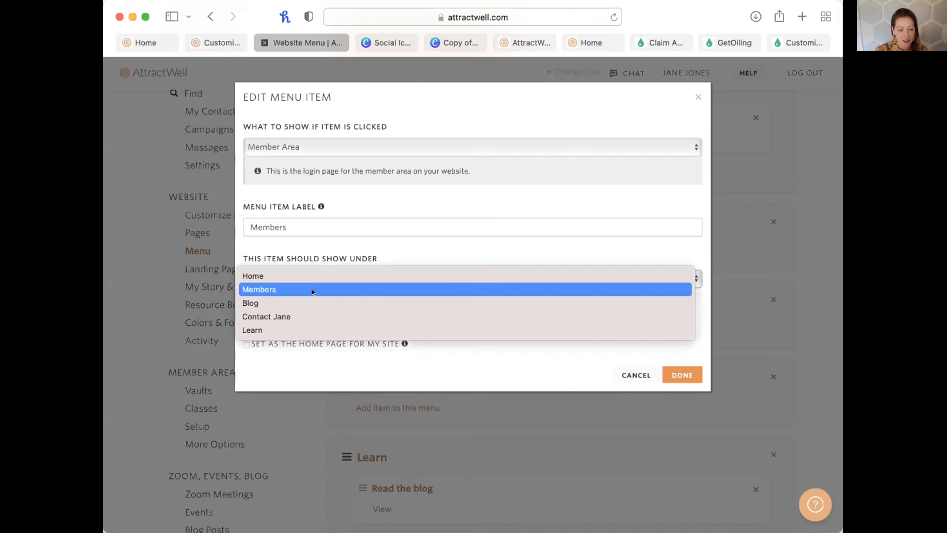
left_click(312, 289)
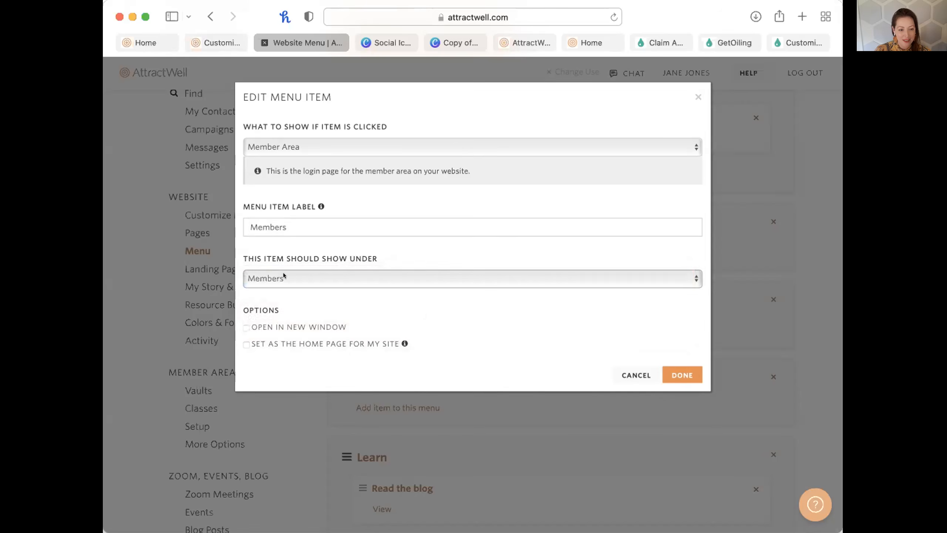
double_click(252, 227)
type("Log In")
left_click(682, 375)
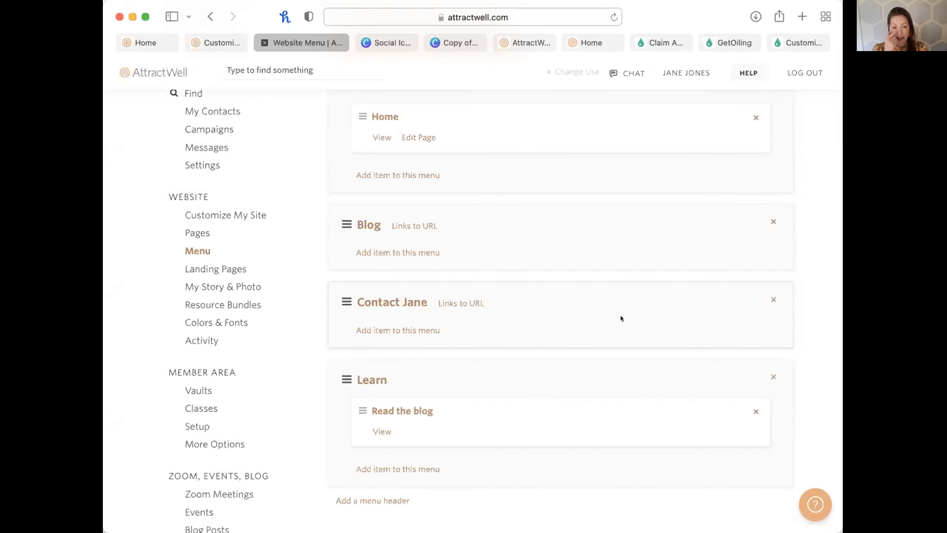
Check the footer page's extra settings, then return to the Website Menu tab.
left_click(522, 42)
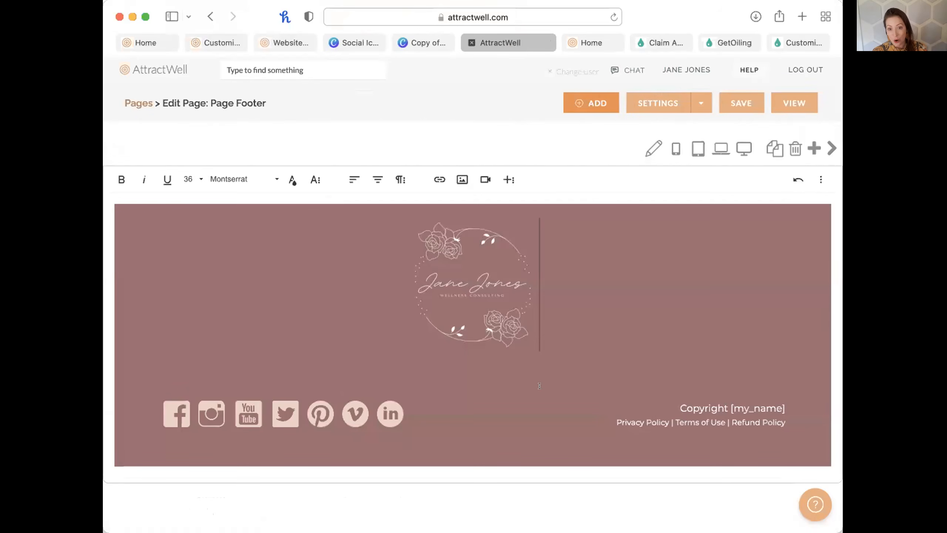
left_click(698, 103)
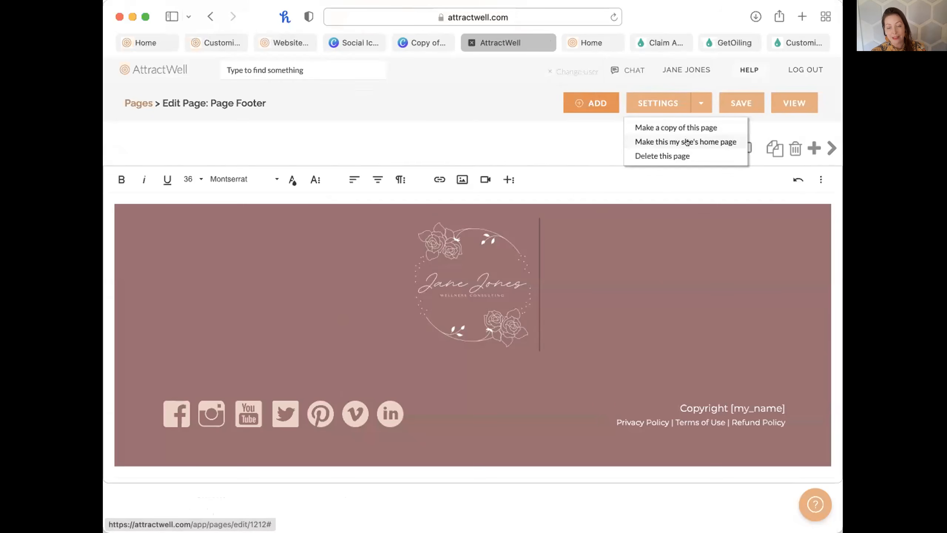
left_click(292, 40)
Save the website menu and open the live site in a new tab.
scroll(612, 353, "down", 5)
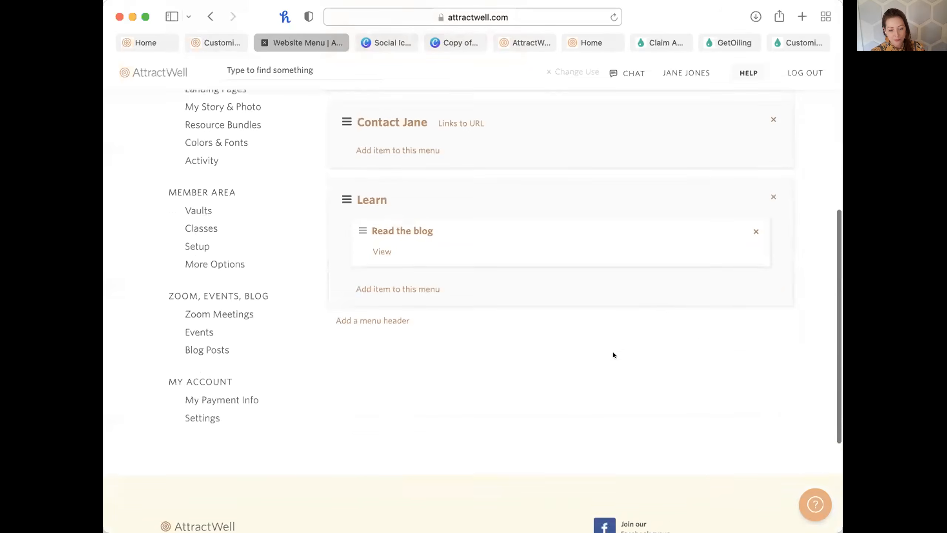
scroll(613, 353, "up", 10)
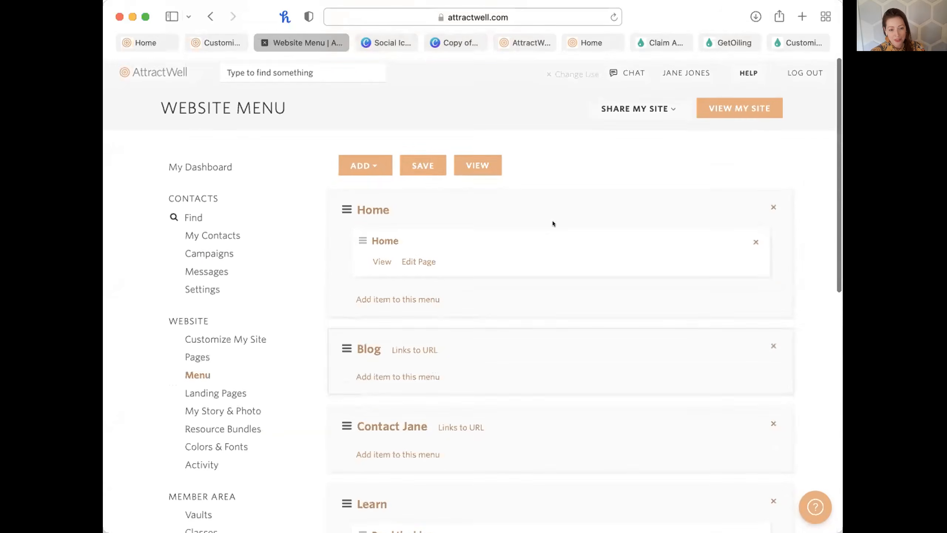
left_click(412, 161)
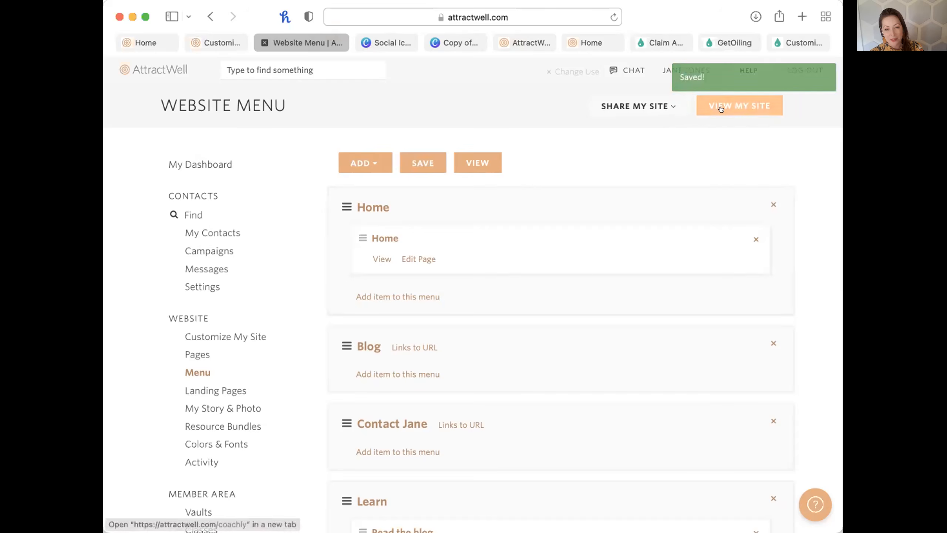
left_click(725, 106)
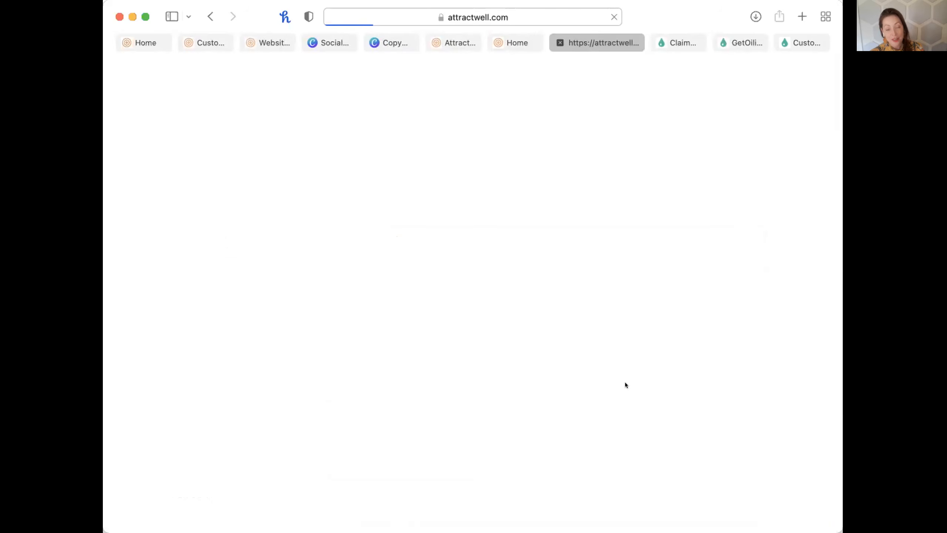
On the live home page, follow Learn > Read the blog to the blog page, then go back.
left_click(457, 42)
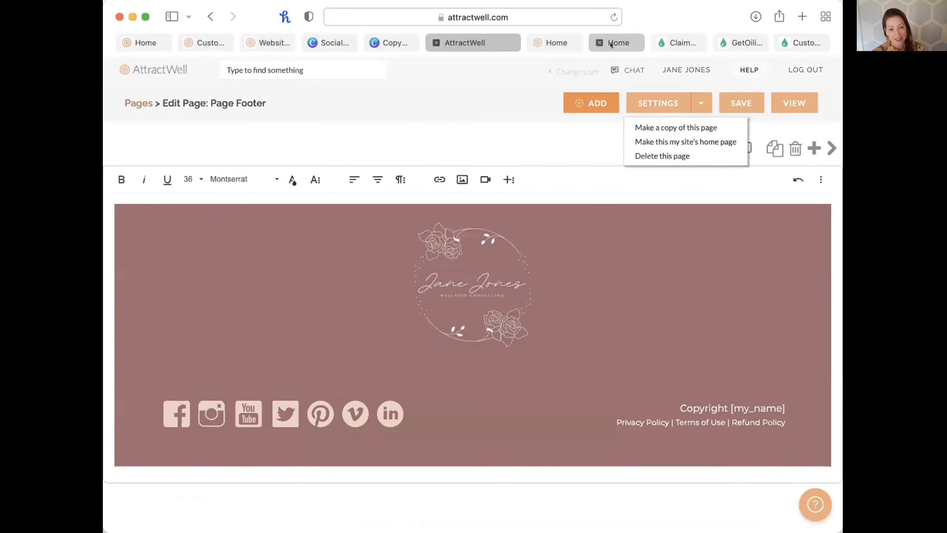
left_click(610, 43)
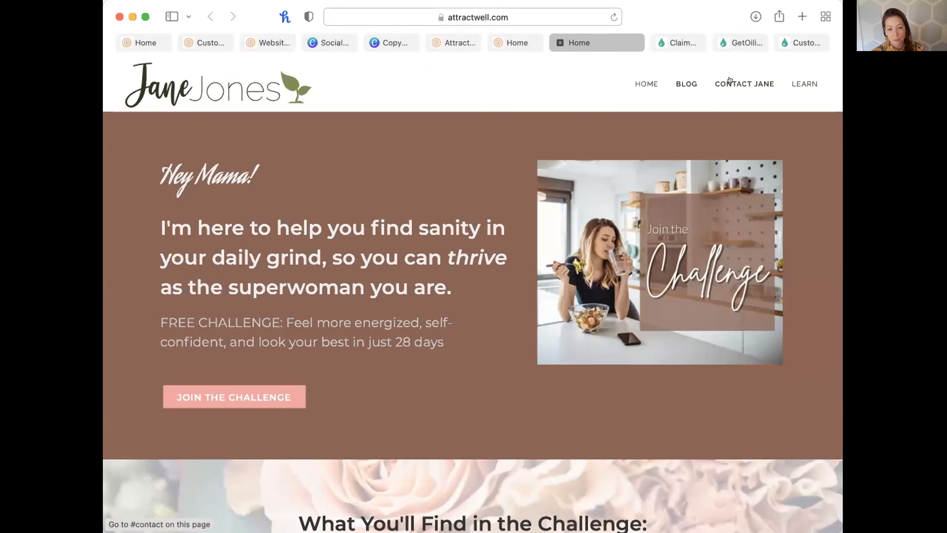
mouse_move(801, 79)
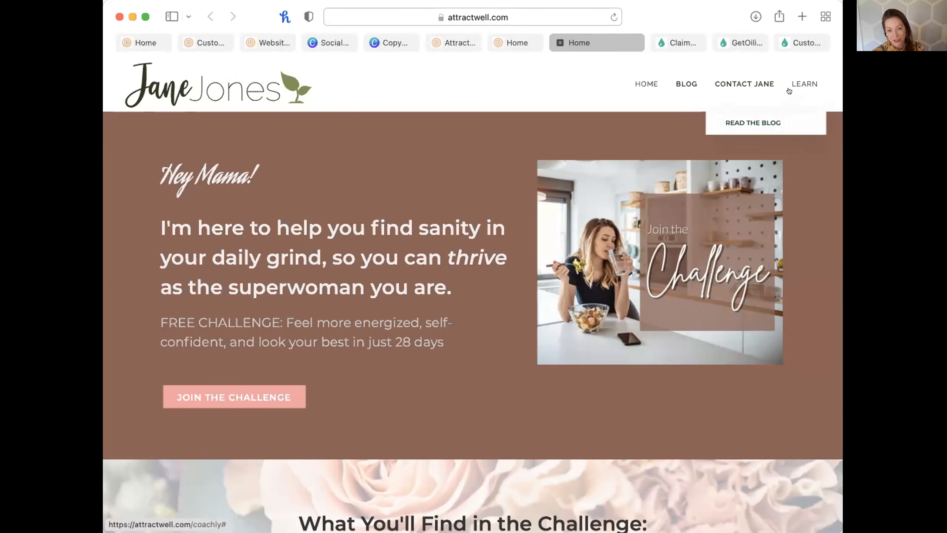
left_click(766, 119)
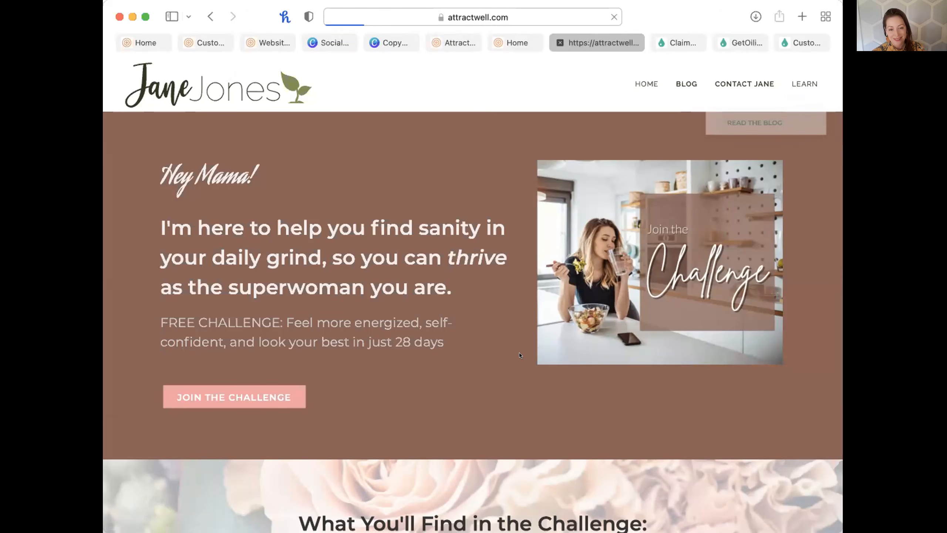
scroll(520, 354, "down", 10)
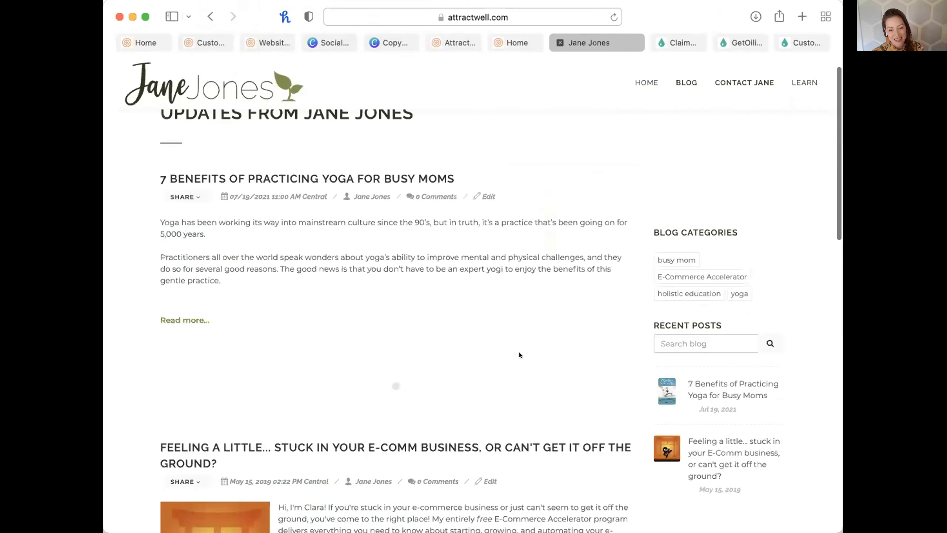
scroll(520, 354, "up", 10)
scroll(519, 354, "down", 10)
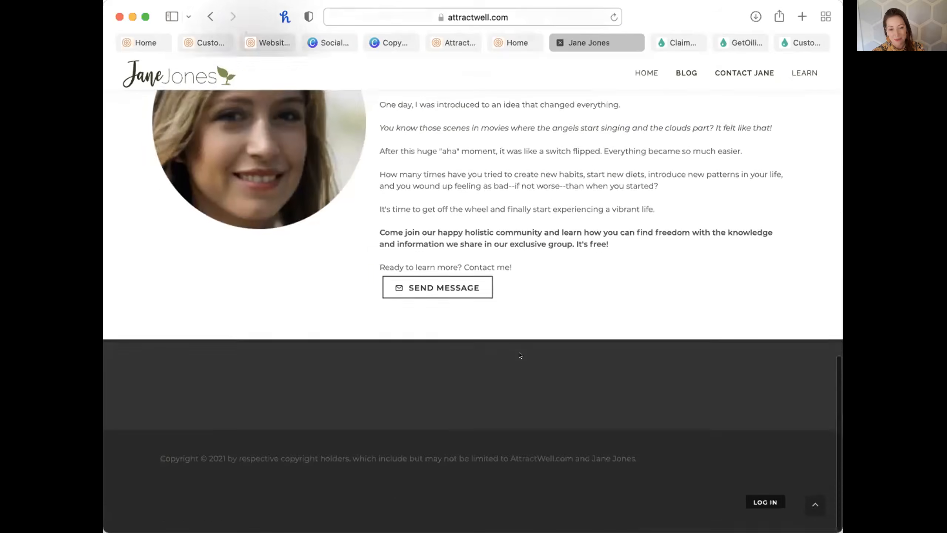
scroll(520, 354, "up", 10)
key("super+bracketleft")
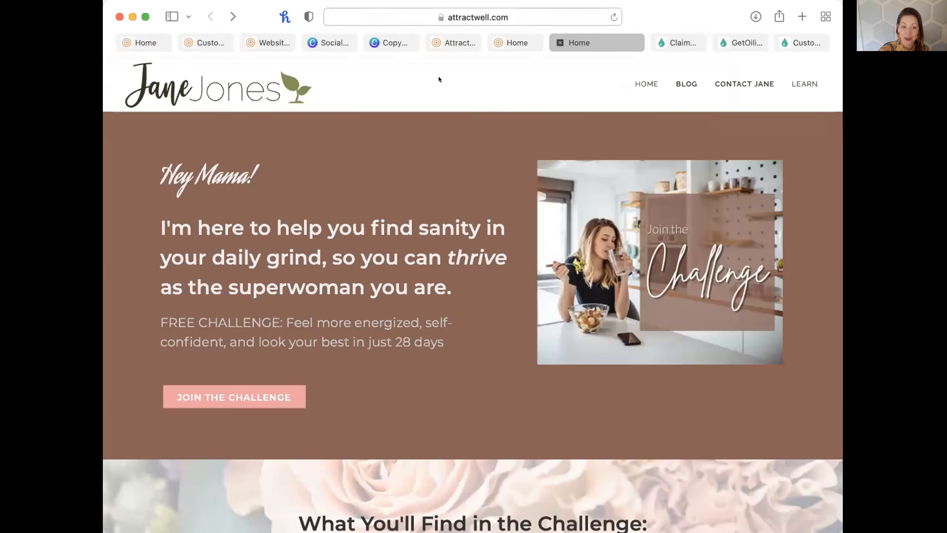
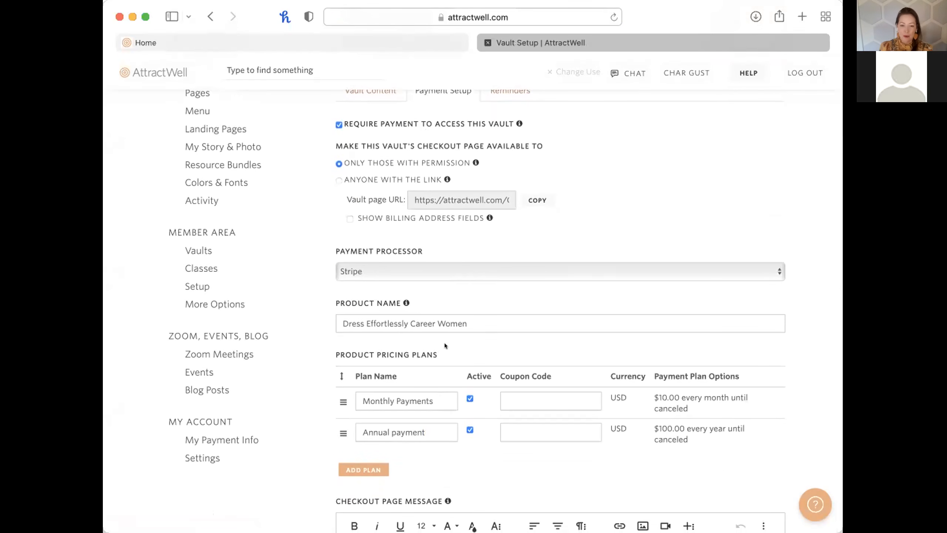
Review the vault's pricing plans in payment setup, then open a new blank browser tab.
scroll(455, 338, "down", 1)
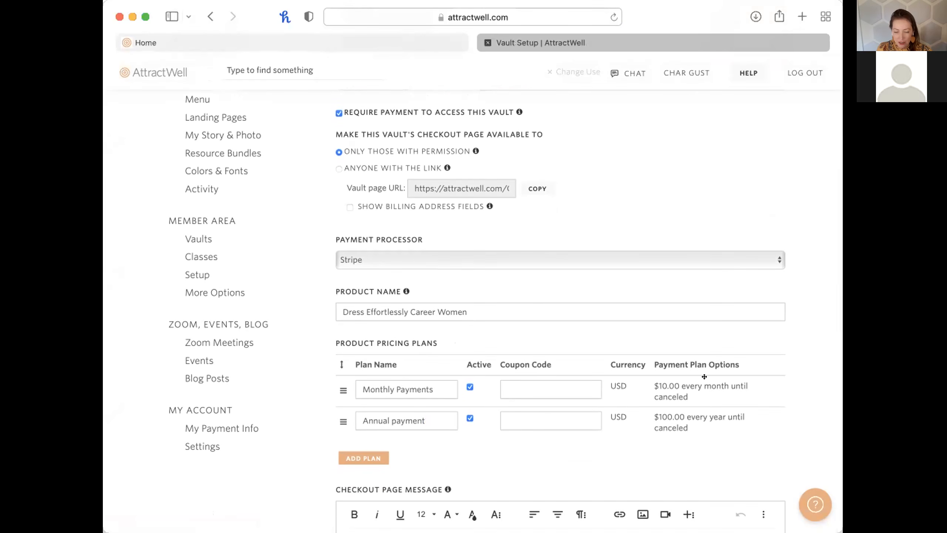
scroll(627, 387, "down", 3)
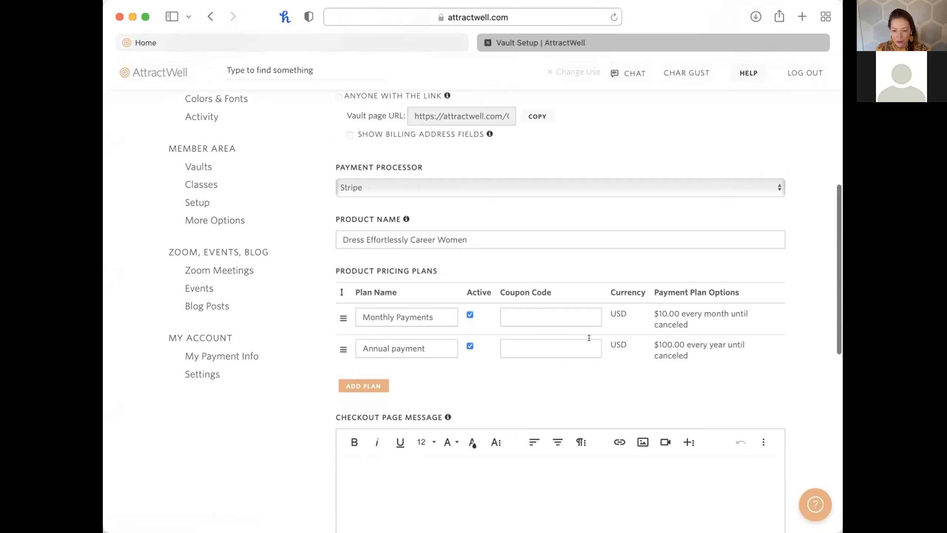
scroll(640, 351, "down", 10)
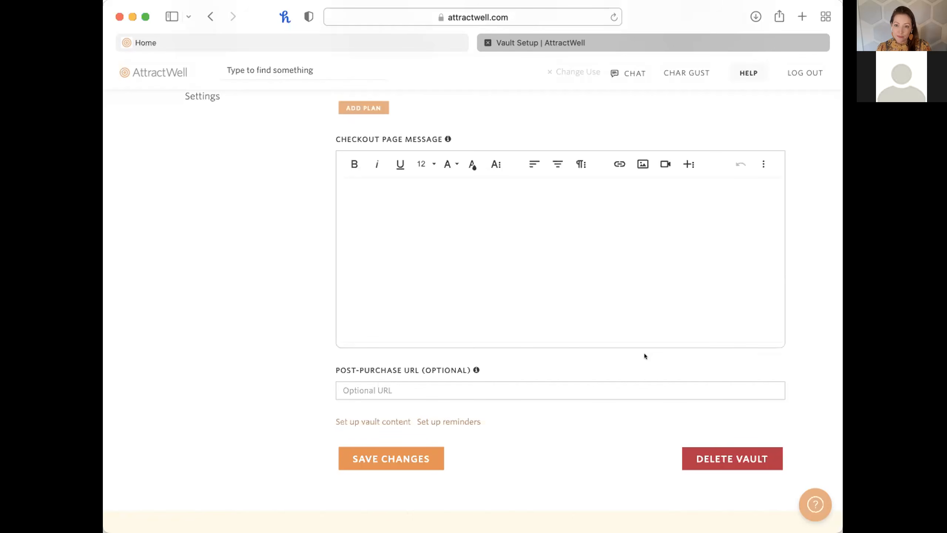
scroll(645, 355, "up", 10)
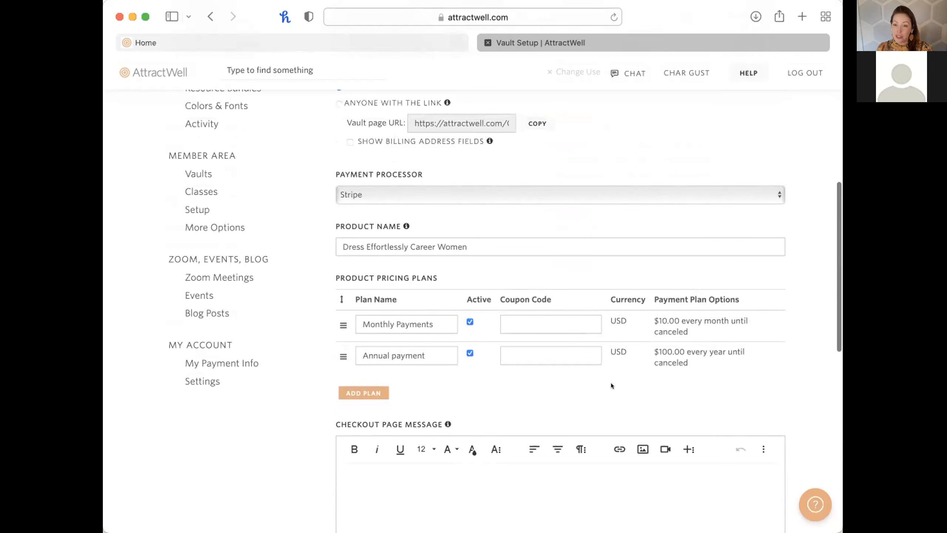
scroll(612, 384, "down", 4)
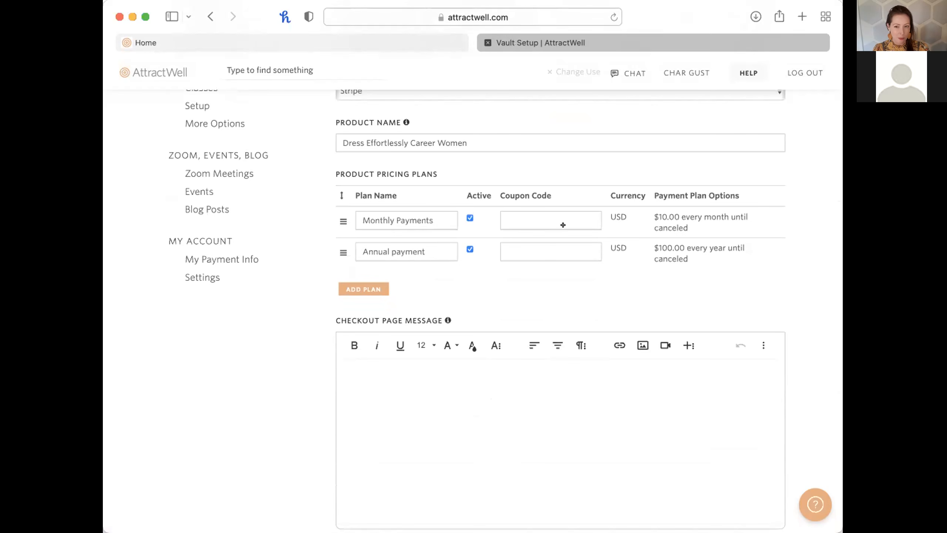
key("super+t")
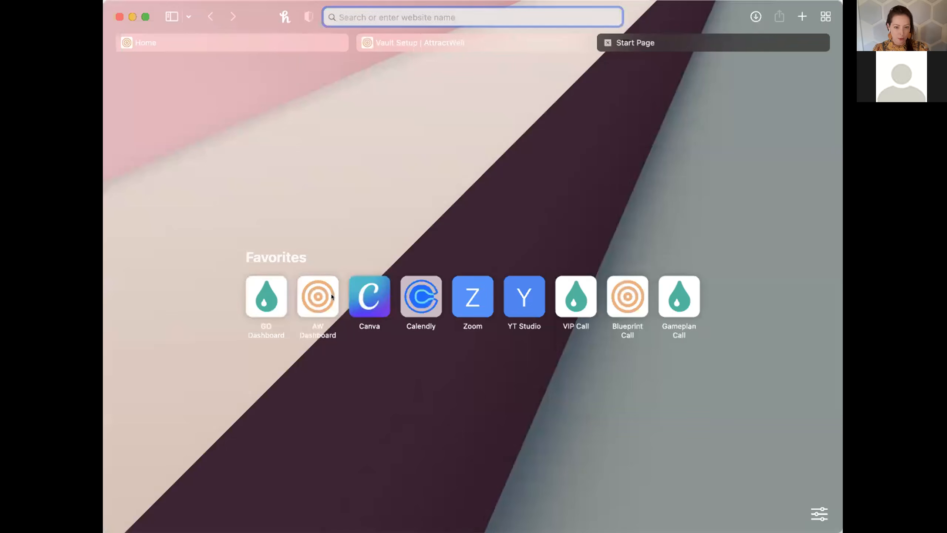
Open the AW Dashboard favorite and go to the Website Pages list.
left_click(318, 296)
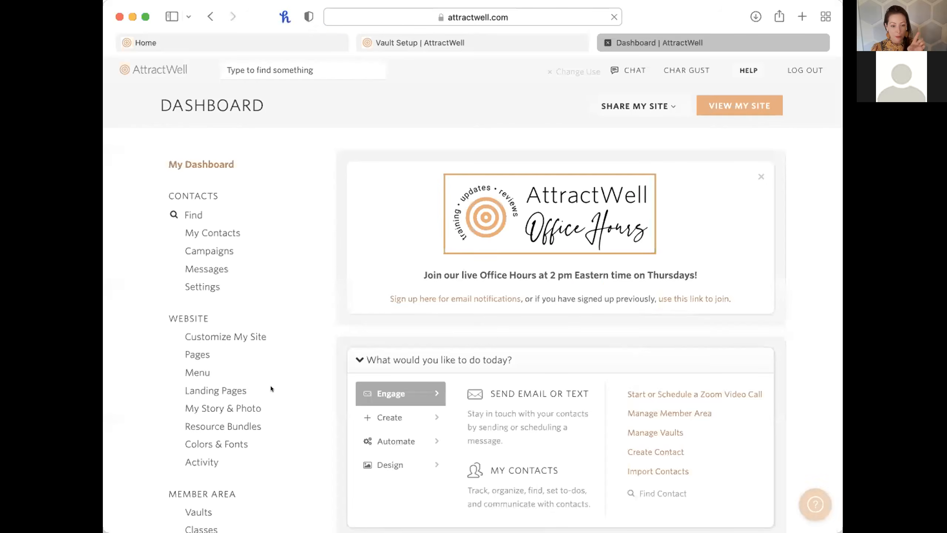
scroll(271, 386, "down", 2)
scroll(271, 386, "down", 2)
left_click(191, 265)
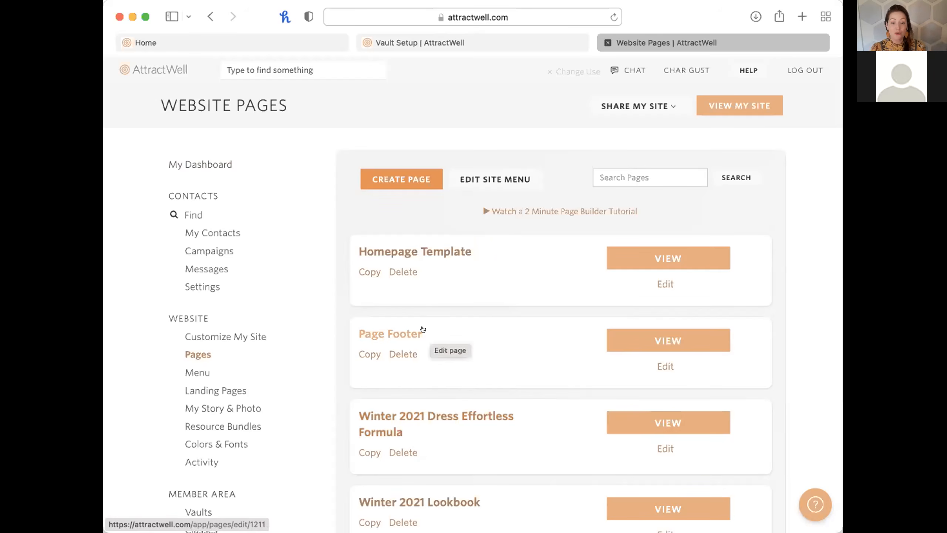
Start a new page from the About Me (2) template, preview it, and return to the template chooser.
left_click(415, 182)
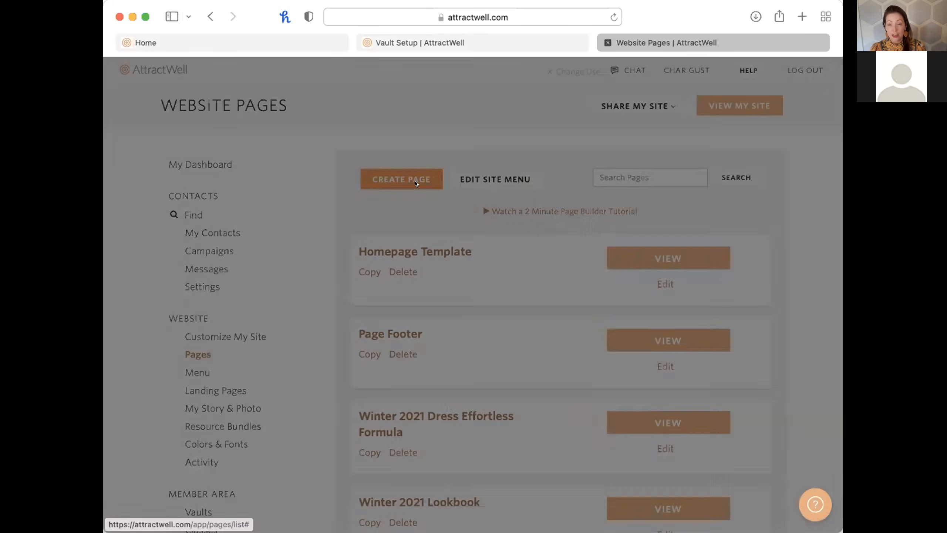
left_click(465, 171)
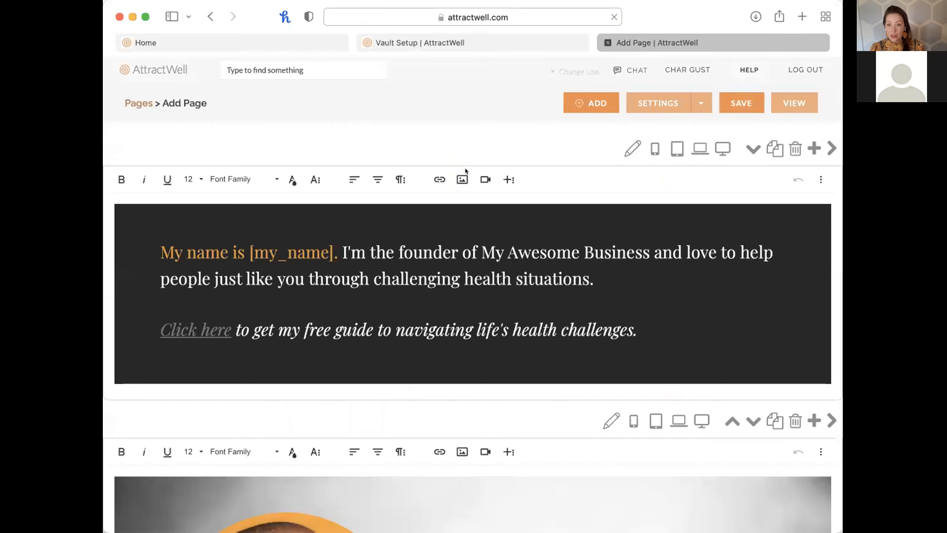
scroll(517, 375, "down", 10)
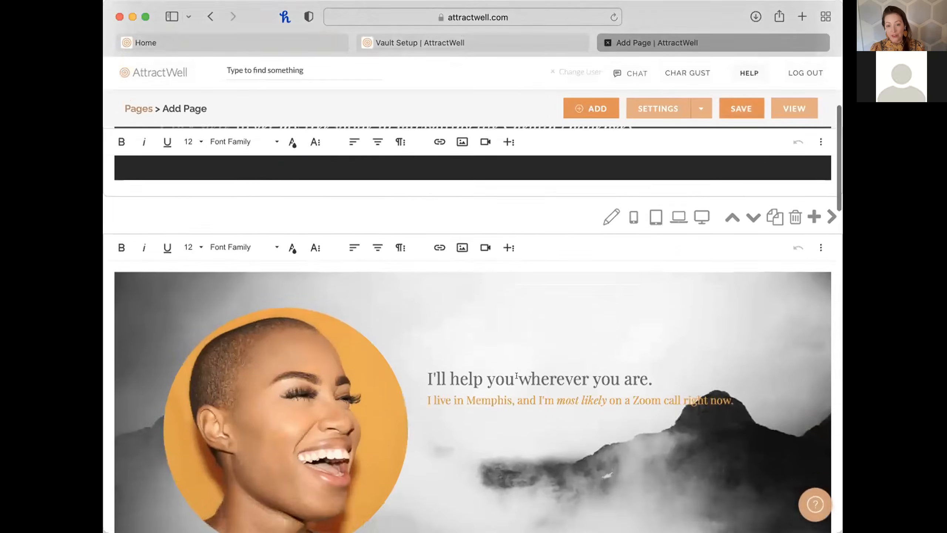
scroll(516, 375, "down", 15)
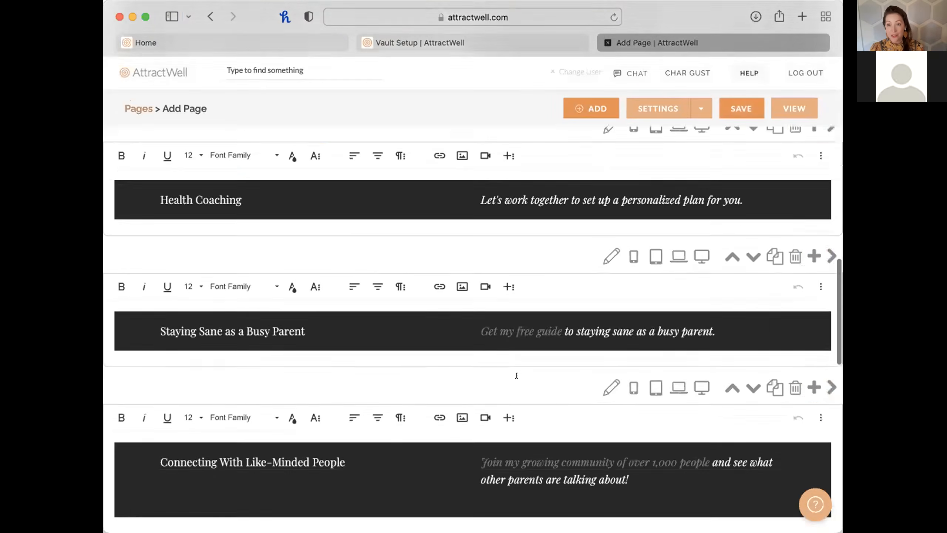
scroll(516, 375, "down", 12)
scroll(516, 375, "up", 4)
scroll(517, 375, "up", 20)
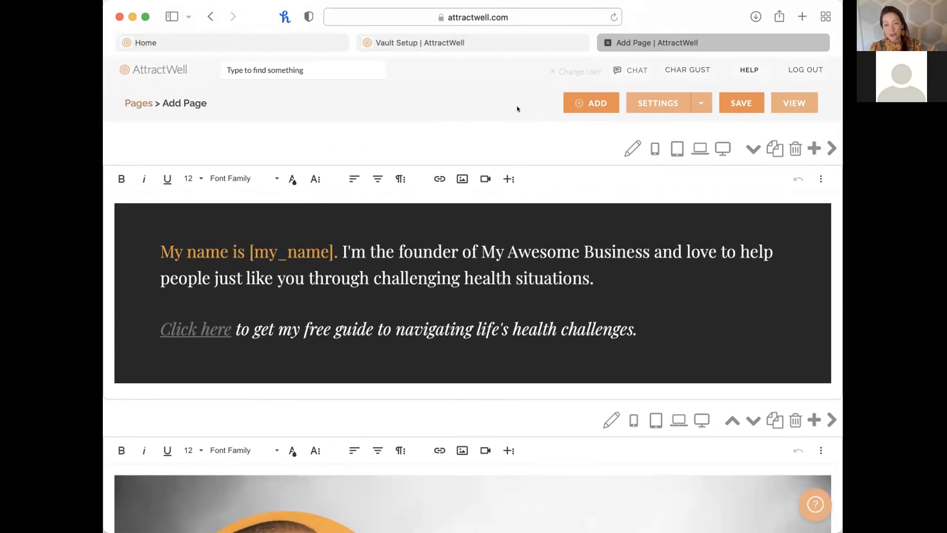
scroll(517, 106, "left", 5)
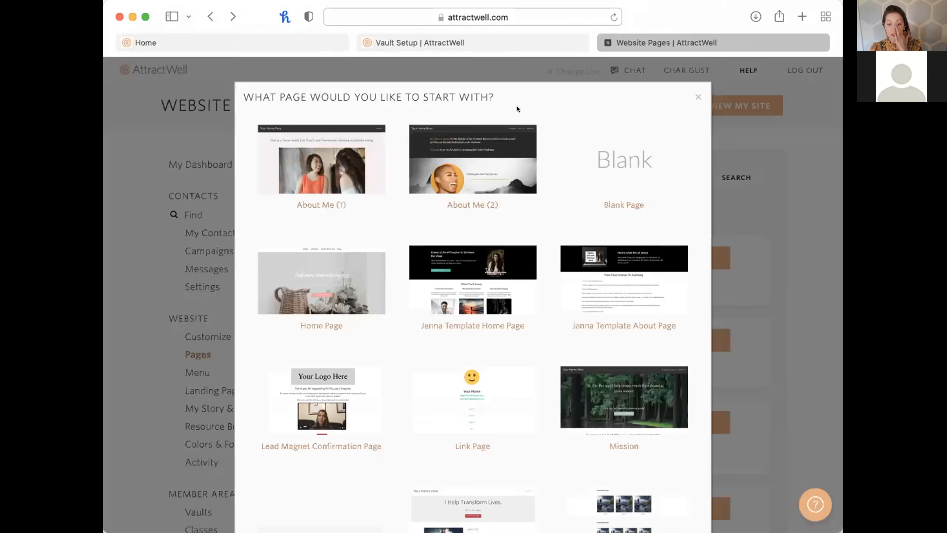
Create the new page from the Jenna Template Home Page template.
left_click(481, 284)
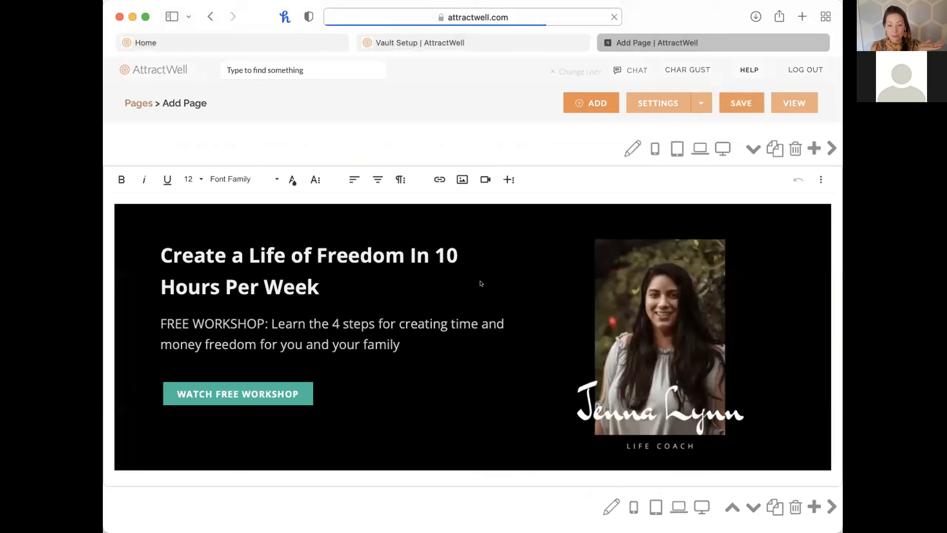
scroll(480, 283, "down", 5)
scroll(481, 283, "down", 15)
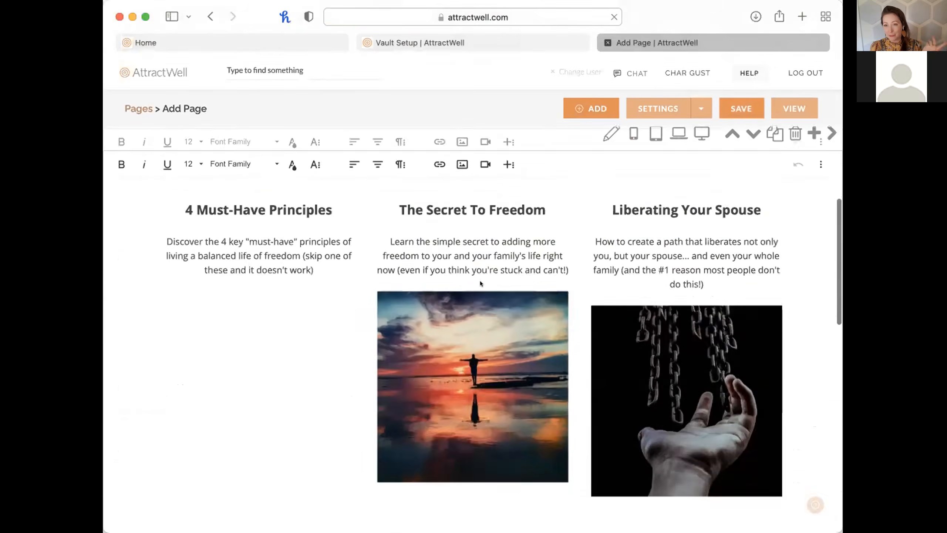
scroll(479, 283, "up", 20)
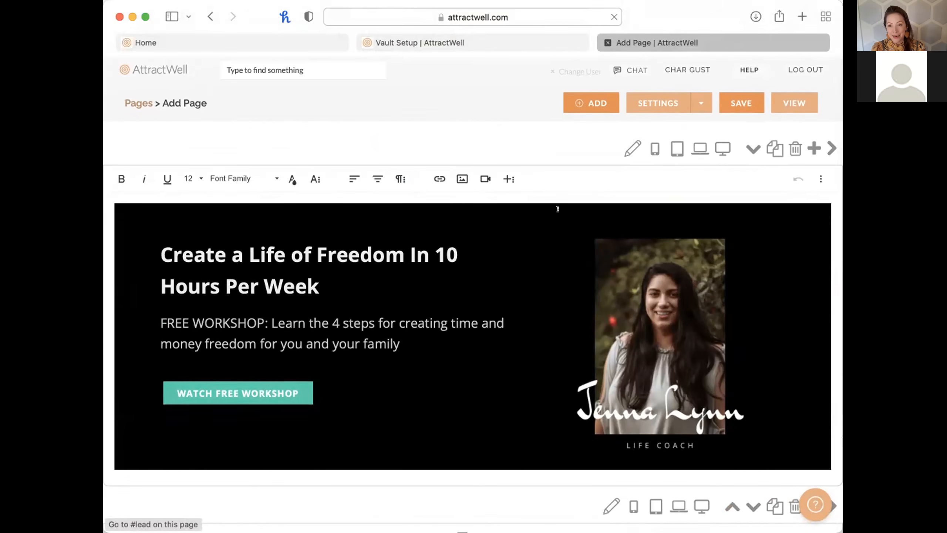
Check the page's Payments and Leads settings, then open a new tab to the coach's website address.
left_click(637, 102)
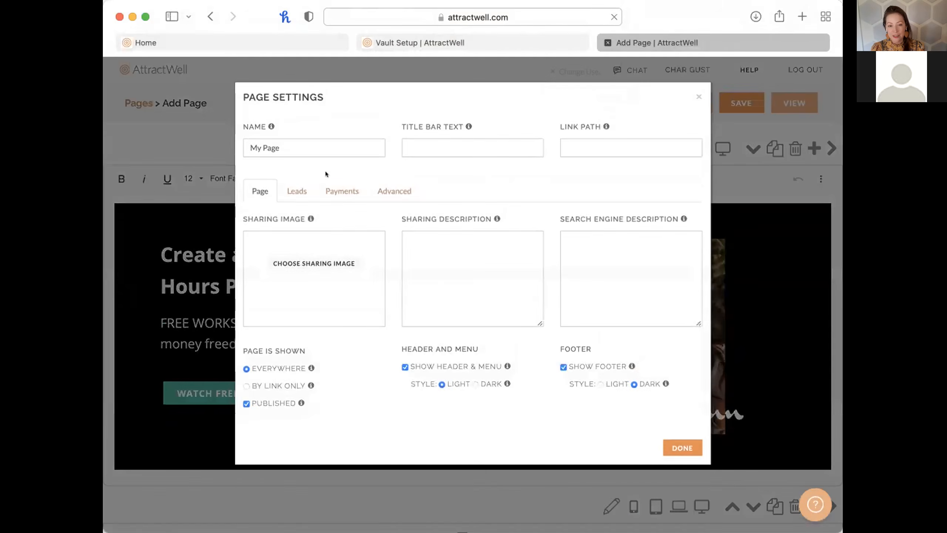
left_click(338, 190)
left_click(297, 190)
scroll(459, 349, "down", 2)
scroll(459, 349, "down", 4)
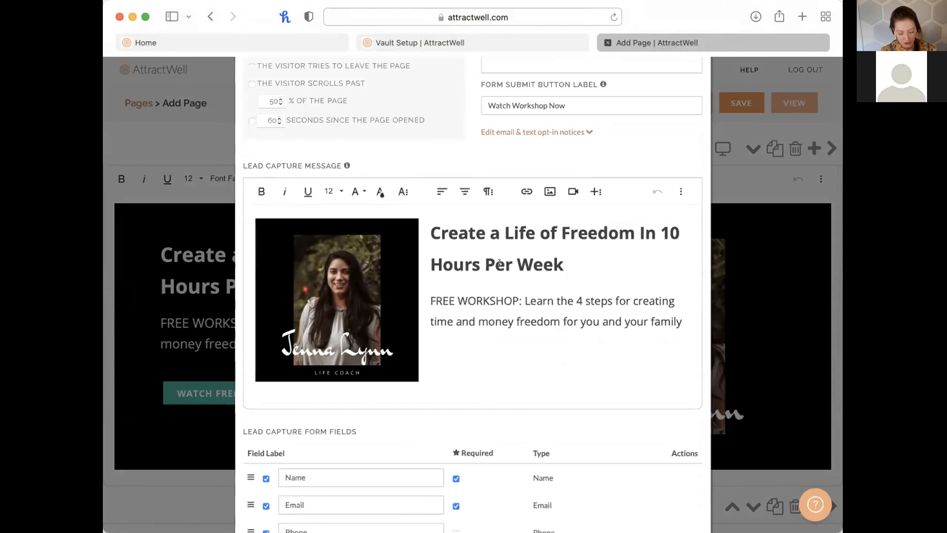
key("super+t")
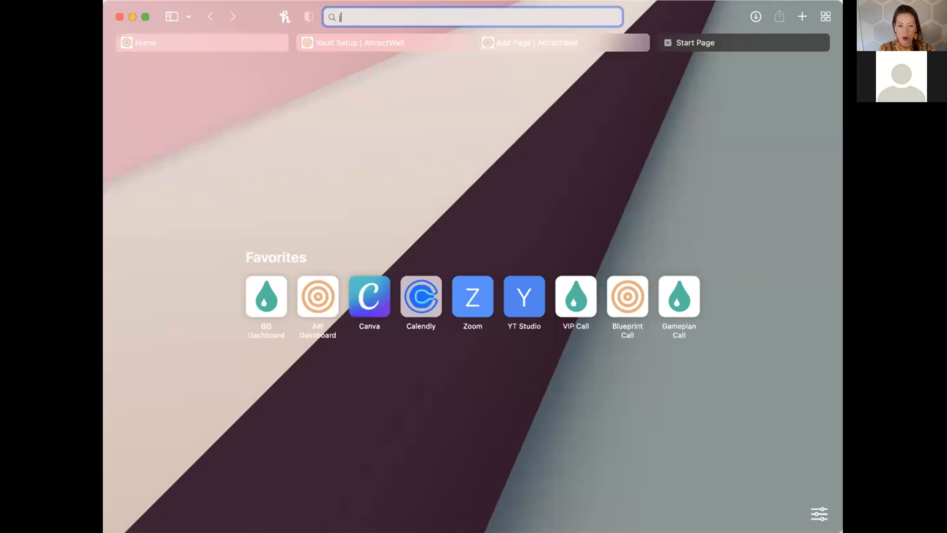
key("Right")
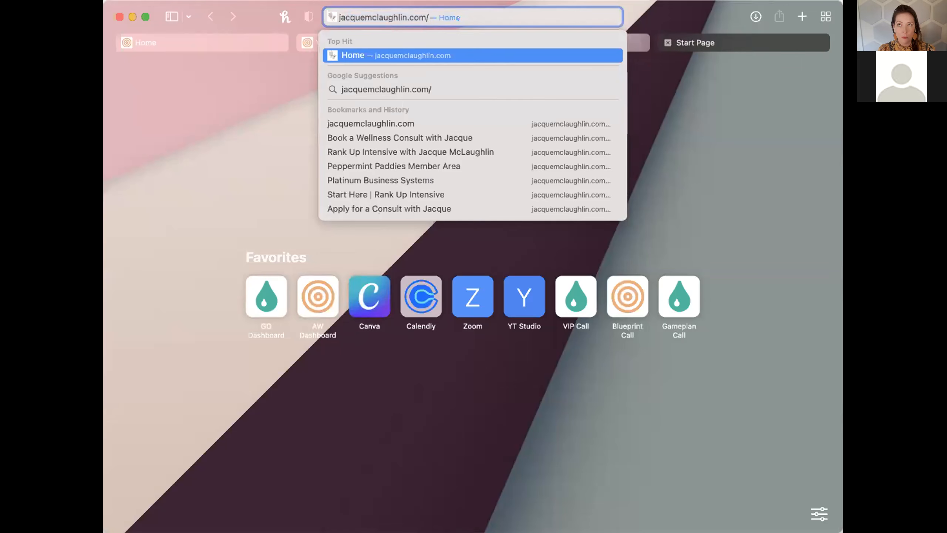
key("Return")
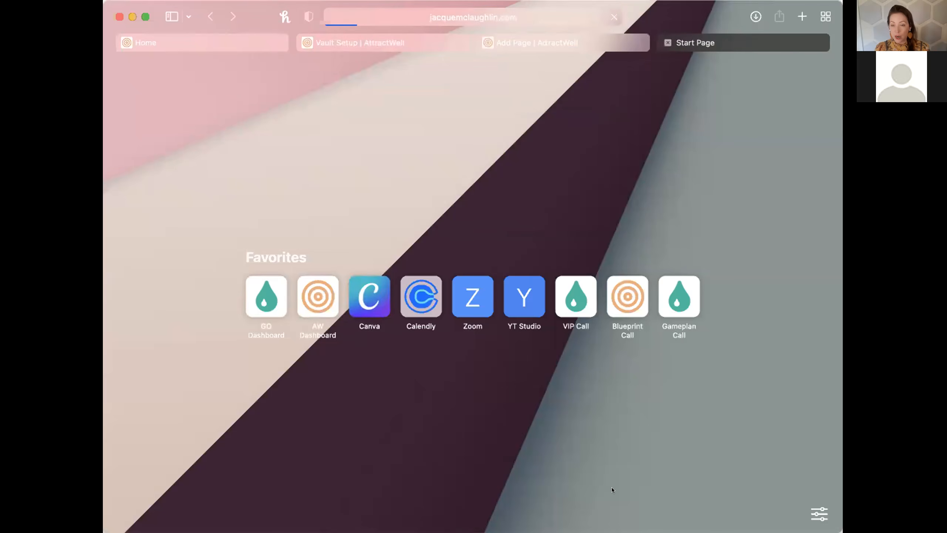
scroll(656, 347, "down", 5)
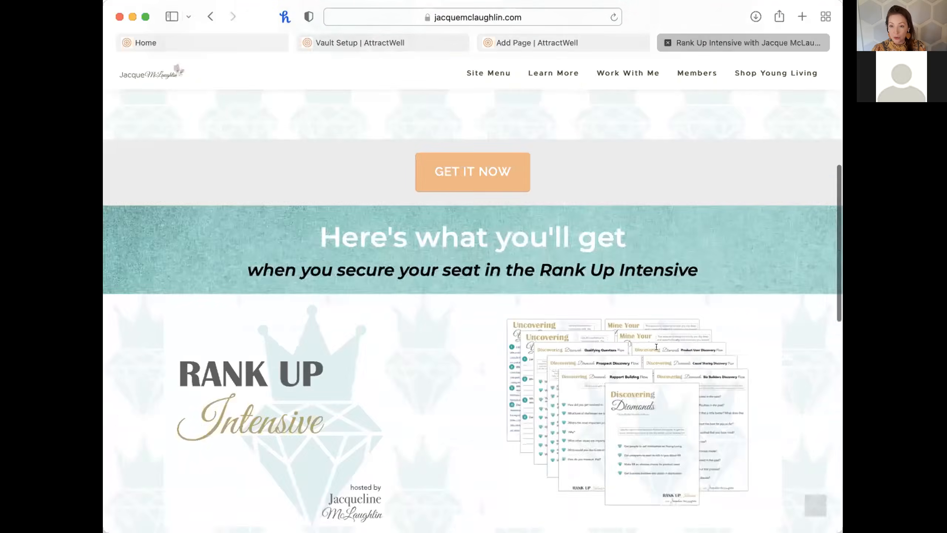
scroll(657, 346, "down", 10)
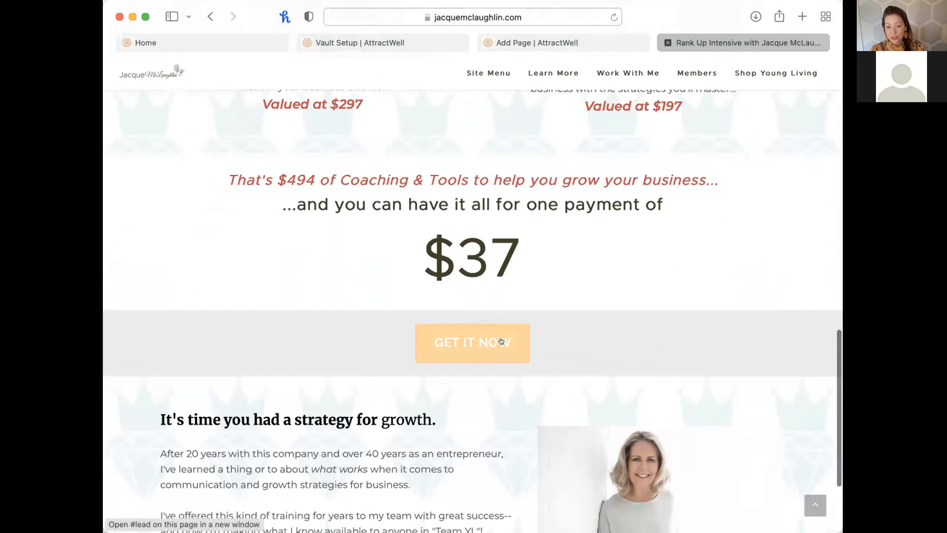
left_click(501, 341)
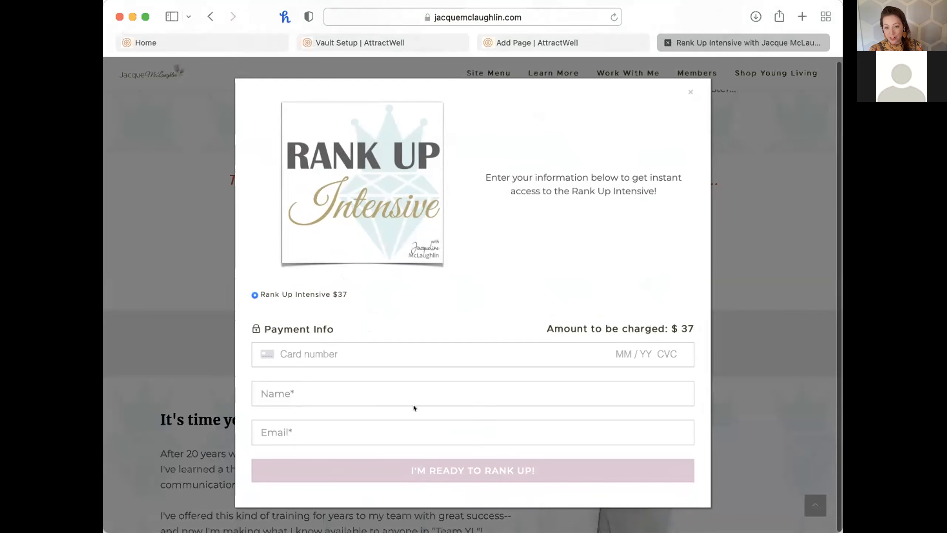
left_click(548, 44)
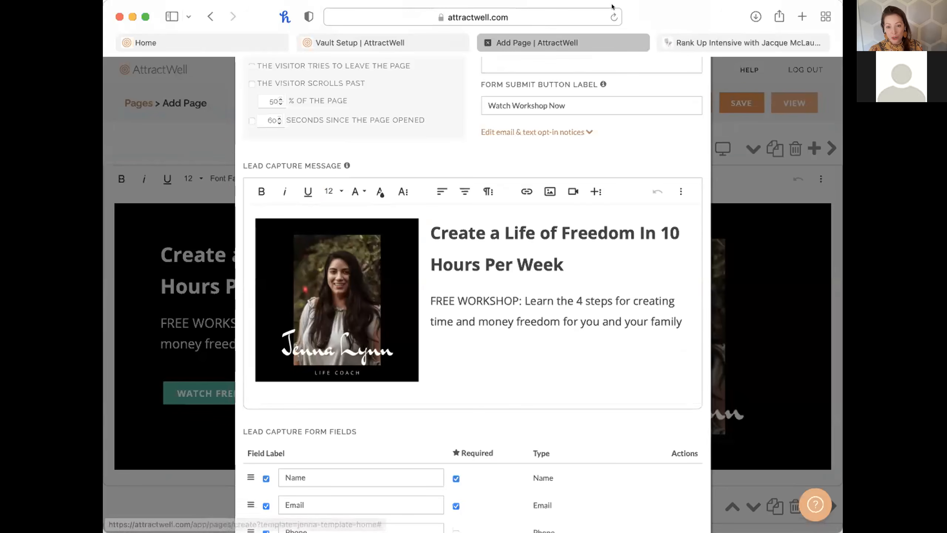
left_click(731, 42)
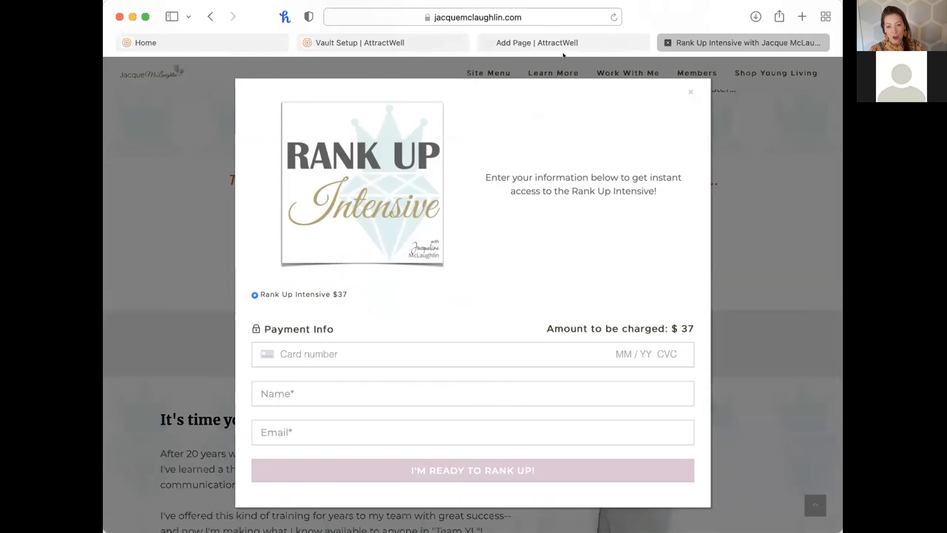
left_click(558, 41)
scroll(489, 292, "up", 5)
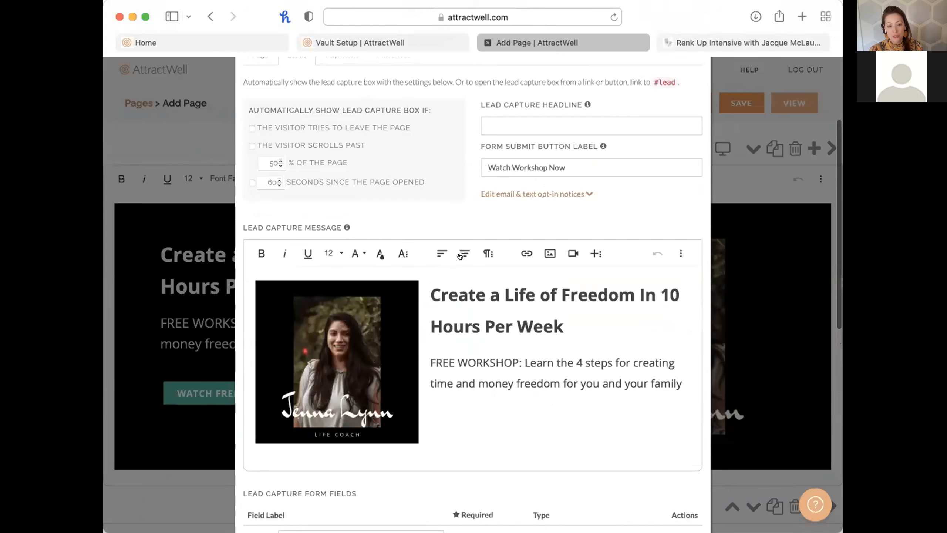
scroll(341, 189, "up", 5)
Require payment during lead capture via Stripe and add a new payment option.
left_click(342, 191)
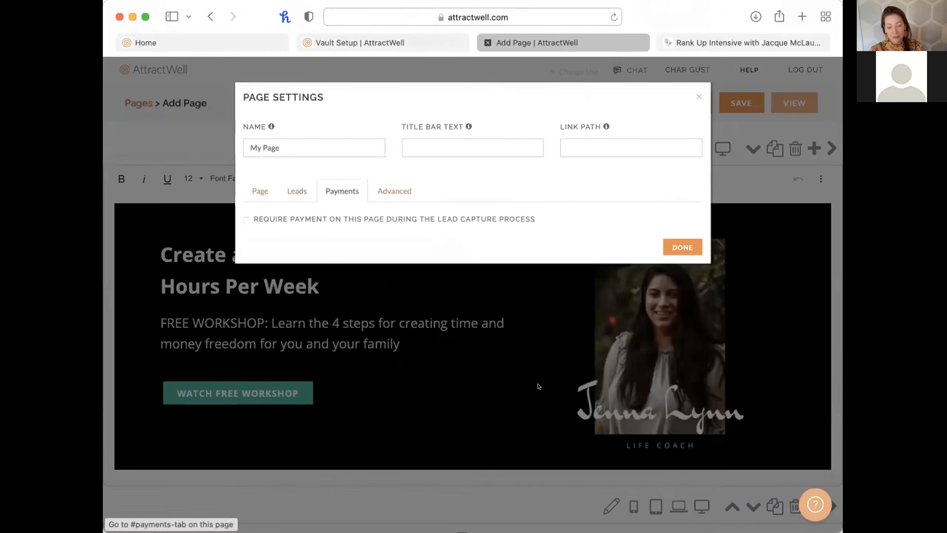
left_click(330, 216)
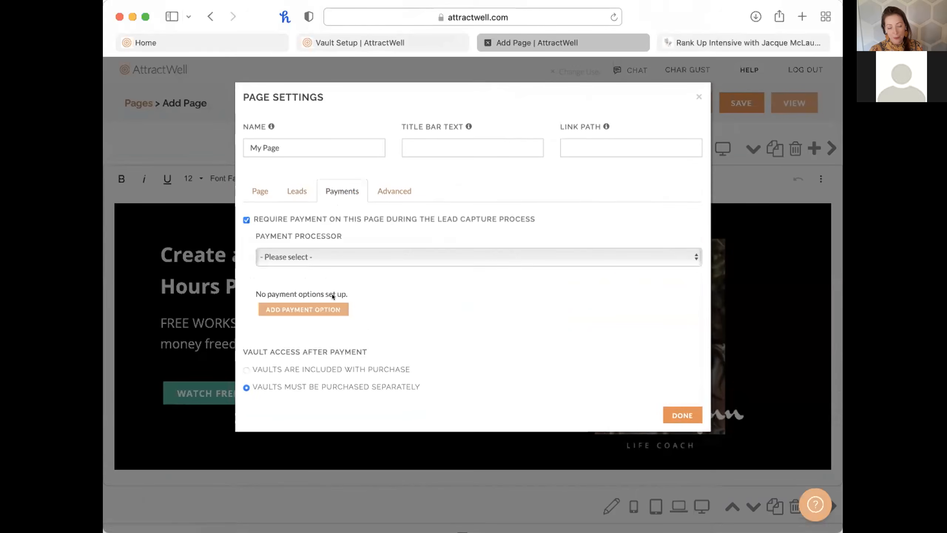
left_click(282, 257)
left_click(282, 259)
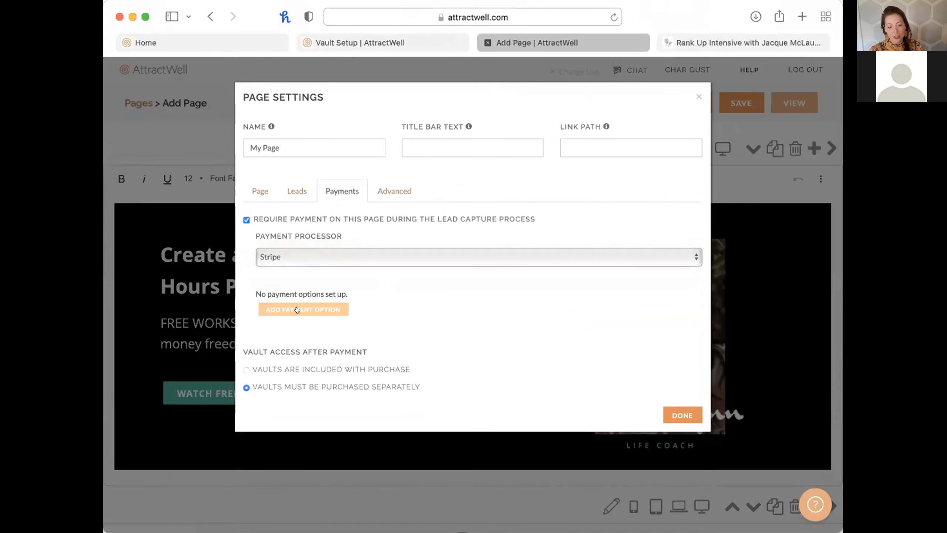
left_click(298, 309)
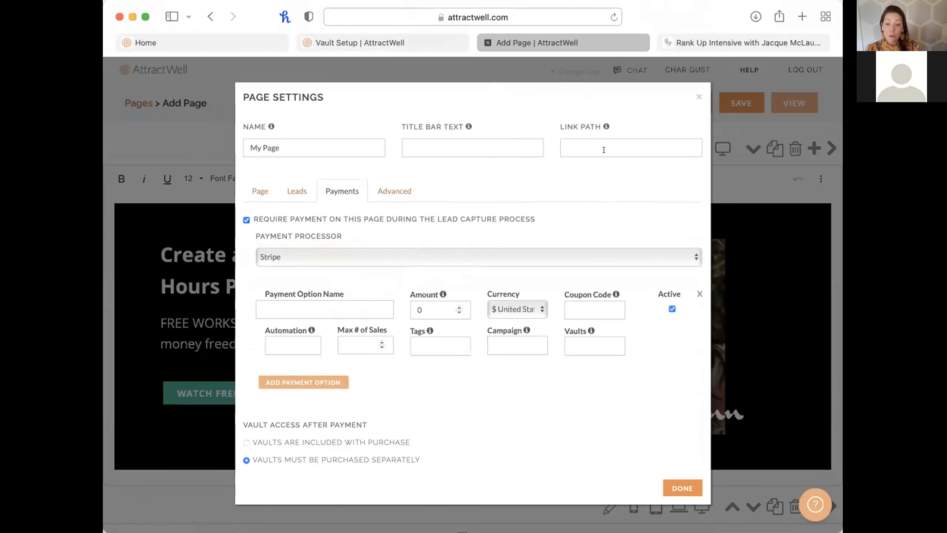
Name the payment option 'Annual' and set its amount to 100.
left_click(697, 96)
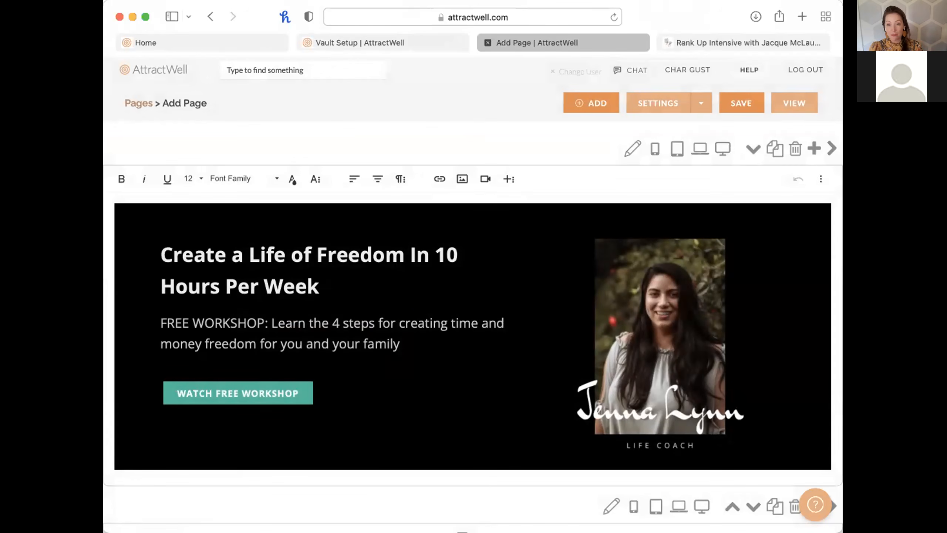
left_click(658, 103)
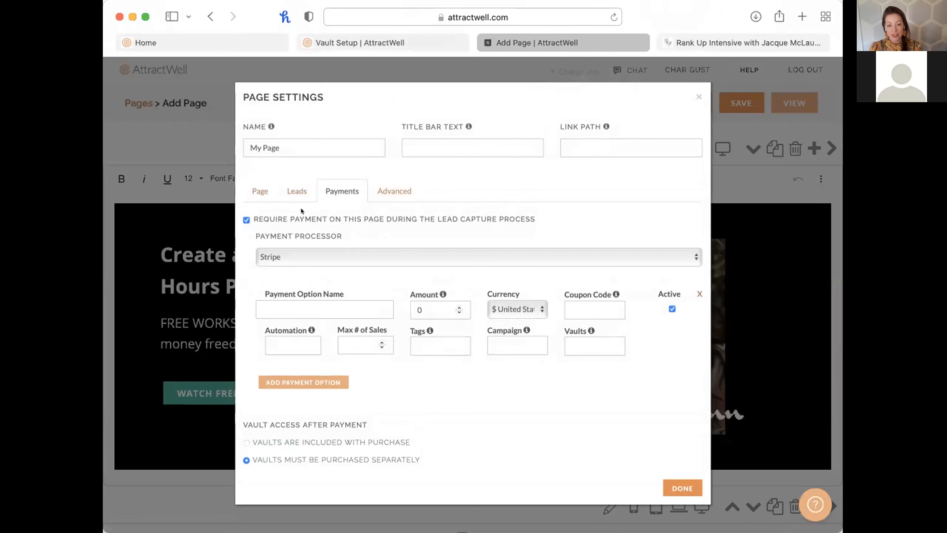
left_click(302, 306)
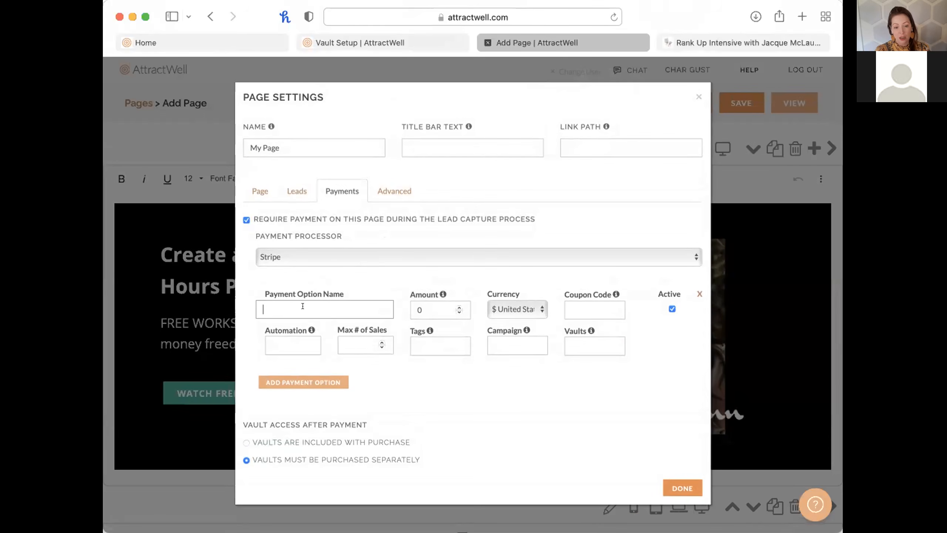
type("Annual")
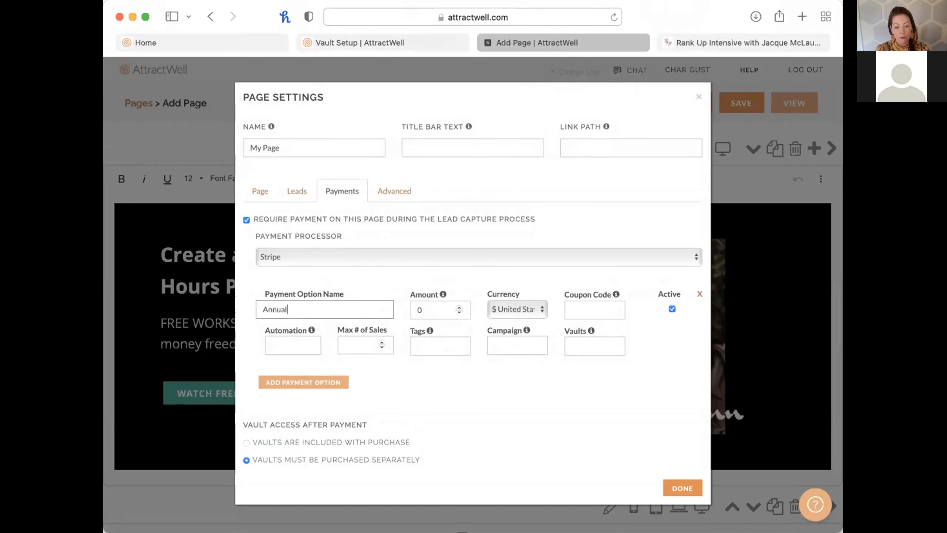
double_click(419, 309)
type("100")
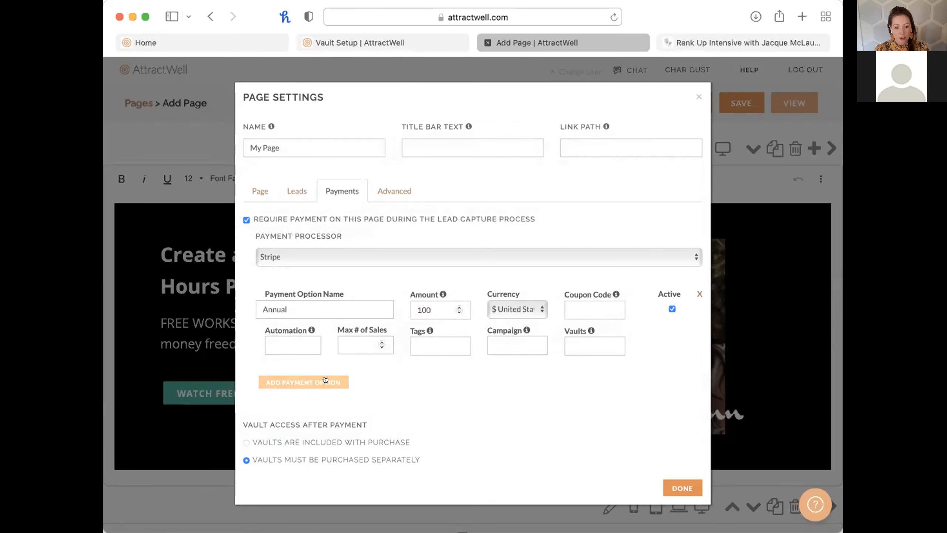
Change the lead message to 'Sign up now for your annual membership' and 'Want to go with monthly? Click Here'.
left_click(297, 191)
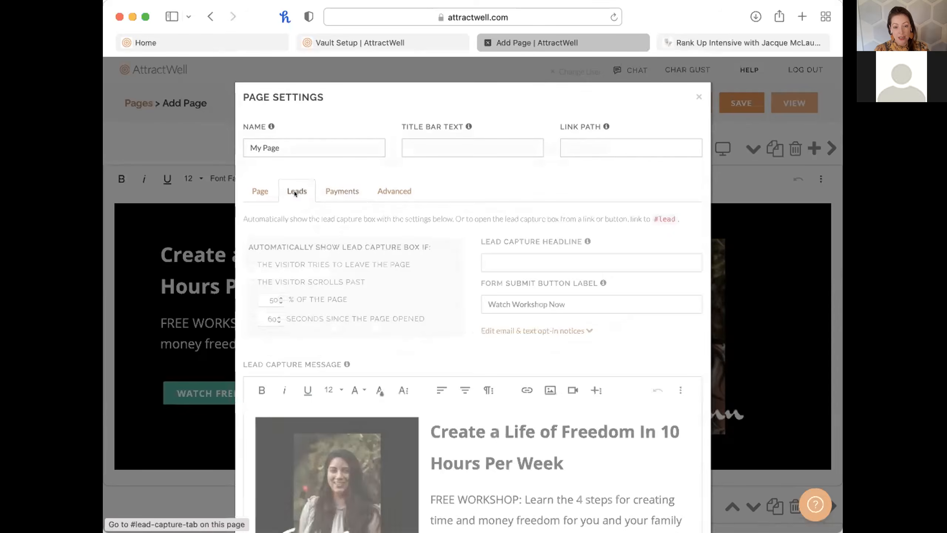
scroll(560, 418, "down", 5)
left_click_drag(564, 251, 430, 215)
type("Si")
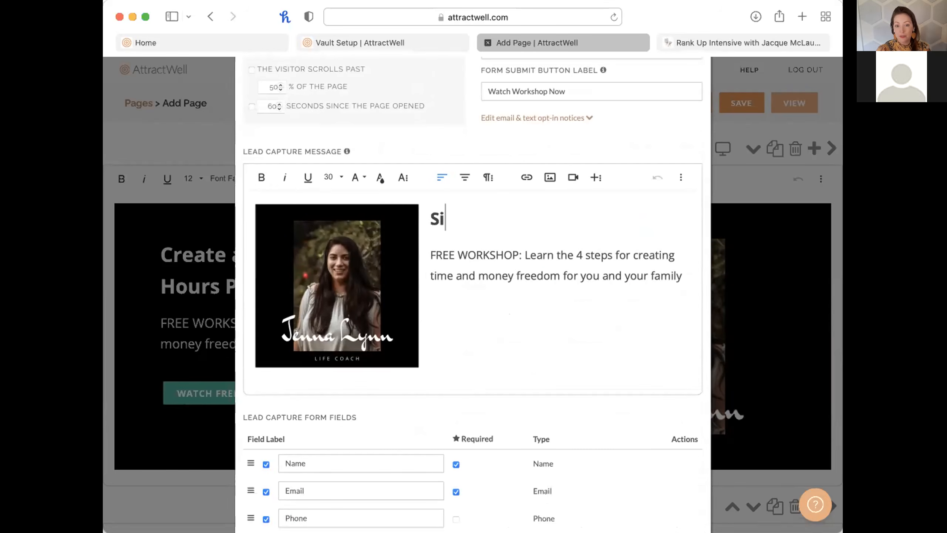
type("gn up now for your a")
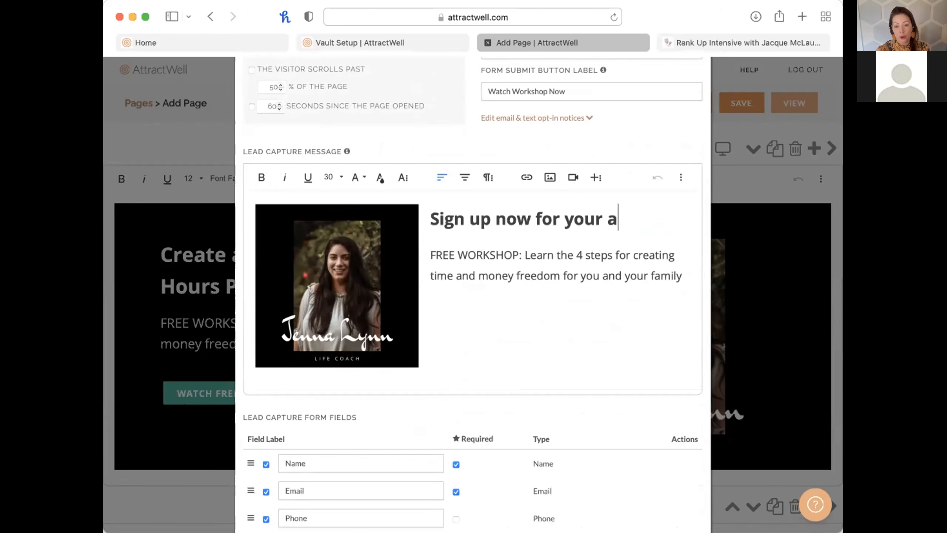
type("nnual membership")
left_click(425, 261)
left_click_drag(430, 287, 692, 313)
type("W")
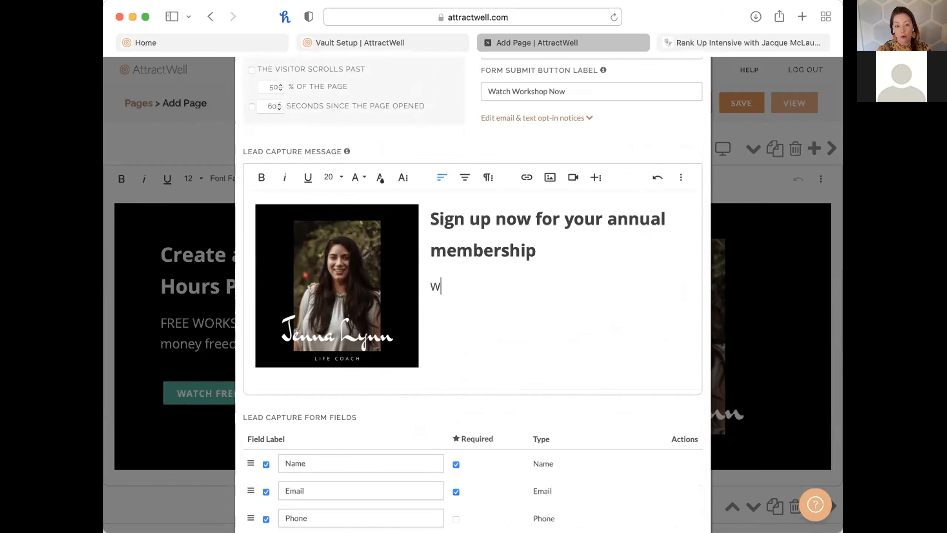
type("ant to go with monthly")
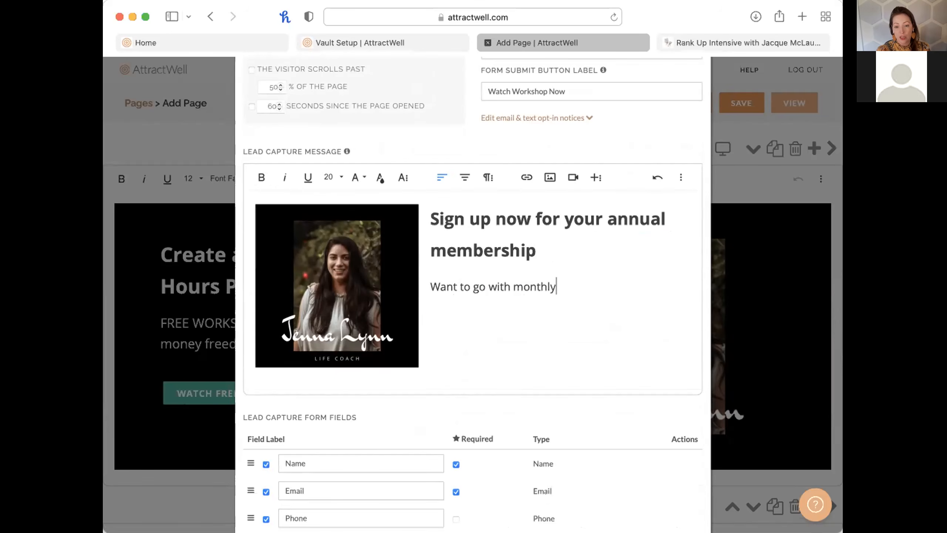
type("? Click Here")
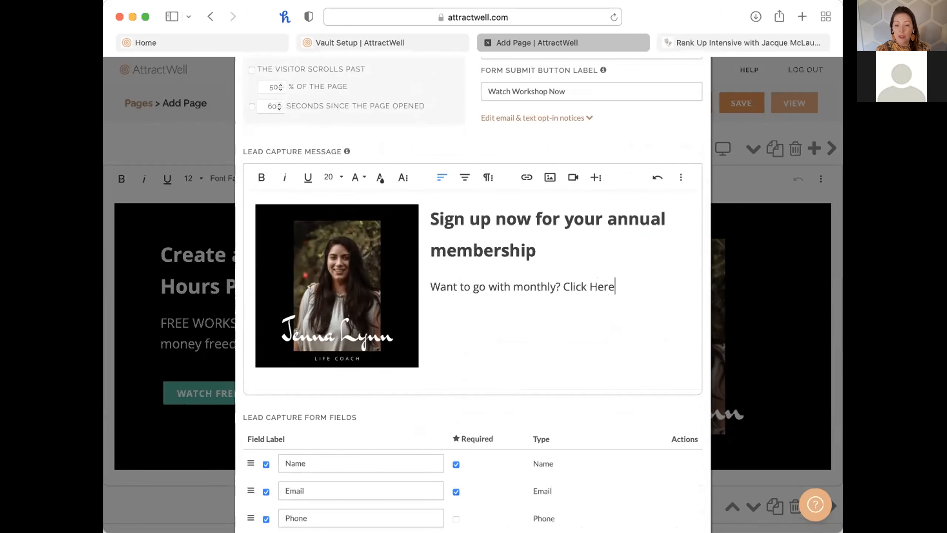
left_click(362, 44)
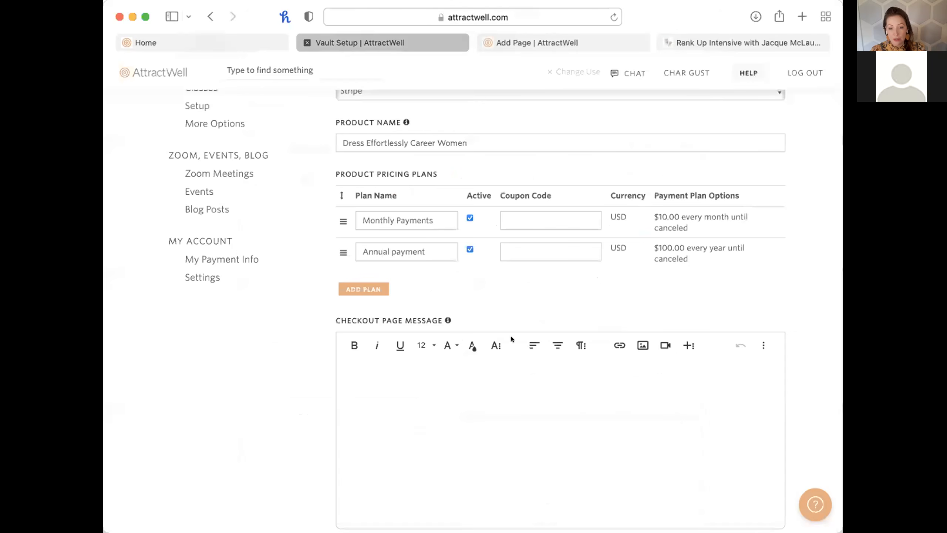
Open the vault checkout to anyone with the link and copy the vault page URL.
scroll(490, 305, "up", 3)
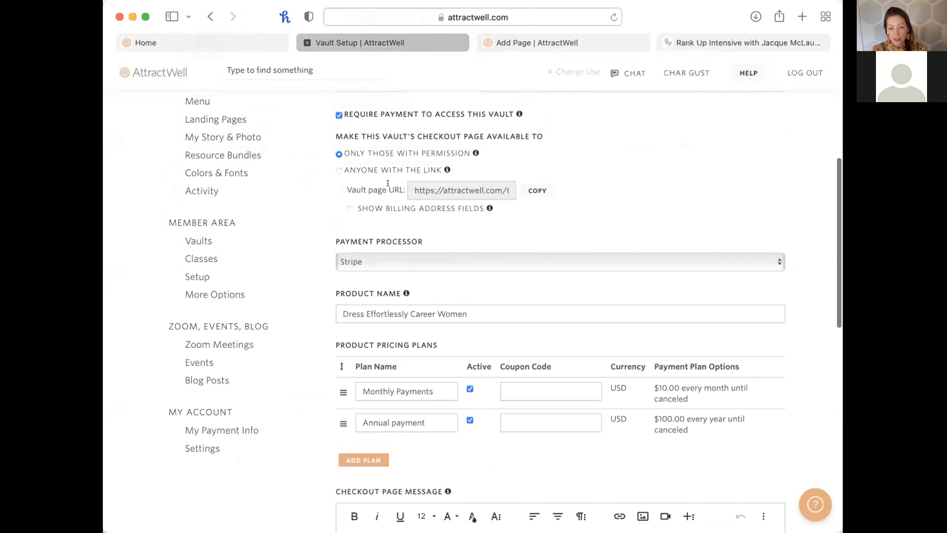
left_click(349, 169)
scroll(381, 227, "up", 3)
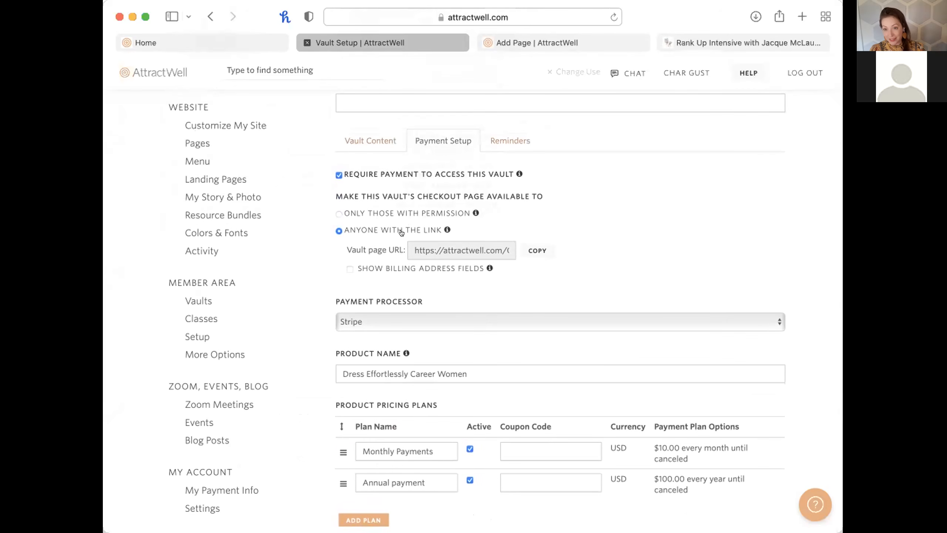
left_click(537, 251)
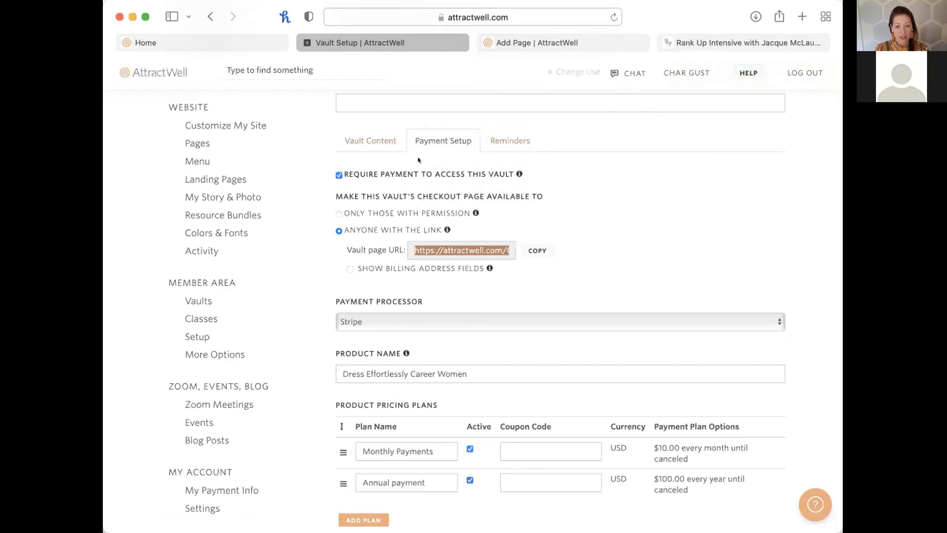
left_click(530, 42)
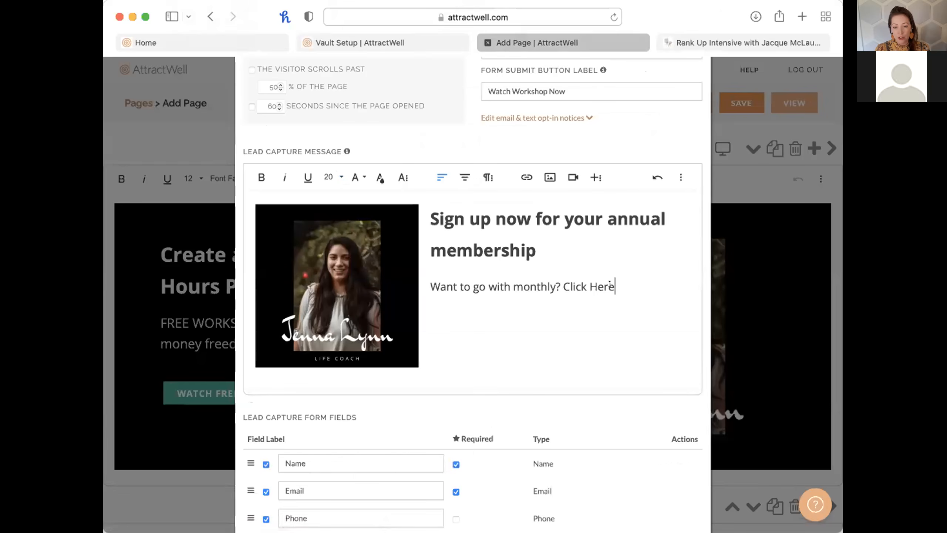
Link the words 'Click Here' to the copied vault page URL and close the lead settings.
left_click_drag(614, 285, 560, 284)
left_click(526, 177)
key("super+v")
left_click(589, 325)
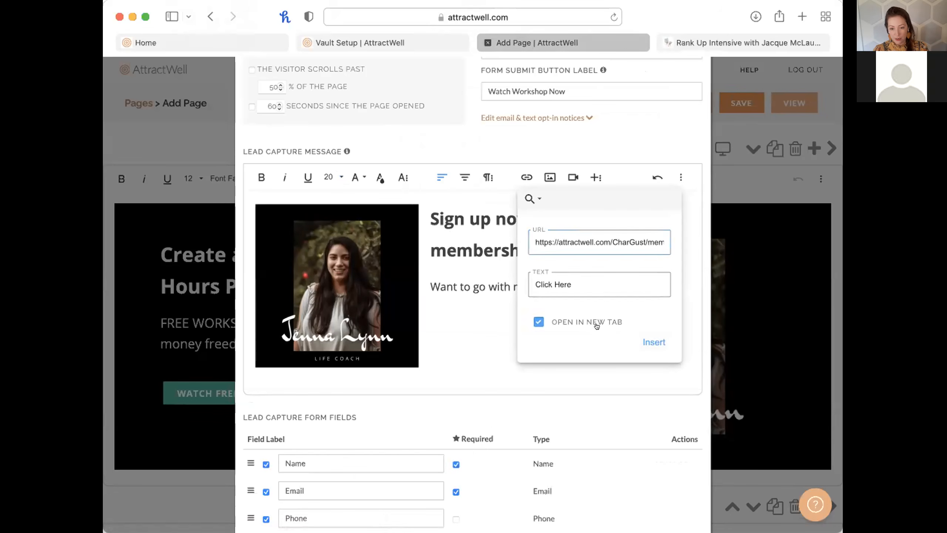
left_click(654, 343)
scroll(613, 355, "down", 3)
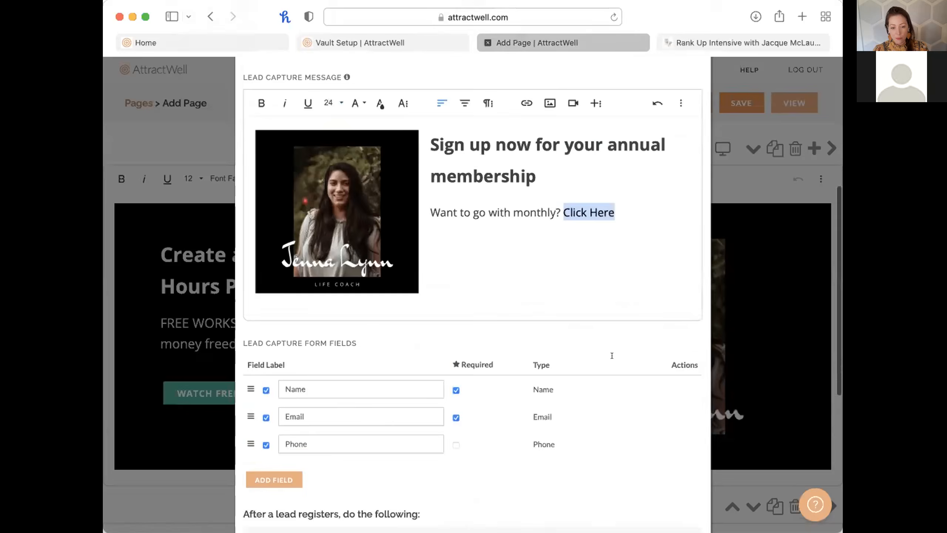
scroll(612, 355, "down", 5)
scroll(612, 356, "up", 15)
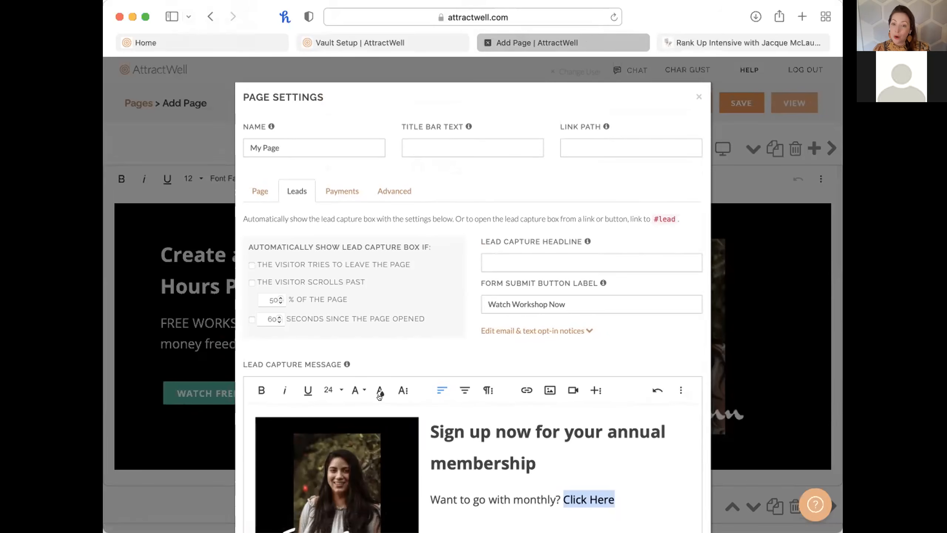
scroll(549, 490, "down", 10)
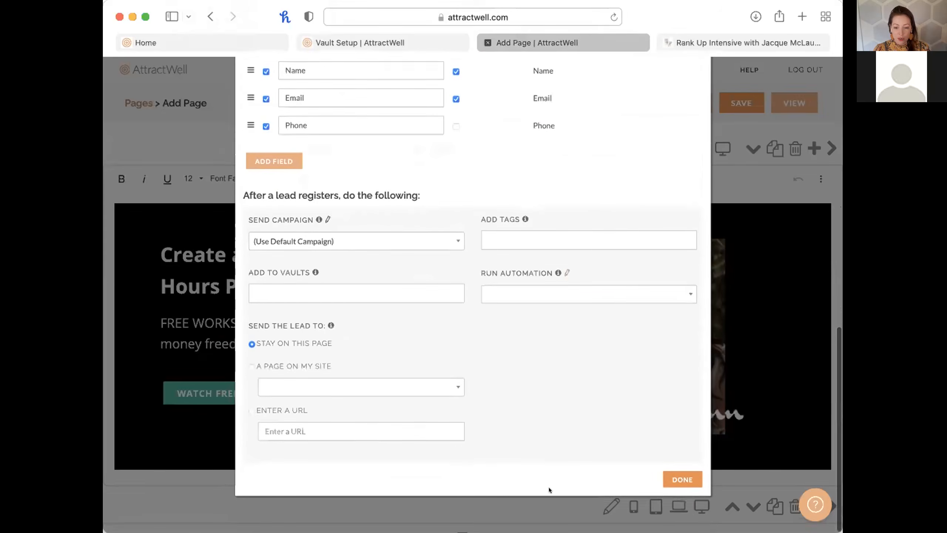
left_click(682, 480)
Save the page, naming it 'sales page' with the auto-filled title and sales-page link.
left_click(721, 100)
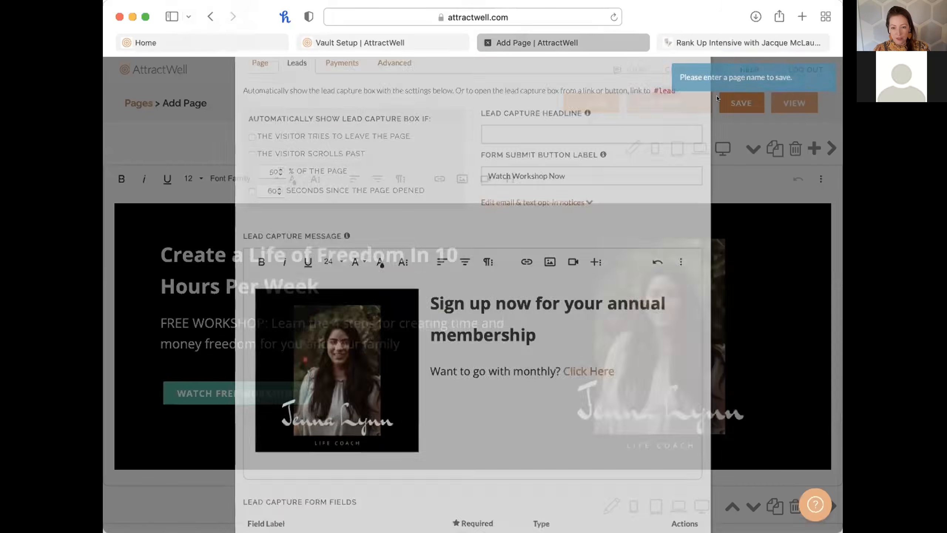
type("sales page")
key("Tab")
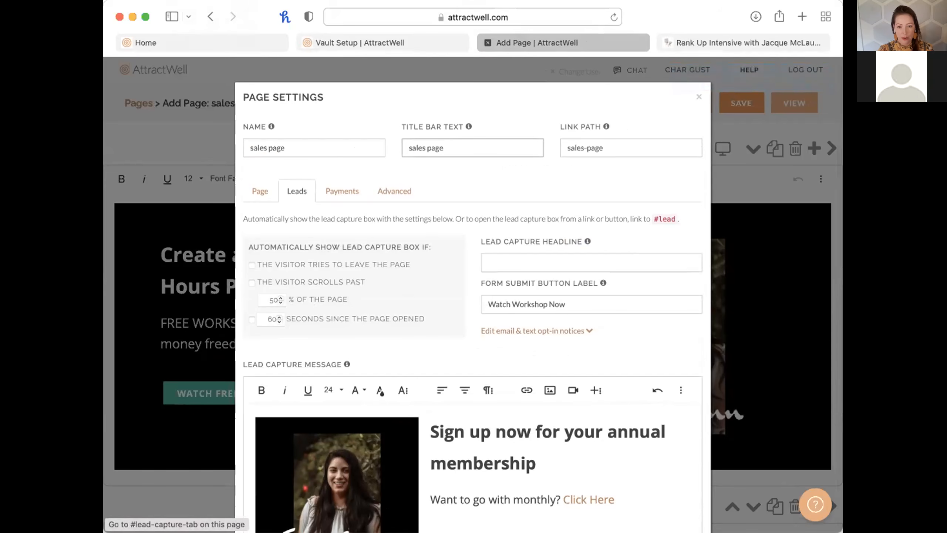
left_click(435, 140)
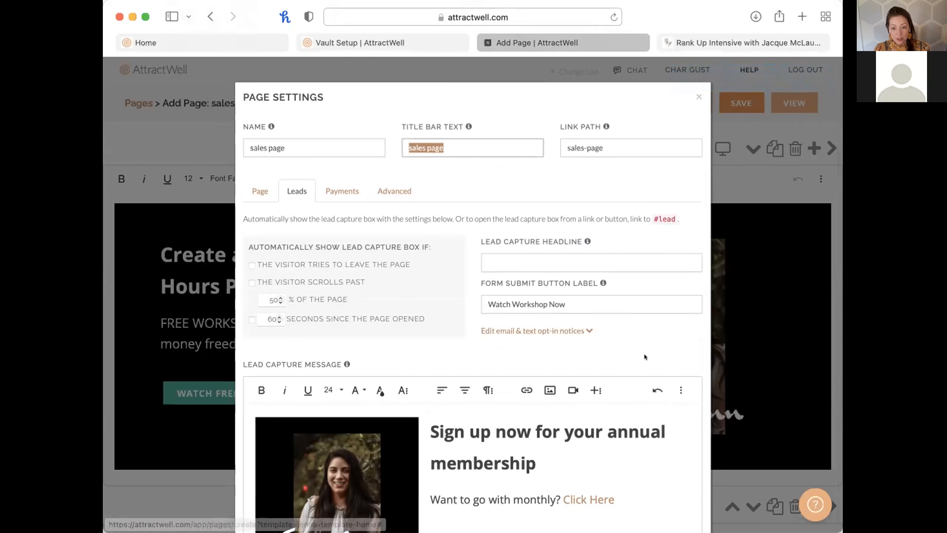
scroll(653, 369, "down", 15)
left_click(680, 488)
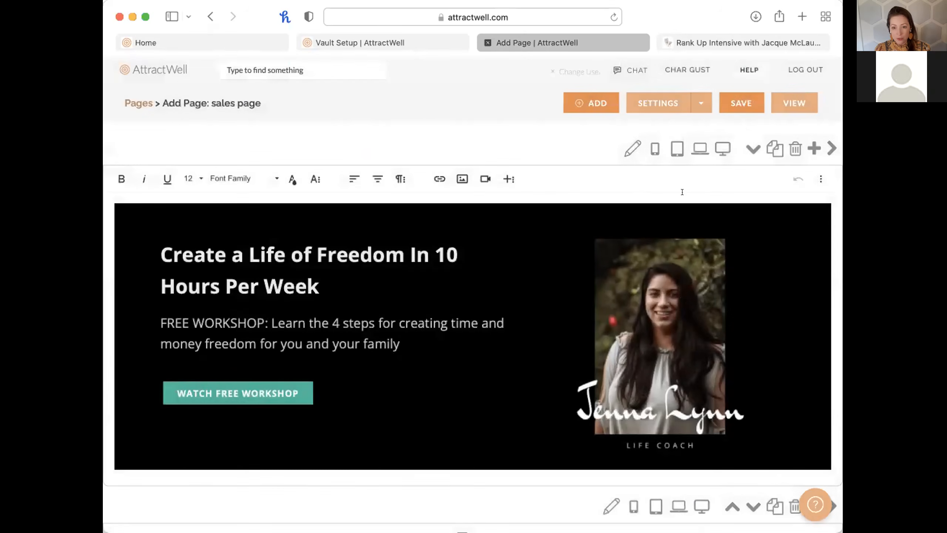
Save and view the live sales page, opening the Watch Free Workshop signup popup.
left_click(741, 102)
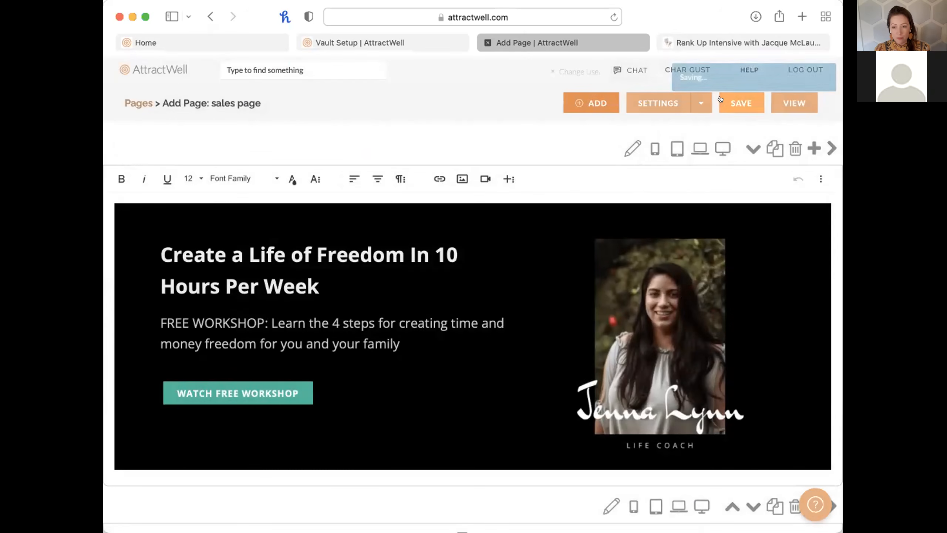
left_click(785, 100)
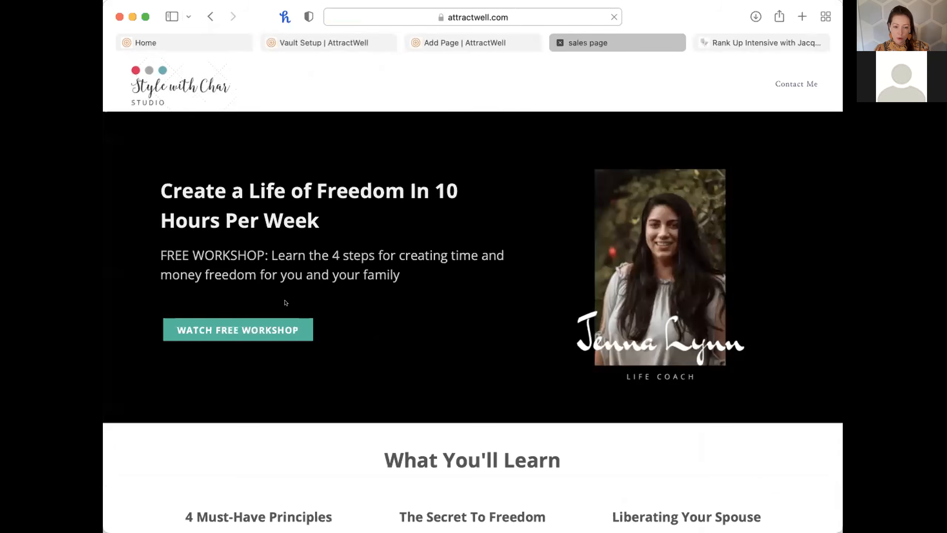
left_click(234, 338)
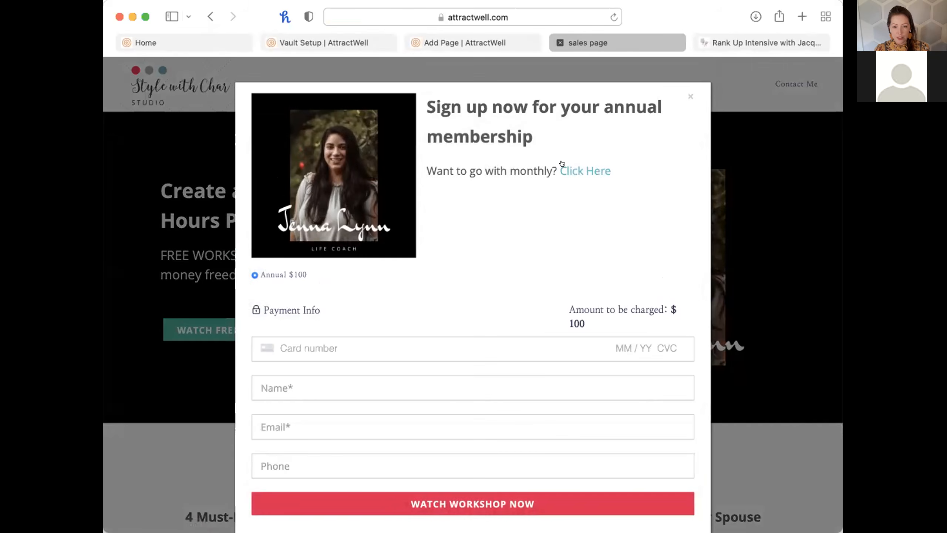
scroll(459, 253, "down", 2)
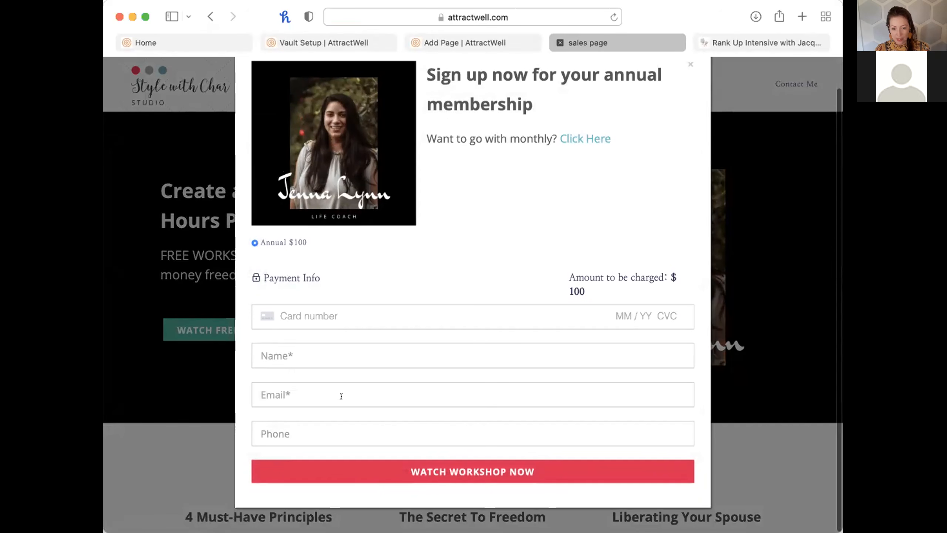
scroll(488, 345, "up", 2)
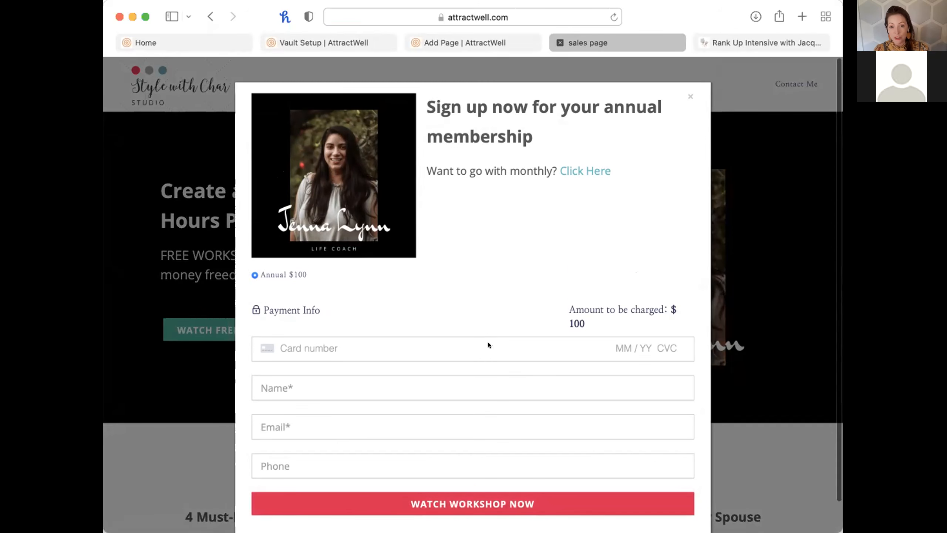
Test the popup's monthly 'Click Here' link to the vault checkout, then return to the sales page.
left_click(584, 170)
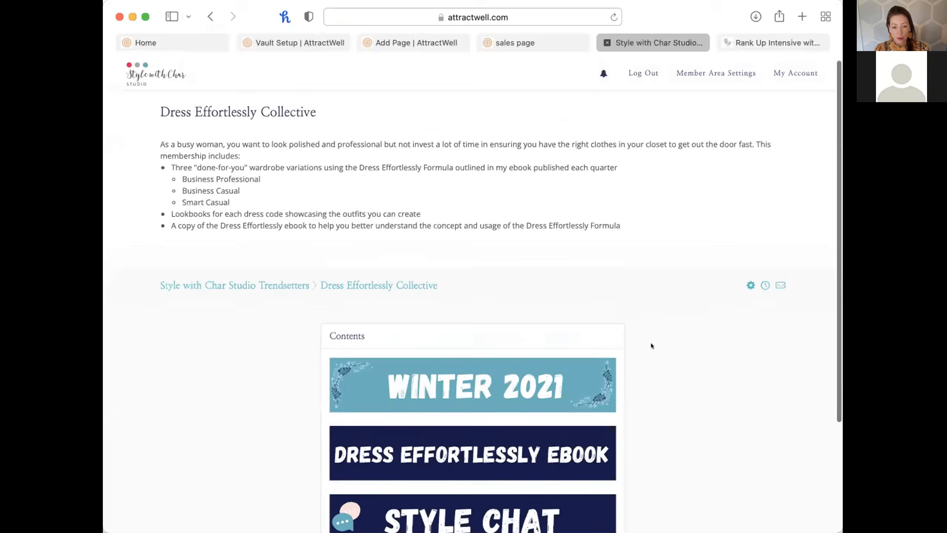
scroll(651, 346, "down", 5)
scroll(652, 346, "up", 5)
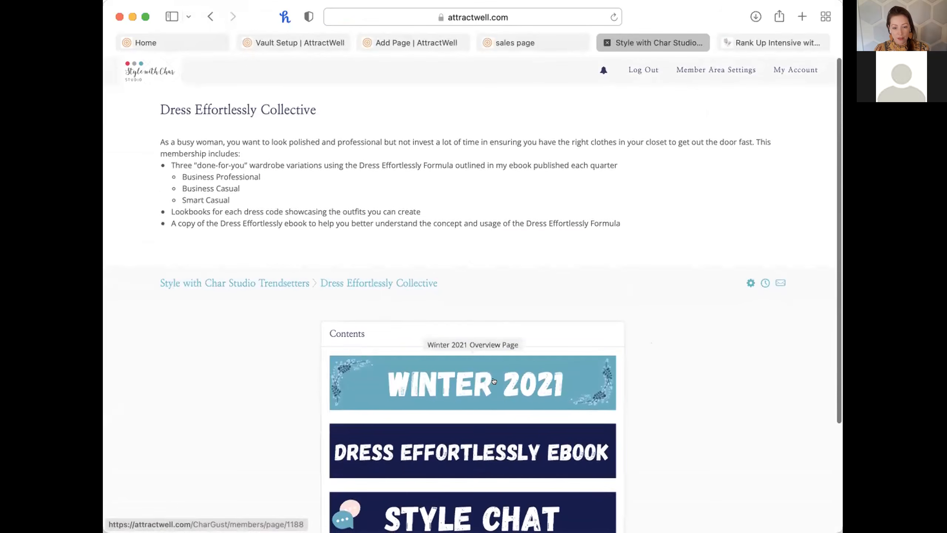
scroll(474, 399, "down", 3)
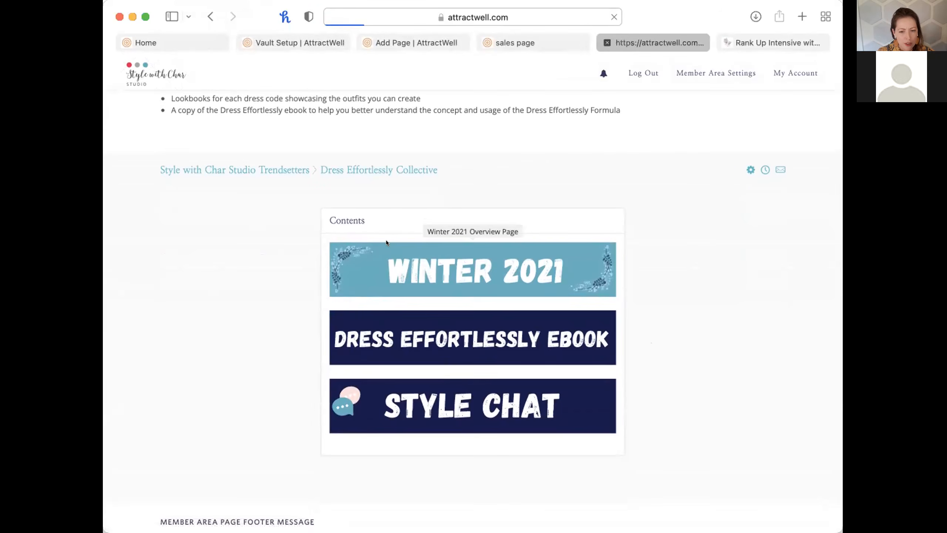
scroll(531, 297, "left", 5)
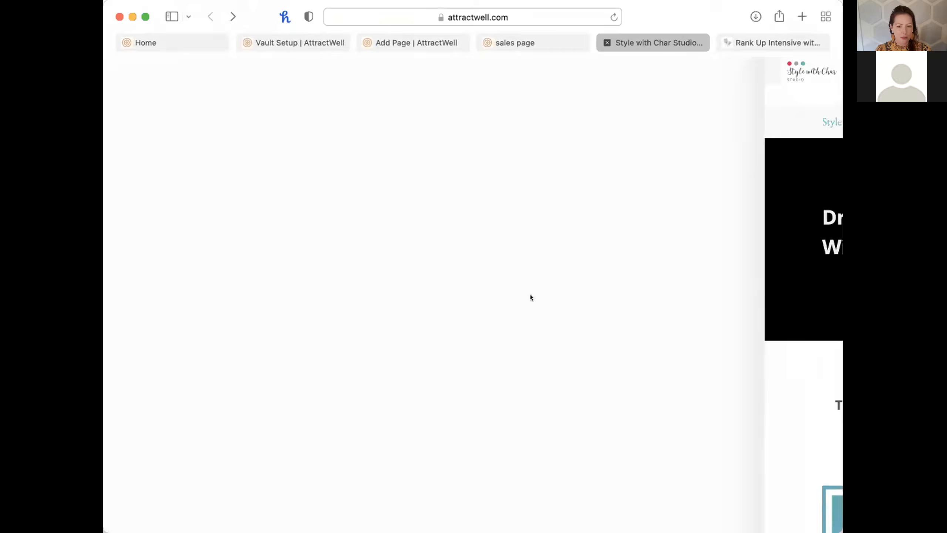
left_click(521, 41)
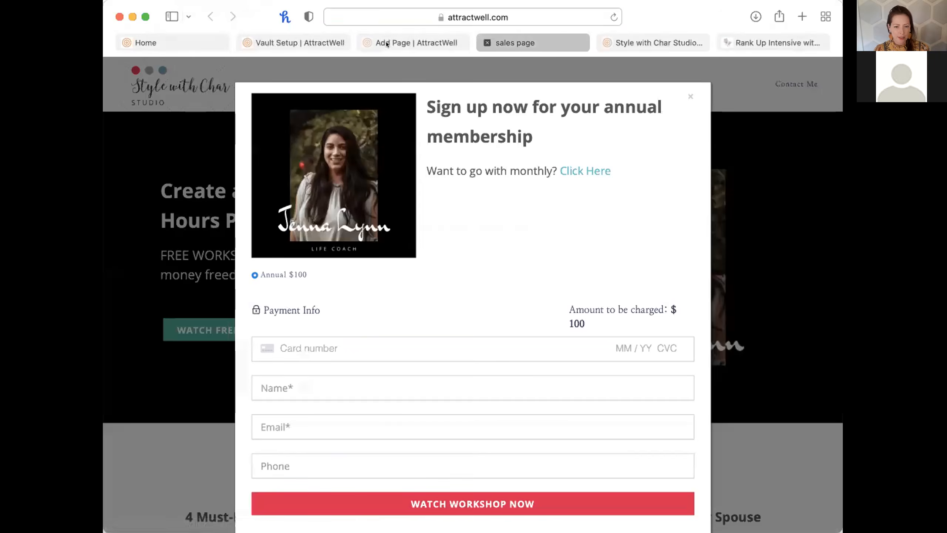
left_click(386, 41)
Log out of the AttractWell account from the Vault Setup tab.
left_click(284, 41)
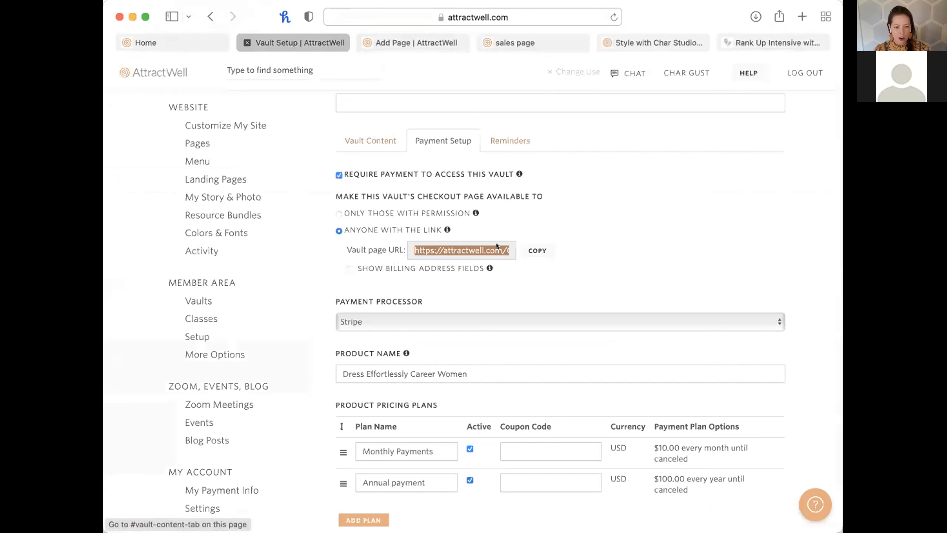
scroll(641, 228, "down", 1)
scroll(568, 241, "down", 15)
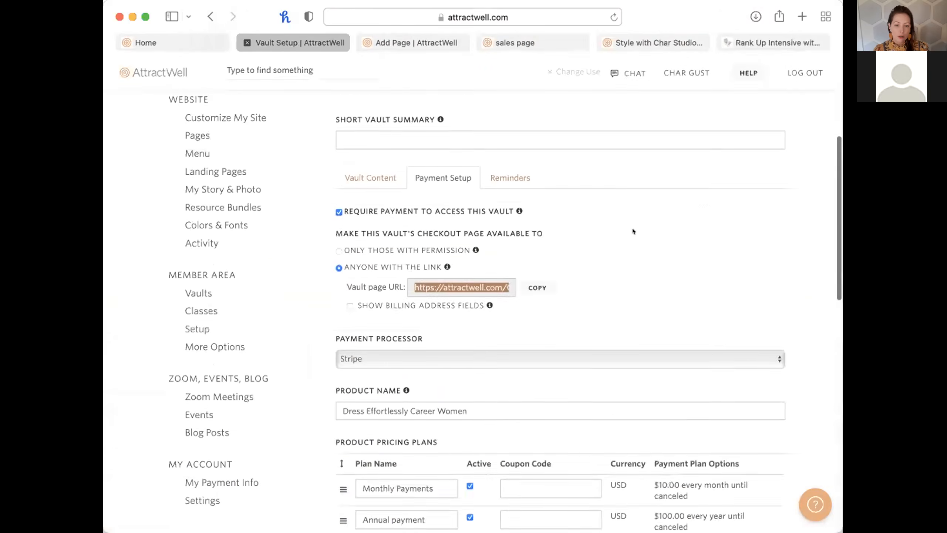
scroll(632, 313, "down", 3)
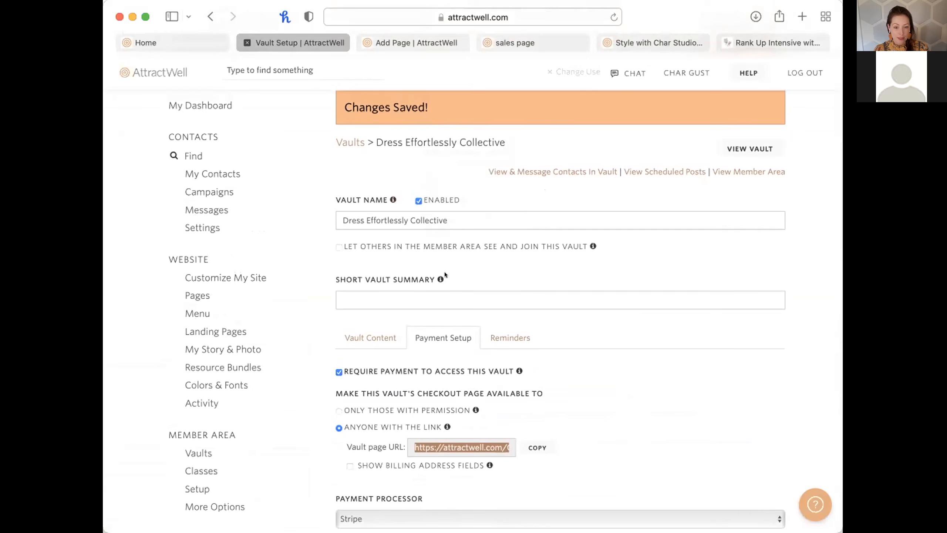
mouse_move(399, 237)
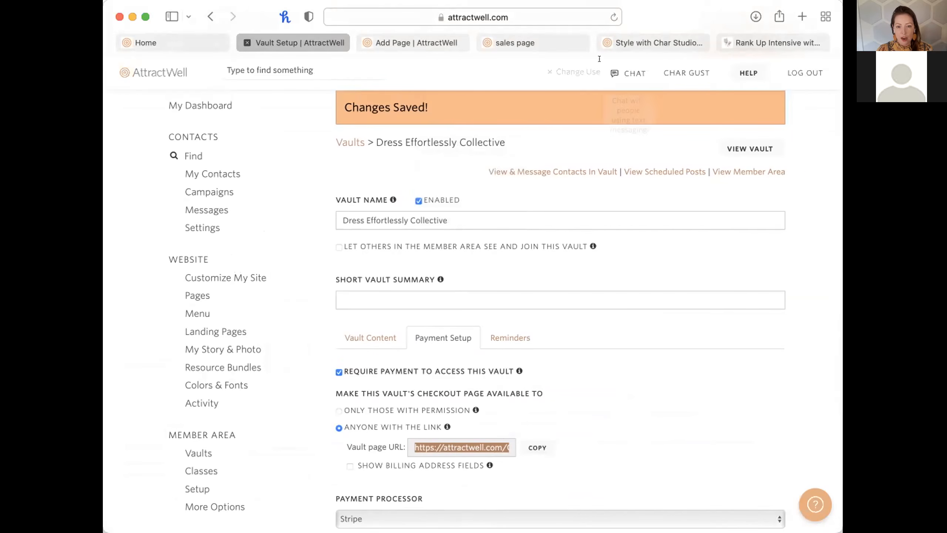
left_click(799, 60)
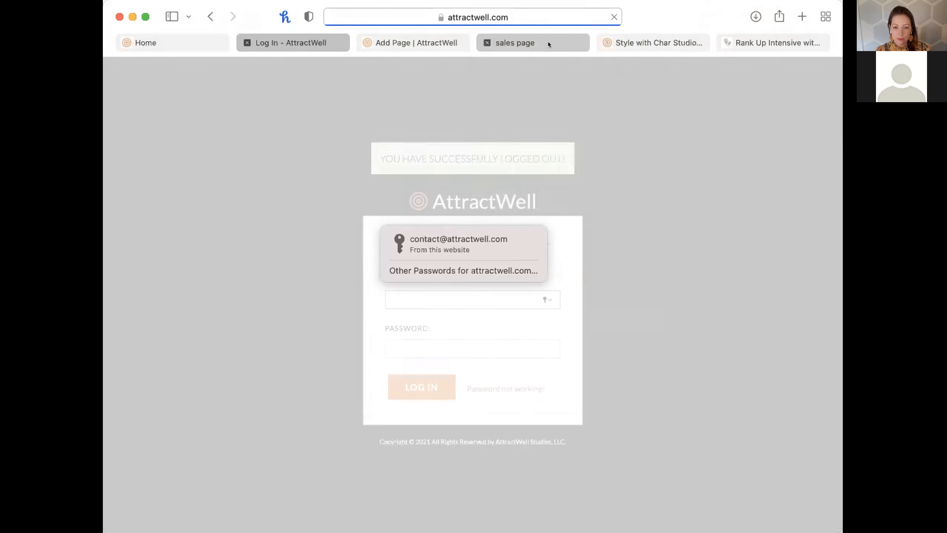
As a visitor, follow the popup's monthly link and choose Monthly Payments ($10) at checkout.
left_click(548, 42)
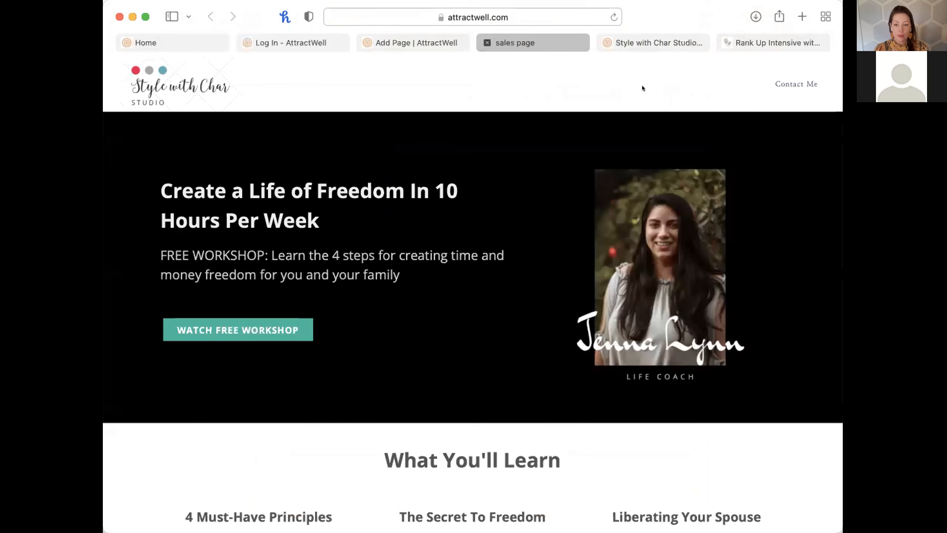
left_click(271, 326)
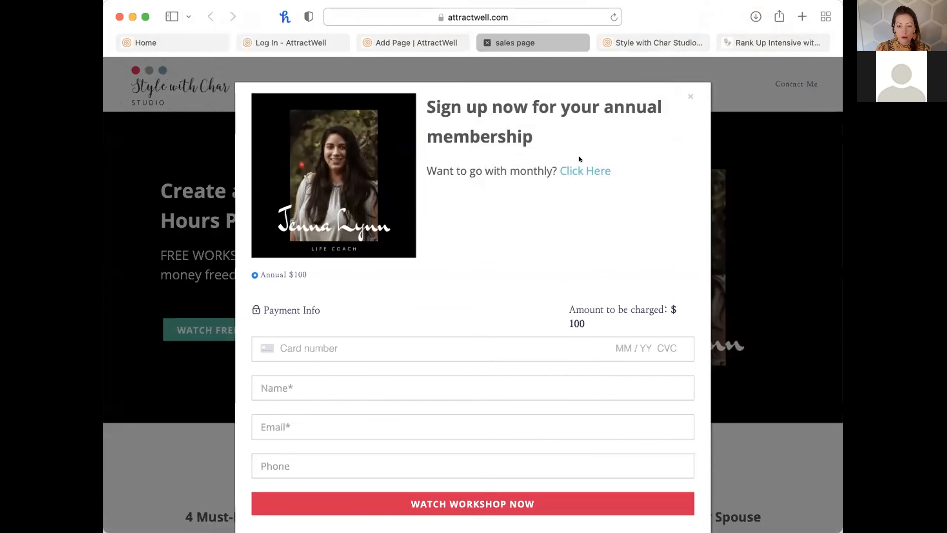
left_click(583, 169)
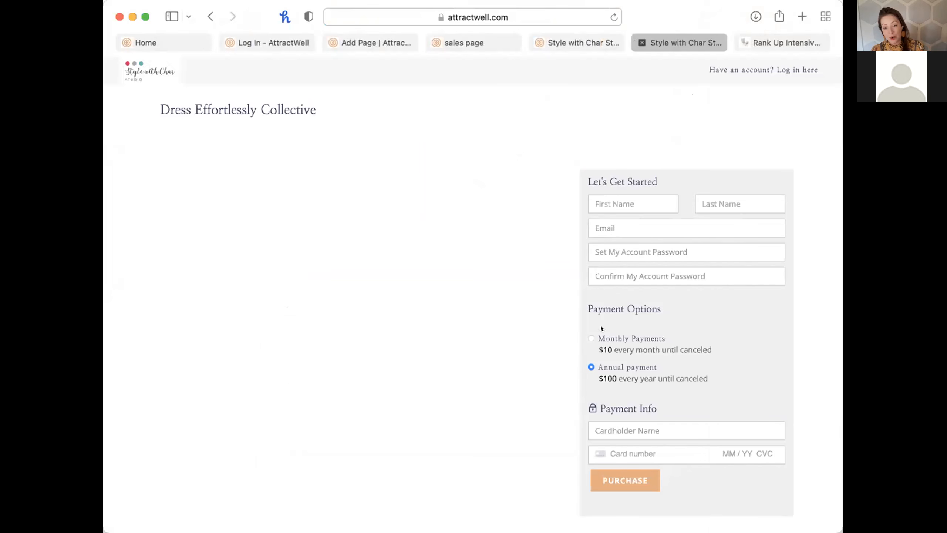
left_click(591, 337)
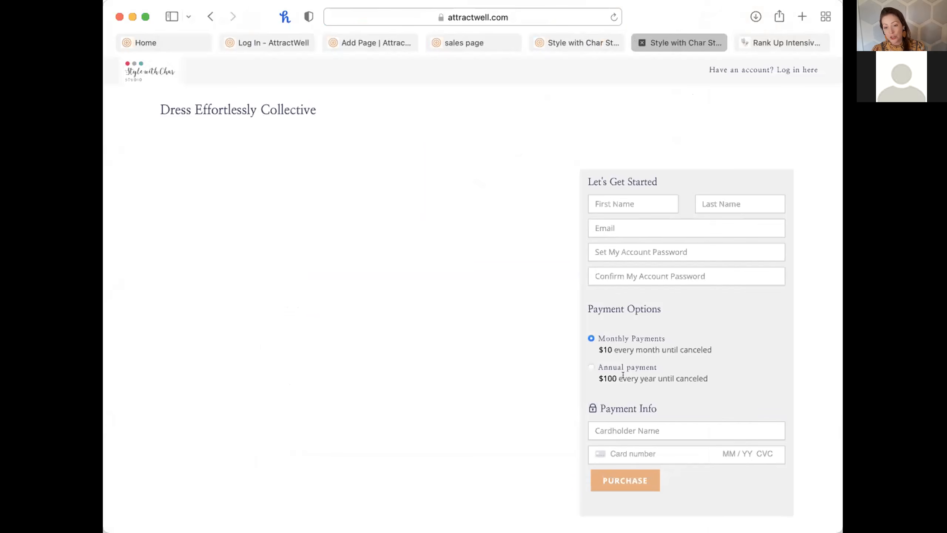
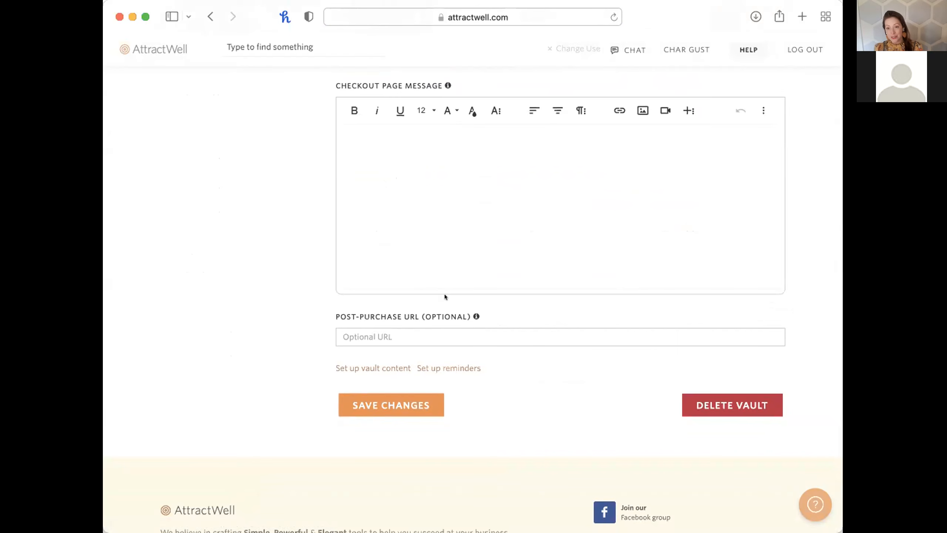
scroll(444, 294, "up", 12)
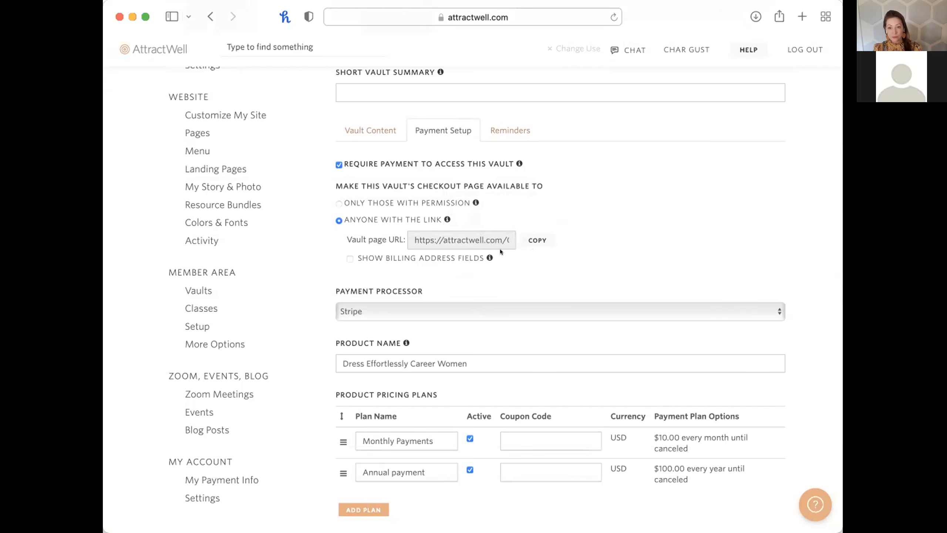
scroll(500, 249, "down", 10)
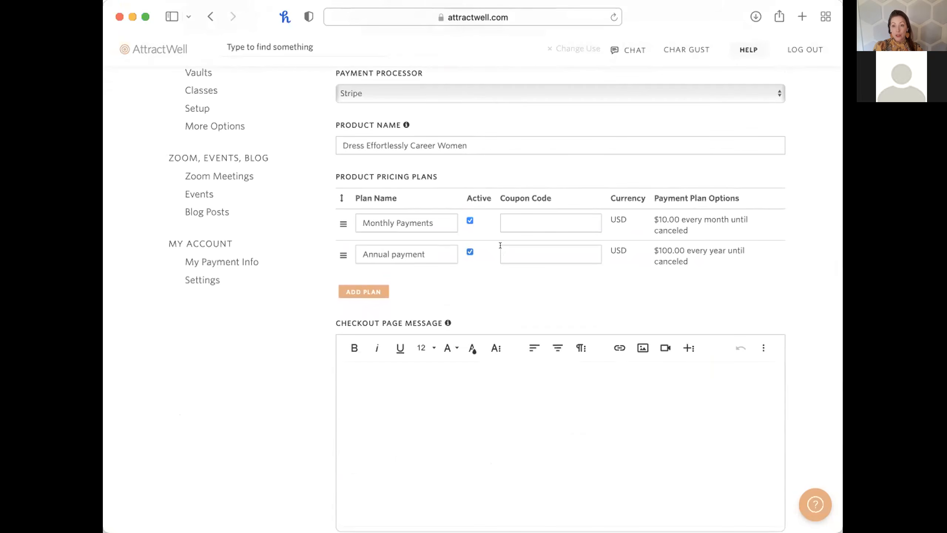
scroll(500, 245, "up", 10)
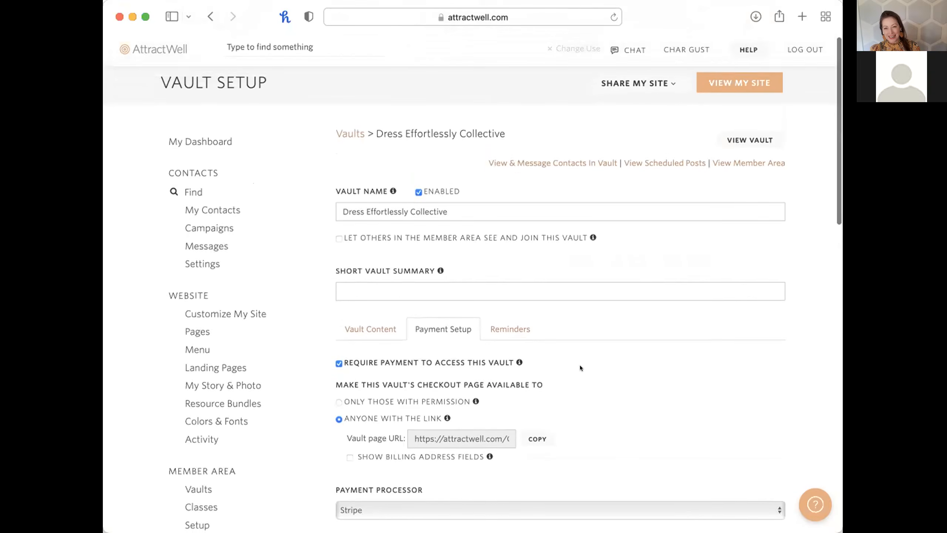
scroll(580, 367, "down", 1)
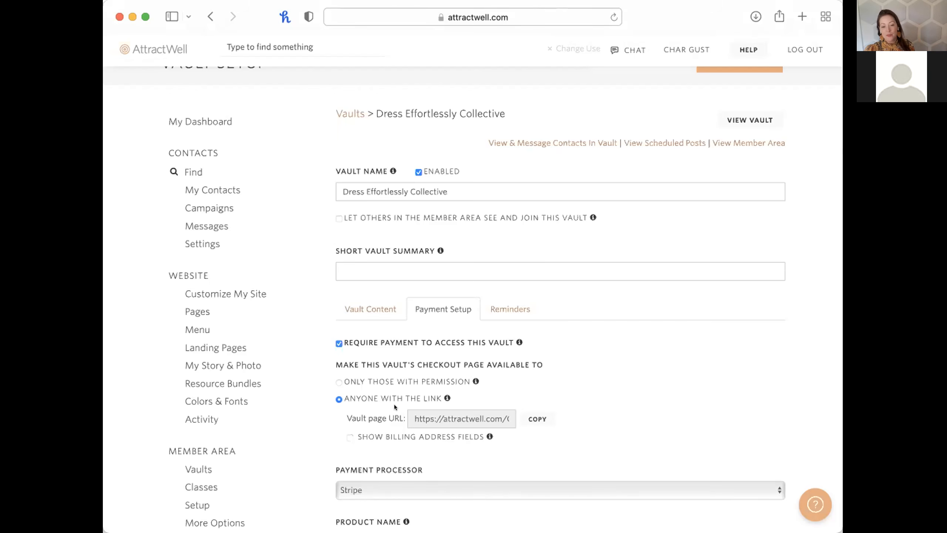
Enable 'Show billing address fields' for Anyone with the link and save the Dress Effortlessly Collective vault.
scroll(408, 353, "down", 3)
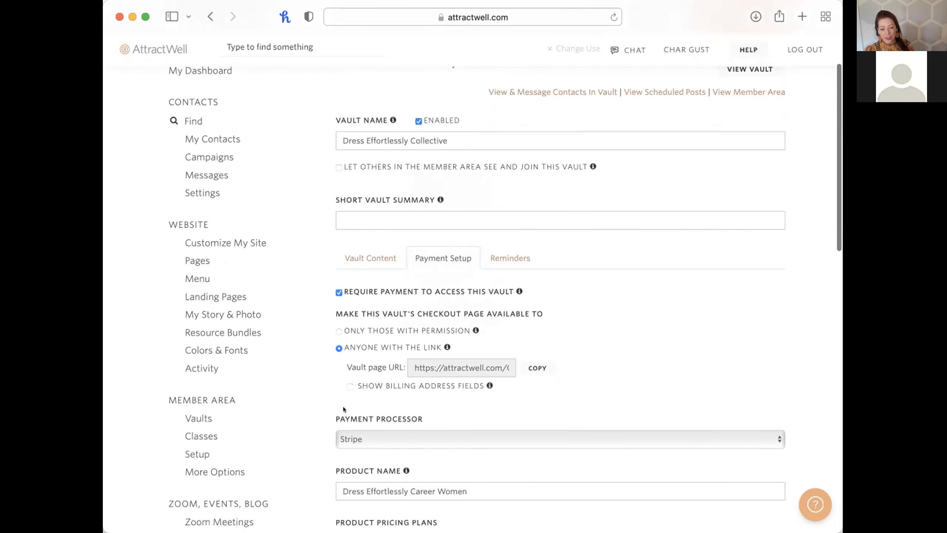
left_click(348, 387)
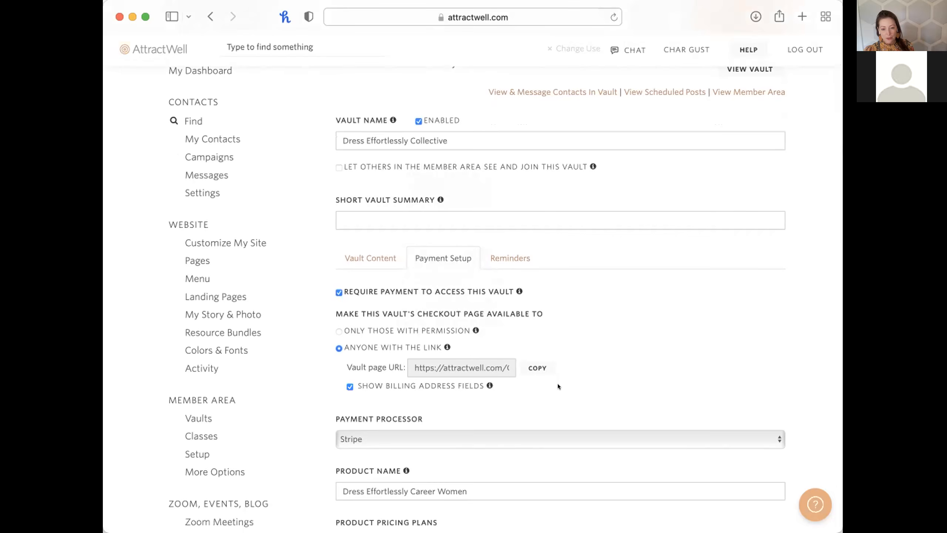
scroll(558, 384, "down", 15)
left_click(394, 416)
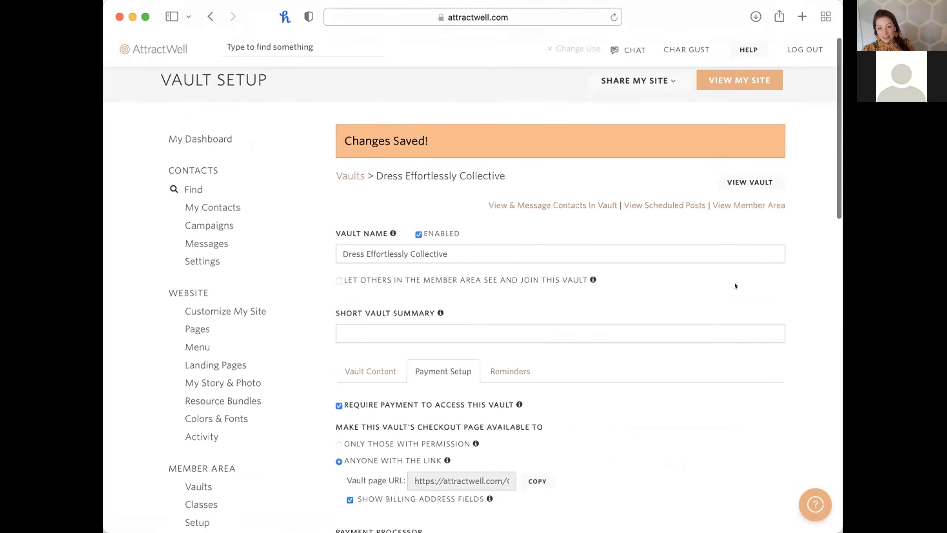
scroll(733, 286, "down", 15)
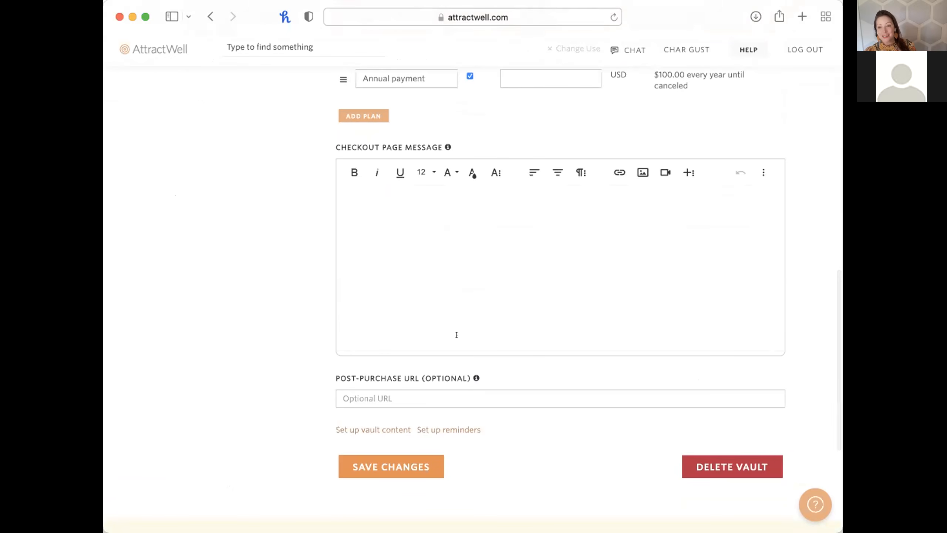
scroll(456, 335, "up", 4)
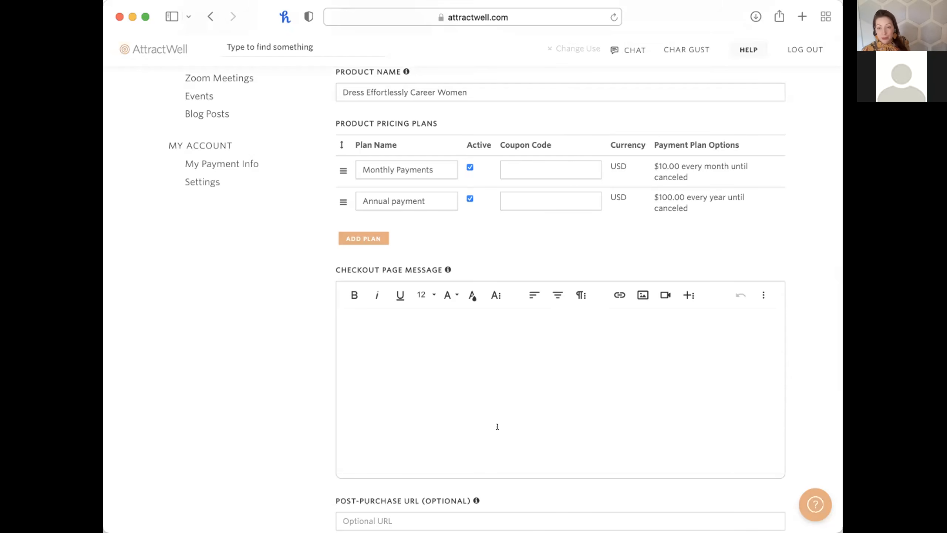
scroll(497, 427, "up", 13)
scroll(497, 426, "down", 5)
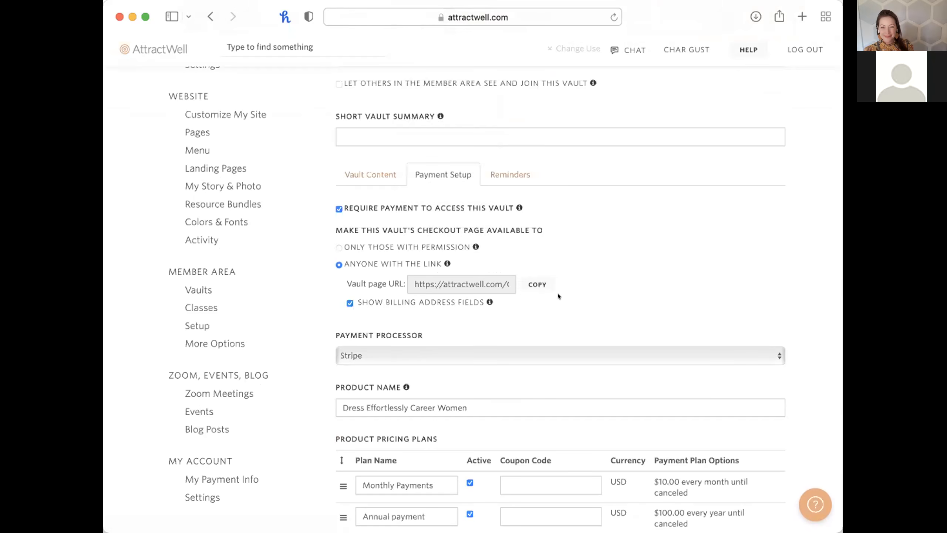
scroll(653, 260, "down", 5)
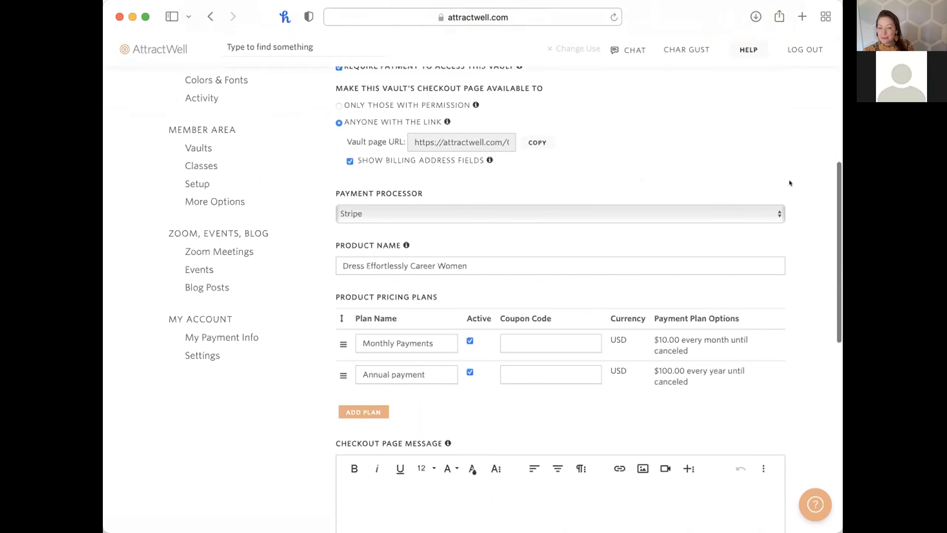
scroll(667, 274, "down", 15)
scroll(667, 275, "up", 20)
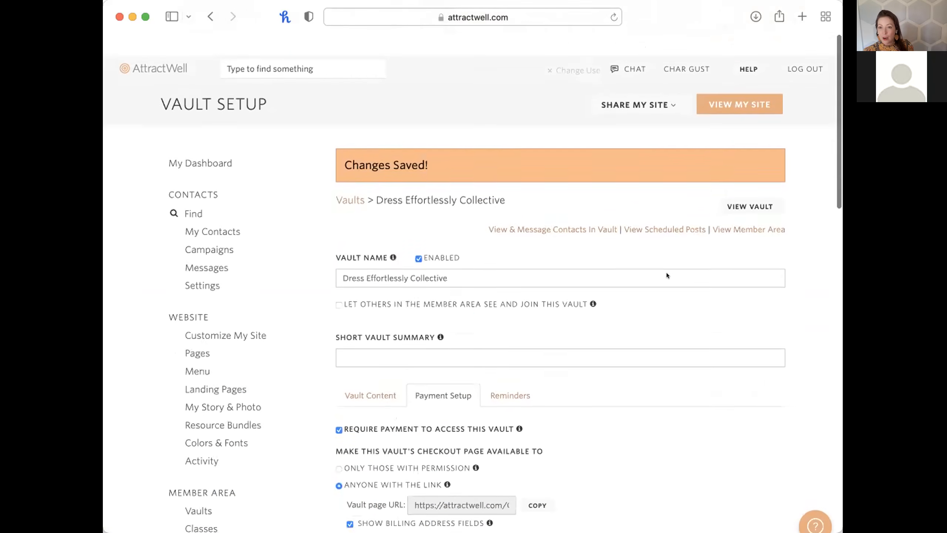
scroll(667, 275, "down", 1)
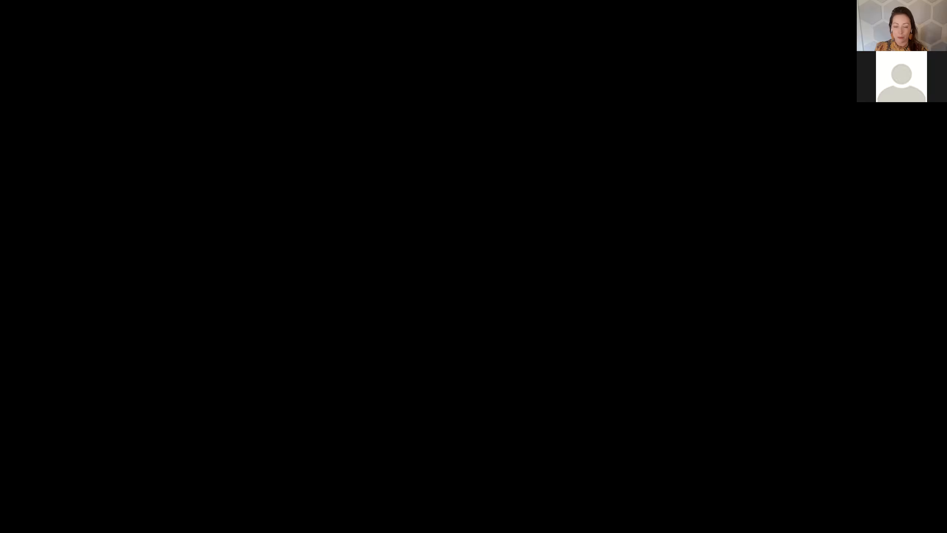
Scroll through the Homepage Template's 'Hey Mama!' challenge banner in the page editor.
scroll(272, 384, "down", 1)
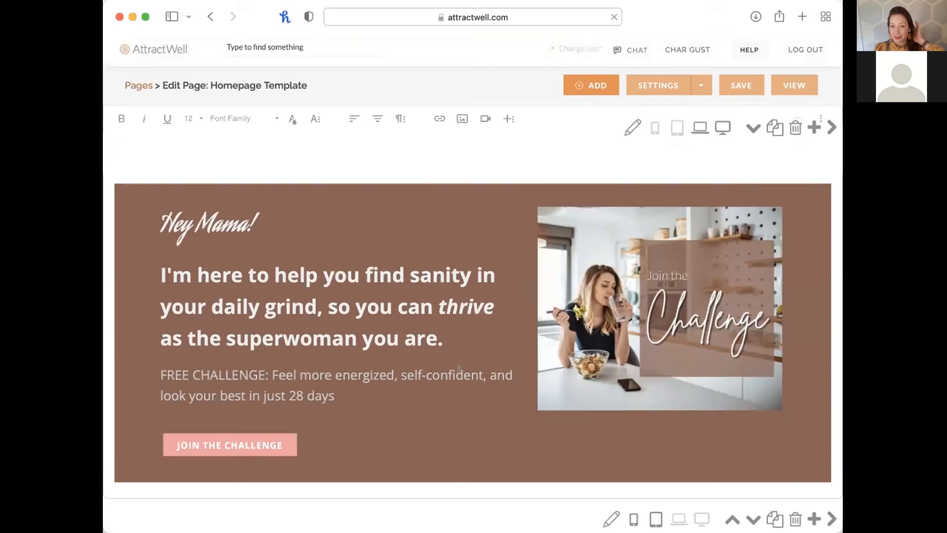
Create a new page from the Jenna Template Home Page and look over its content.
scroll(468, 397, "left", 5)
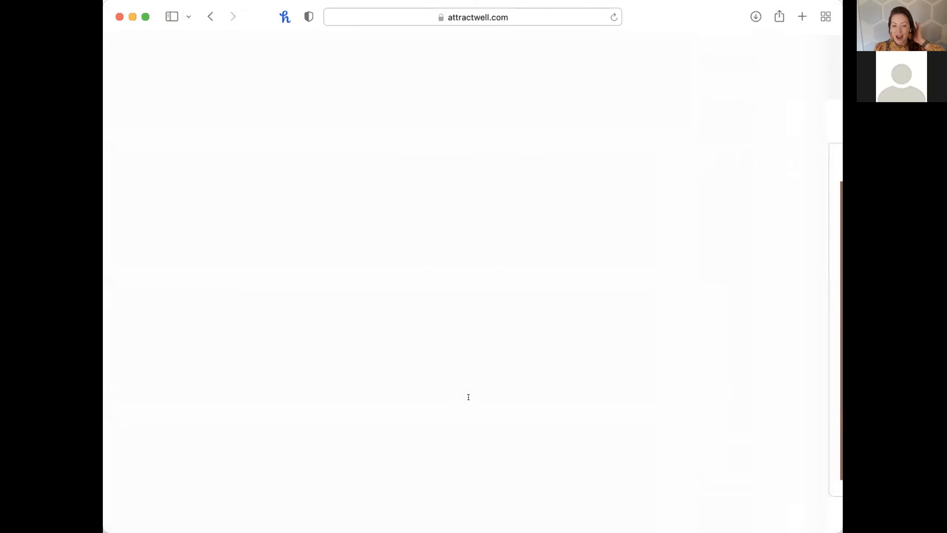
left_click(404, 152)
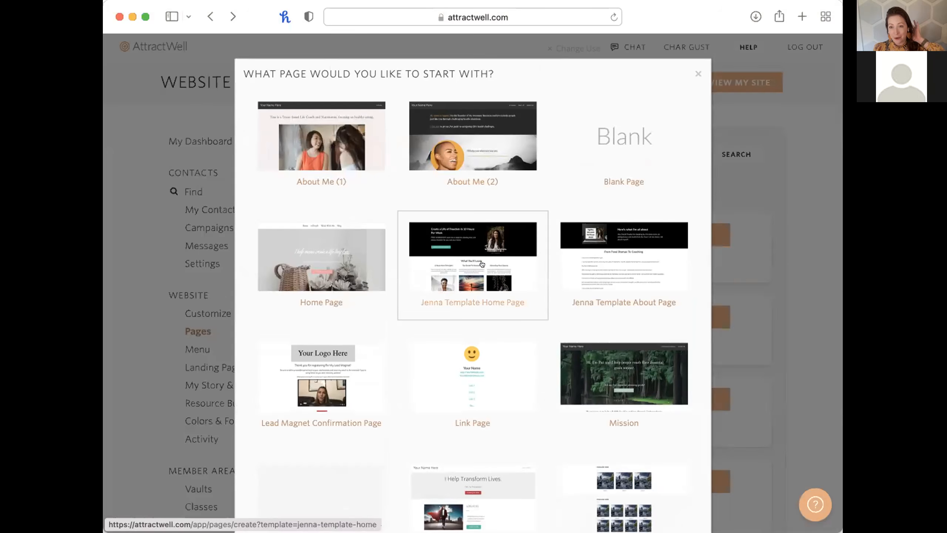
scroll(443, 274, "up", 5)
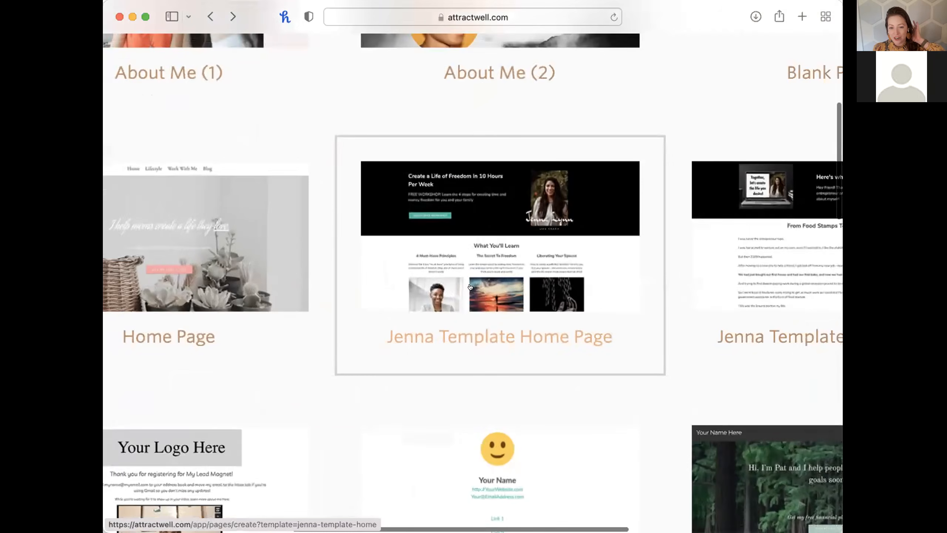
scroll(471, 267, "down", 5)
left_click(470, 265)
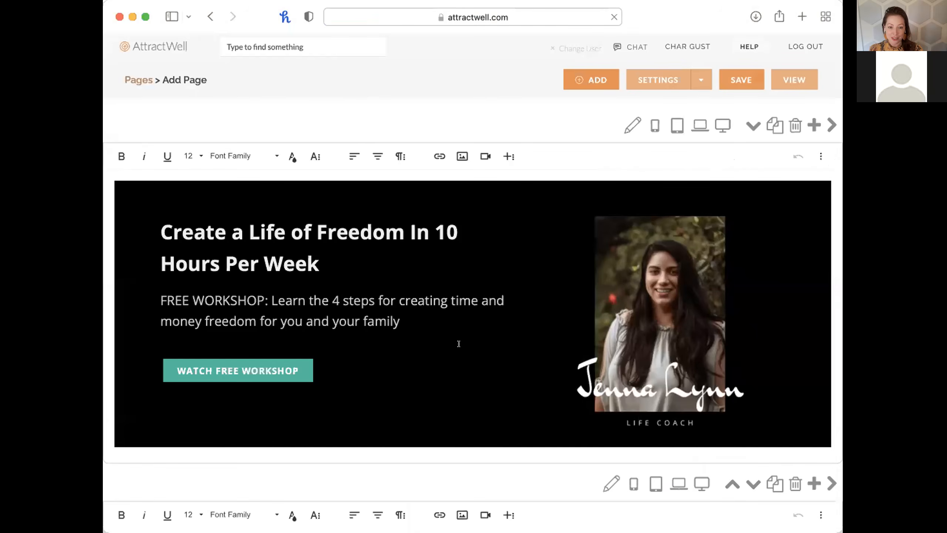
scroll(459, 343, "down", 10)
scroll(459, 346, "down", 15)
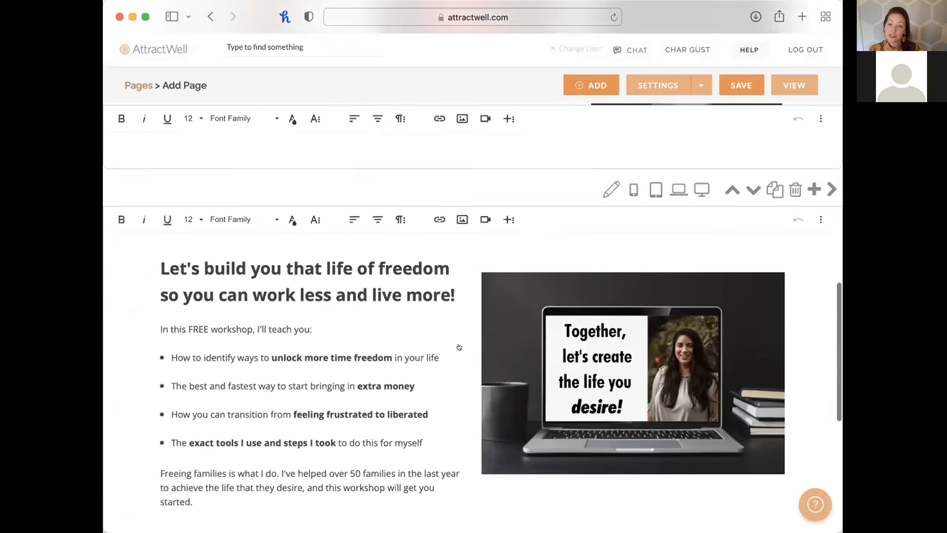
scroll(459, 347, "up", 20)
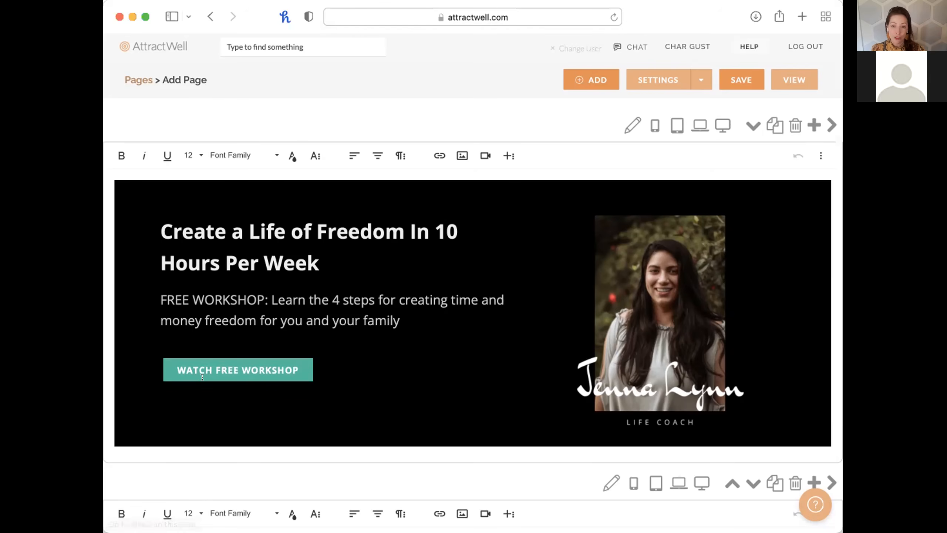
scroll(202, 379, "down", 10)
scroll(344, 292, "up", 3)
Review the new page's Settings > Leads lead capture options, then close the settings.
left_click(649, 86)
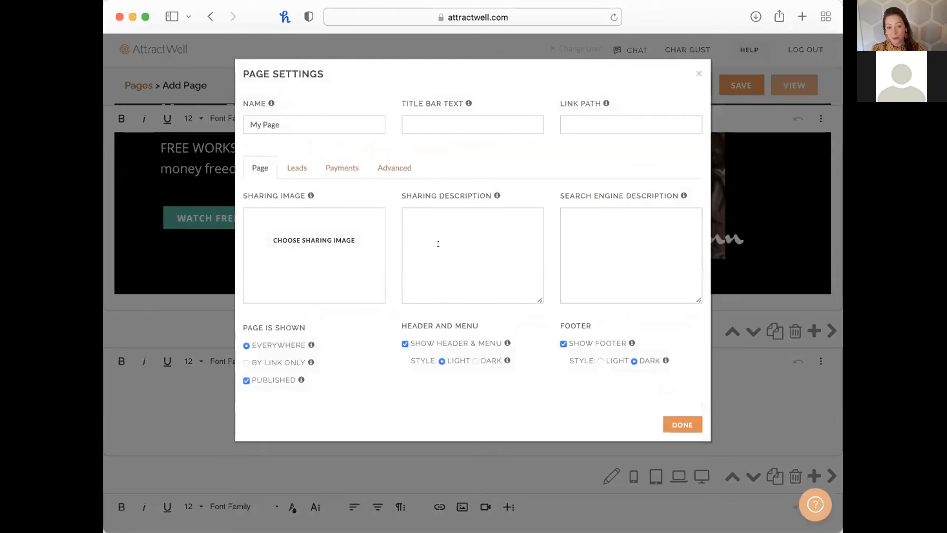
left_click(292, 161)
scroll(610, 426, "down", 5)
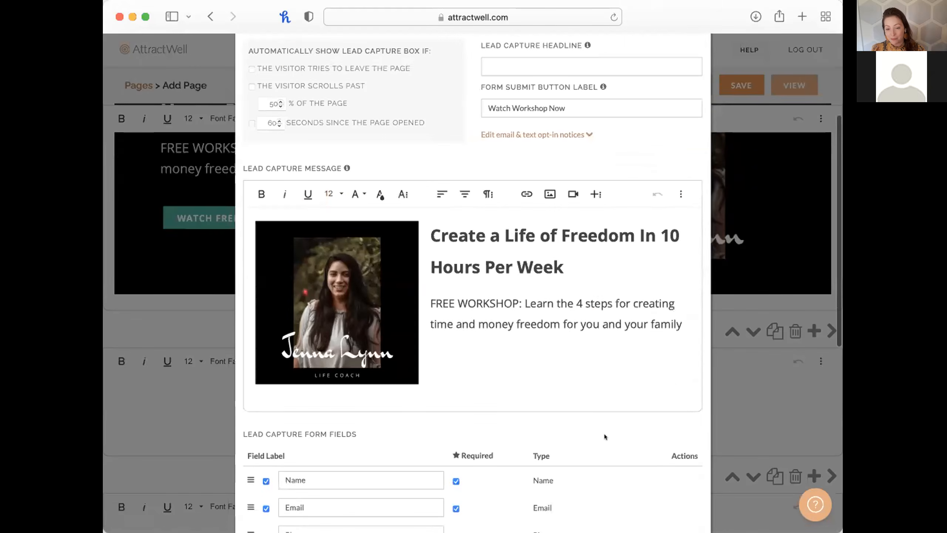
left_click(807, 416)
Bring up the Add Section layouts below the 'What You'll Learn' section.
scroll(570, 415, "down", 5)
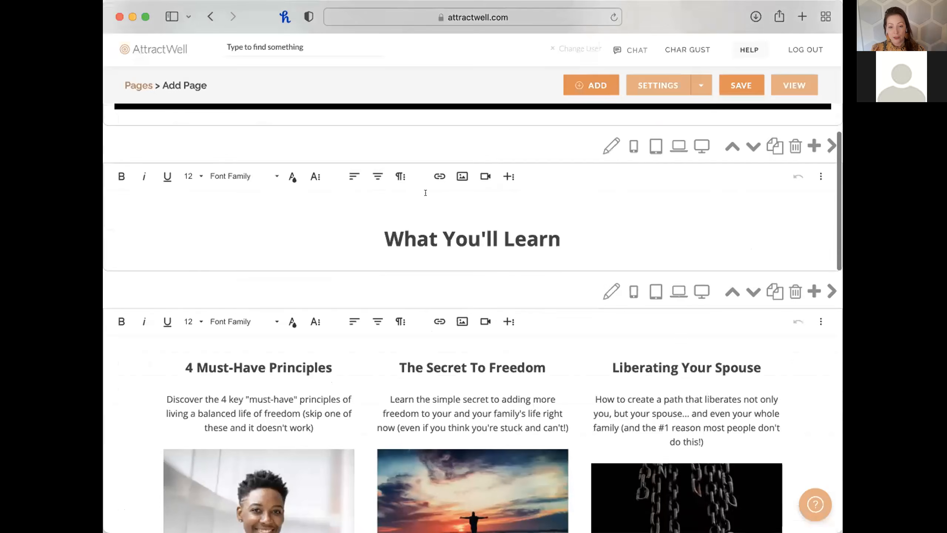
scroll(488, 439, "down", 2)
scroll(387, 412, "up", 3)
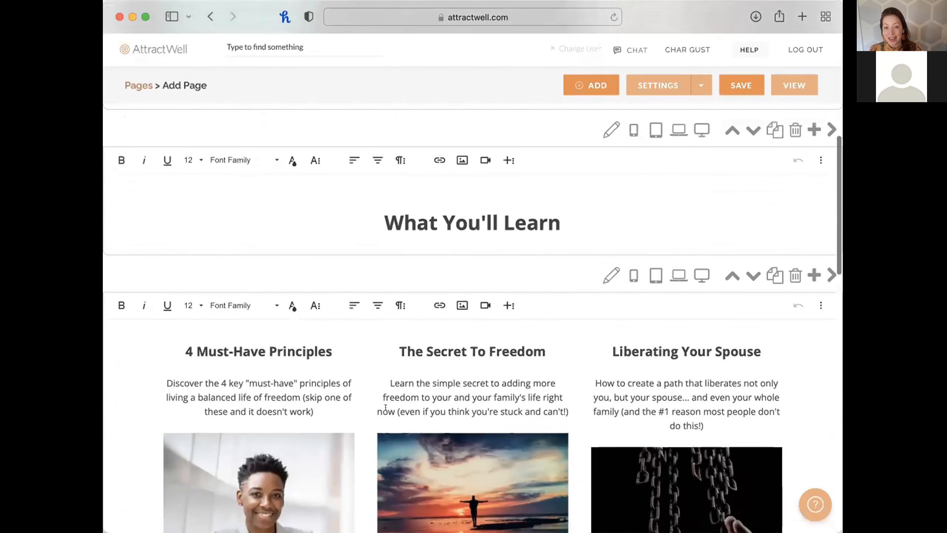
scroll(485, 325, "down", 5)
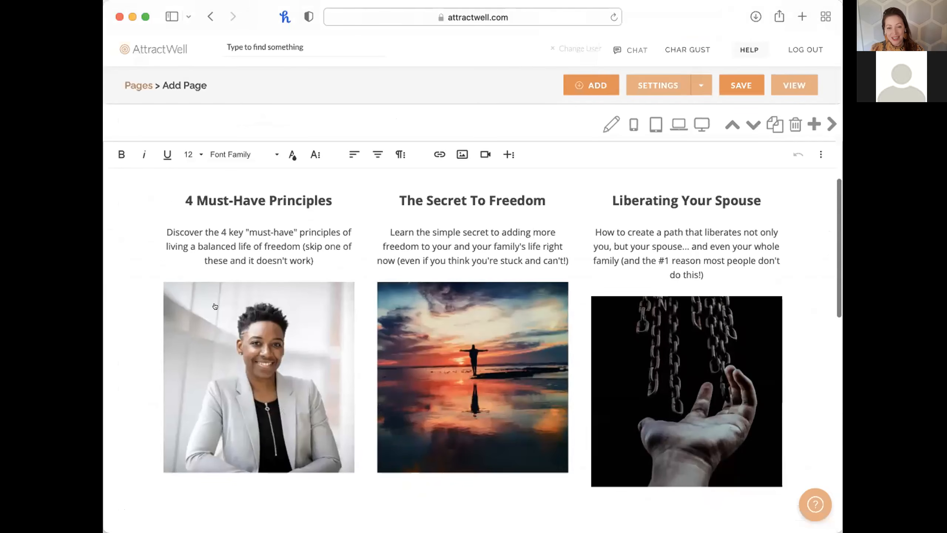
scroll(215, 307, "up", 3)
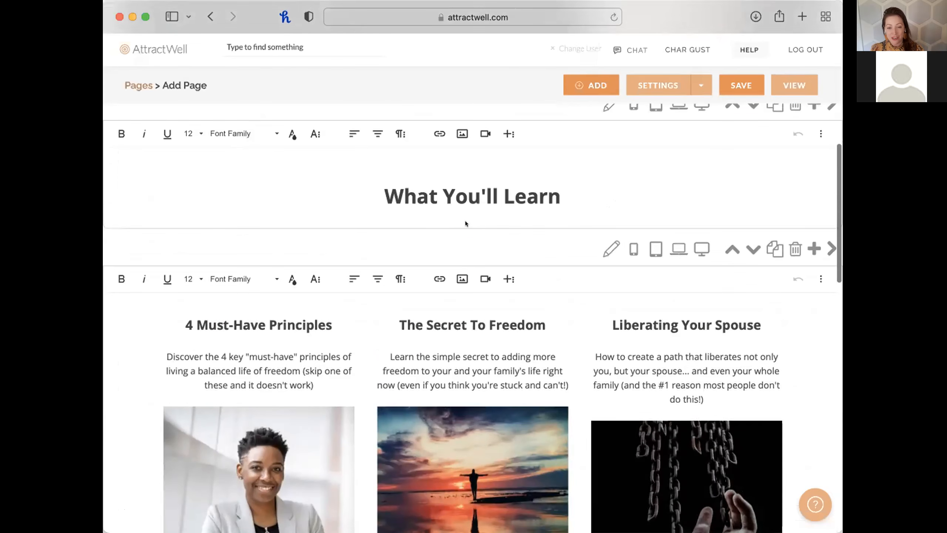
left_click(471, 230)
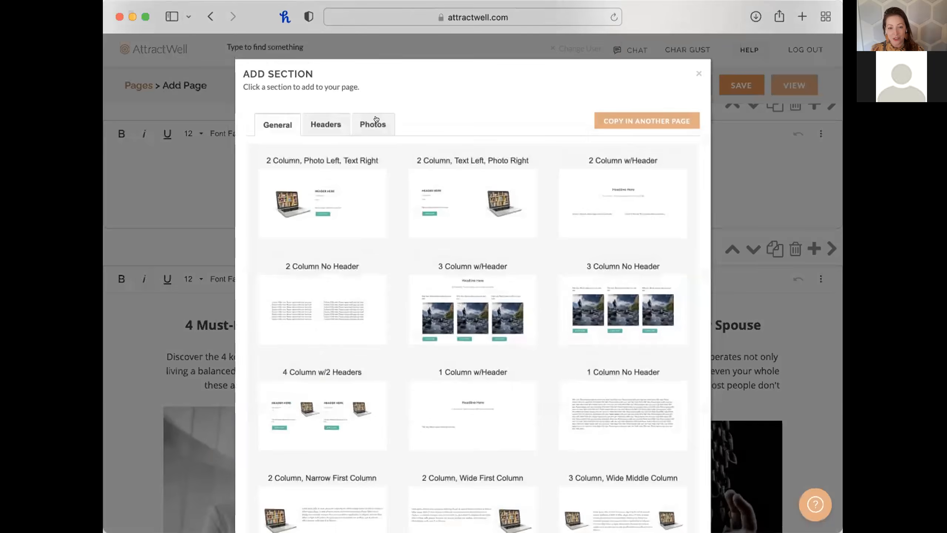
Insert a Photos strip section below 'What You'll Learn', then delete it again.
left_click(373, 125)
left_click(669, 203)
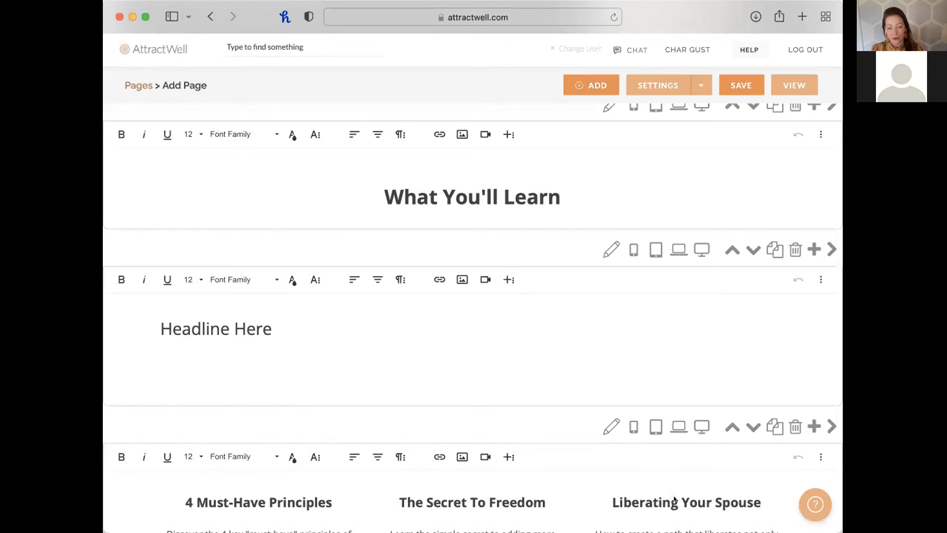
scroll(622, 396, "down", 2)
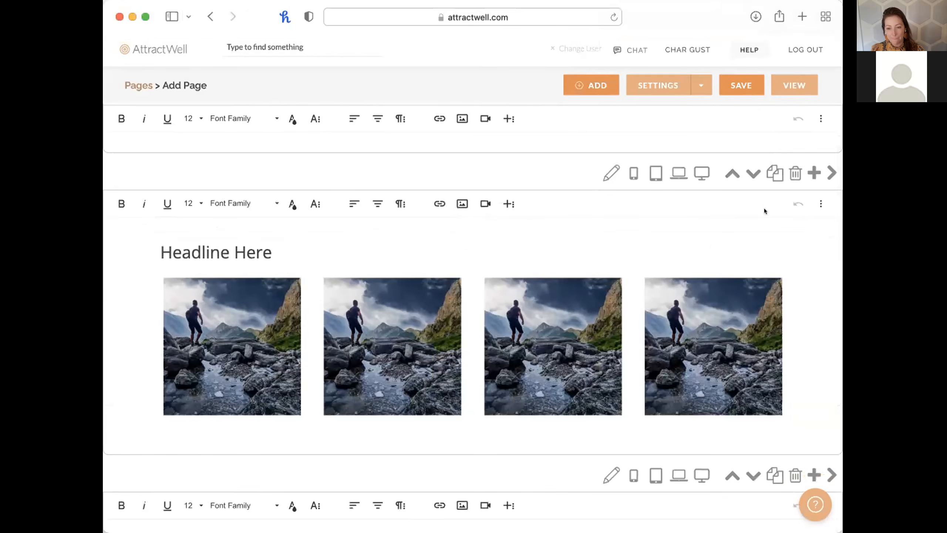
left_click(789, 178)
left_click(590, 282)
Abandon the unsaved Jenna workshop page and return to the template chooser.
scroll(378, 450, "down", 8)
scroll(379, 450, "down", 8)
scroll(378, 450, "up", 8)
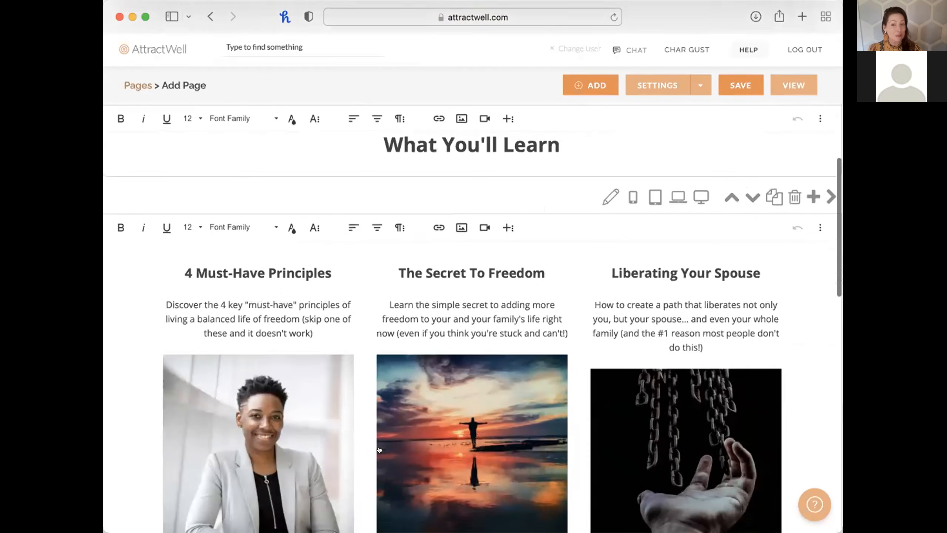
scroll(378, 450, "down", 6)
scroll(379, 450, "down", 8)
scroll(380, 447, "up", 1)
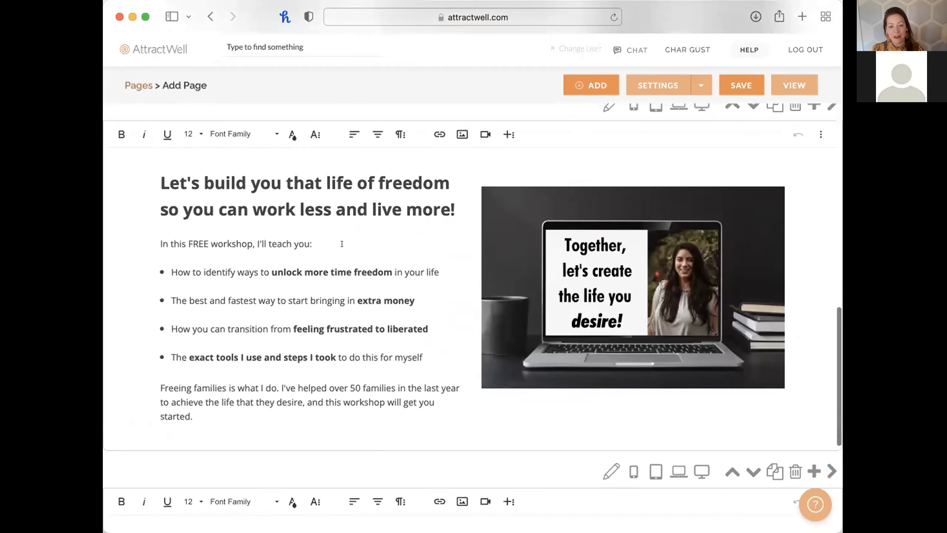
scroll(250, 210, "down", 8)
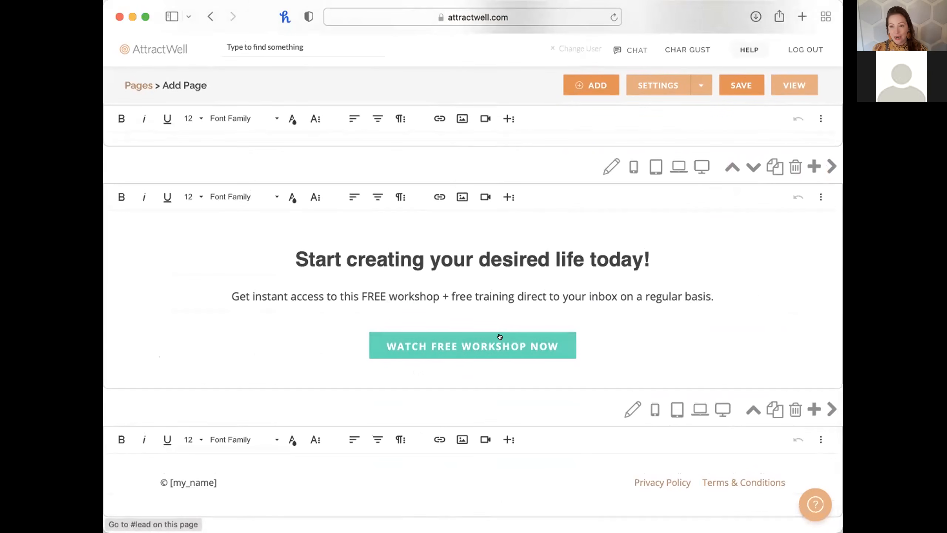
scroll(499, 334, "left", 10)
left_click(622, 200)
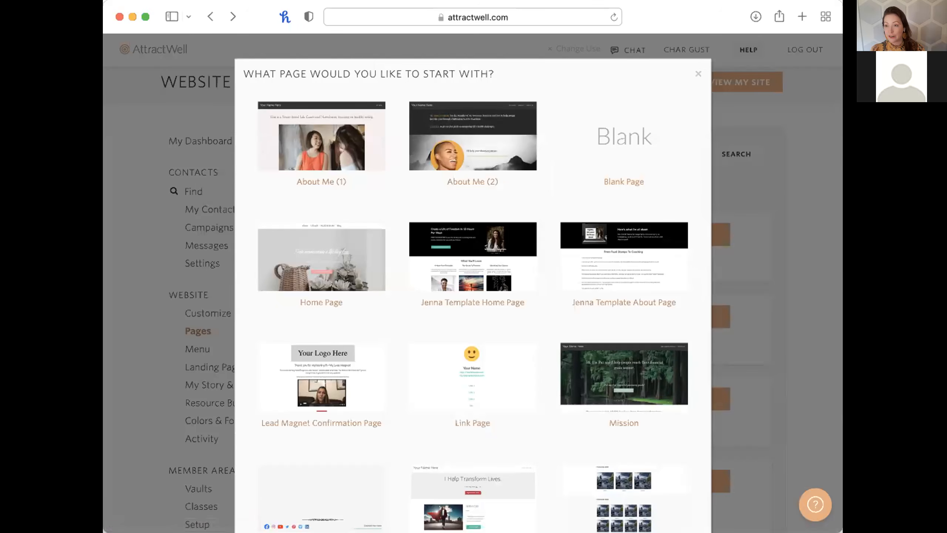